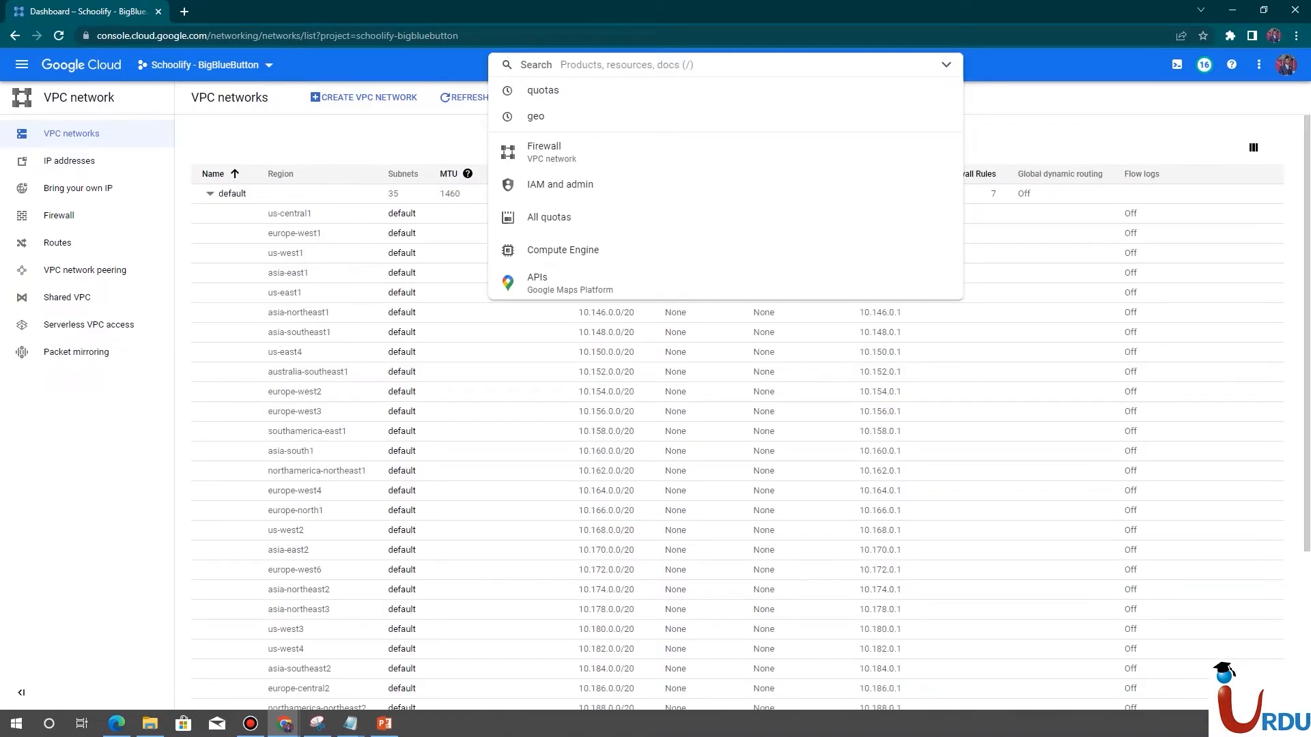
Collapse the default network's subnet list and start creating a VPC network named myprivatenet
key(Escape)
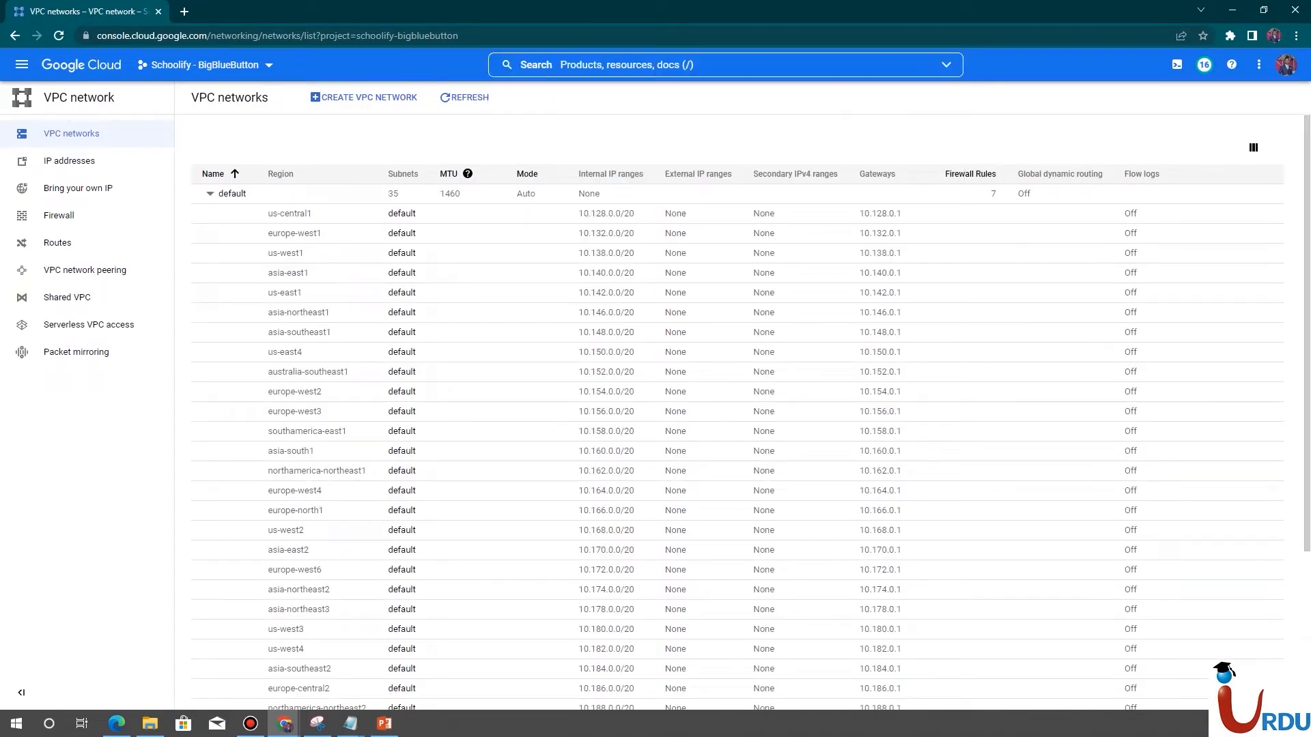
click(210, 193)
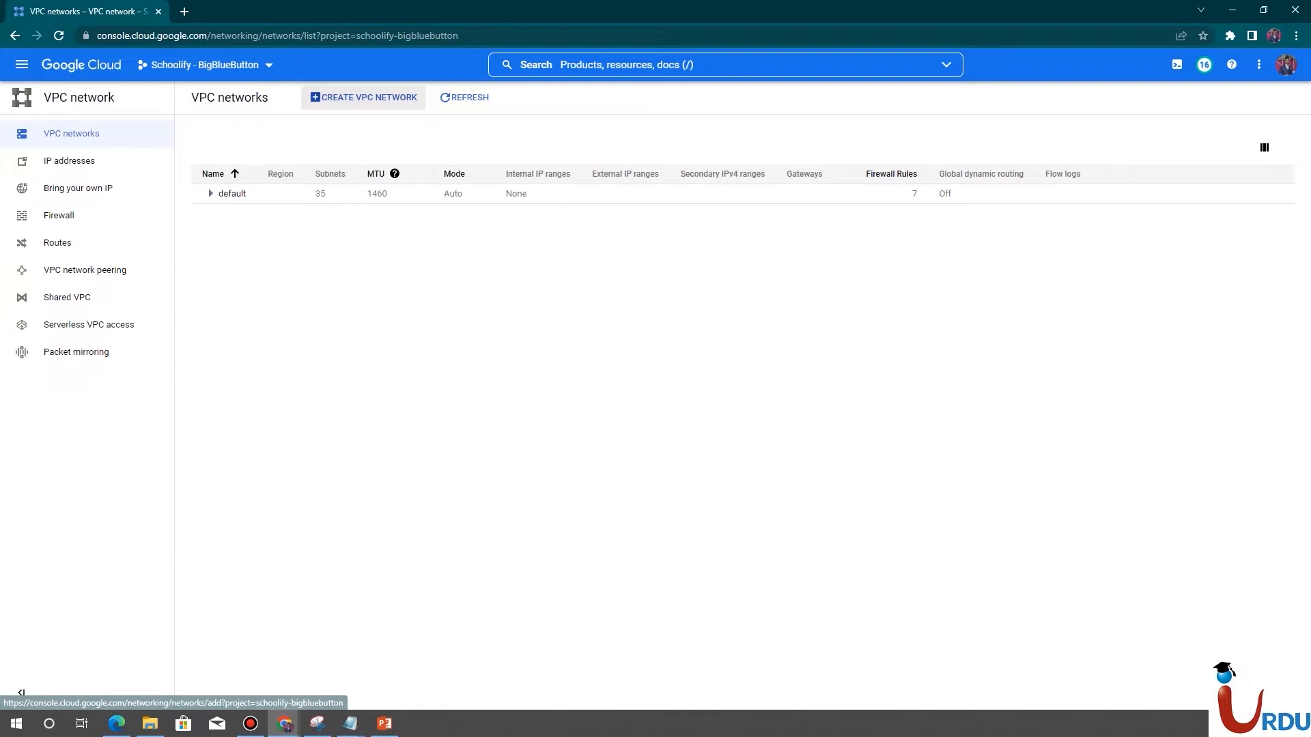
click(364, 97)
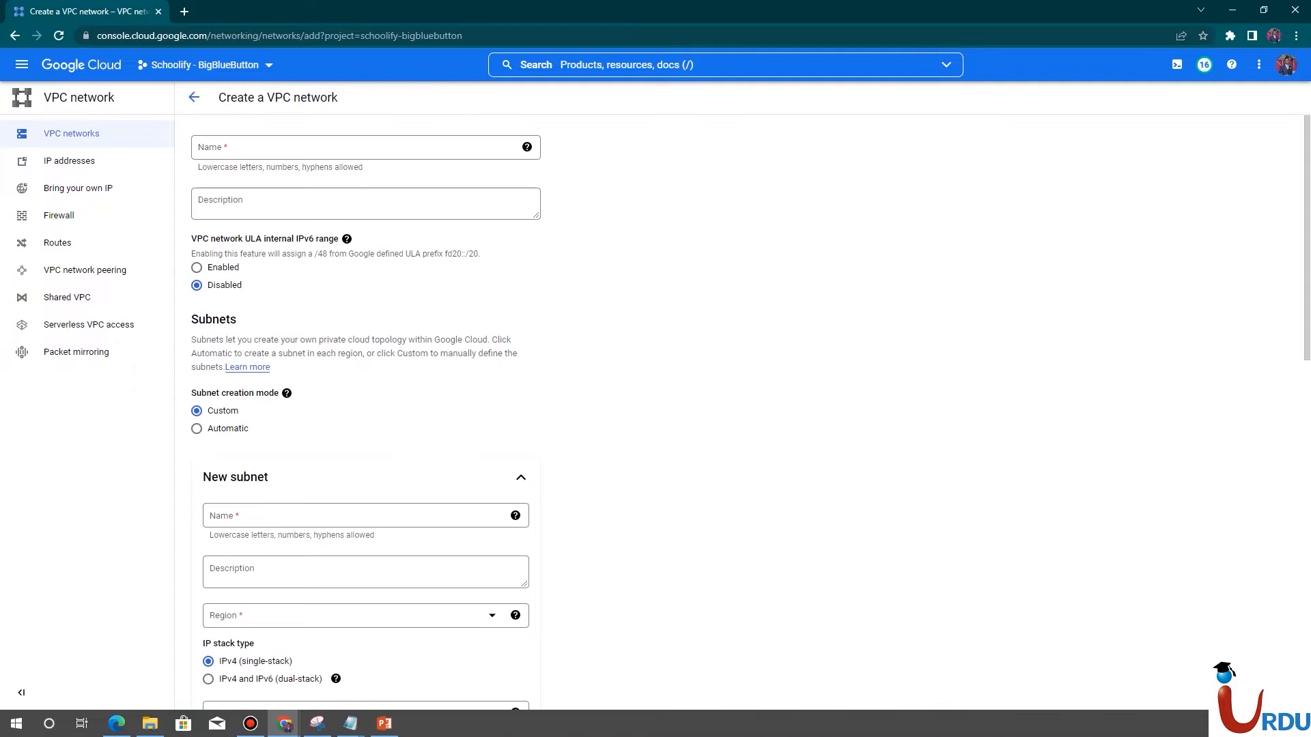
click(365, 147)
text(mypra)
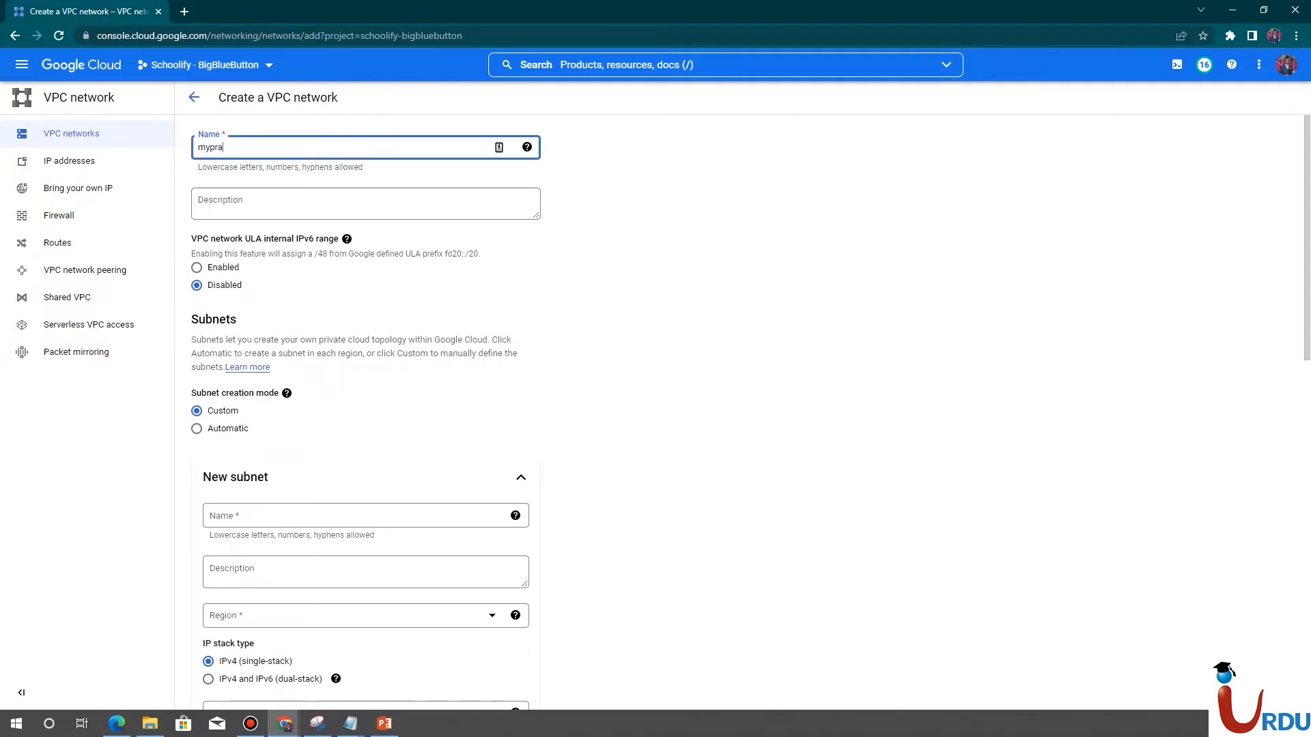
key(BackSpace)
text(ivatenet)
key(Tab)
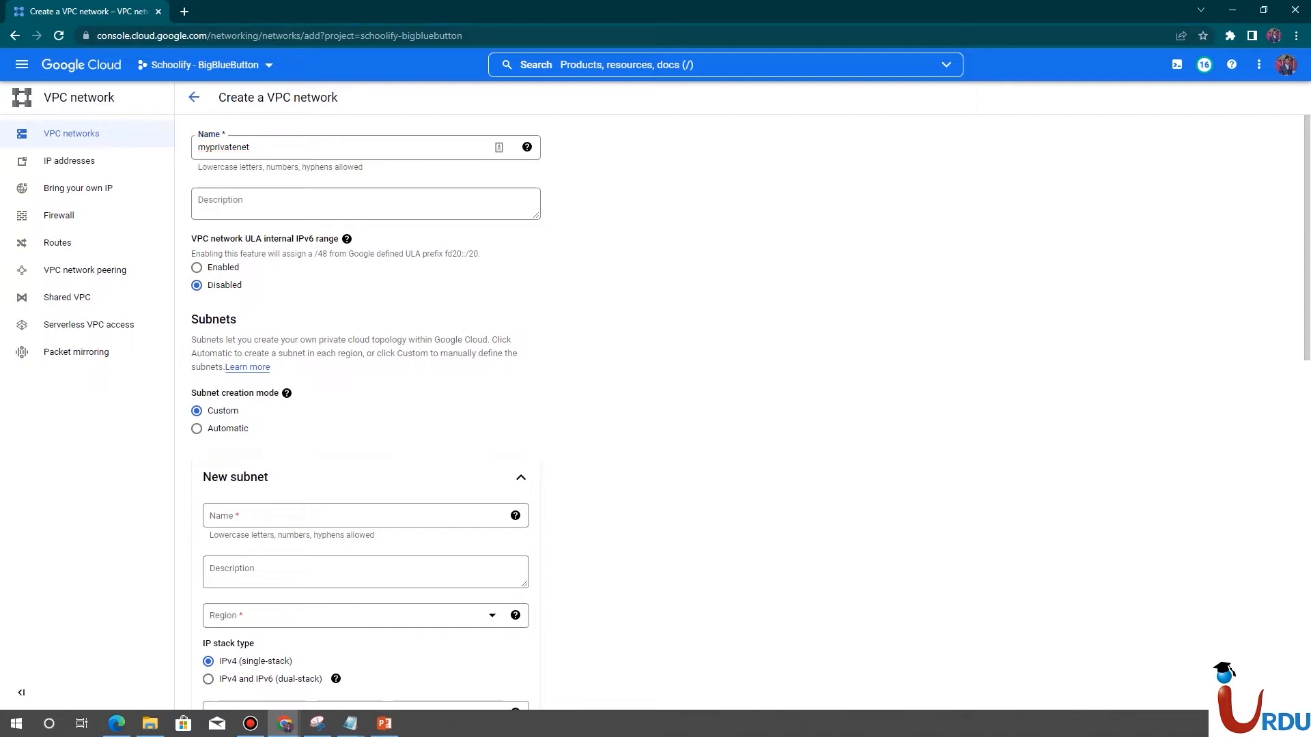
Name the new subnet us-sub and set its region to us-central1
scroll(751, 410, down, 3)
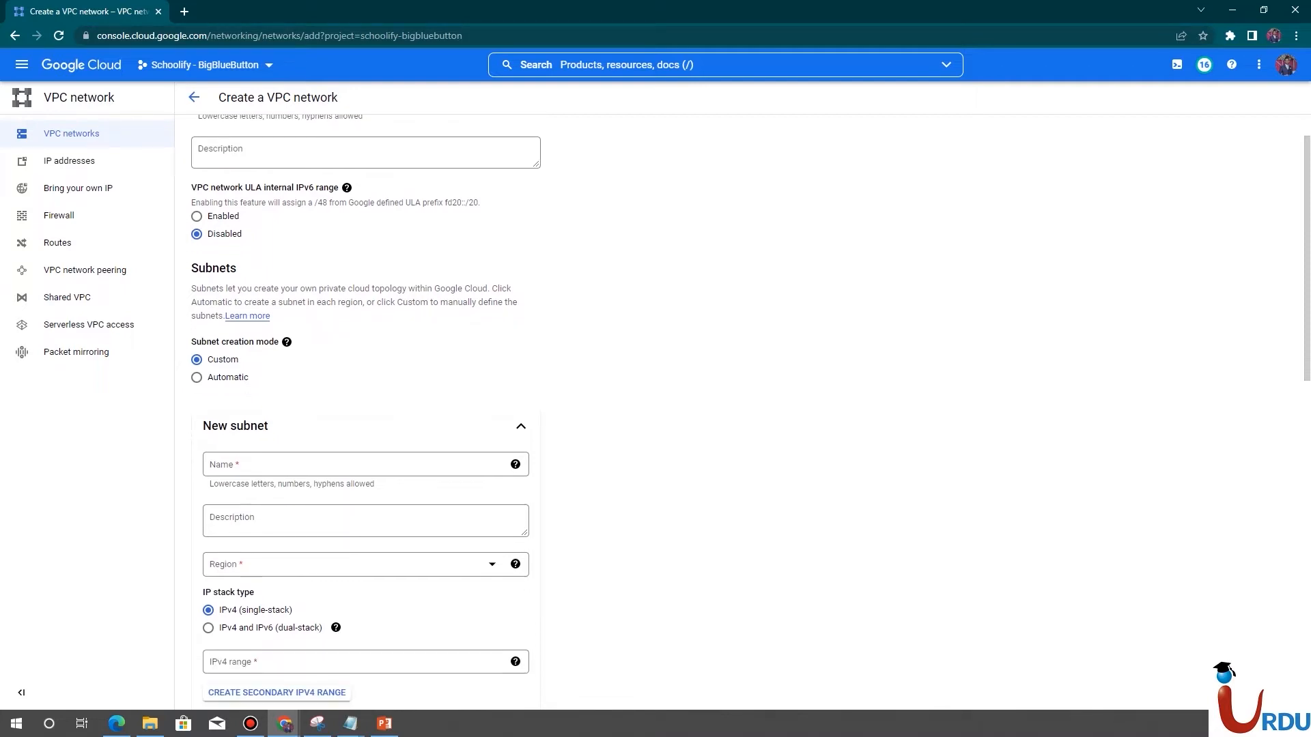
click(357, 297)
text(us-sub)
key(Tab)
double_click(226, 397)
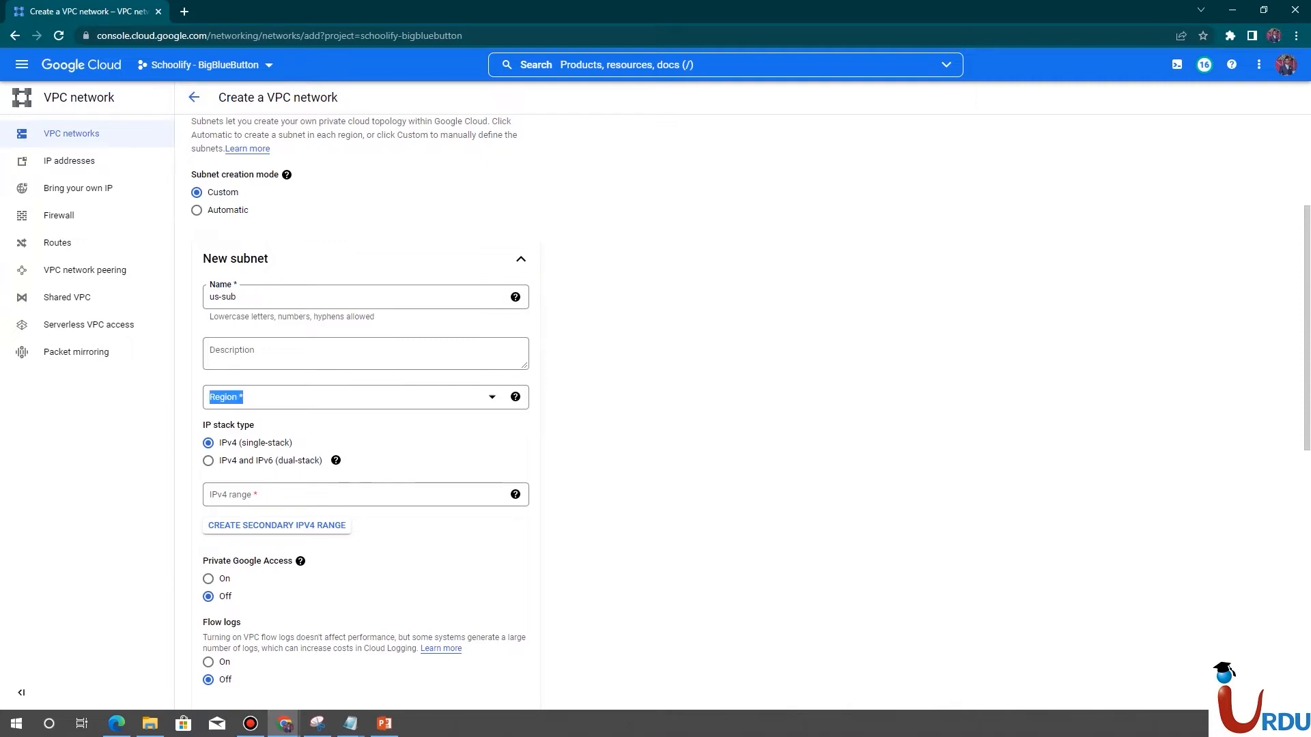
click(365, 397)
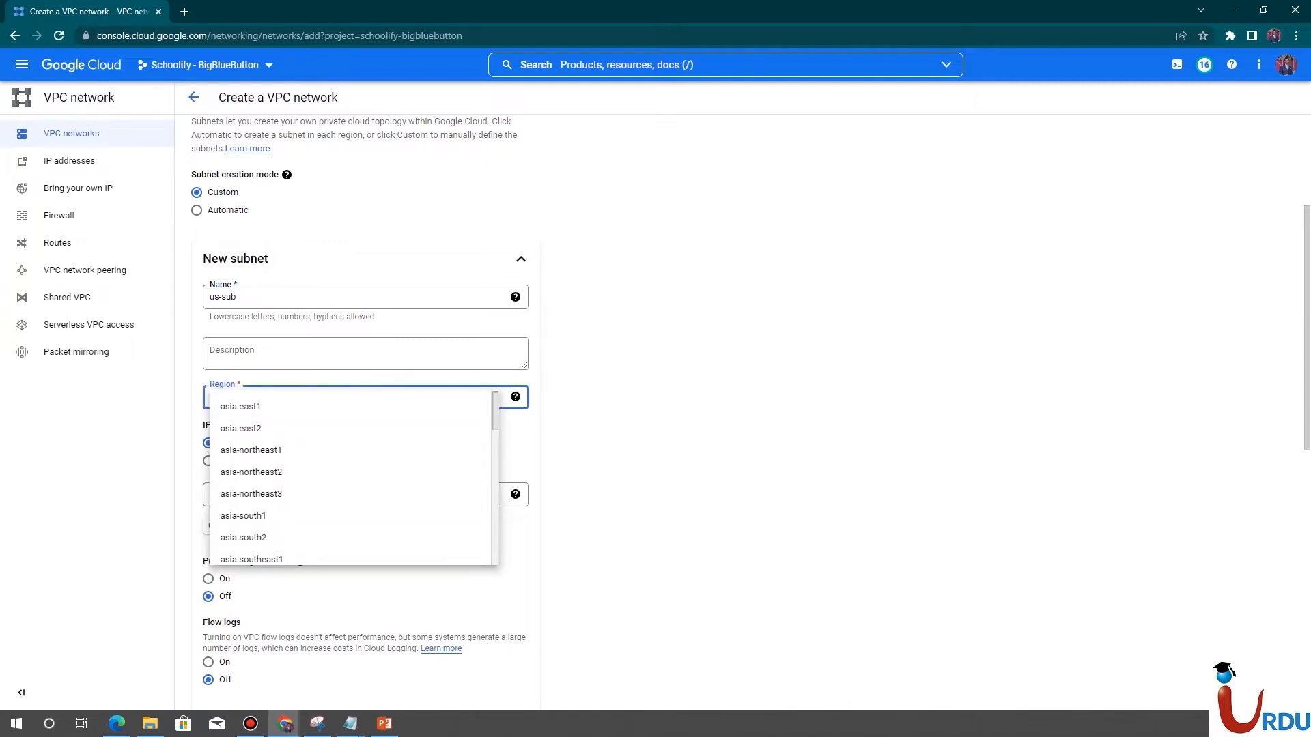
scroll(351, 477, down, 3)
scroll(352, 478, down, 5)
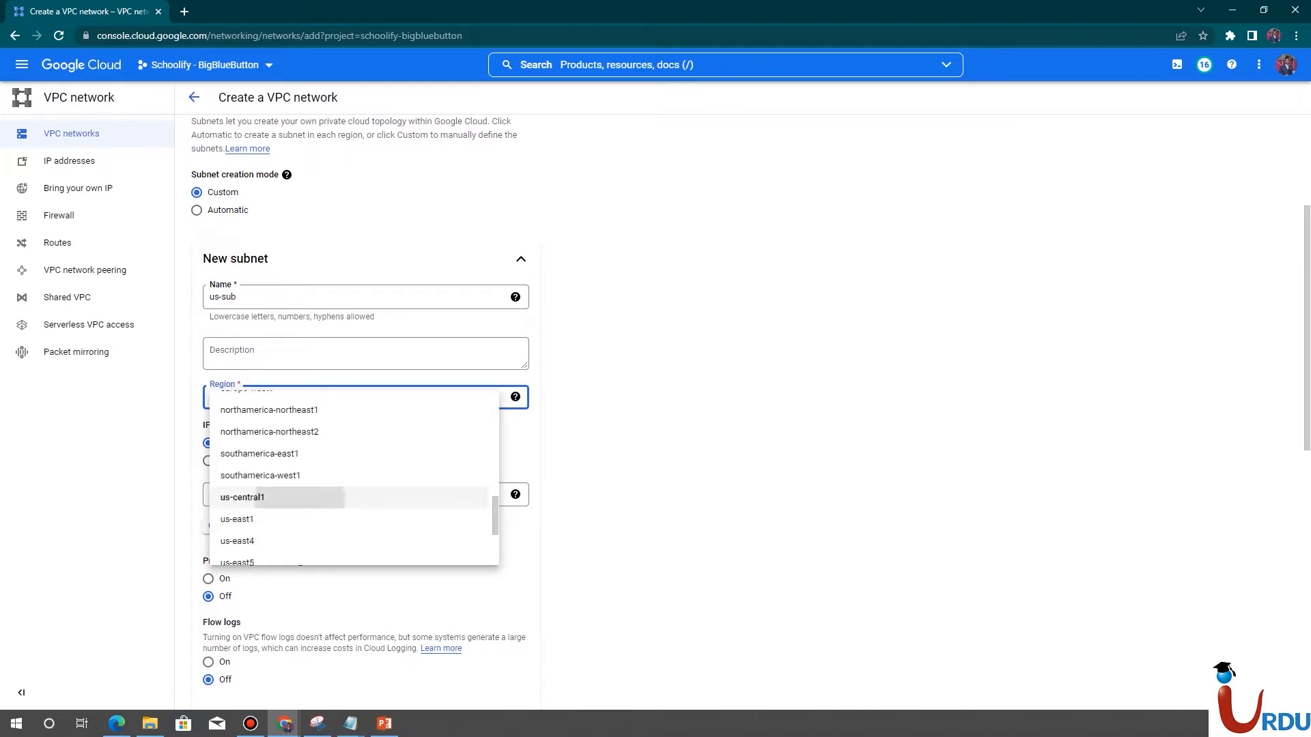
click(260, 497)
Set the us-sub subnet's IPv4 range to 10.130.0.0/20 and finish the subnet
scroll(751, 410, down, 4)
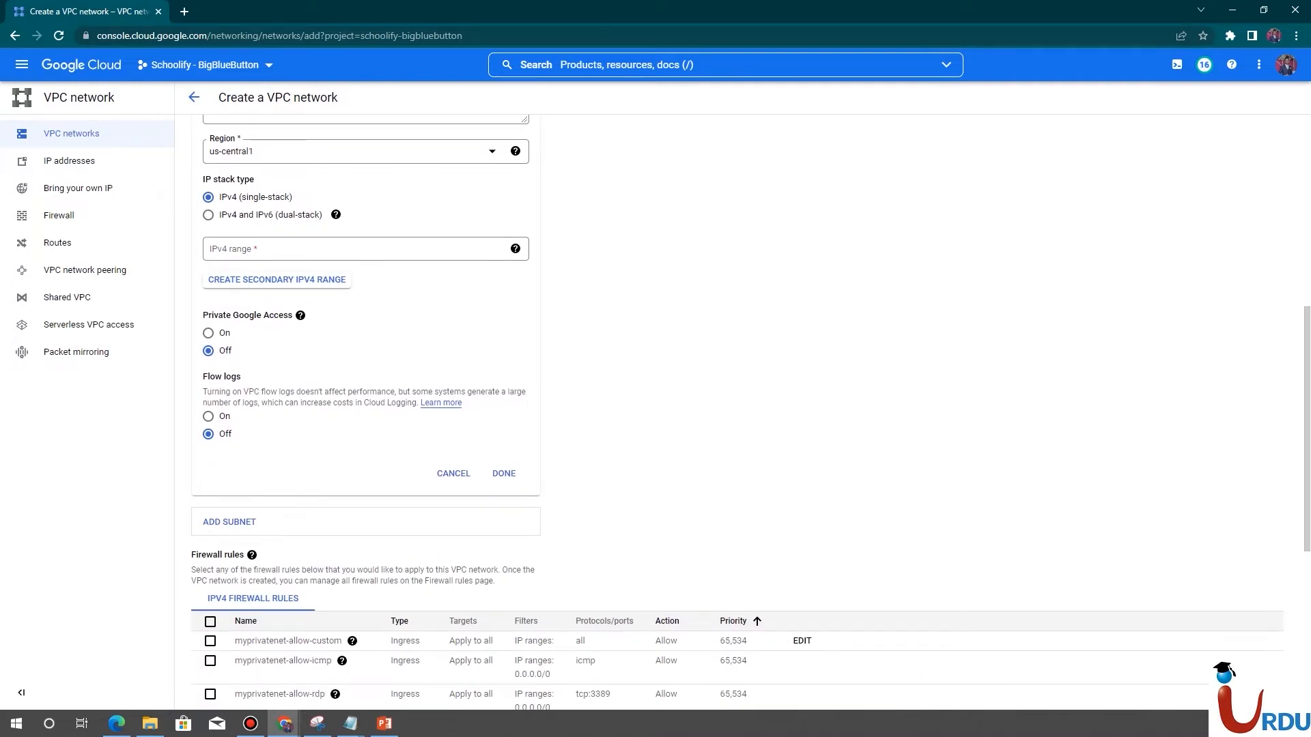
scroll(751, 409, up, 2)
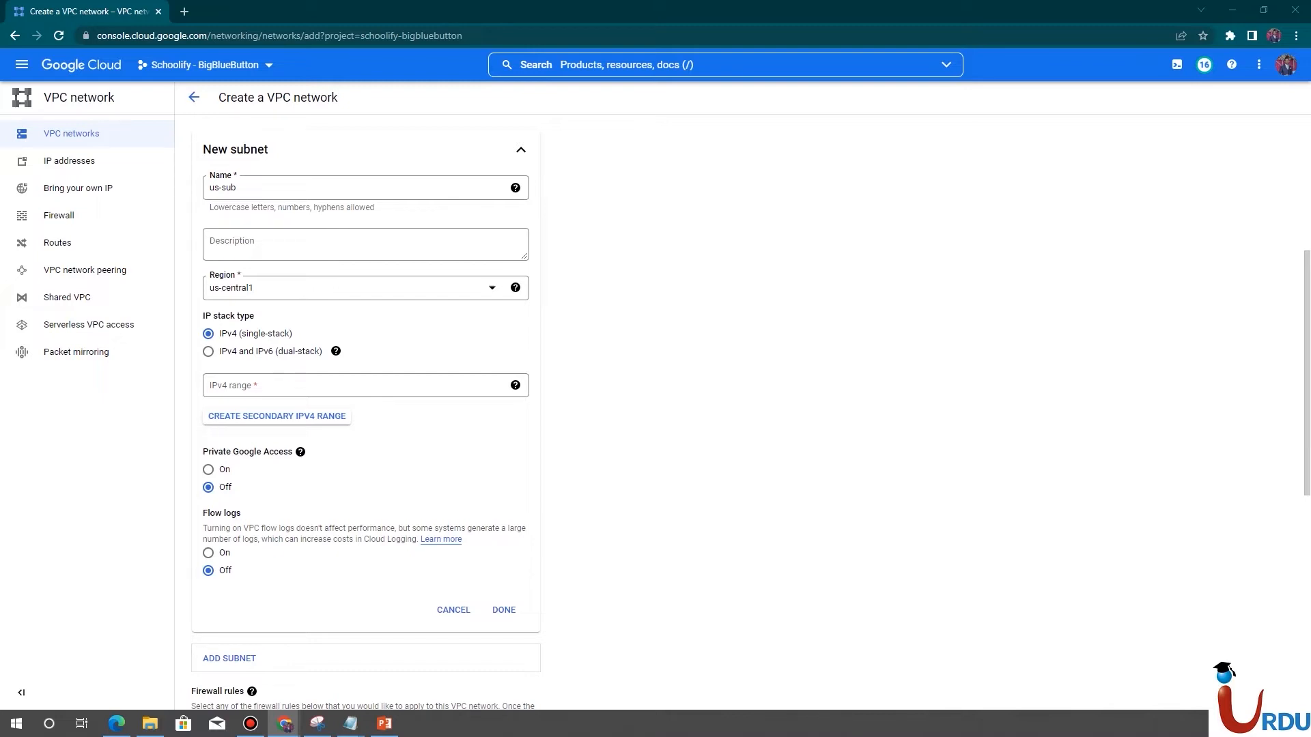
click(355, 386)
text(10.130.0.0/20)
click(729, 393)
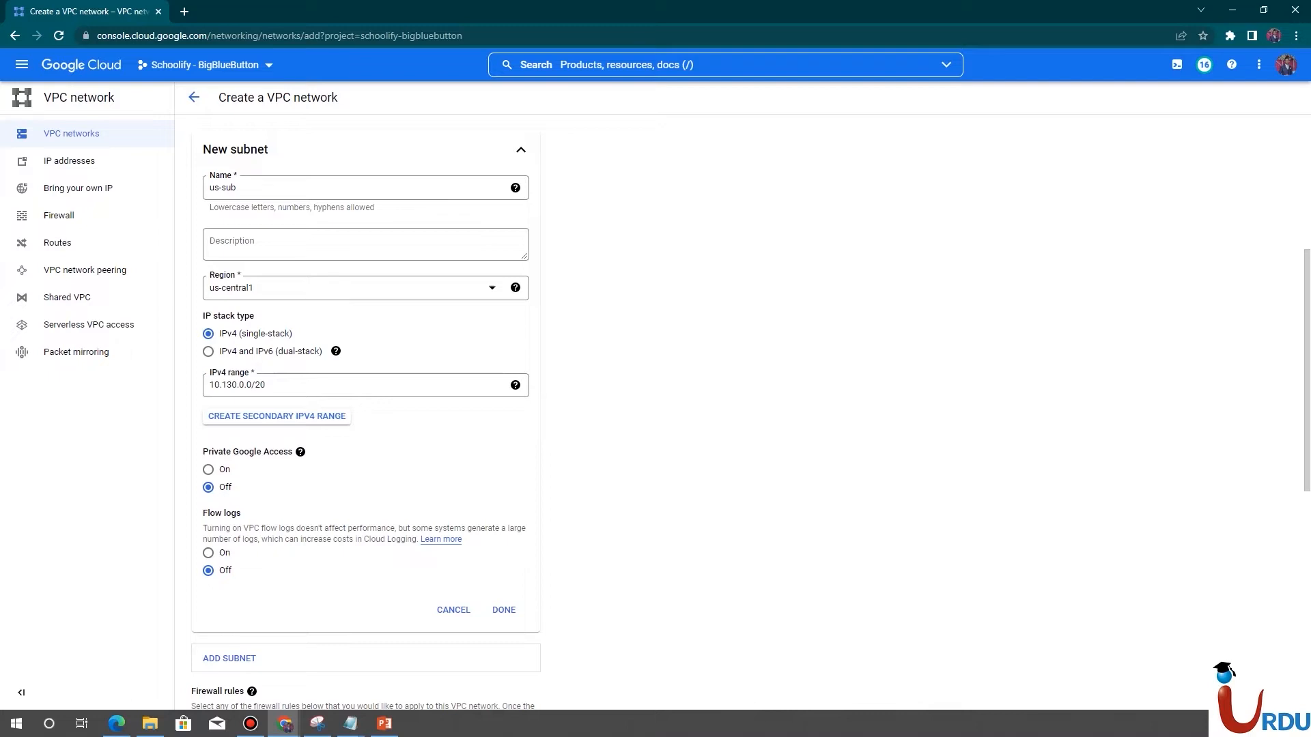
click(504, 610)
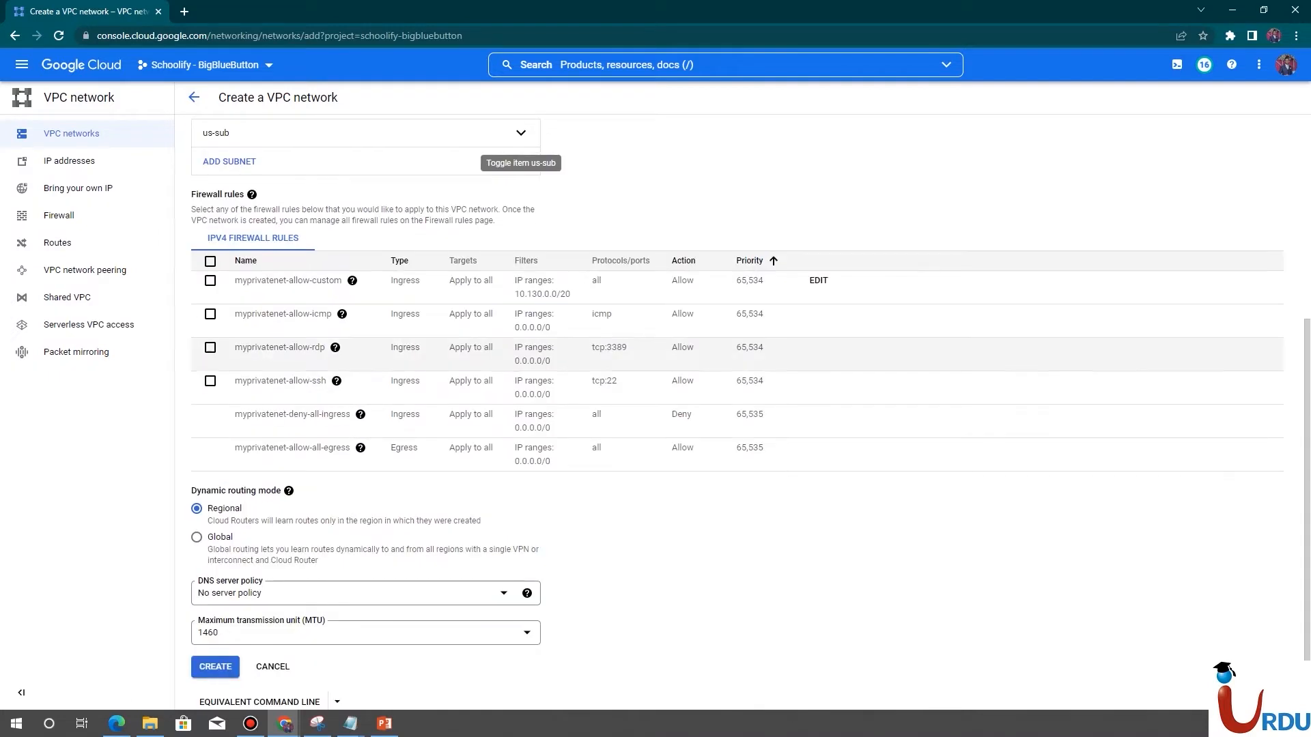
Review the myprivatenet settings and create the VPC network without selecting any optional firewall rules
scroll(742, 410, up, 5)
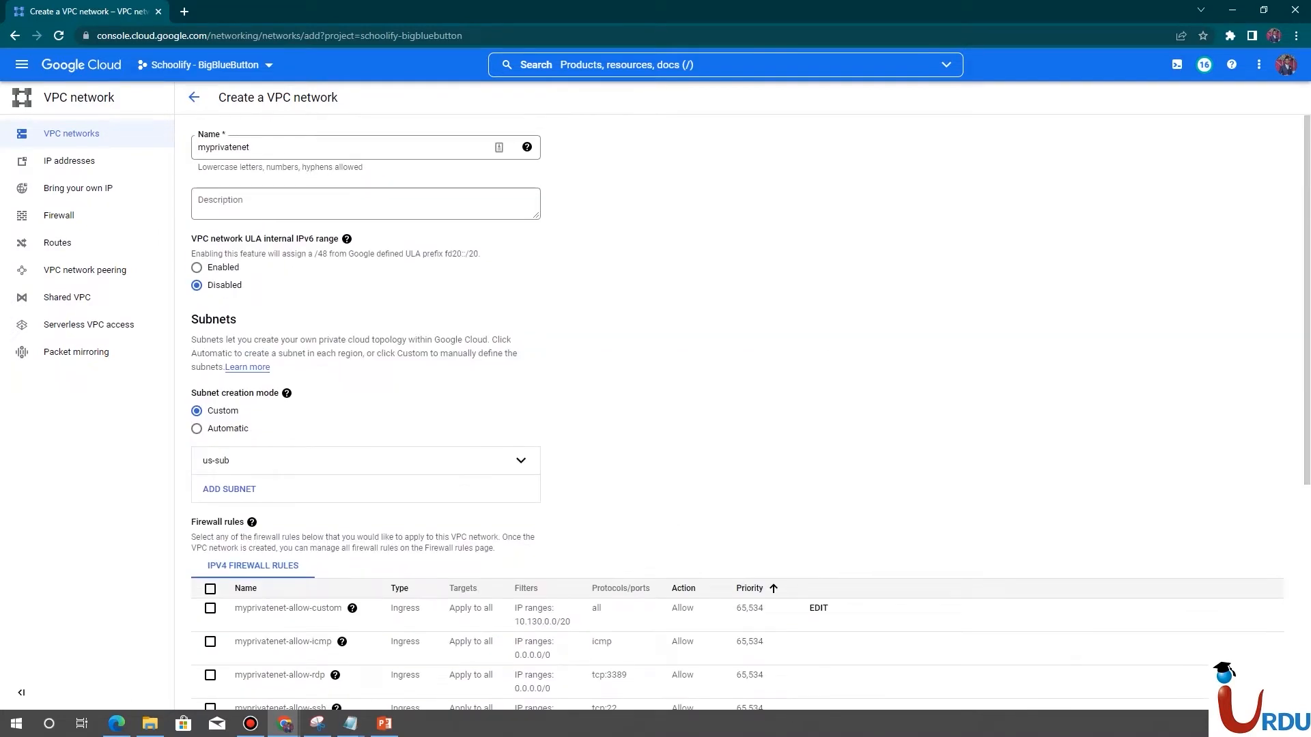
click(280, 148)
click(683, 273)
key(Down)
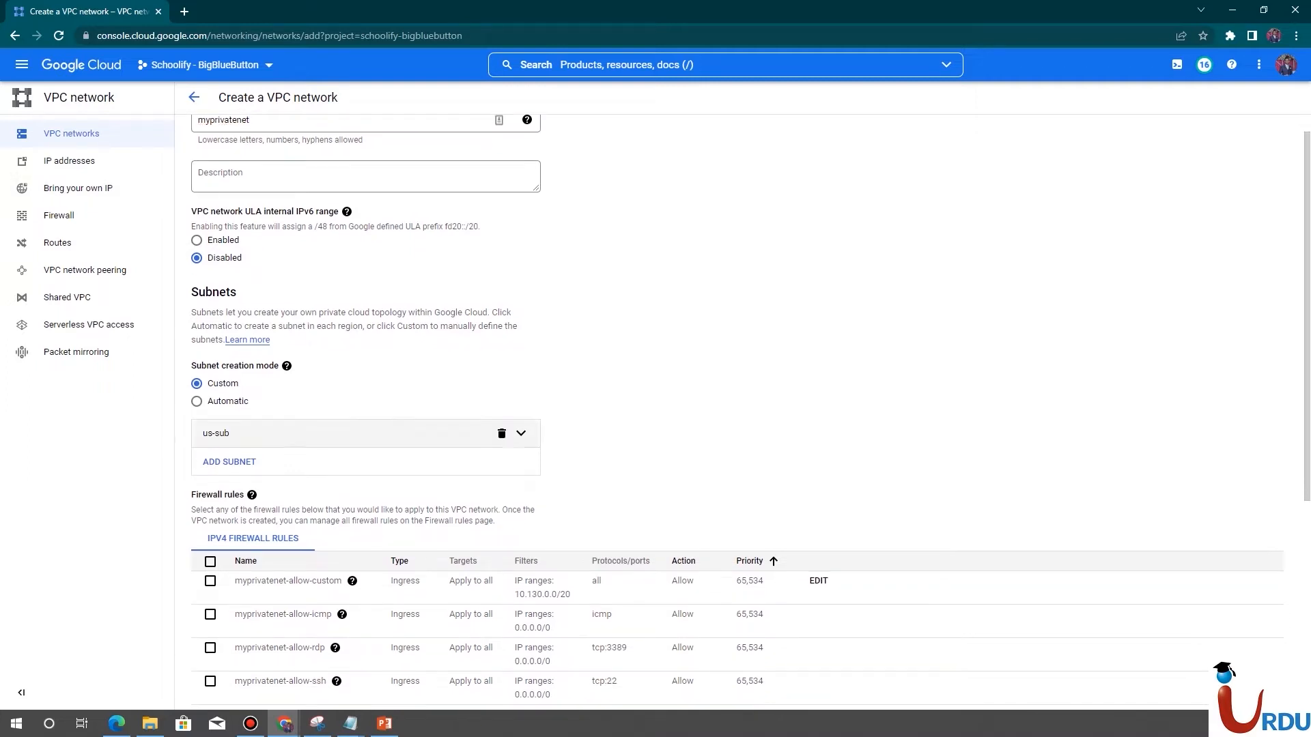
scroll(501, 437, down, 5)
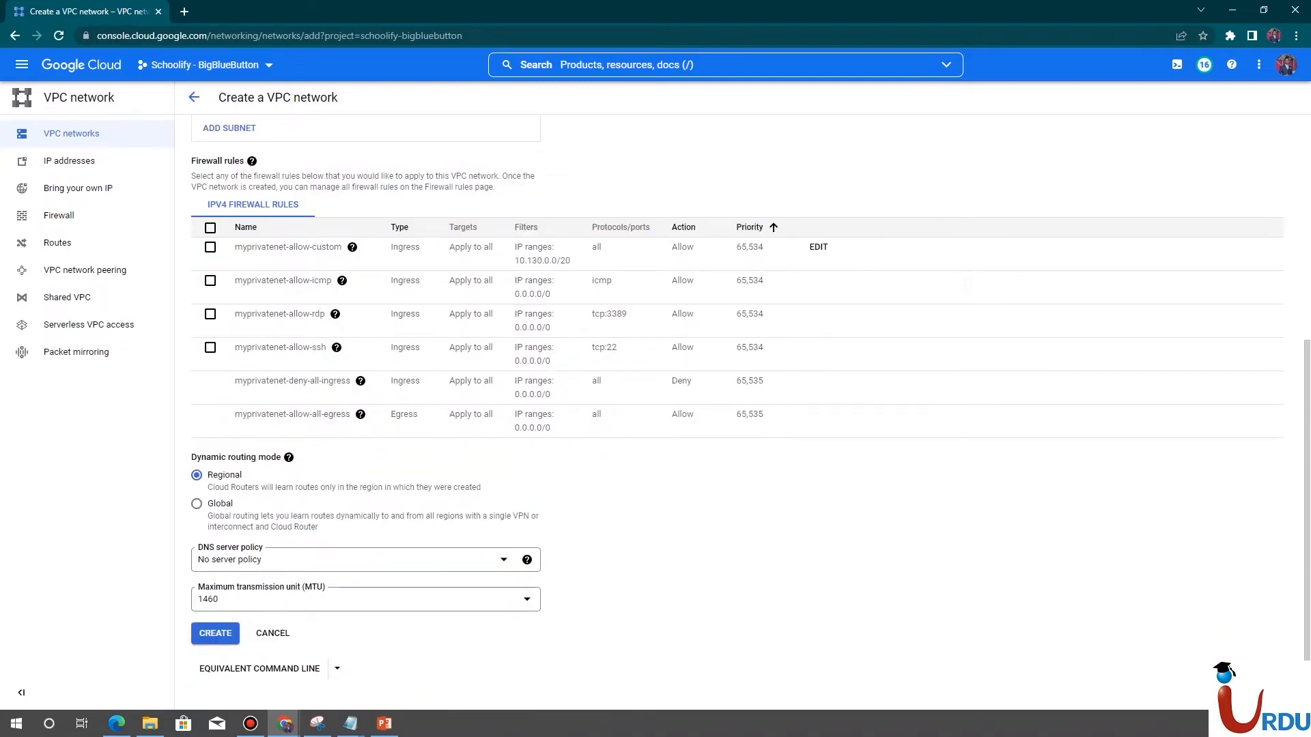
click(215, 633)
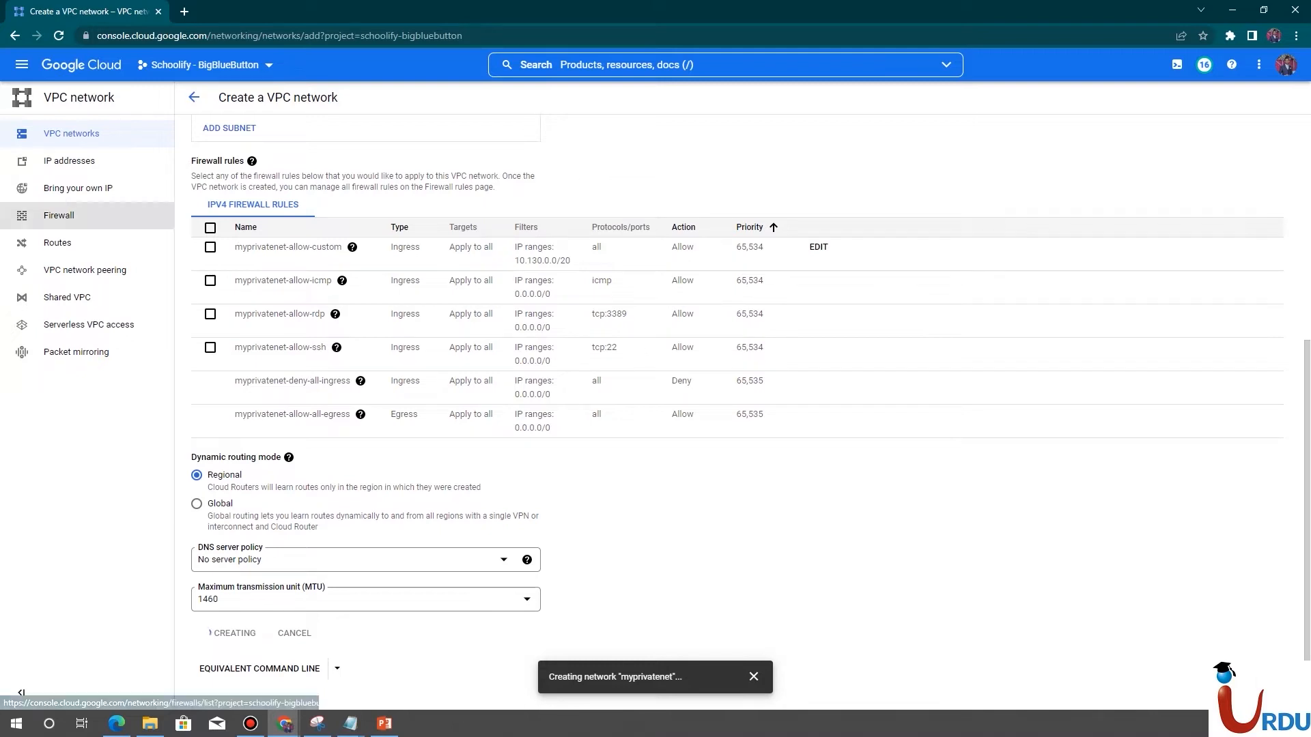
Open the Google Cloud home page in a new browser tab and go to the project's Compute Engine instances
right_click(89, 73)
click(126, 81)
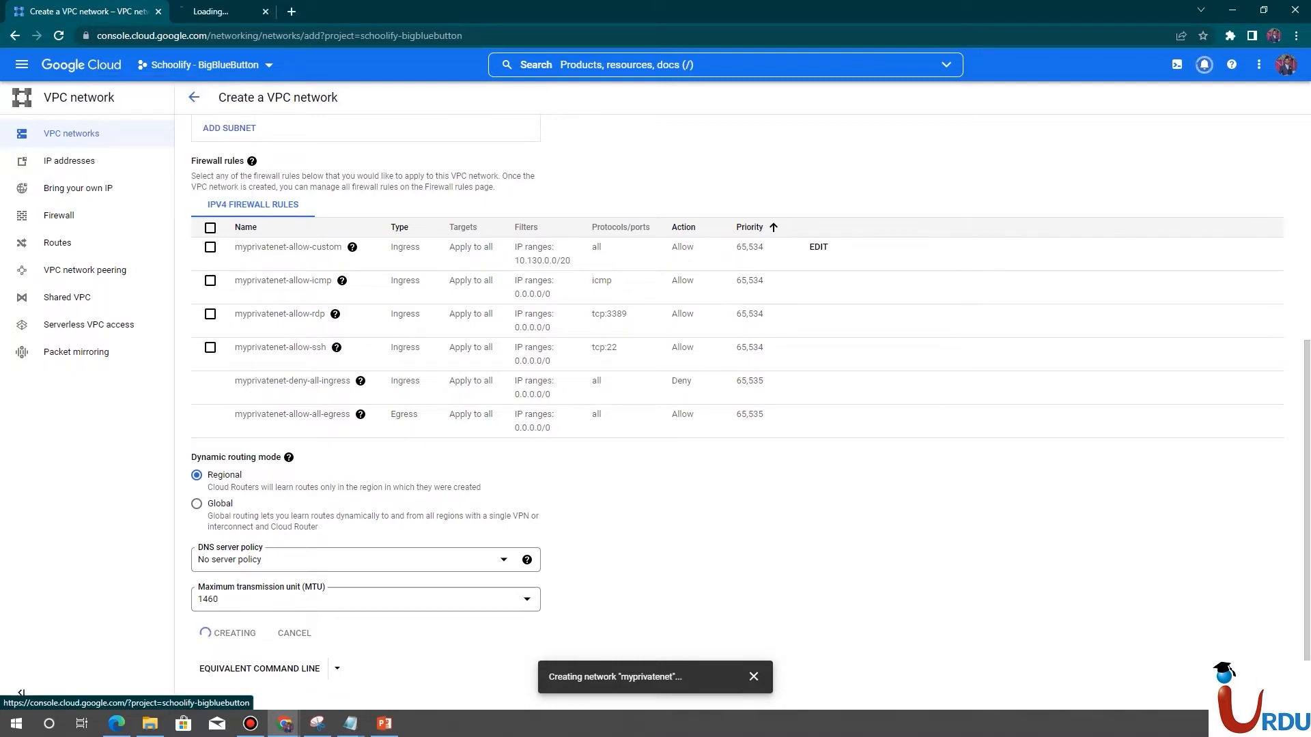
click(239, 12)
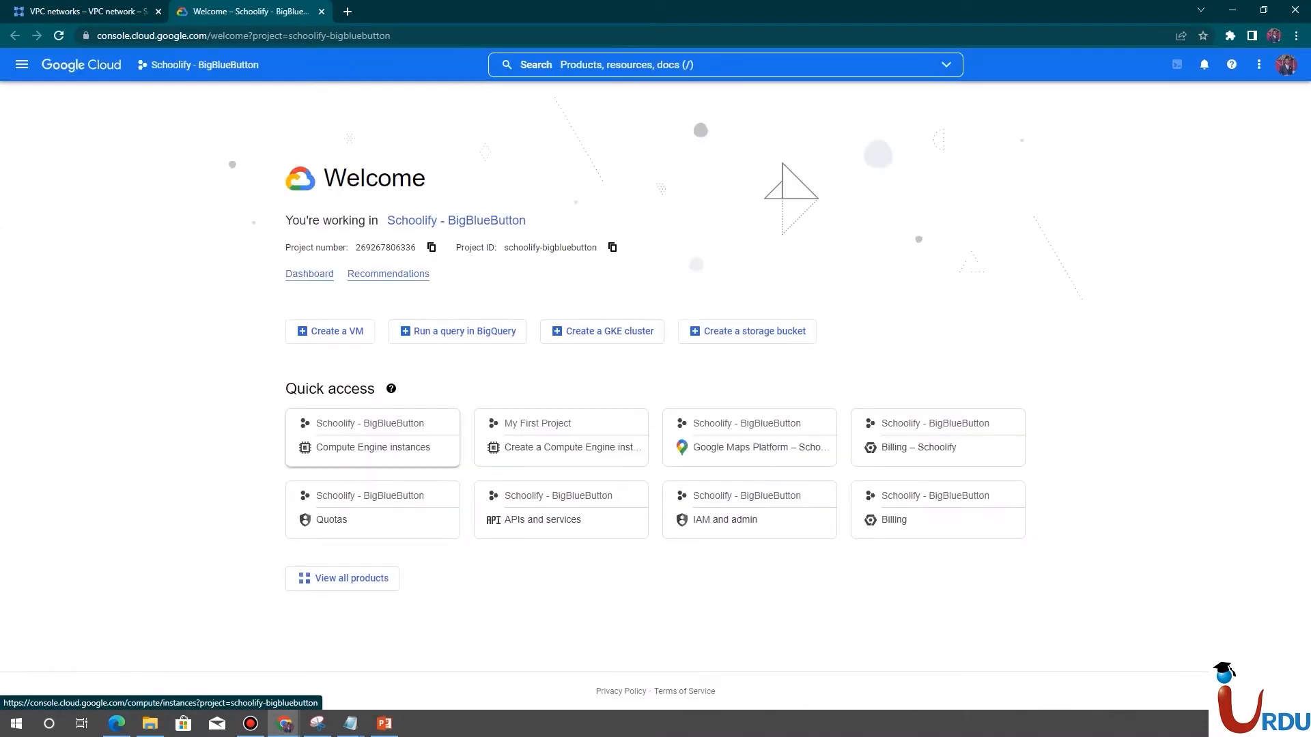
click(373, 447)
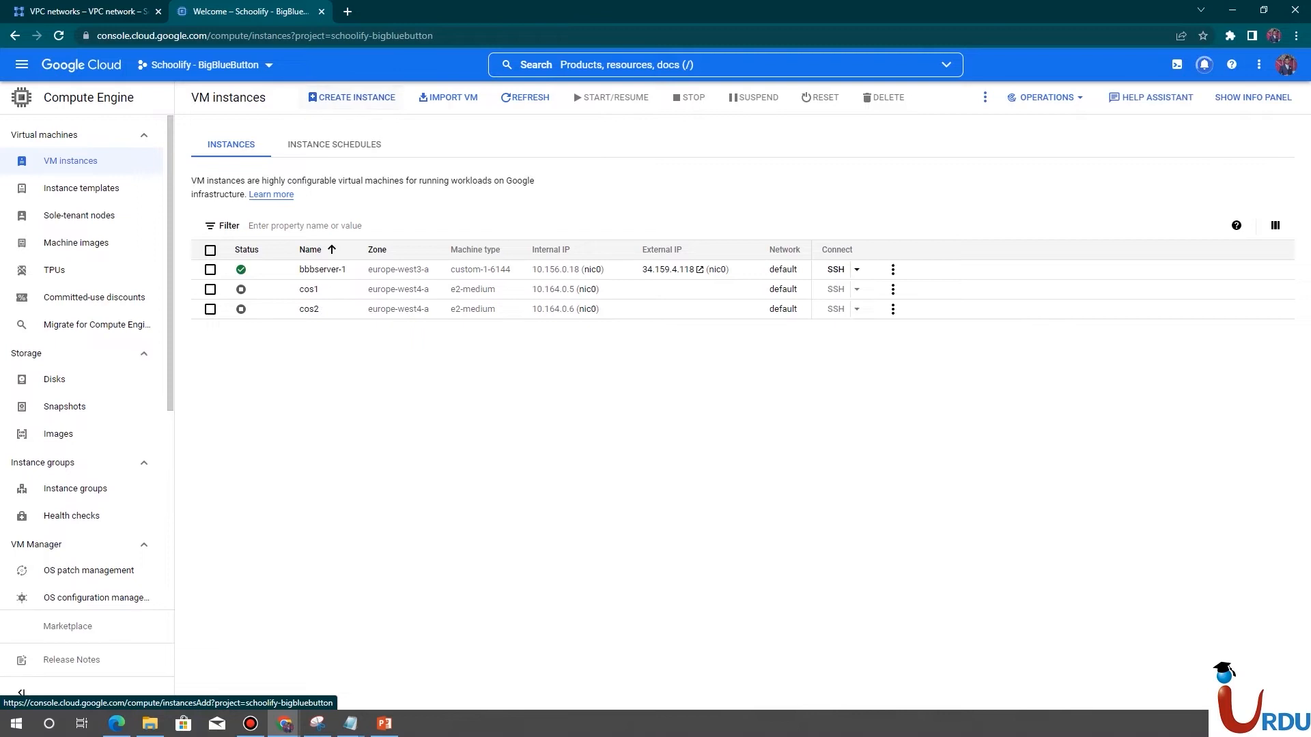
Start creating a new VM instance and name it privateinstance
click(322, 269)
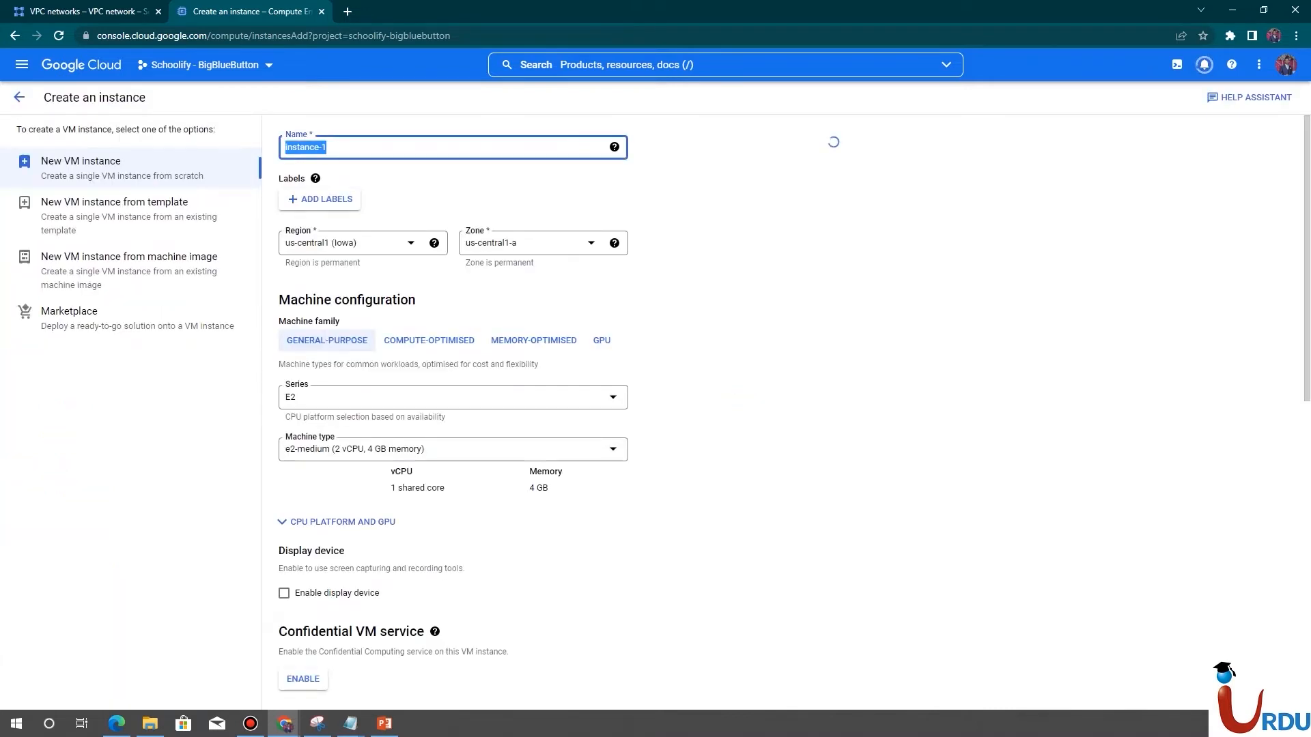
text(privateinstance)
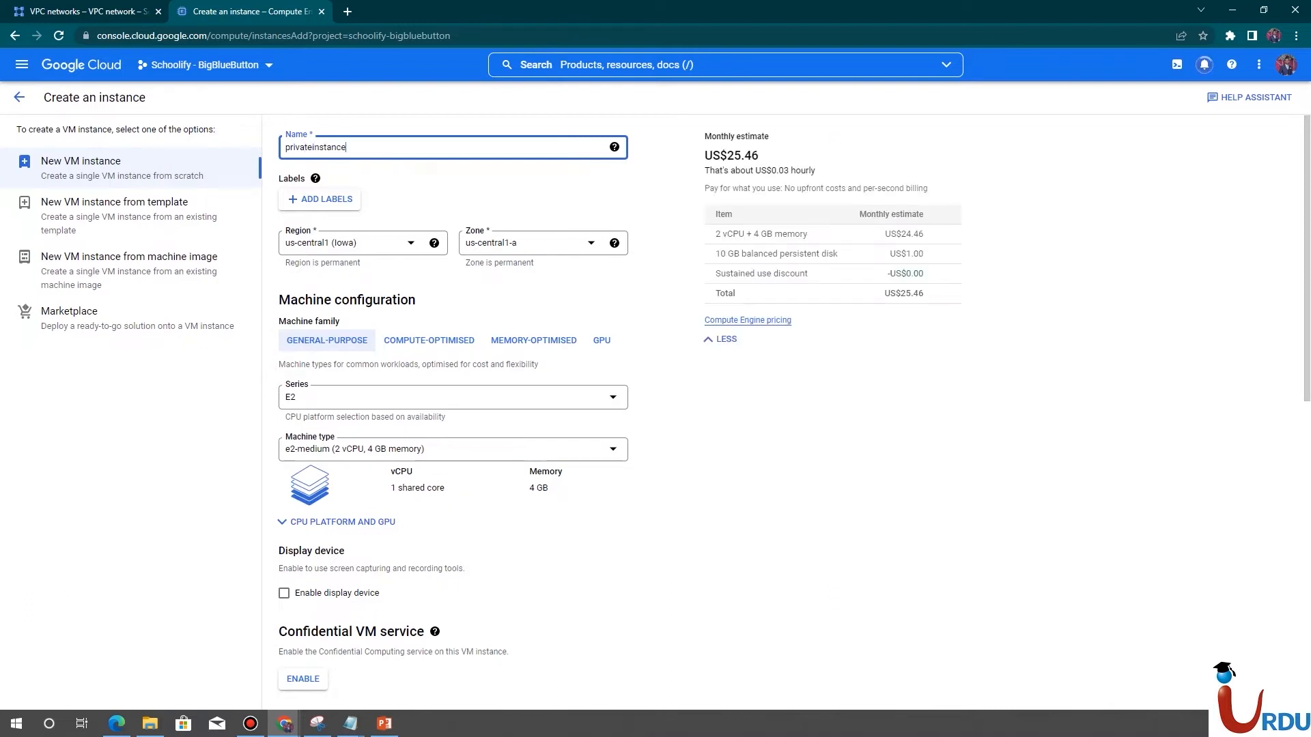
key(Tab)
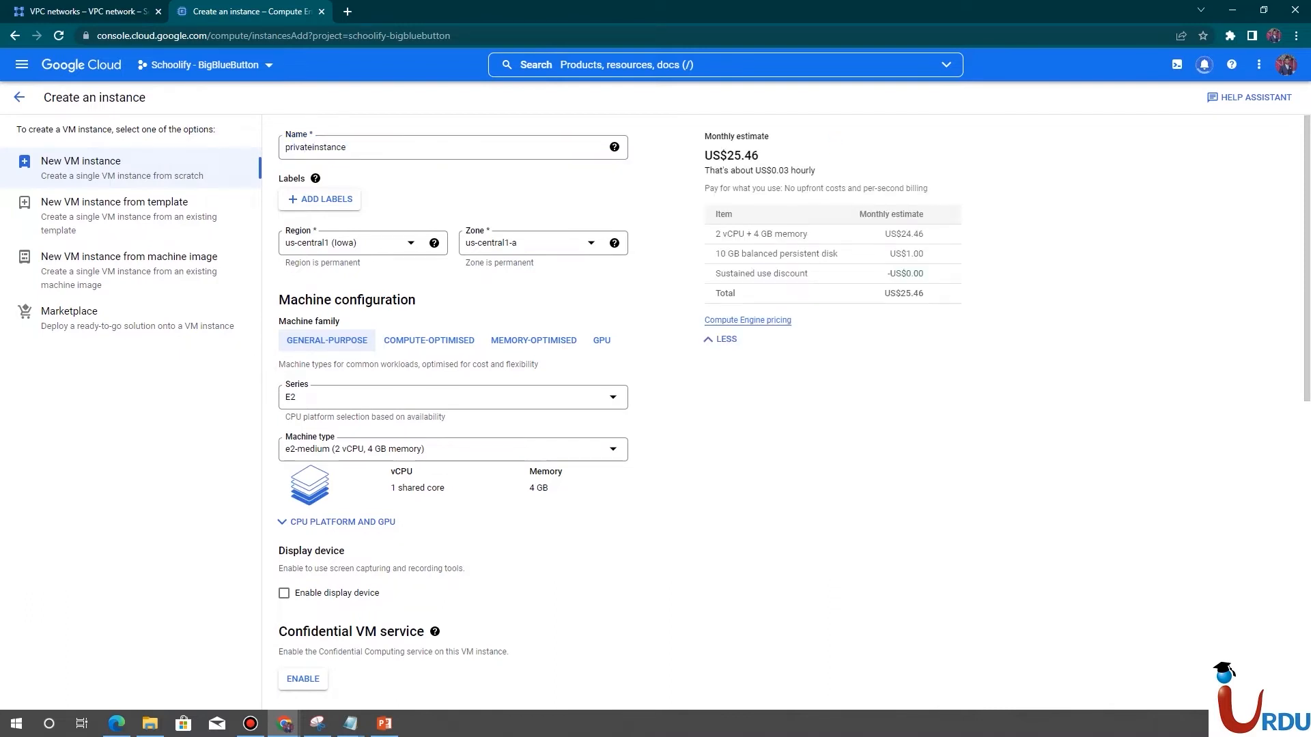
mouse_move(434, 243)
Expand the instance's advanced networking settings and open the default network interface for editing
scroll(453, 408, down, 2)
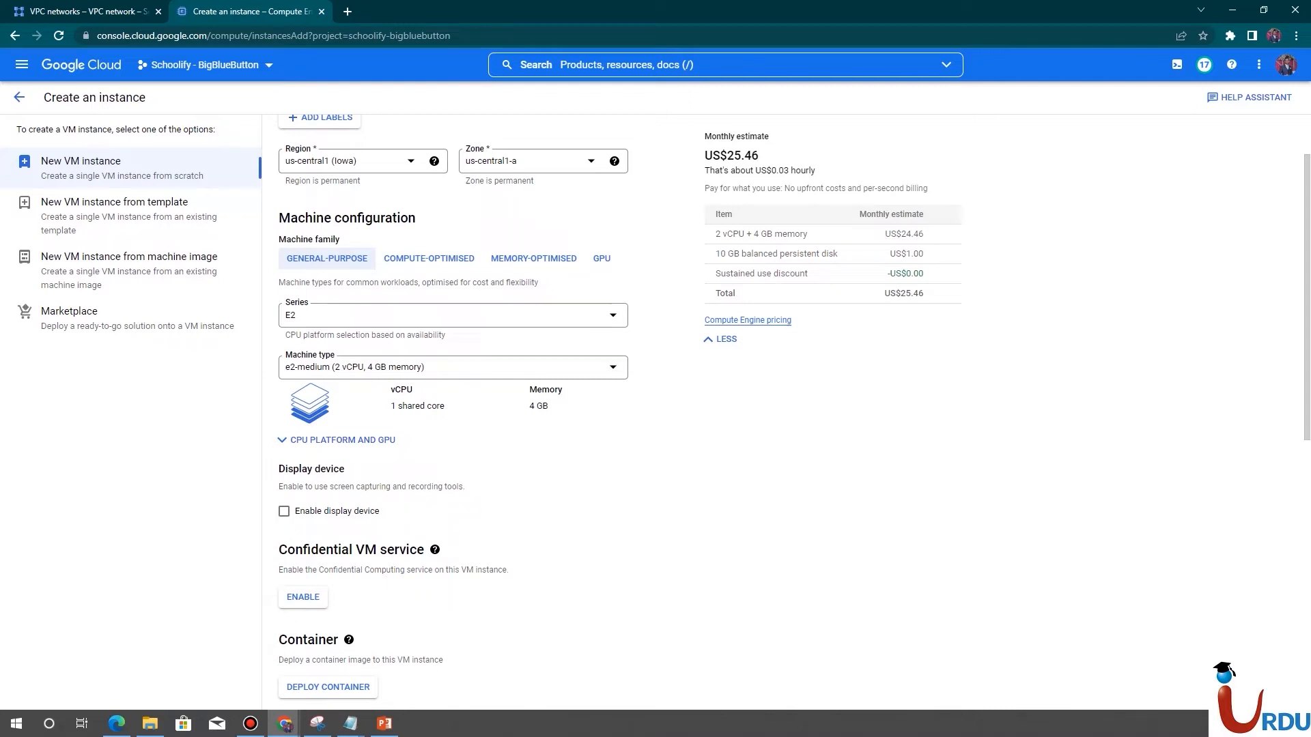
scroll(453, 407, up, 2)
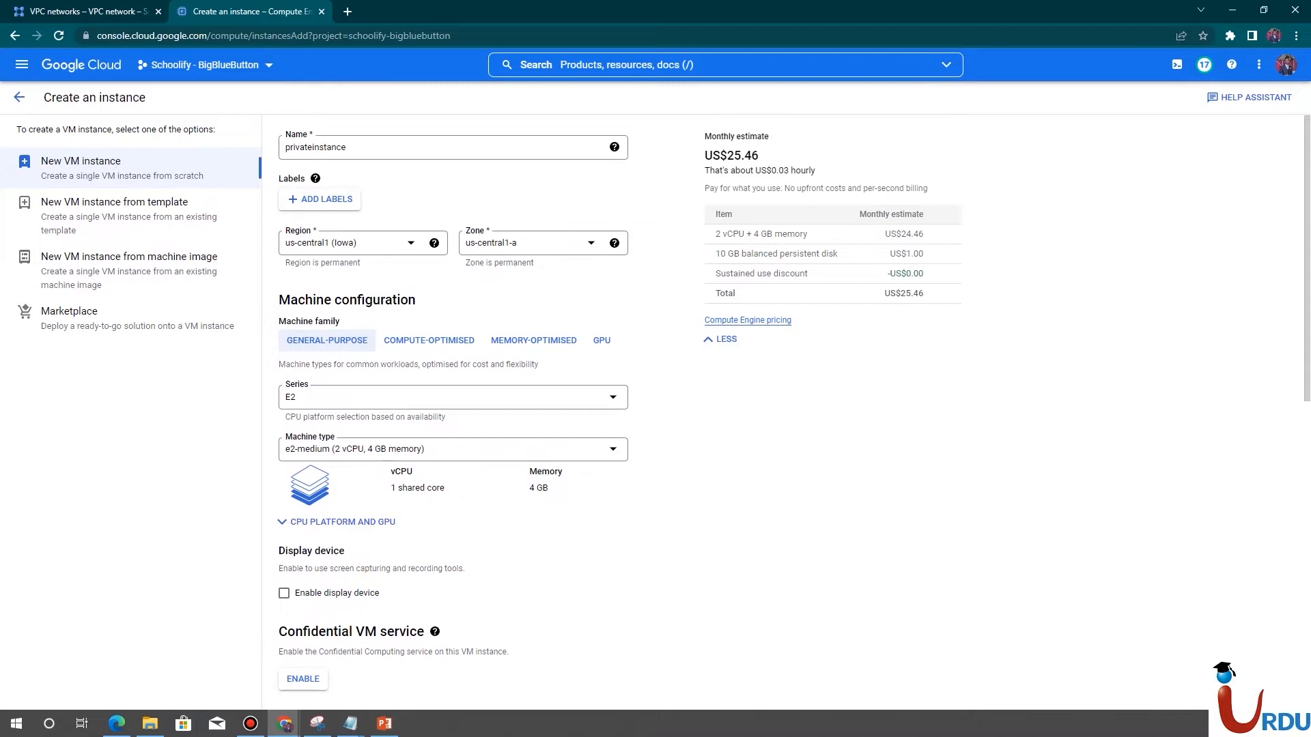
scroll(452, 408, down, 2)
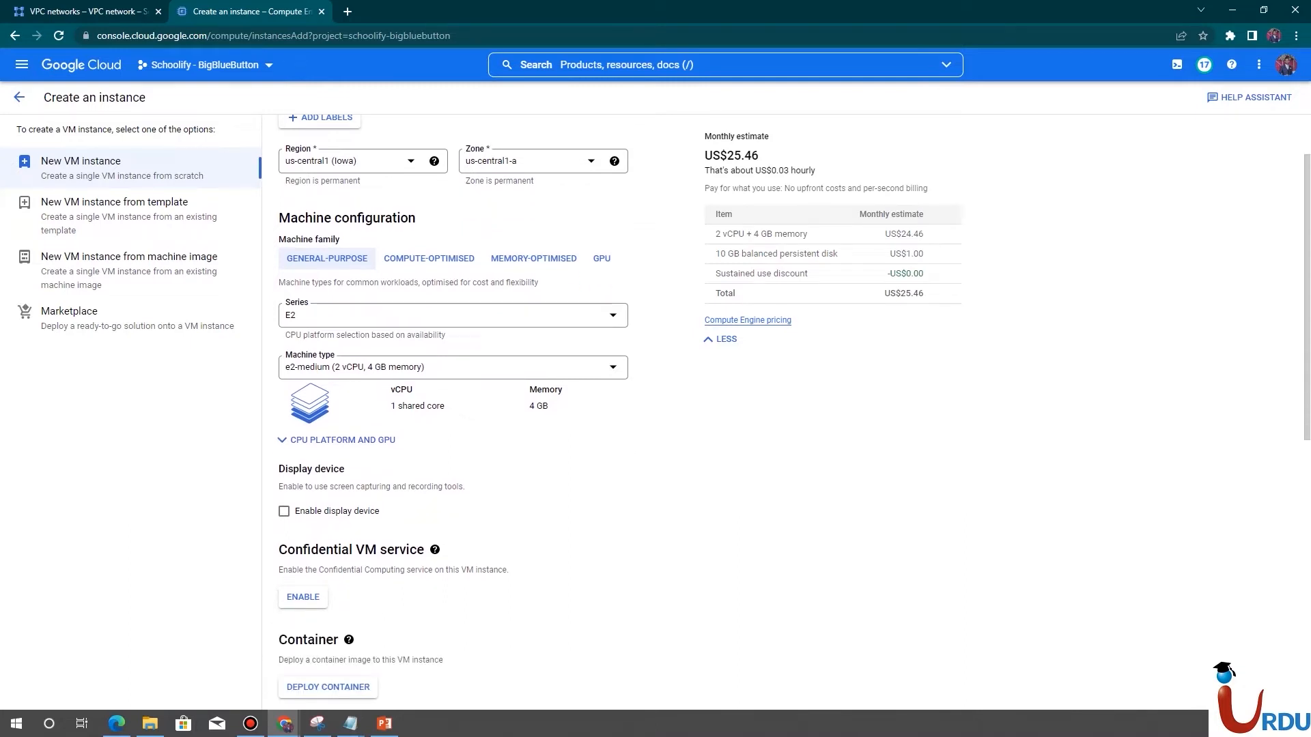
scroll(452, 409, down, 4)
scroll(376, 425, down, 3)
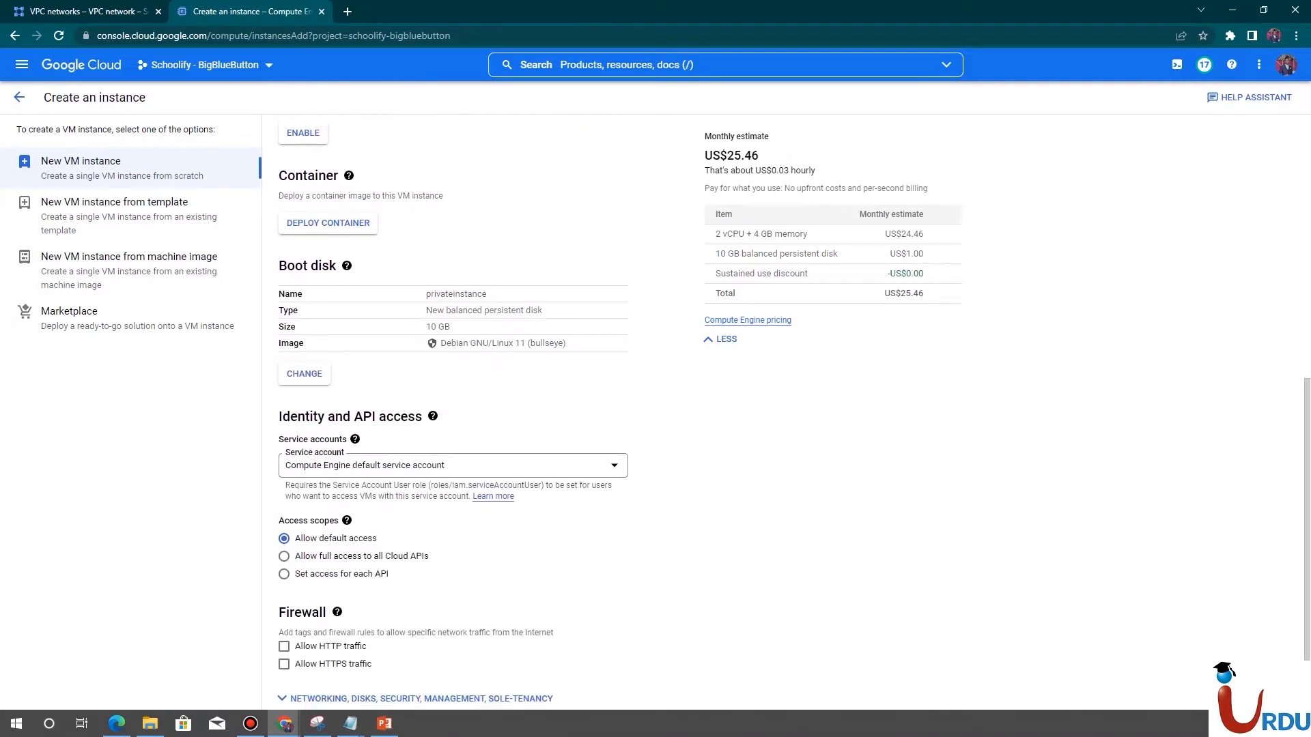
scroll(375, 424, down, 2)
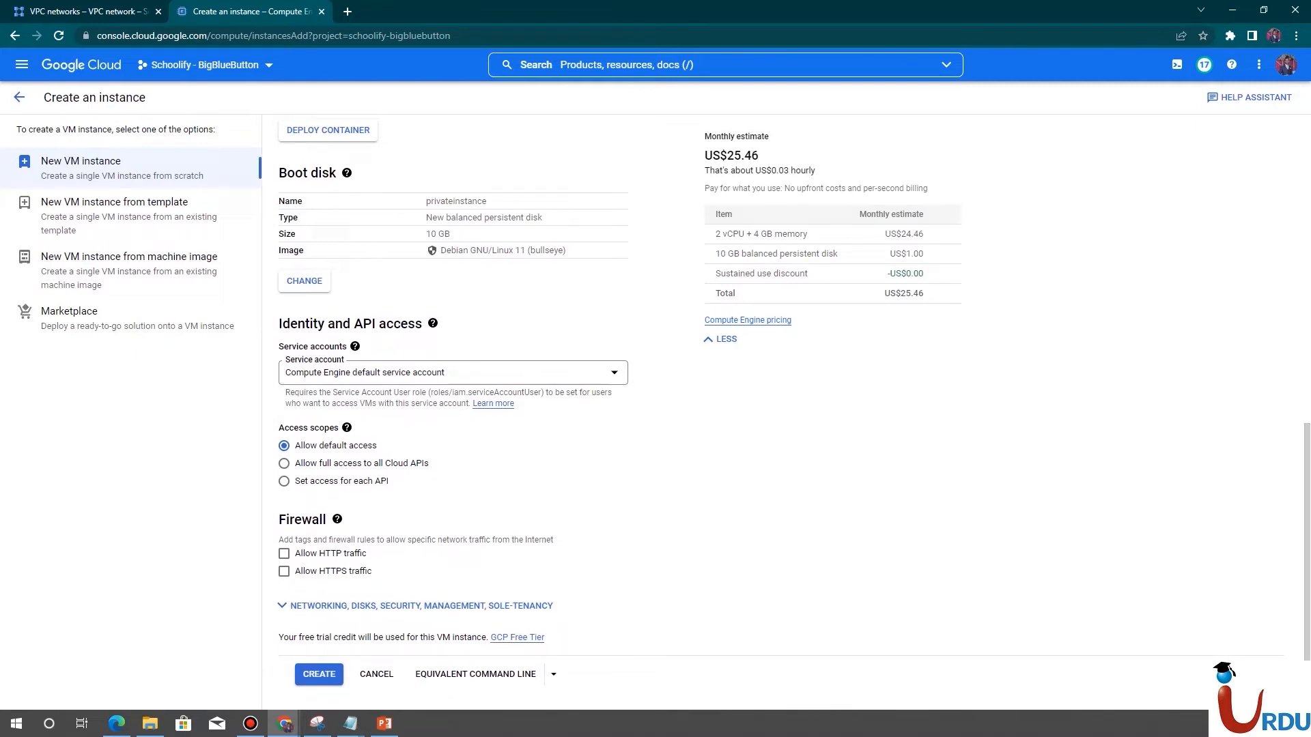
click(421, 605)
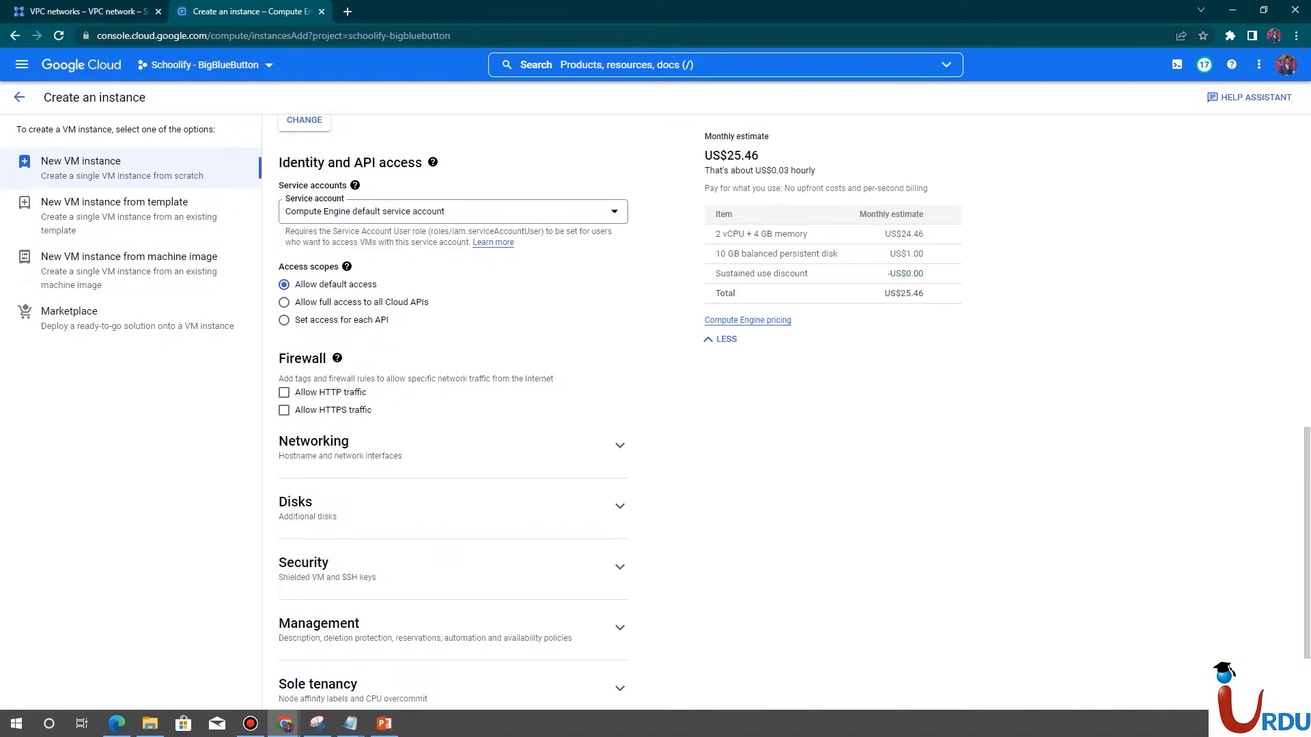
scroll(450, 409, down, 2)
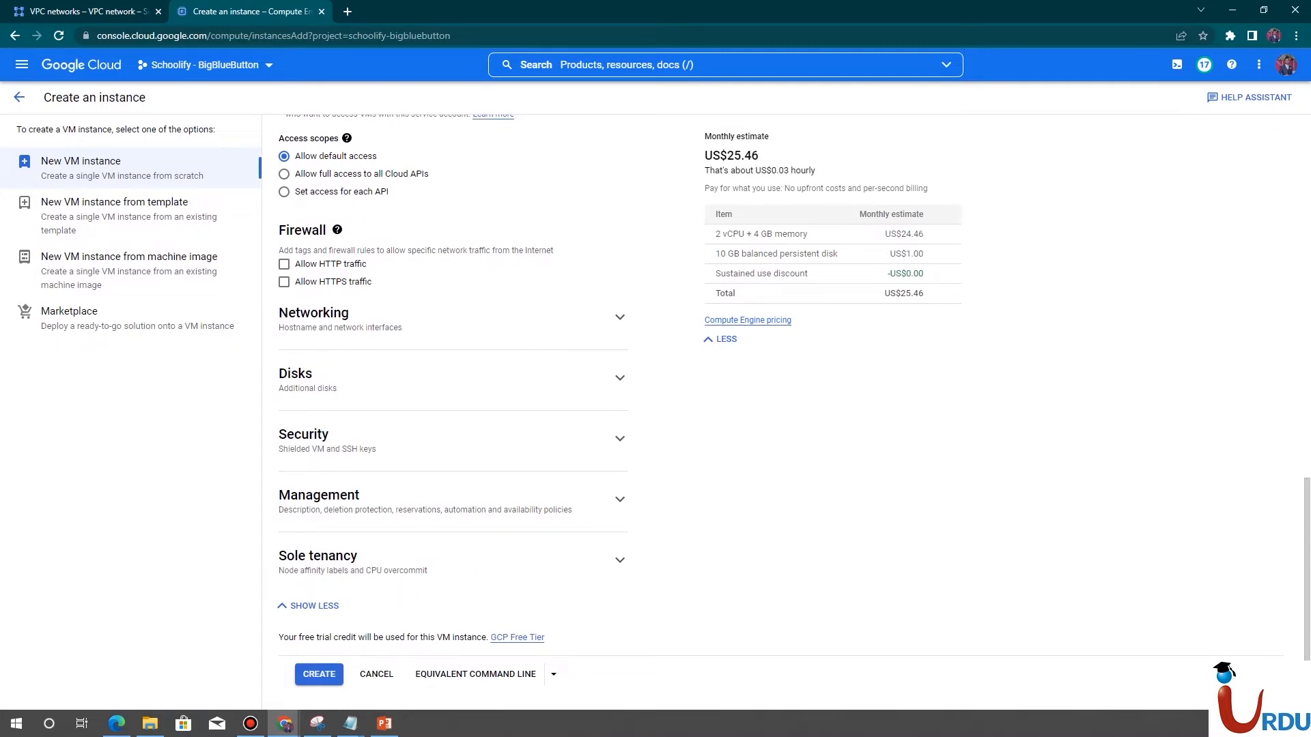
click(619, 317)
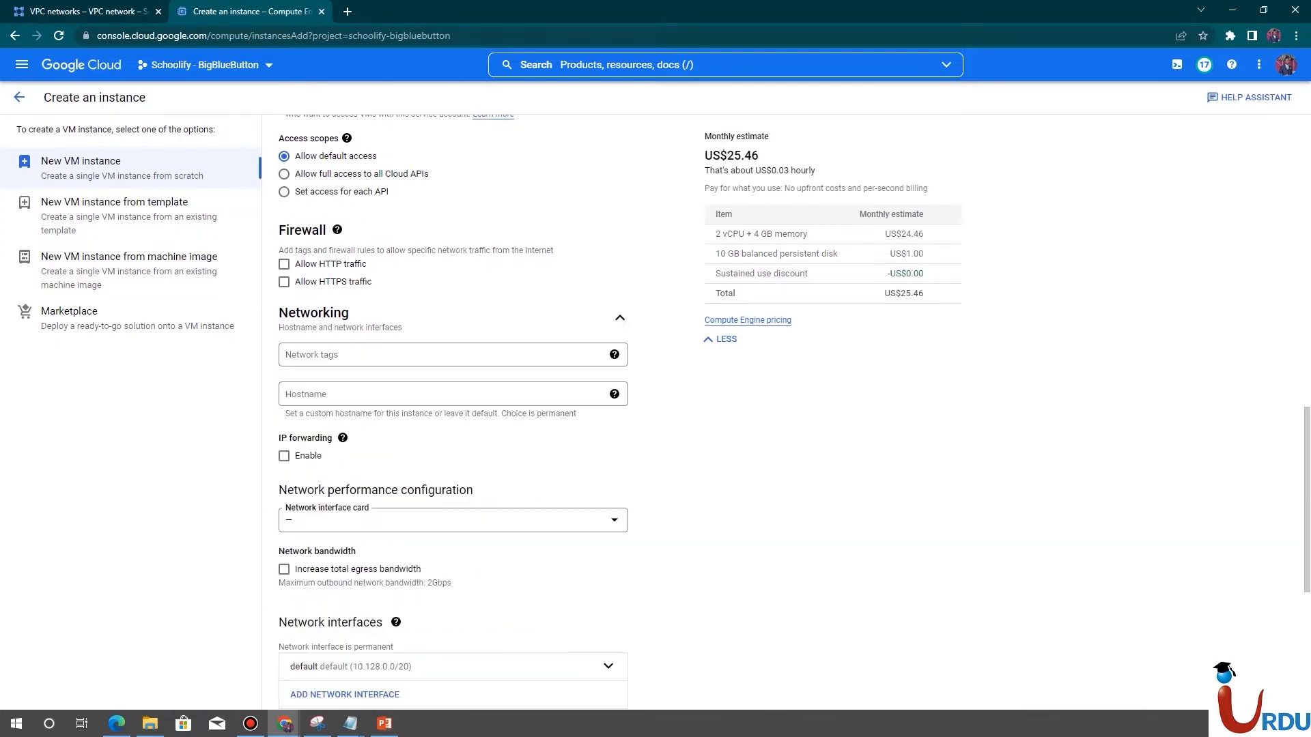
scroll(450, 341, down, 5)
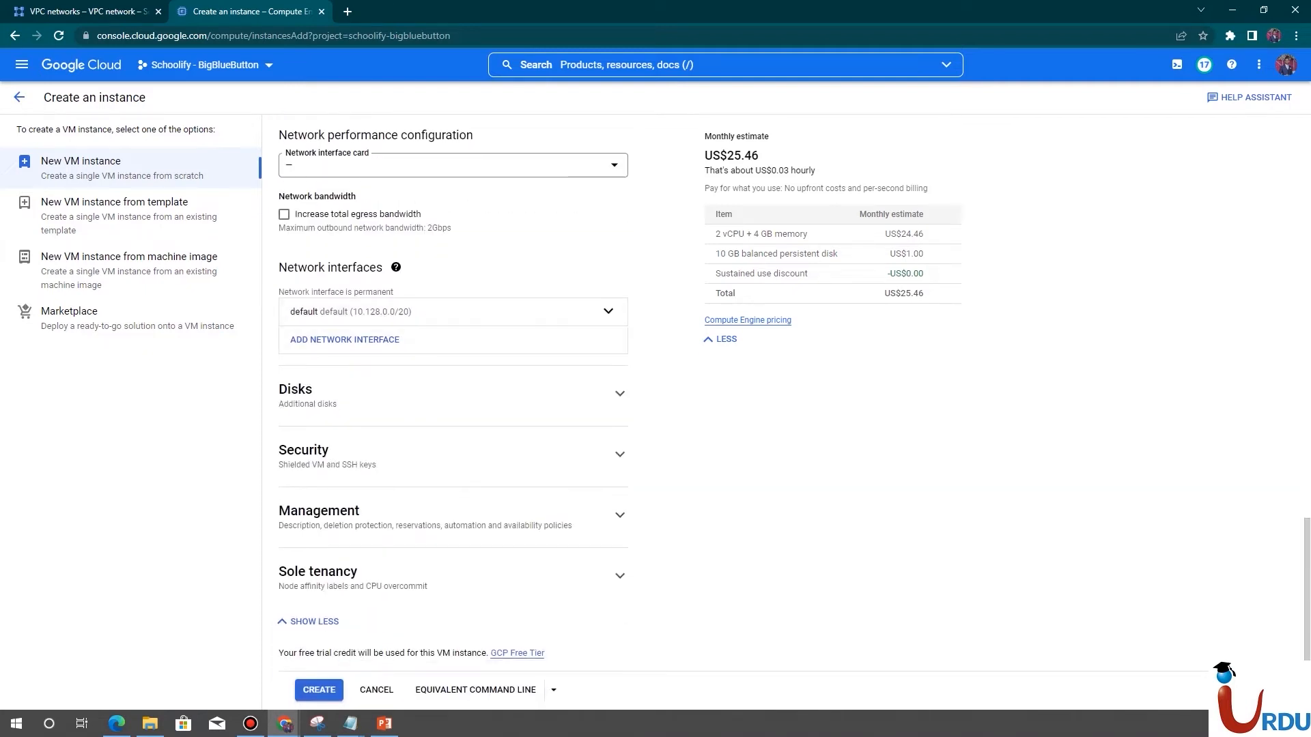
click(607, 311)
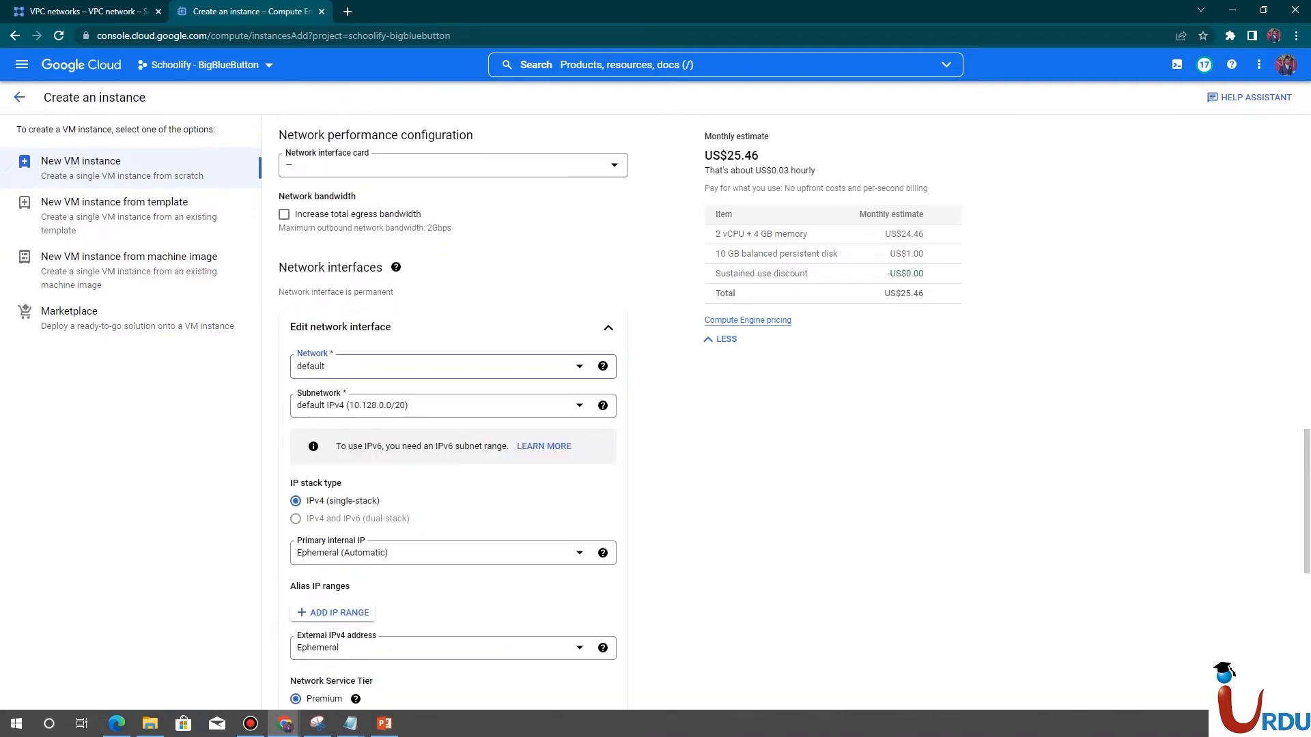
Try to attach the instance's network interface to the myprivatenet network and pick a subnetwork for it
click(579, 366)
click(334, 437)
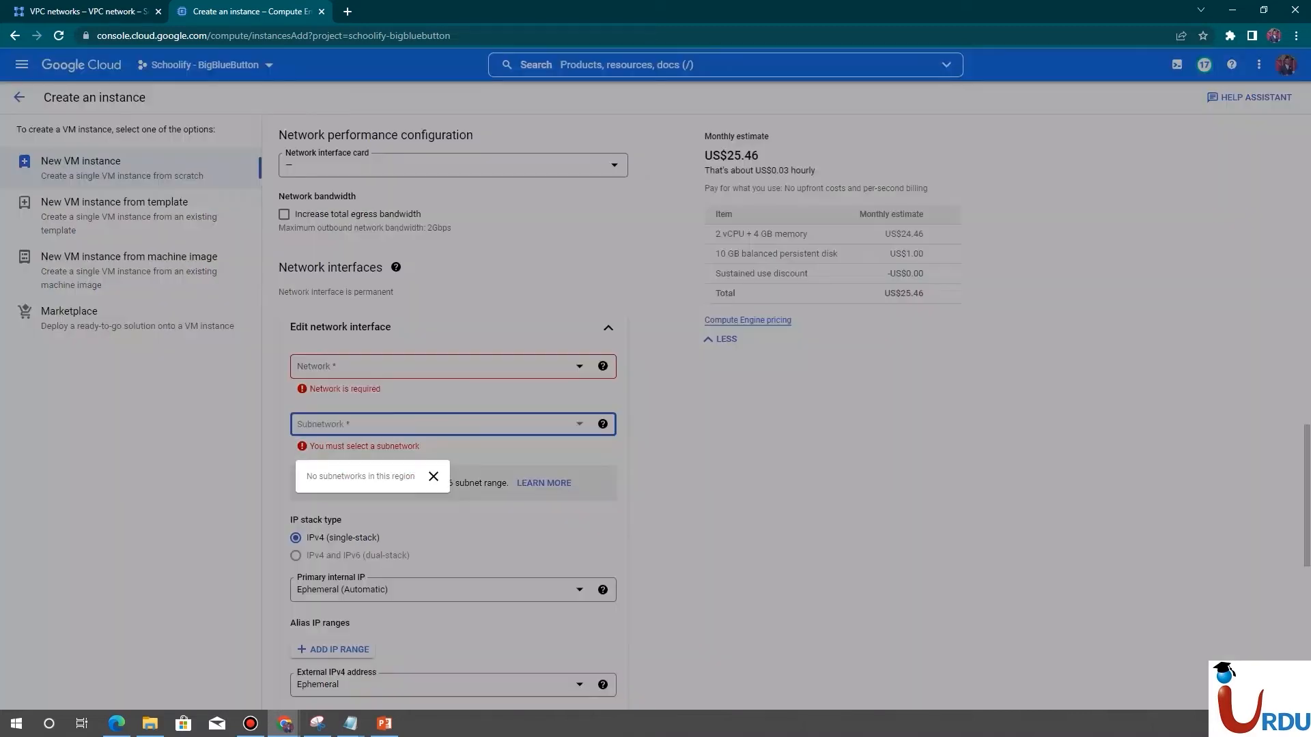
click(434, 476)
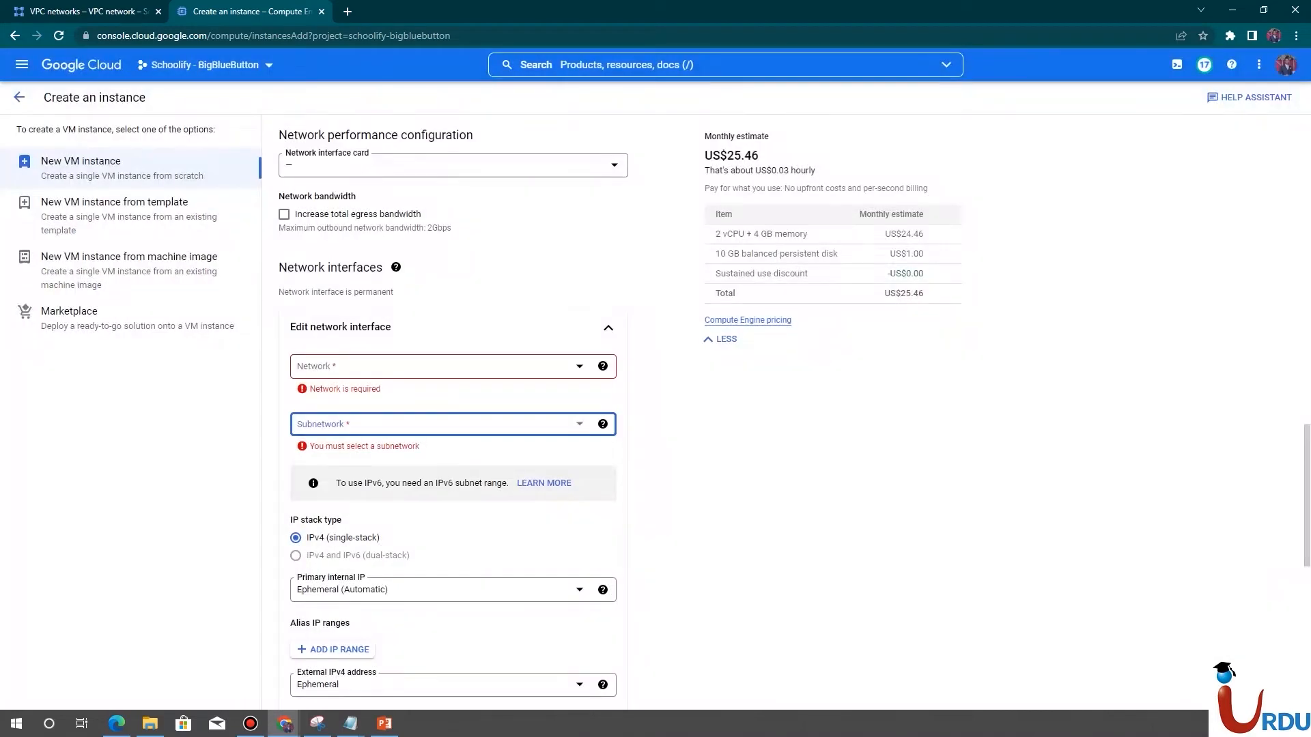
click(579, 366)
click(333, 436)
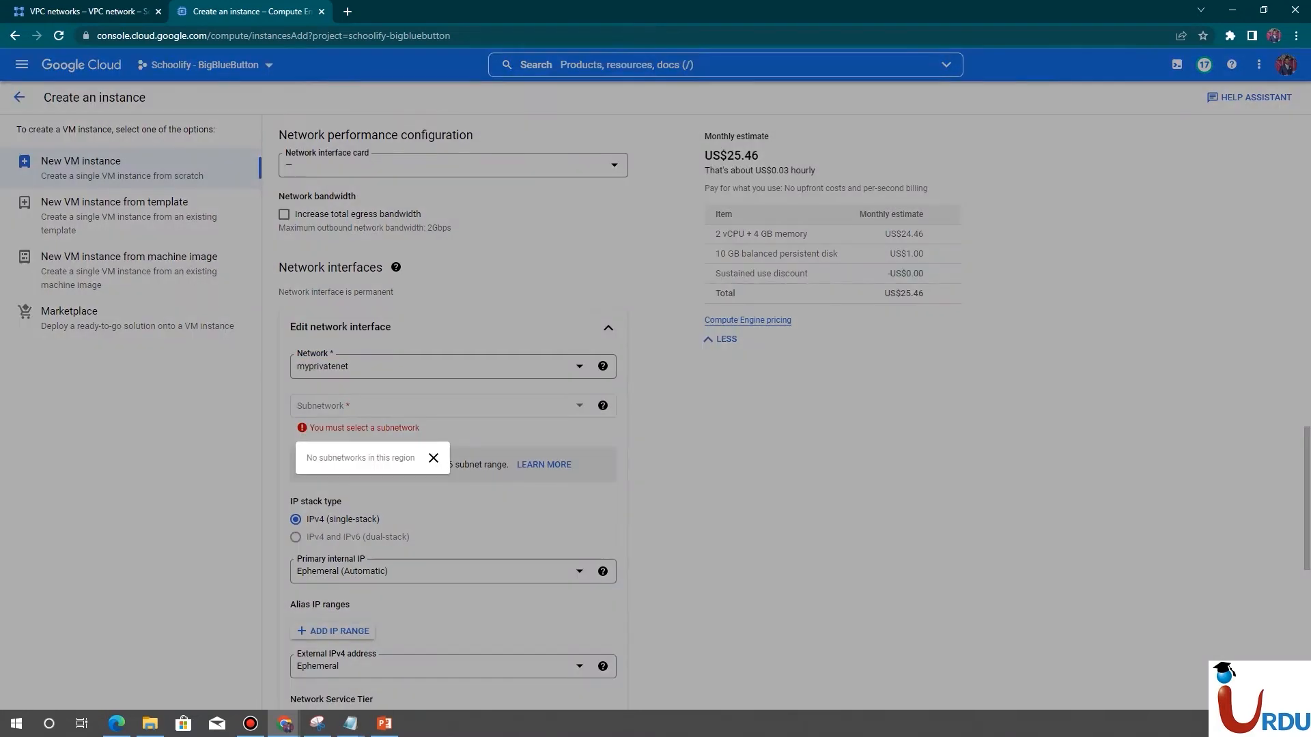
click(433, 458)
Compare the region of the us-sub subnet in myprivatenet with the region selected for the new instance
click(87, 12)
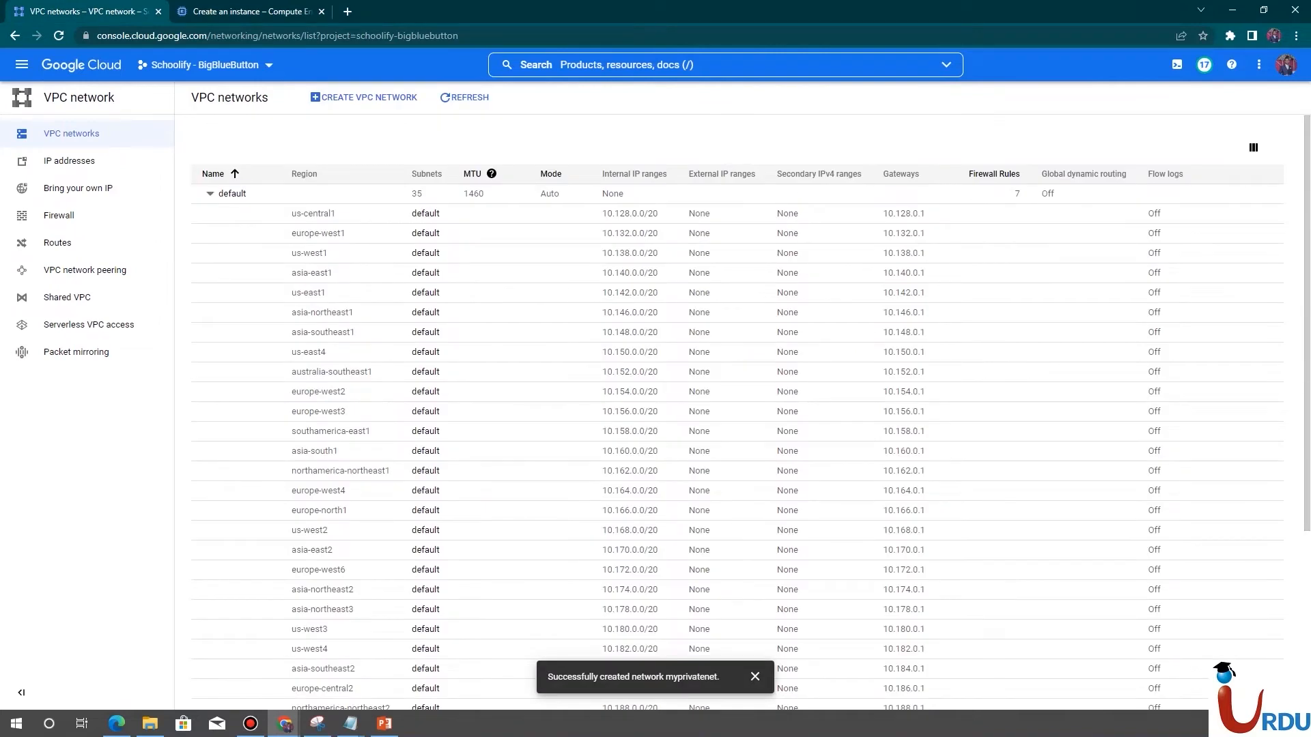
click(211, 193)
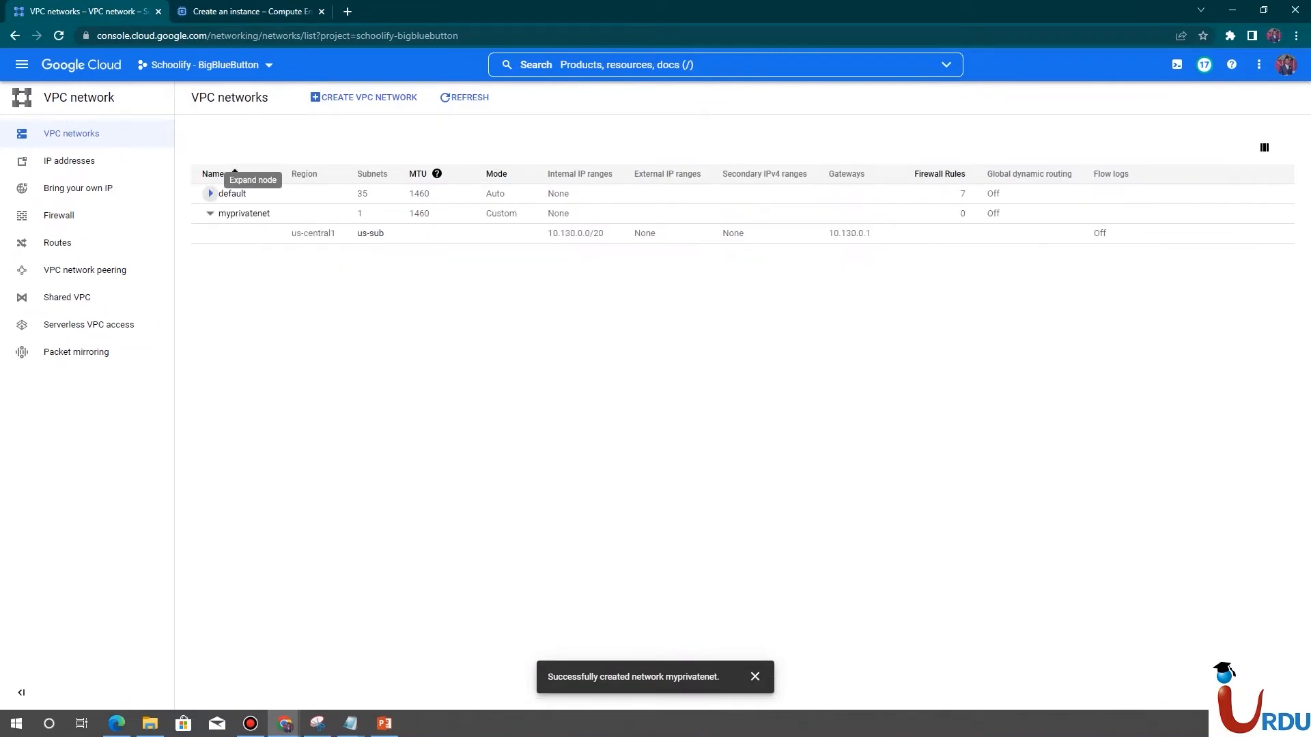
click(247, 11)
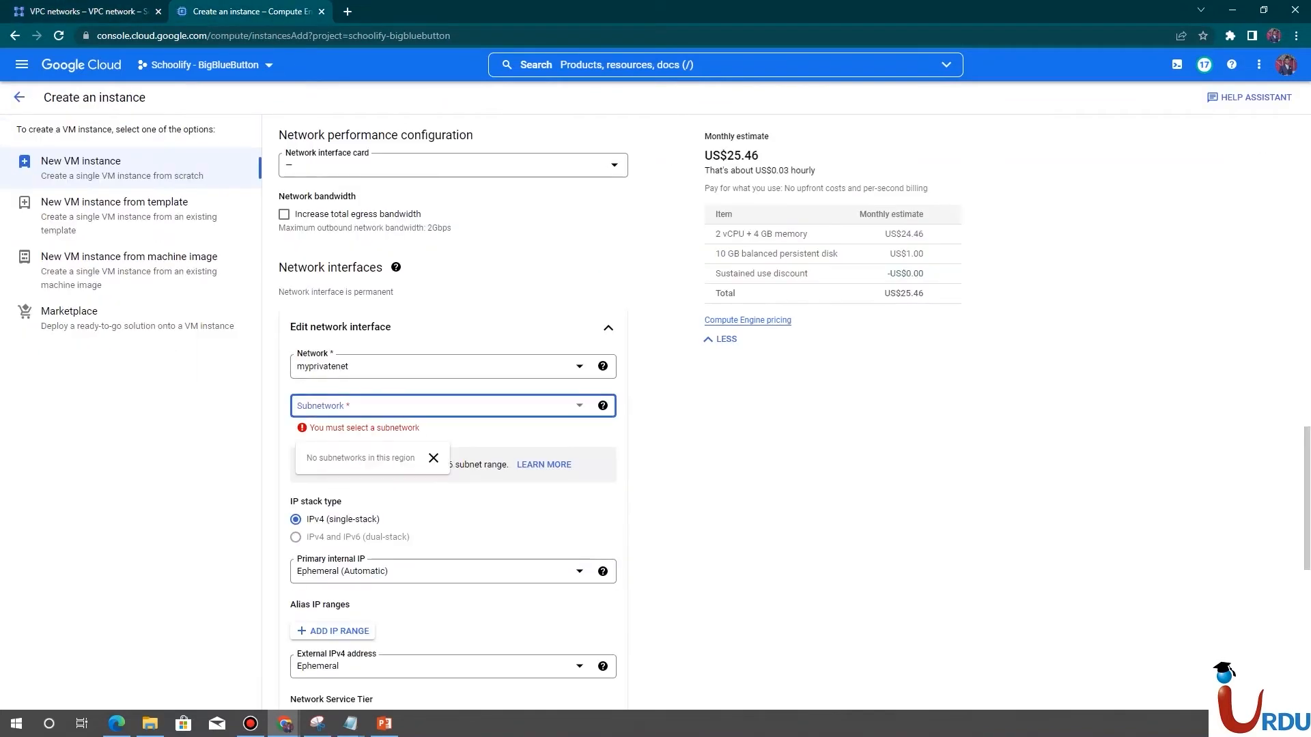
scroll(452, 410, up, 15)
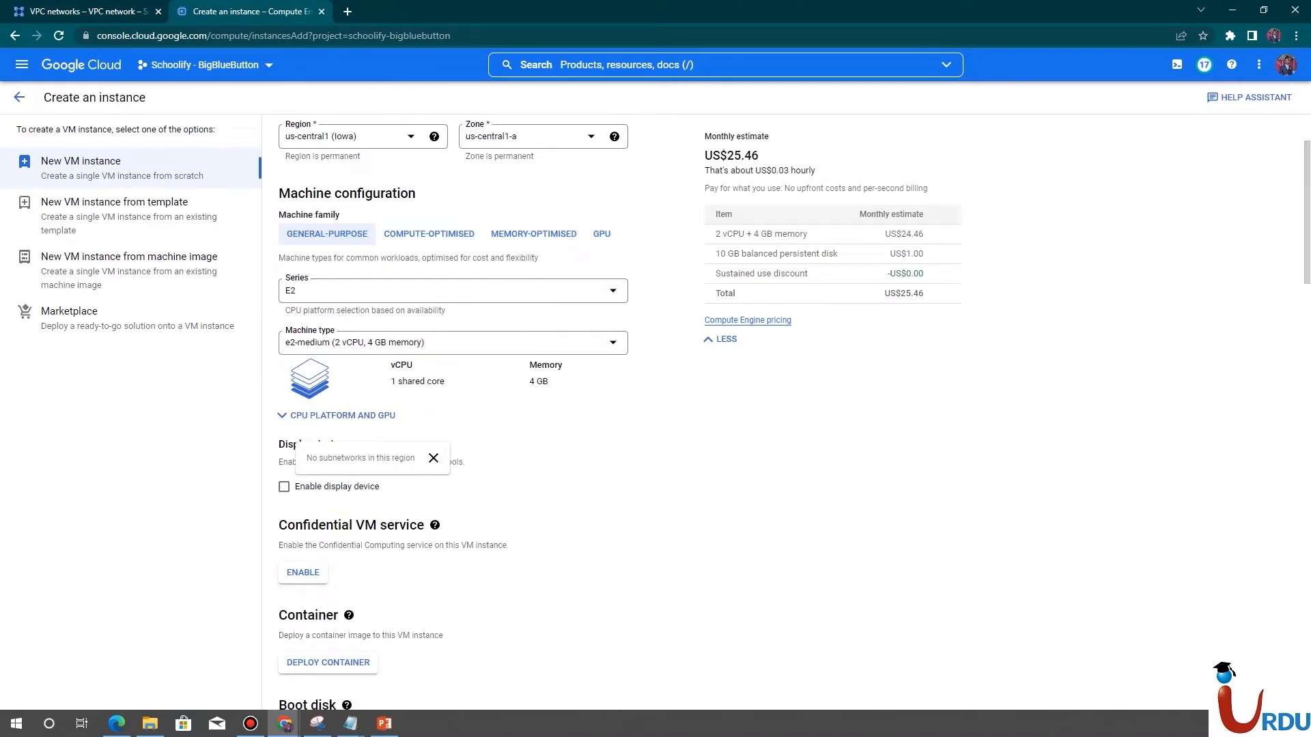
click(87, 12)
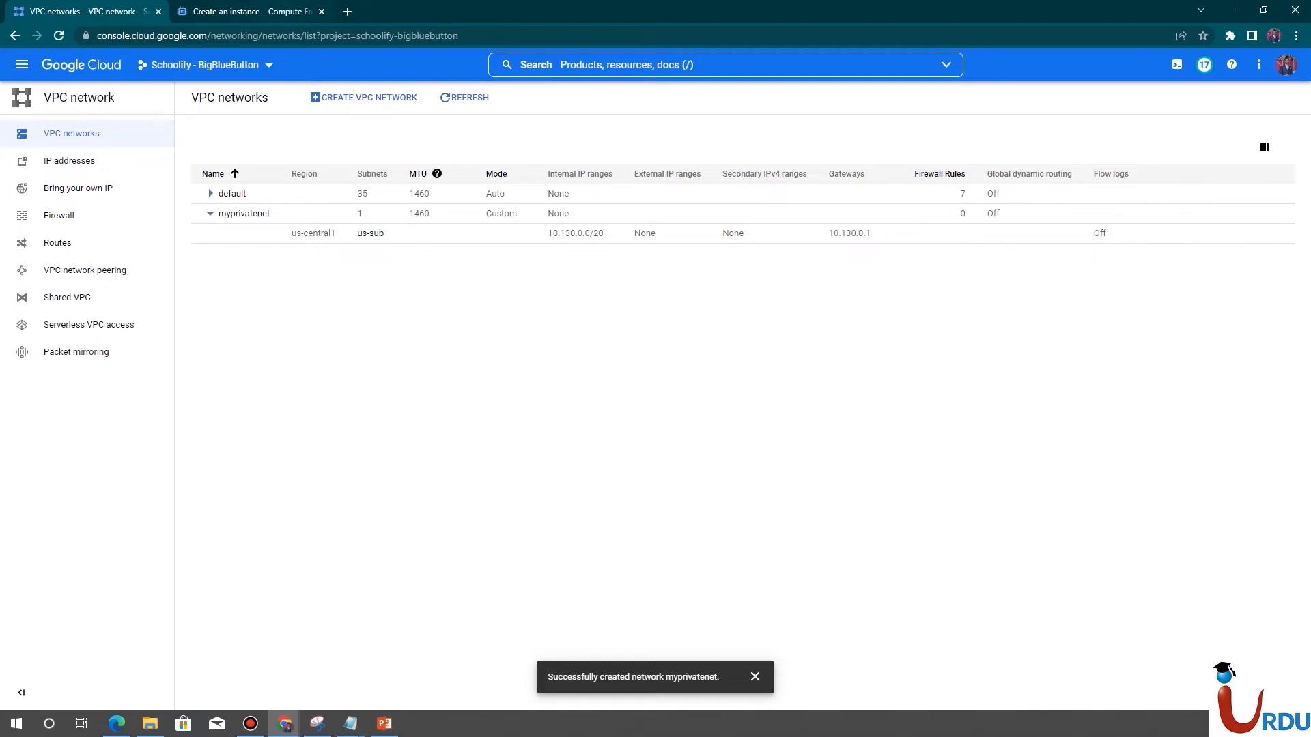
click(282, 11)
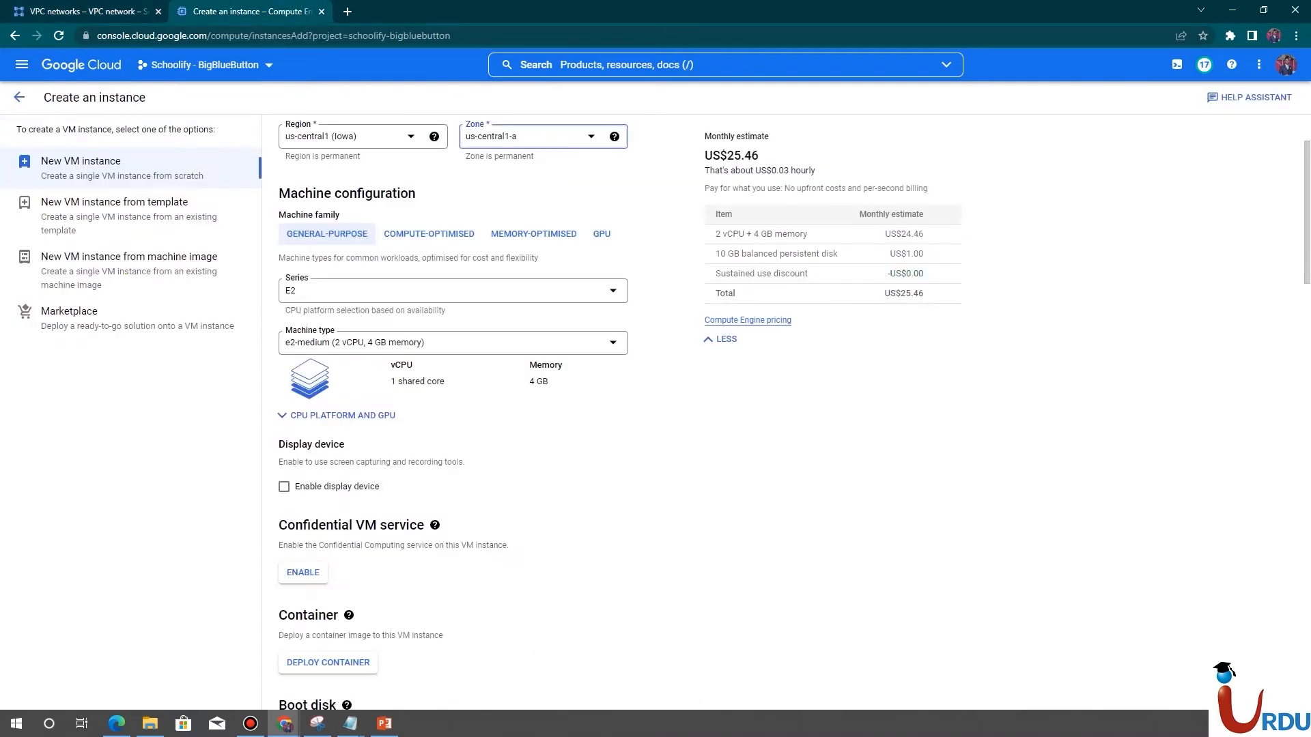
Change the instance's zone to us-central1-c and retry choosing a subnetwork for the myprivatenet interface
click(530, 137)
click(505, 145)
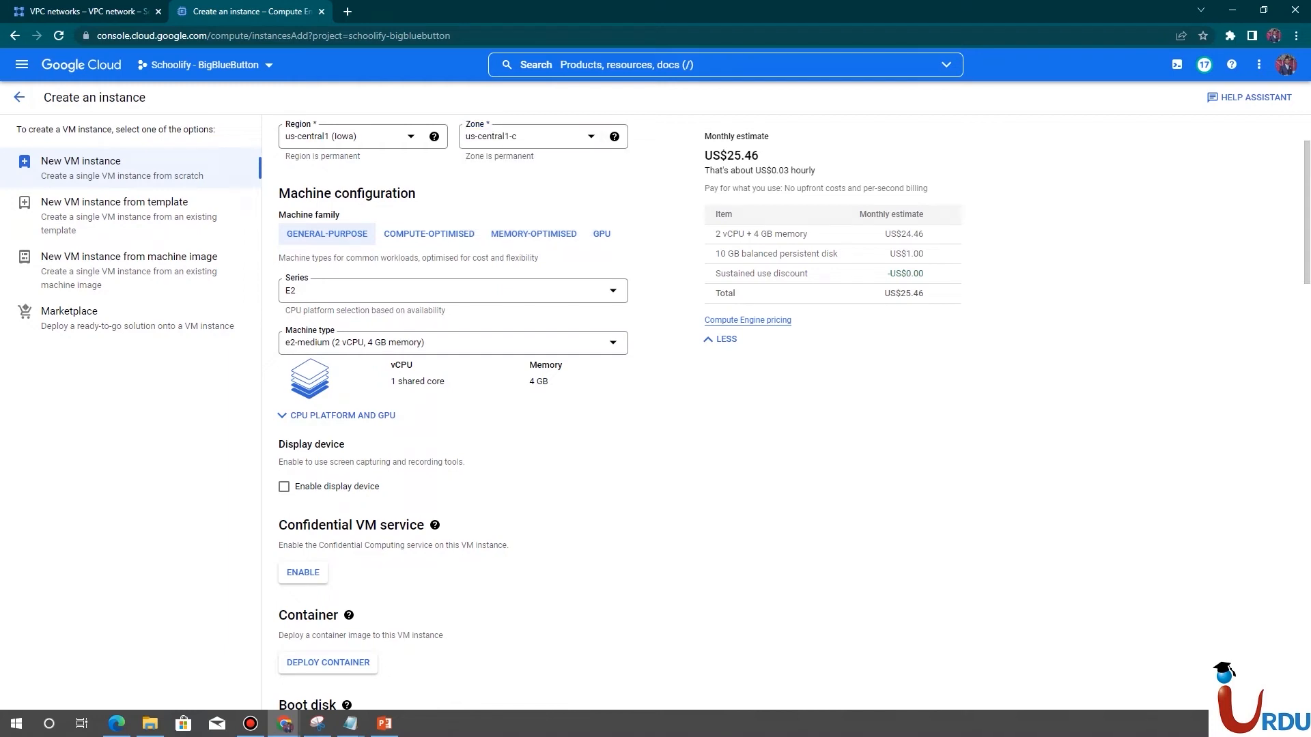
scroll(453, 409, down, 13)
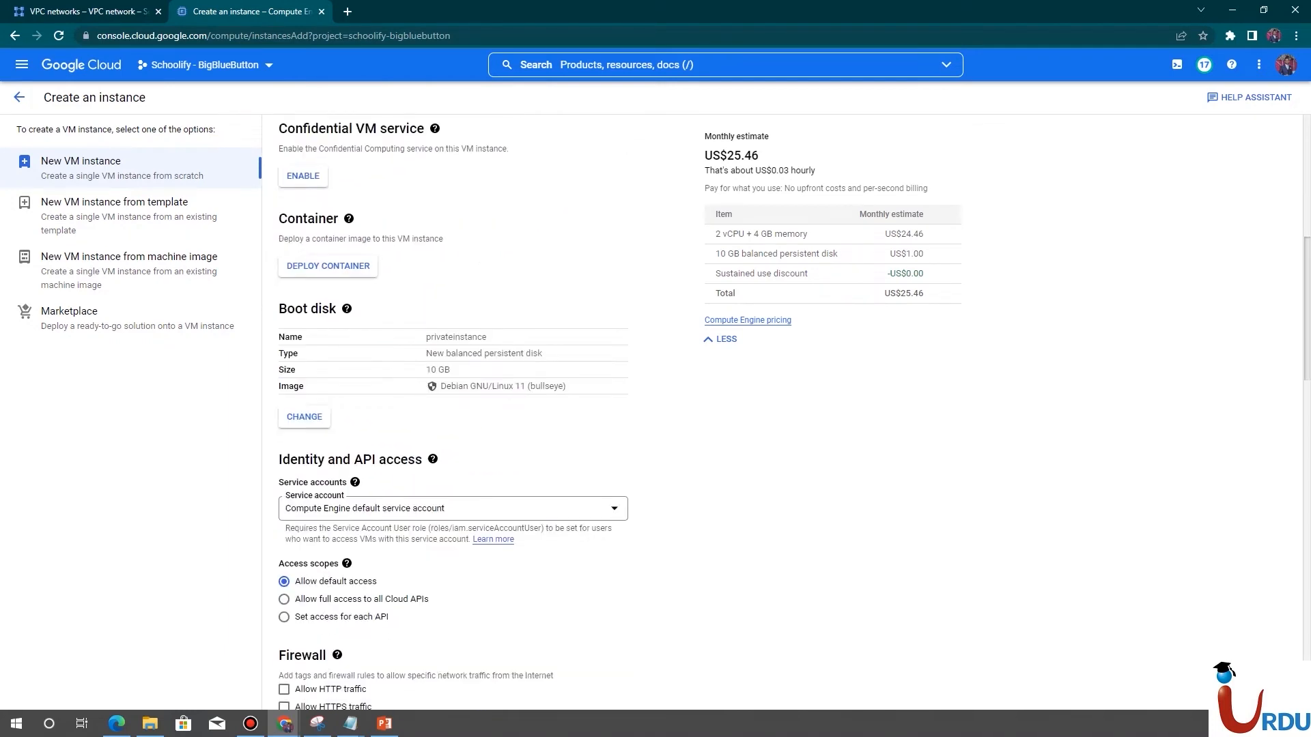
scroll(454, 409, down, 4)
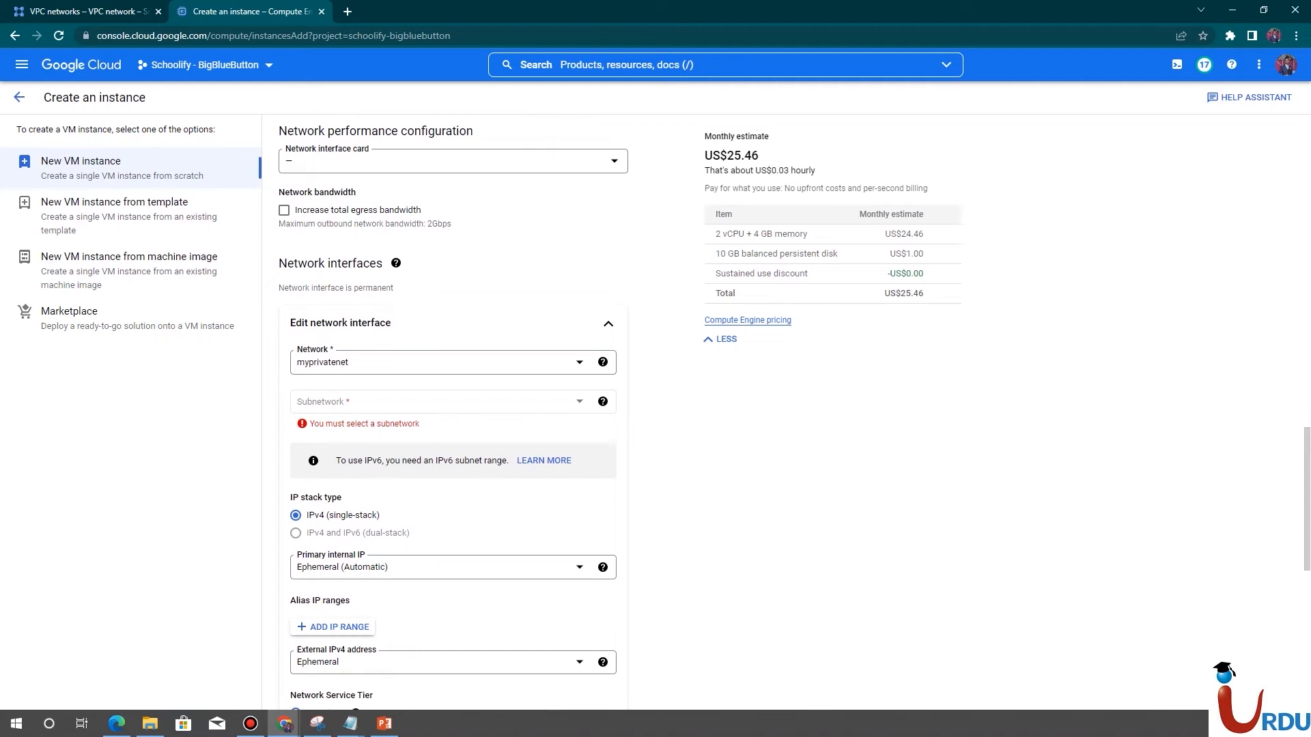
click(453, 401)
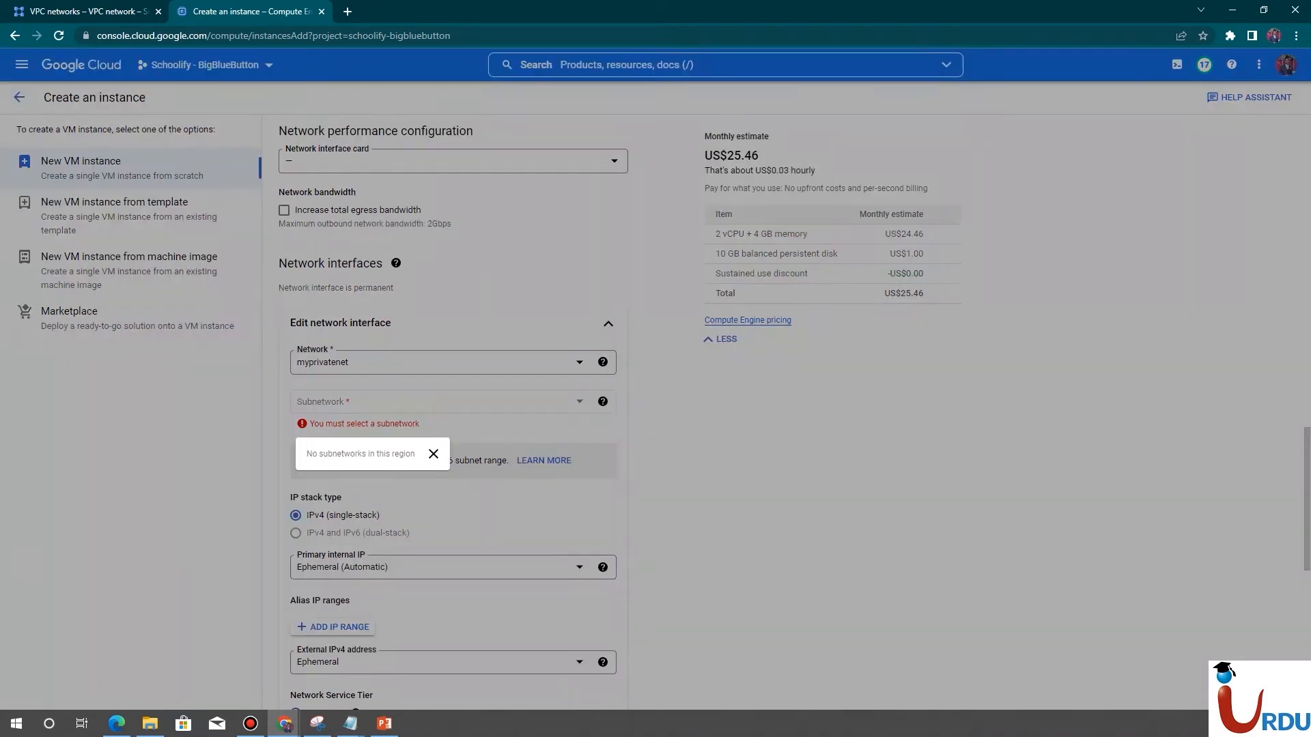
click(433, 454)
Reload the instance creation form and name the new VM instance myvm
click(59, 35)
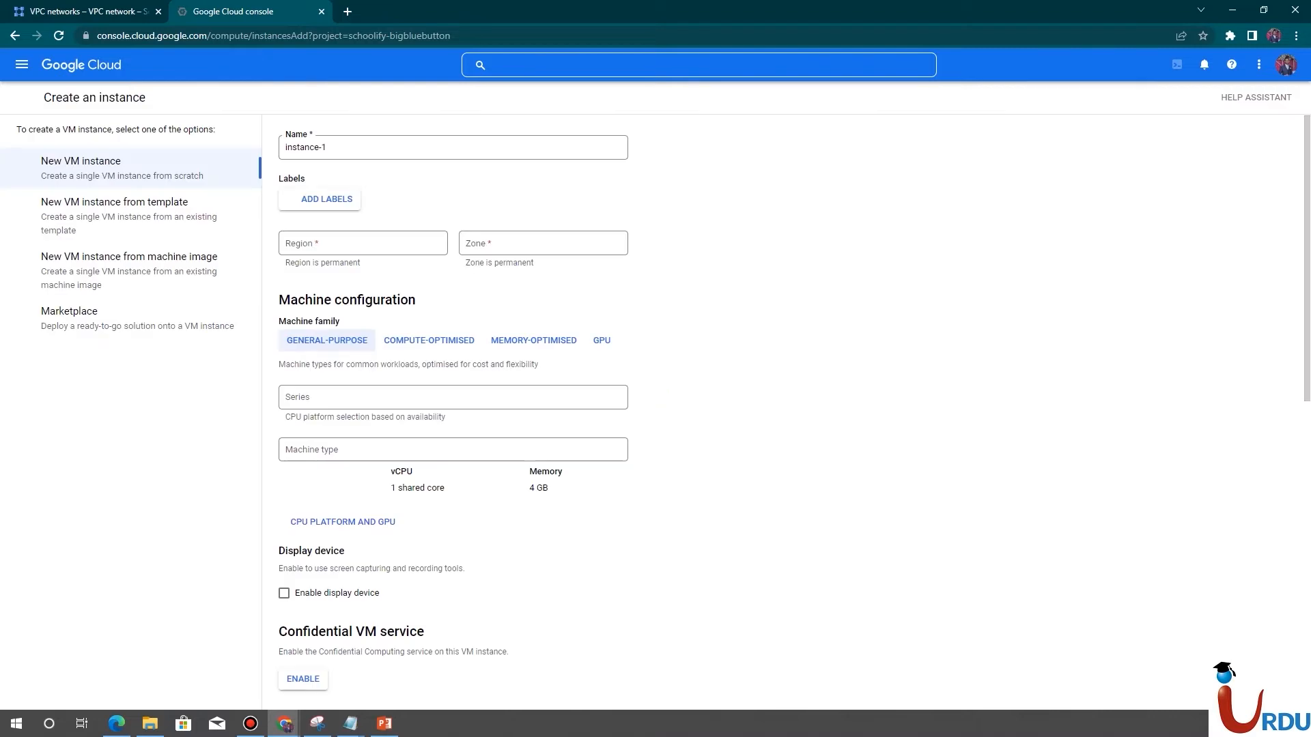
text(my)
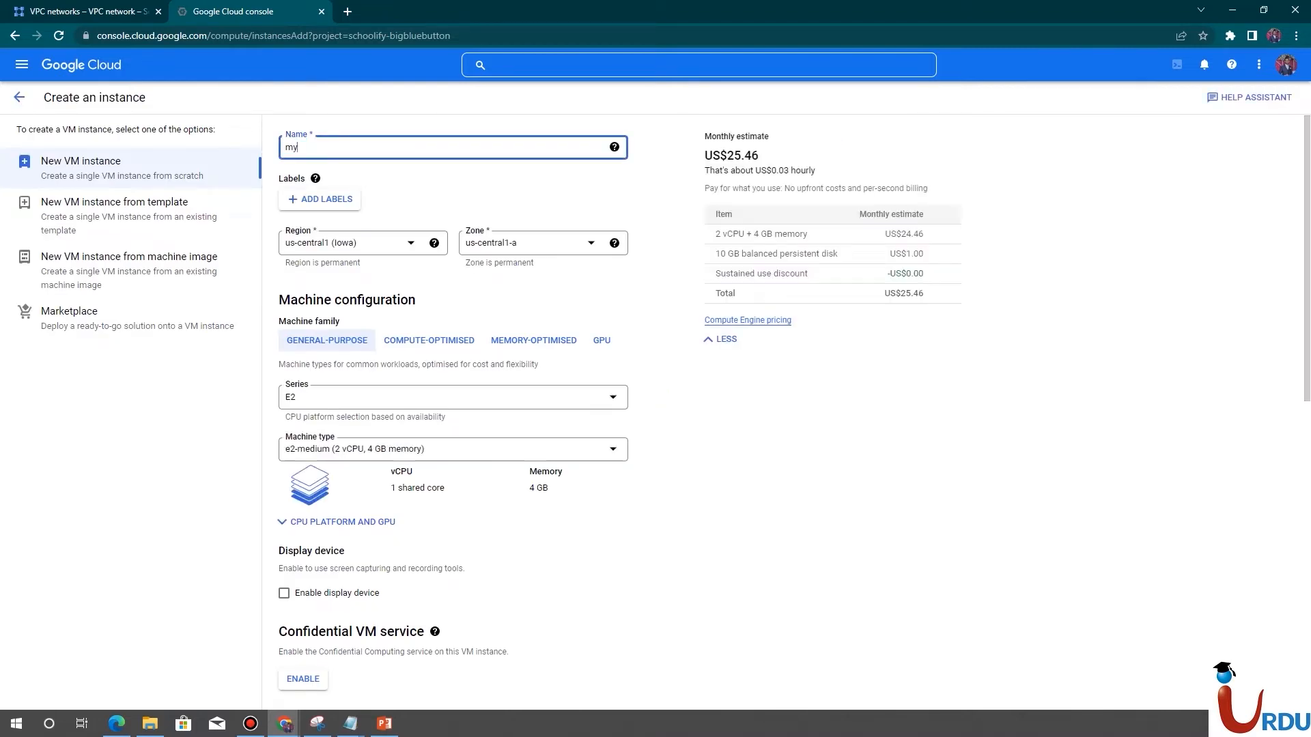
text(vm)
key(Tab)
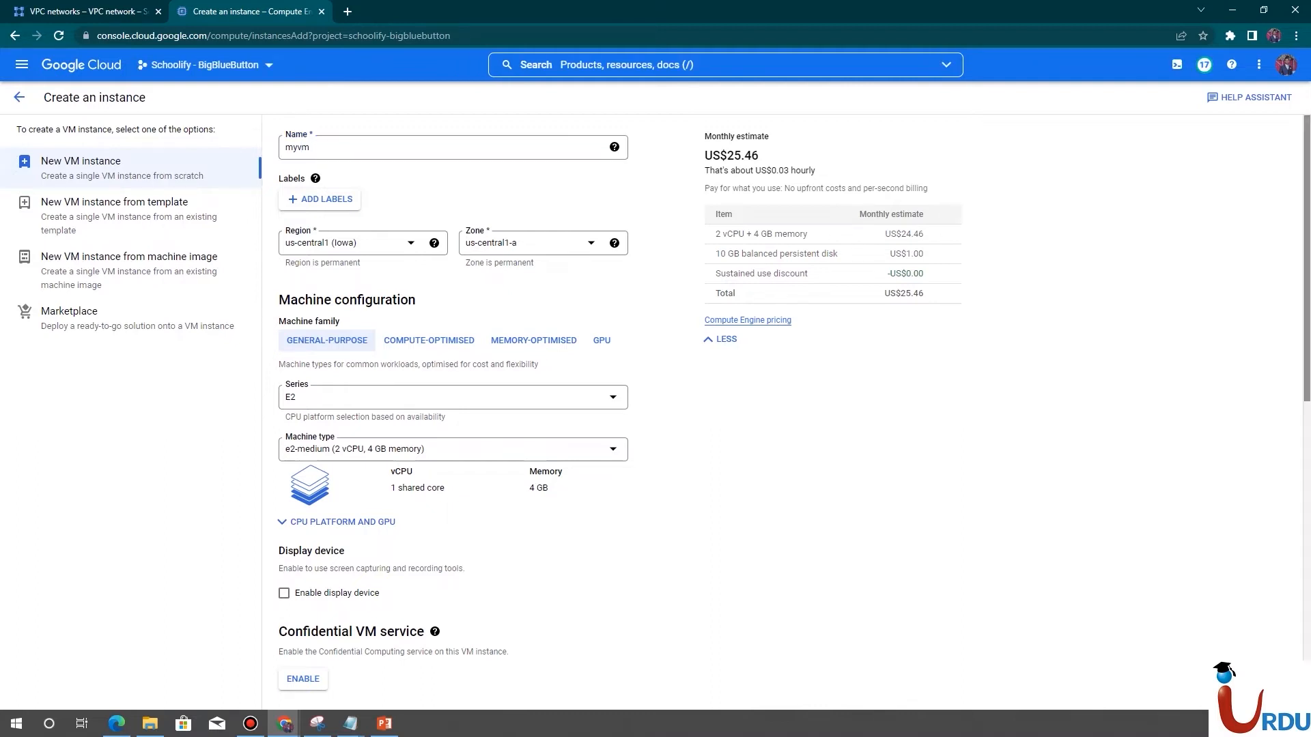
Expand the instance's advanced networking settings and open the default network interface of myvm for editing
scroll(454, 410, down, 4)
scroll(453, 409, down, 5)
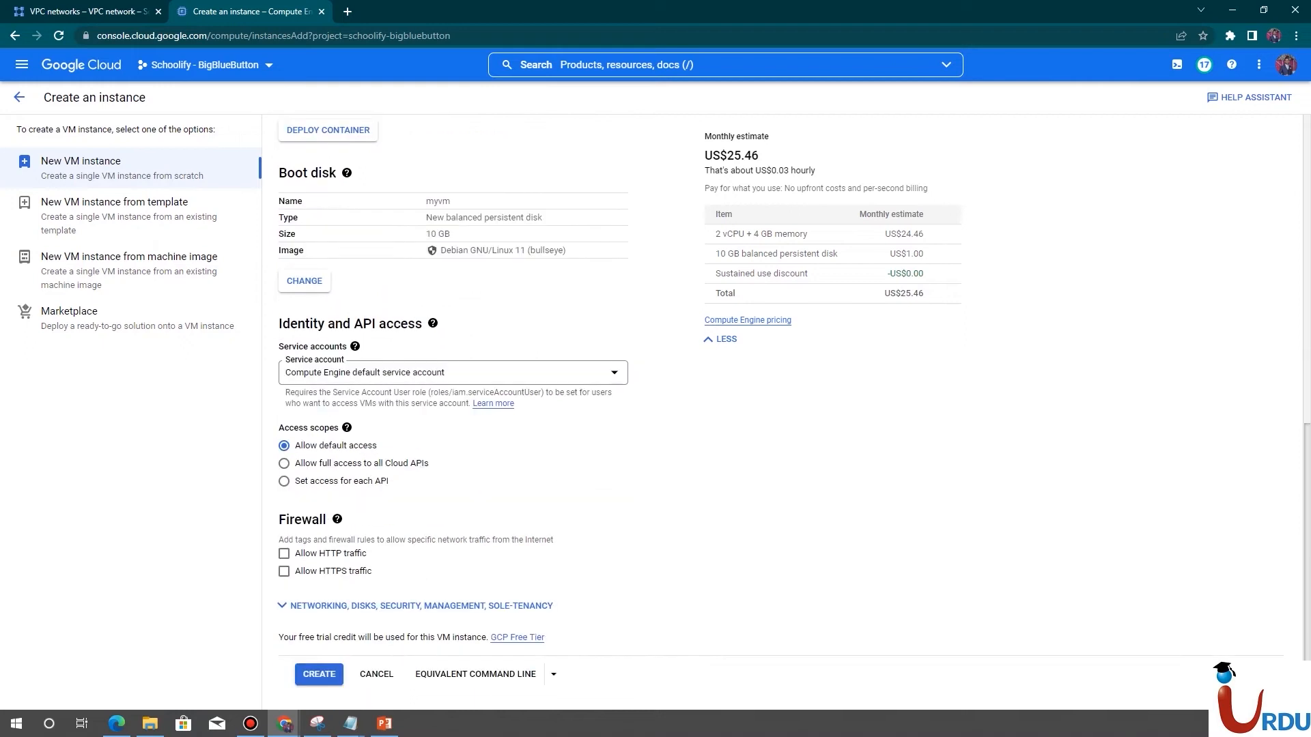
click(421, 606)
scroll(421, 606, down, 3)
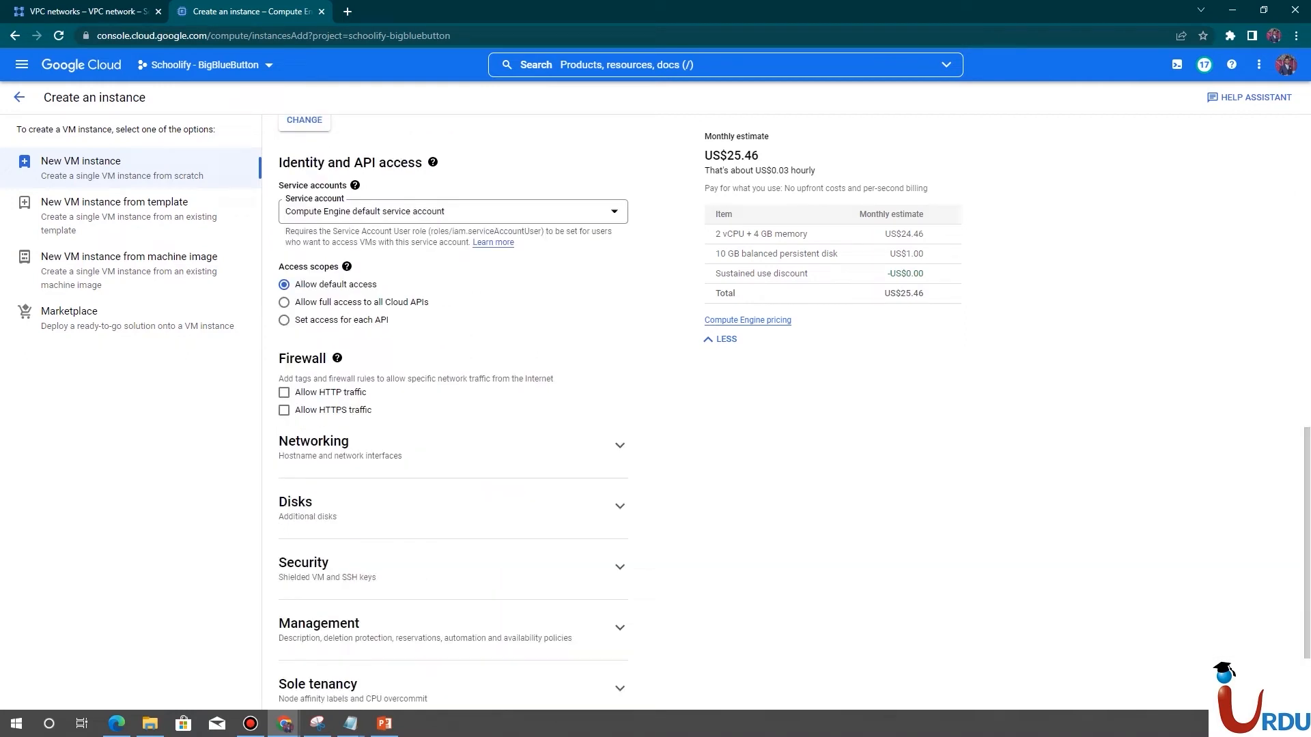
click(619, 364)
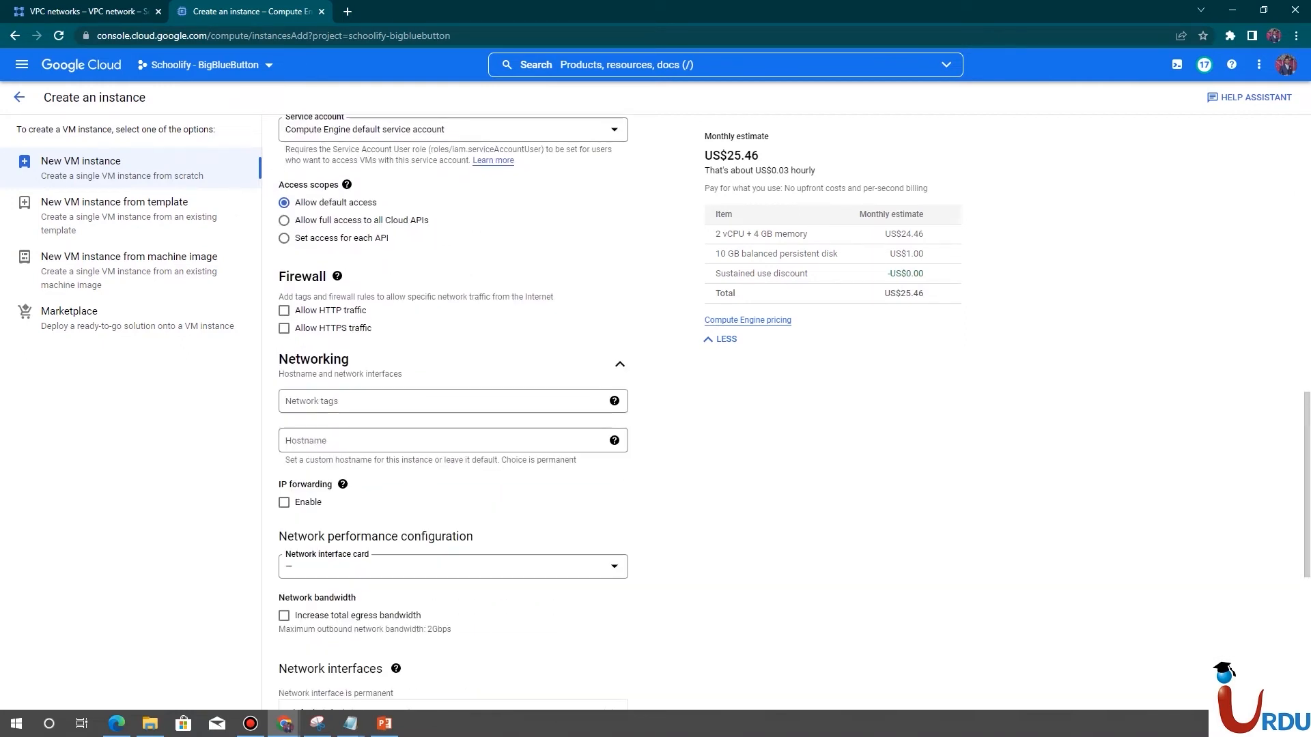
scroll(453, 410, down, 6)
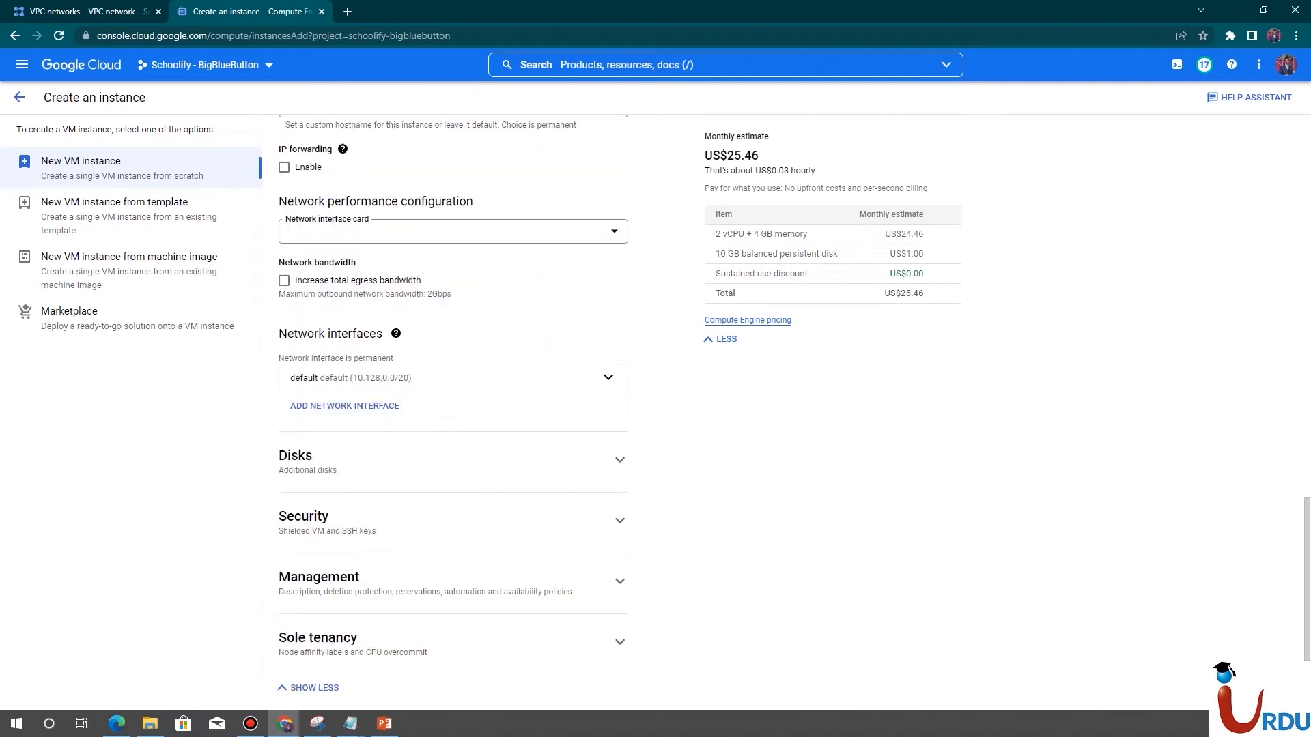
click(608, 295)
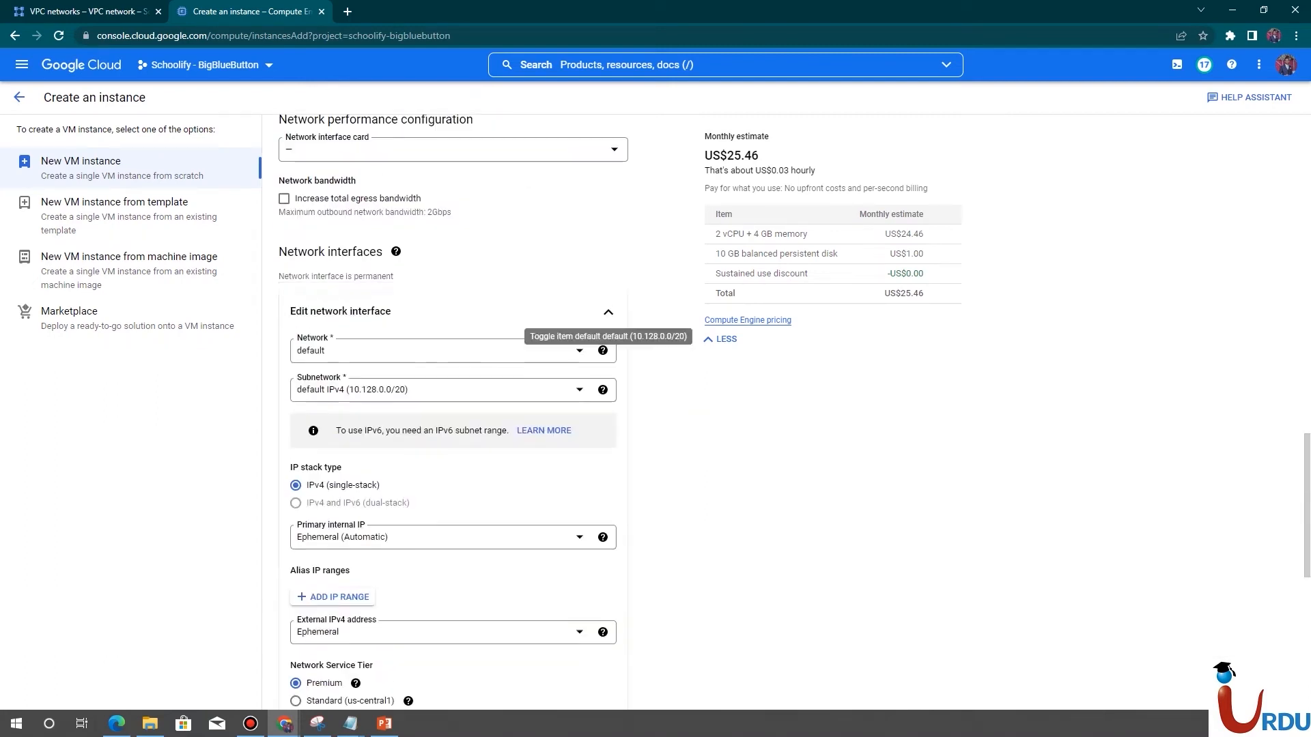
Assign the network interface to the myprivatenet network with the us-sub subnetwork
click(453, 351)
click(333, 421)
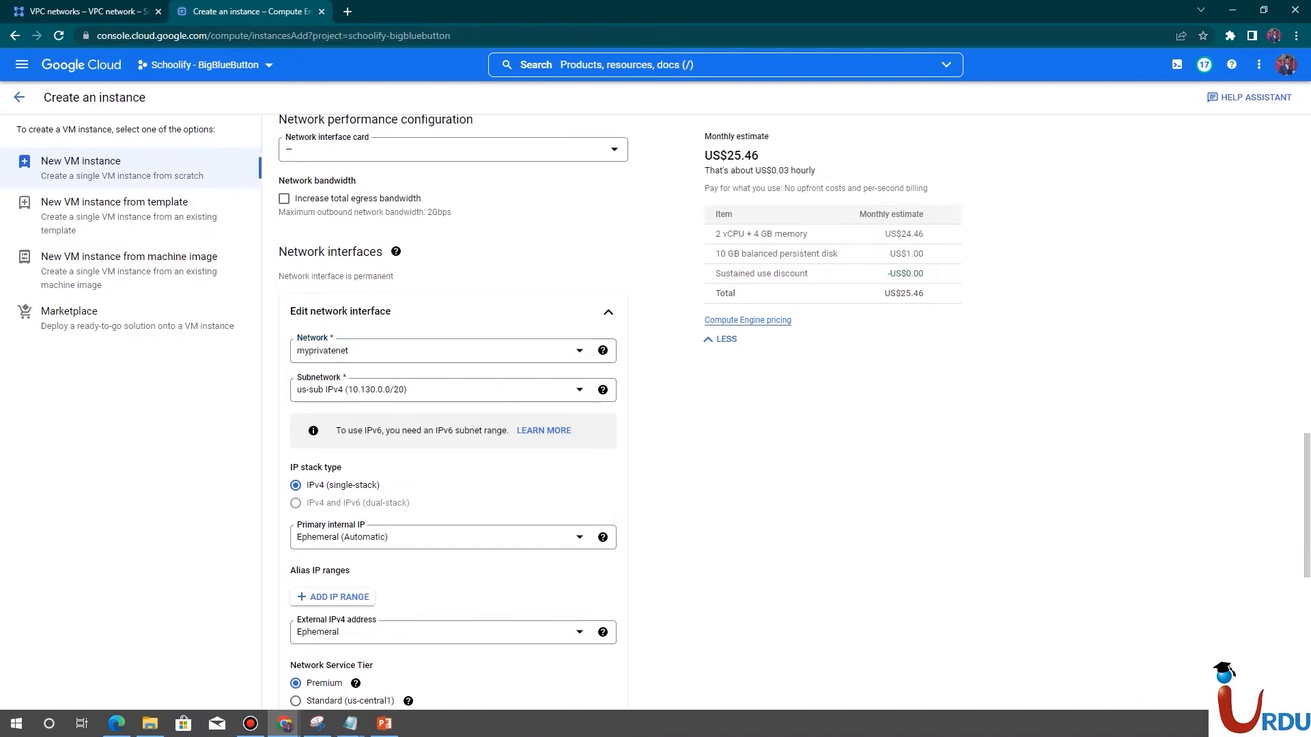
scroll(453, 409, down, 1)
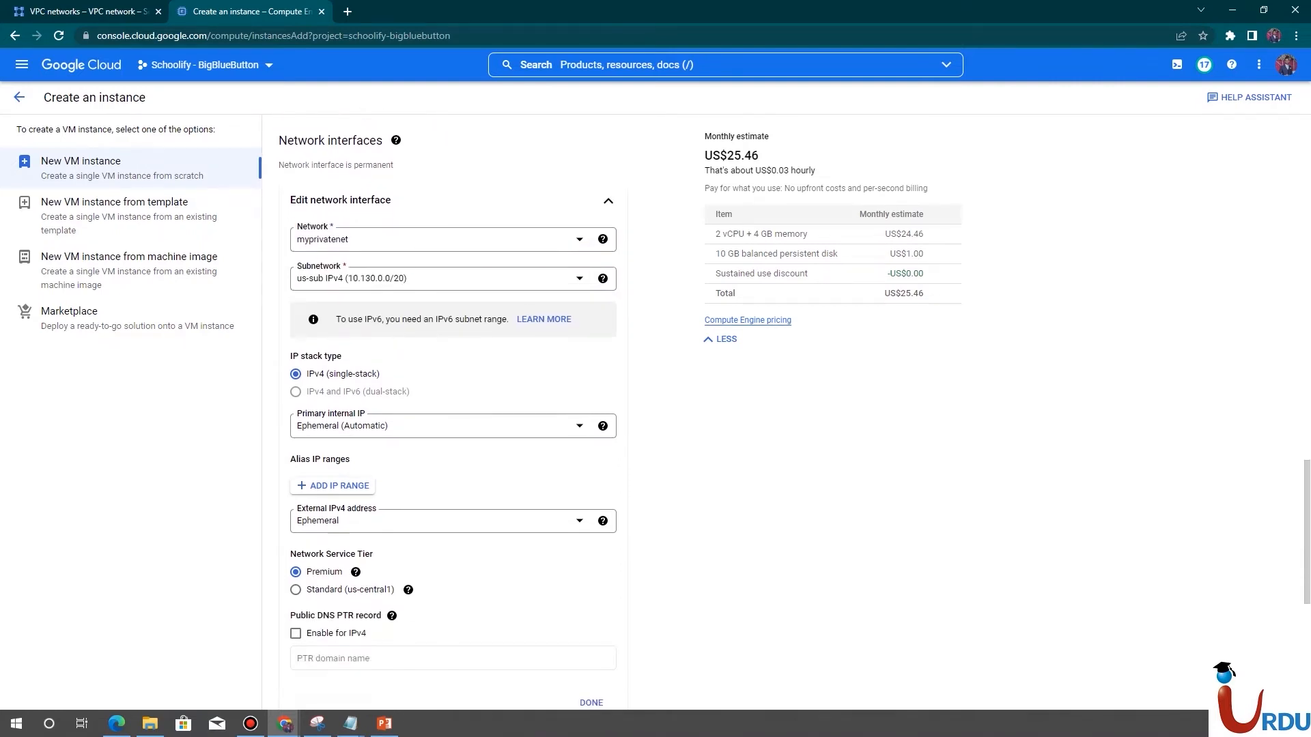
scroll(453, 409, down, 1)
click(436, 226)
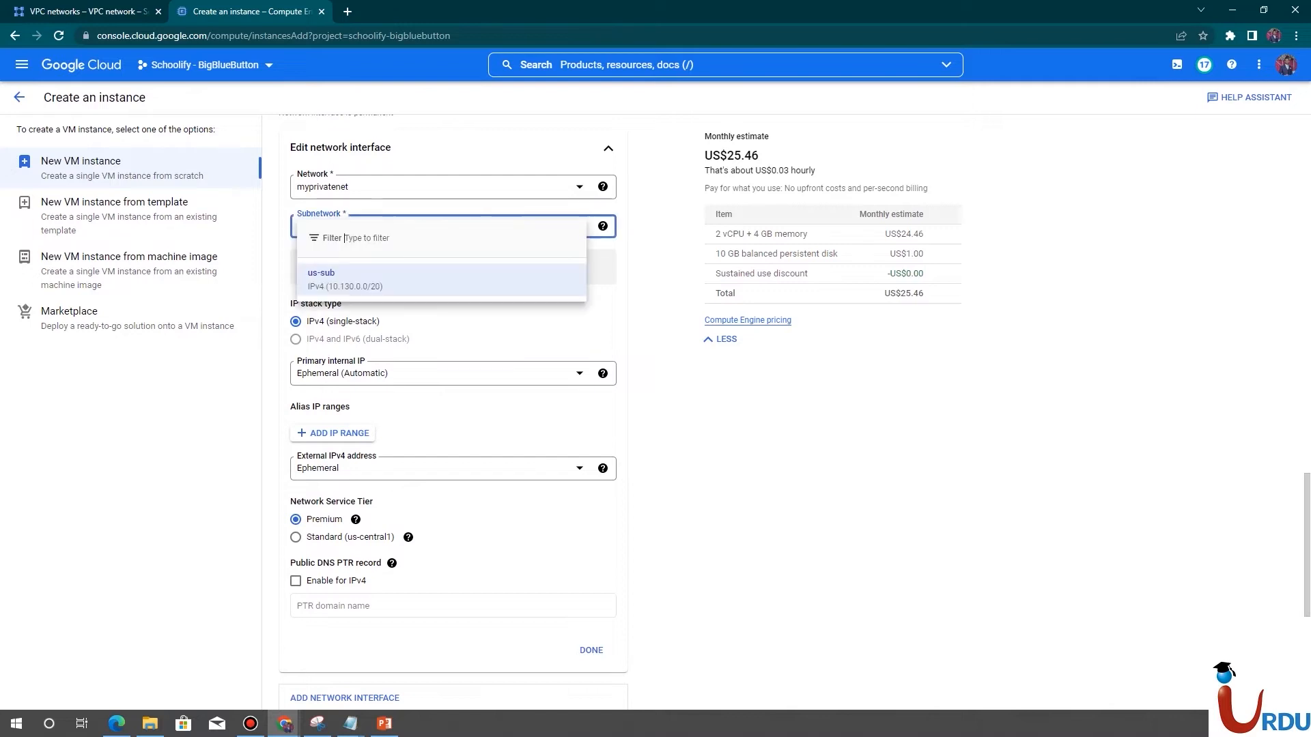
click(437, 280)
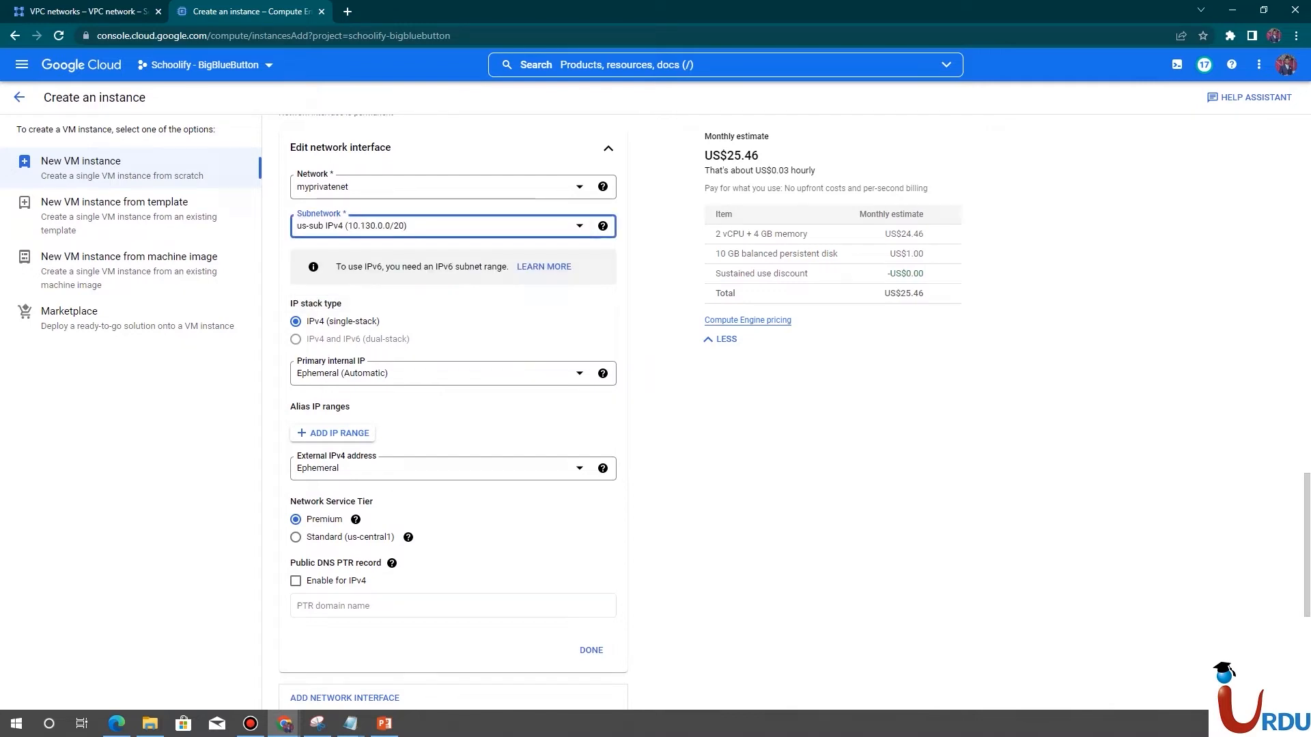
Keep the primary internal IP as Ephemeral (Automatic), set the external IPv4 address to None, and finish editing the interface
scroll(453, 410, down, 1)
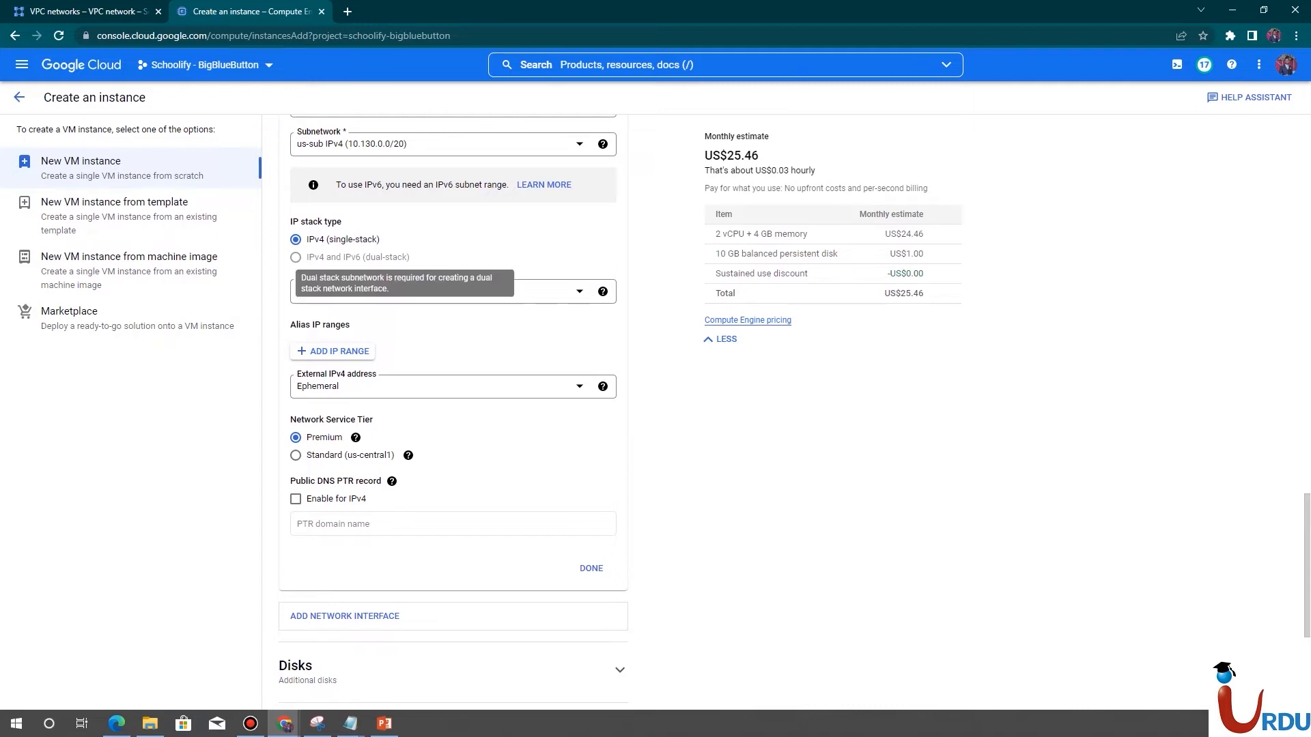
click(437, 291)
click(355, 339)
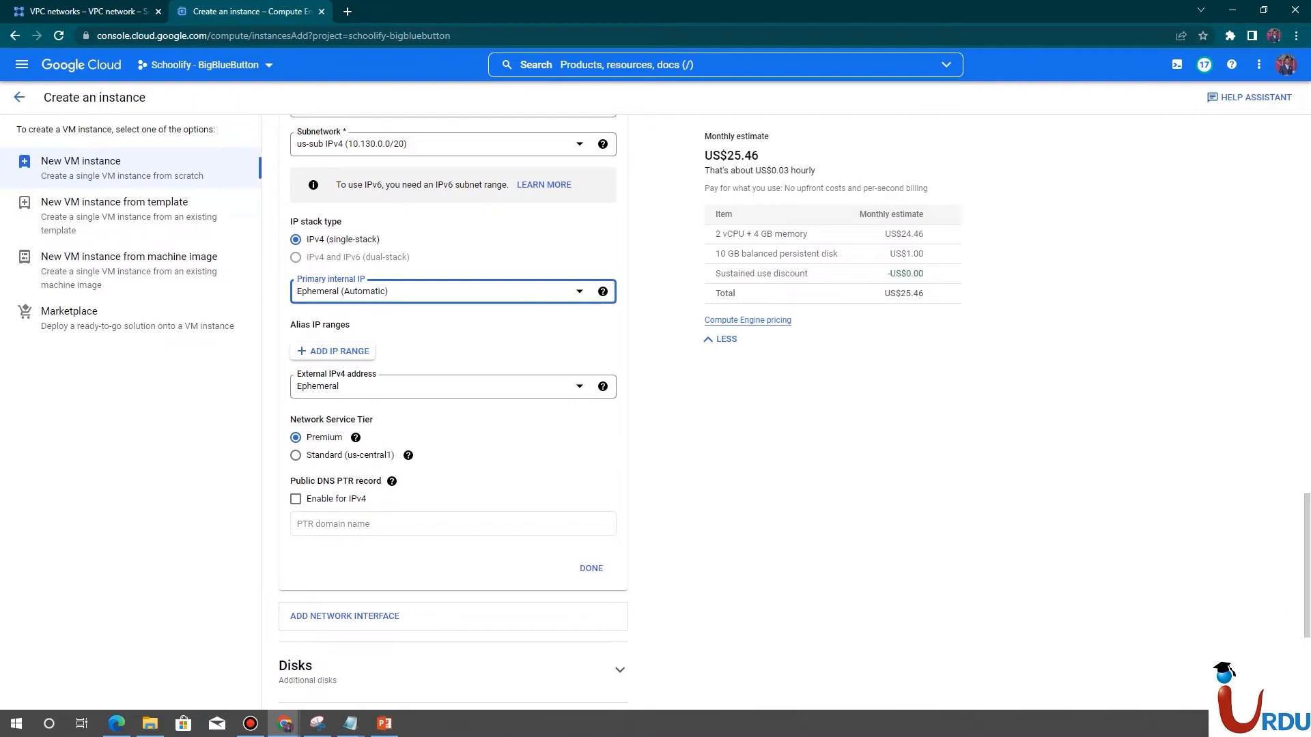
click(437, 386)
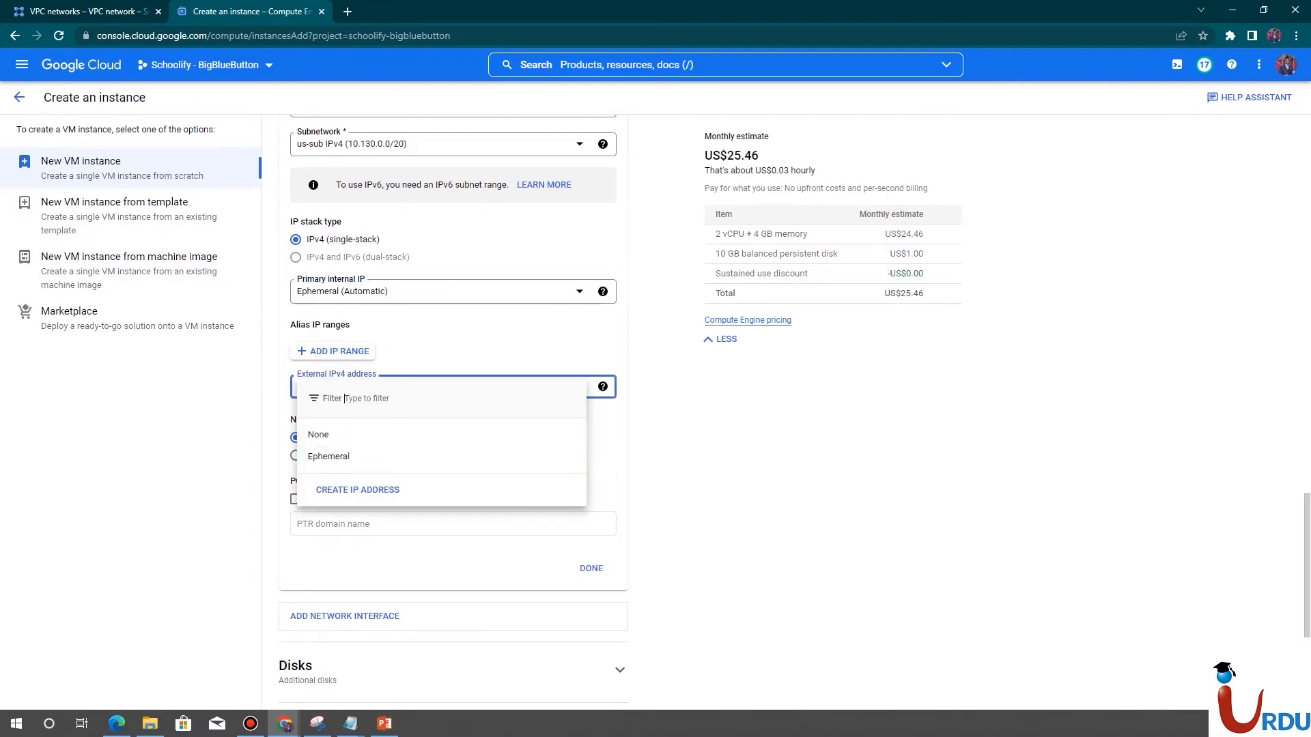
click(362, 435)
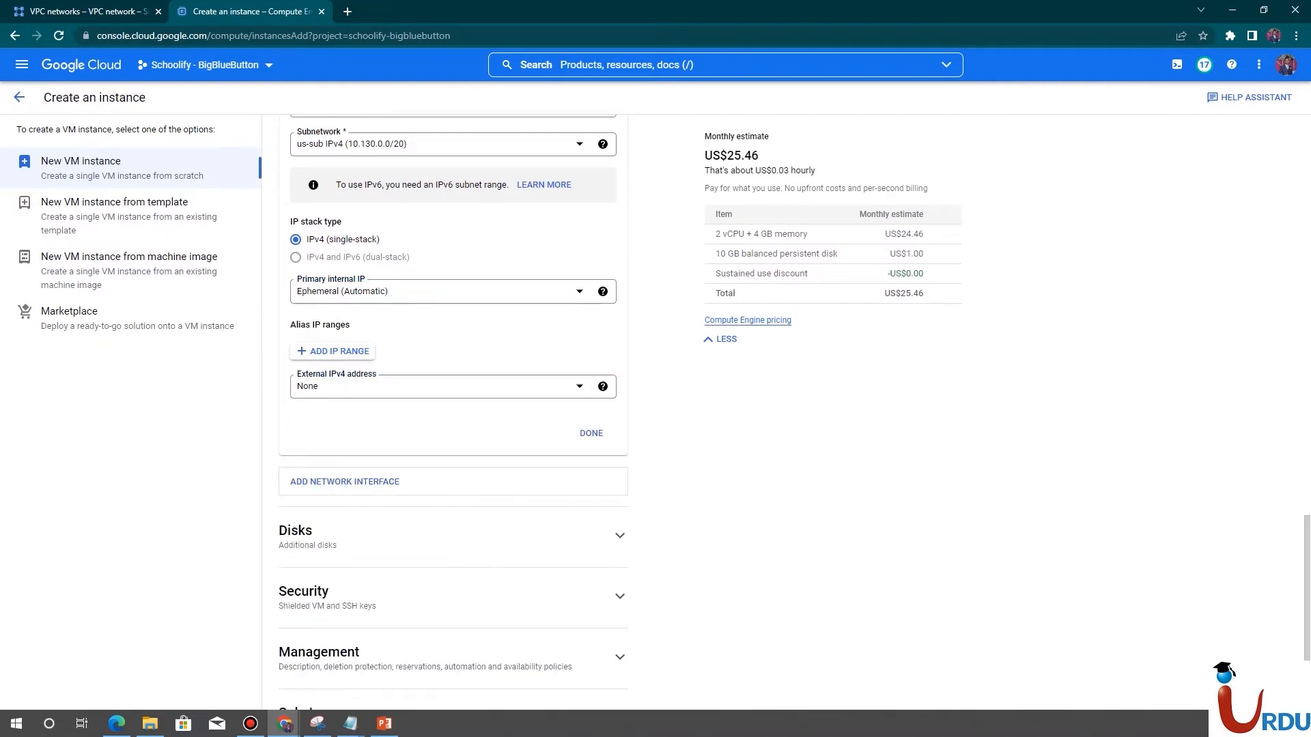
click(591, 433)
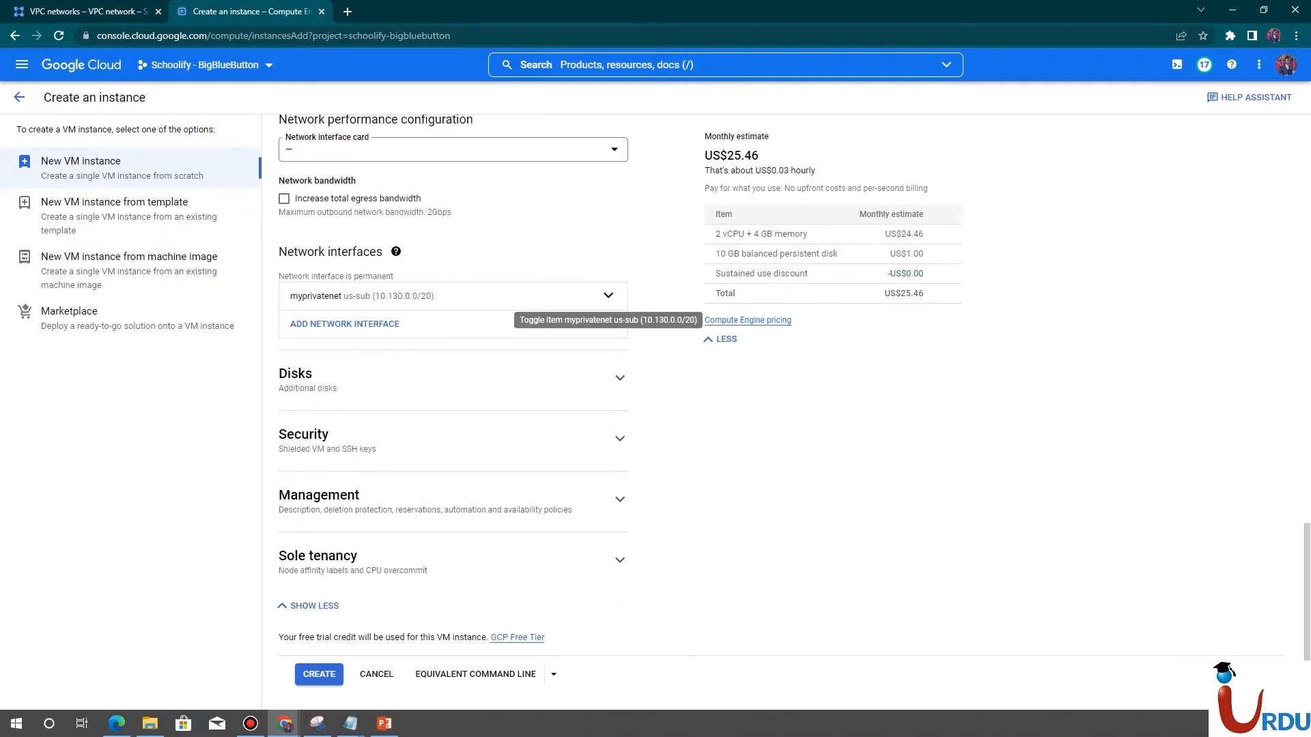
Check the configured network interface and create the myvm instance
scroll(454, 413, up, 1)
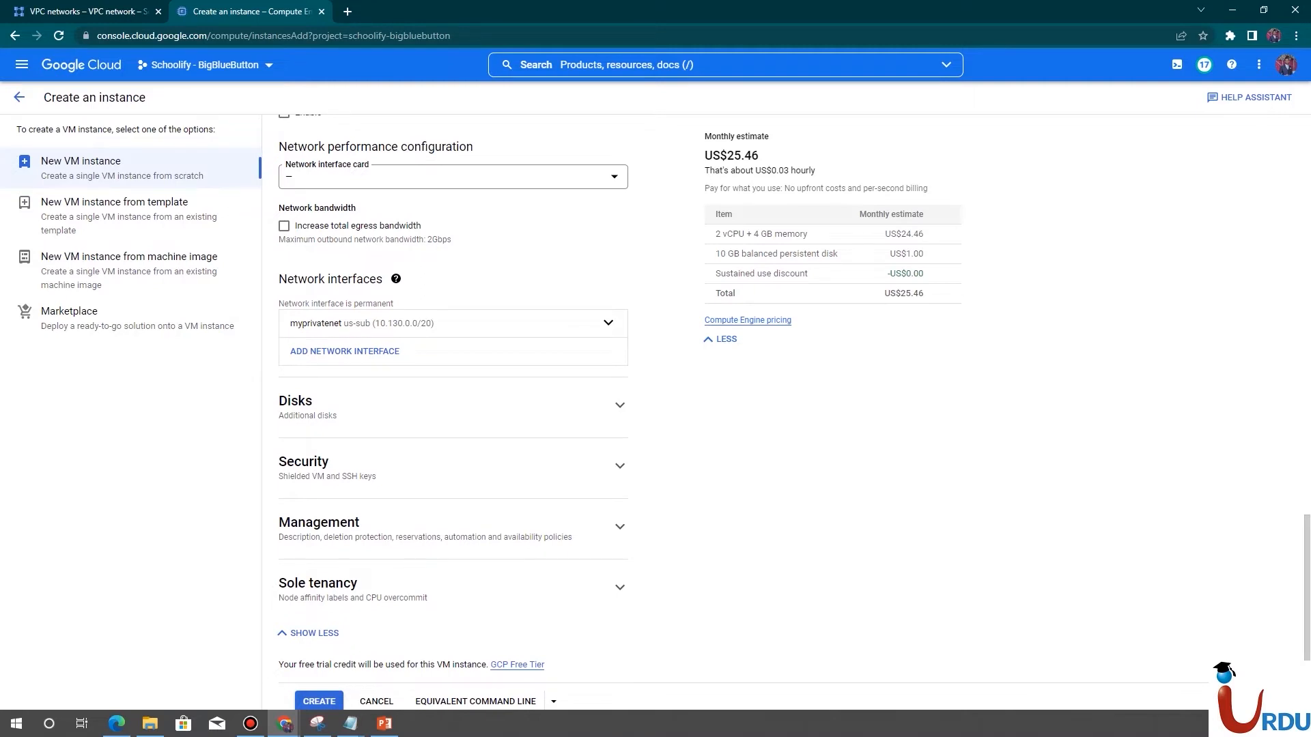
scroll(454, 412, down, 1)
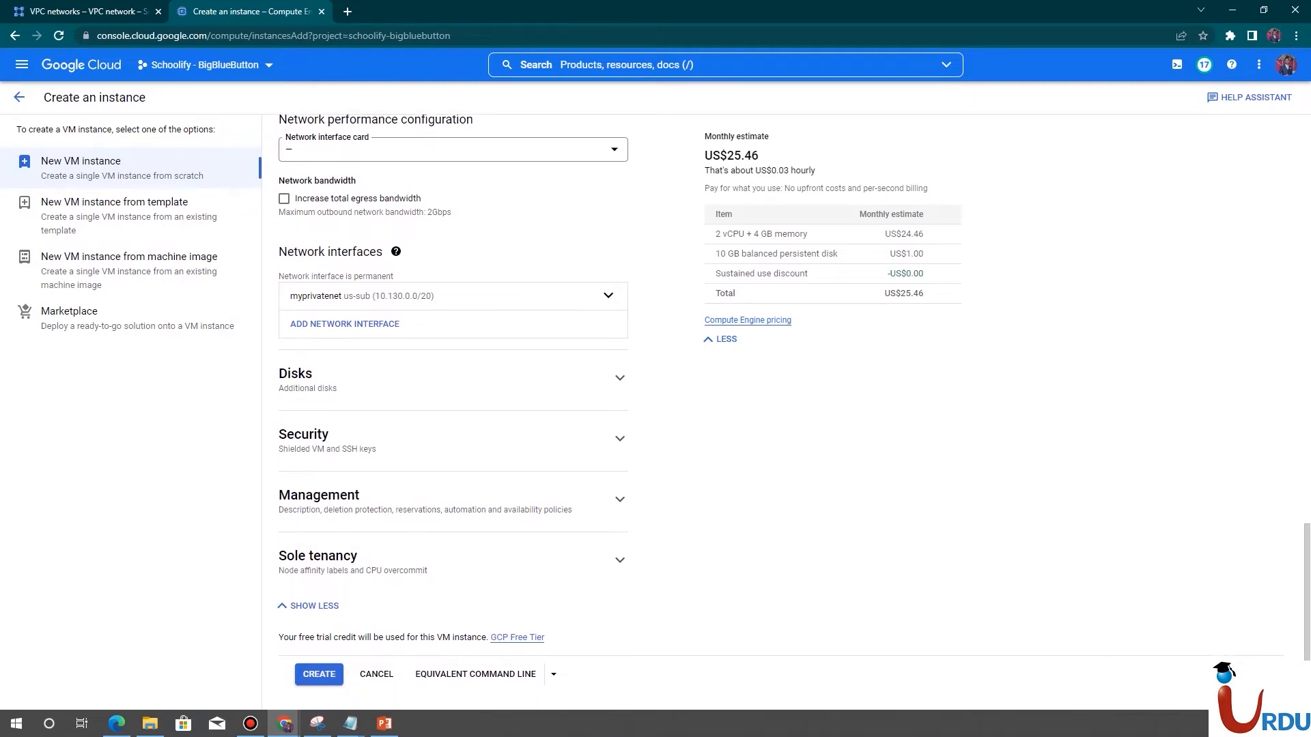
click(319, 675)
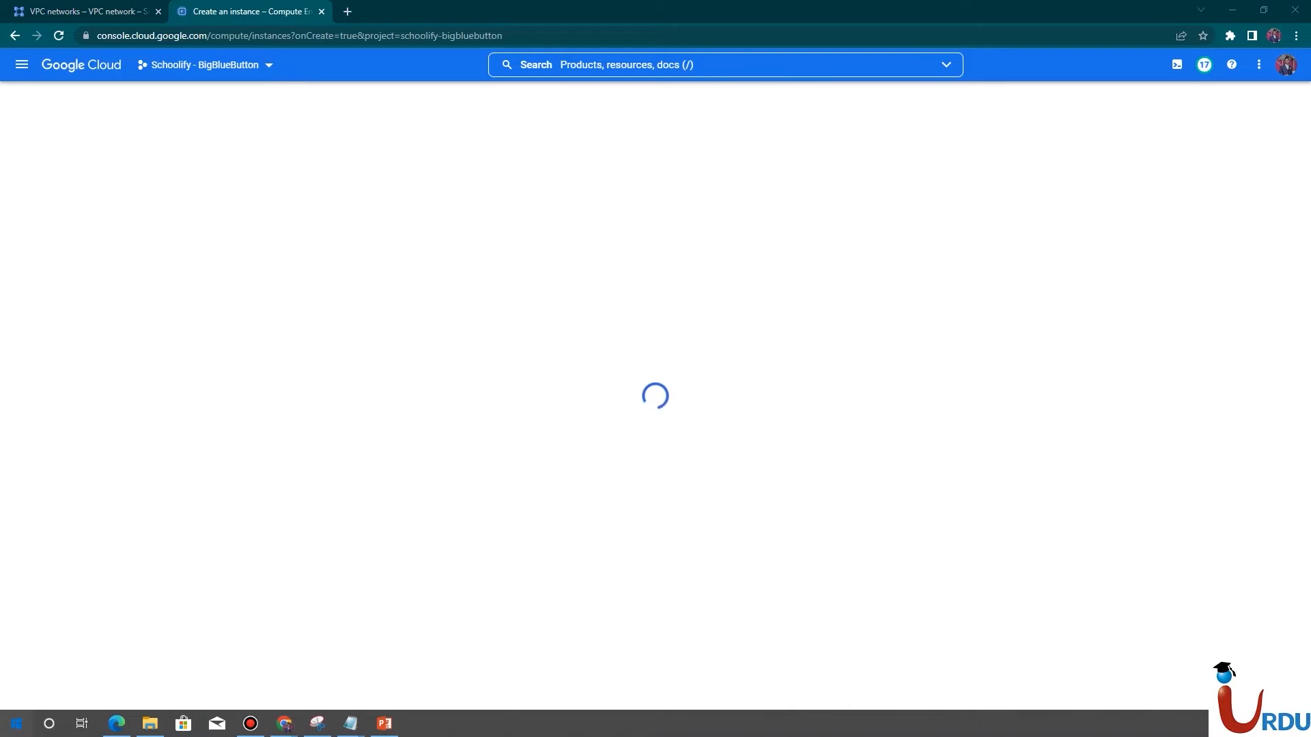
key(super)
text(iap)
click(129, 352)
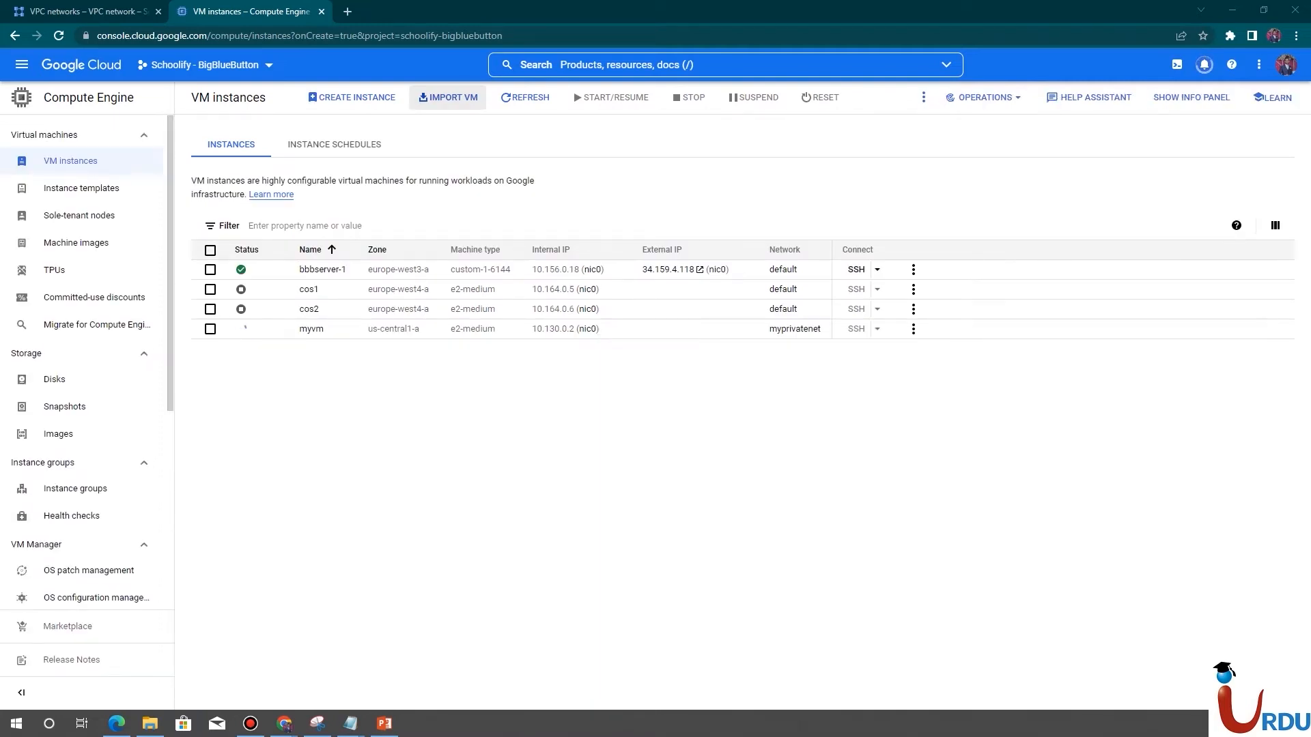
Search the web for the IAP Desktop download, open its GoogleCloudPlatform/iap-desktop GitHub page, and close the search and GitHub pages
key(ctrl+t)
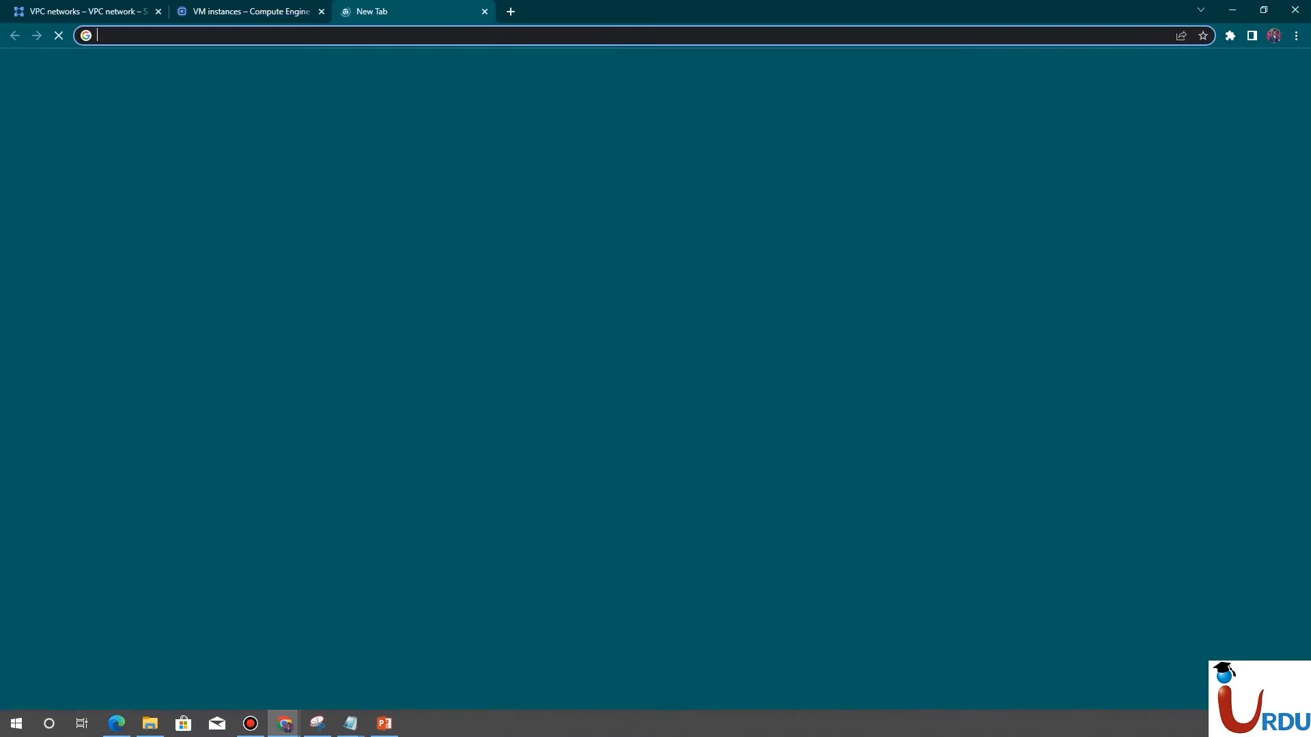
text(downlaod iam)
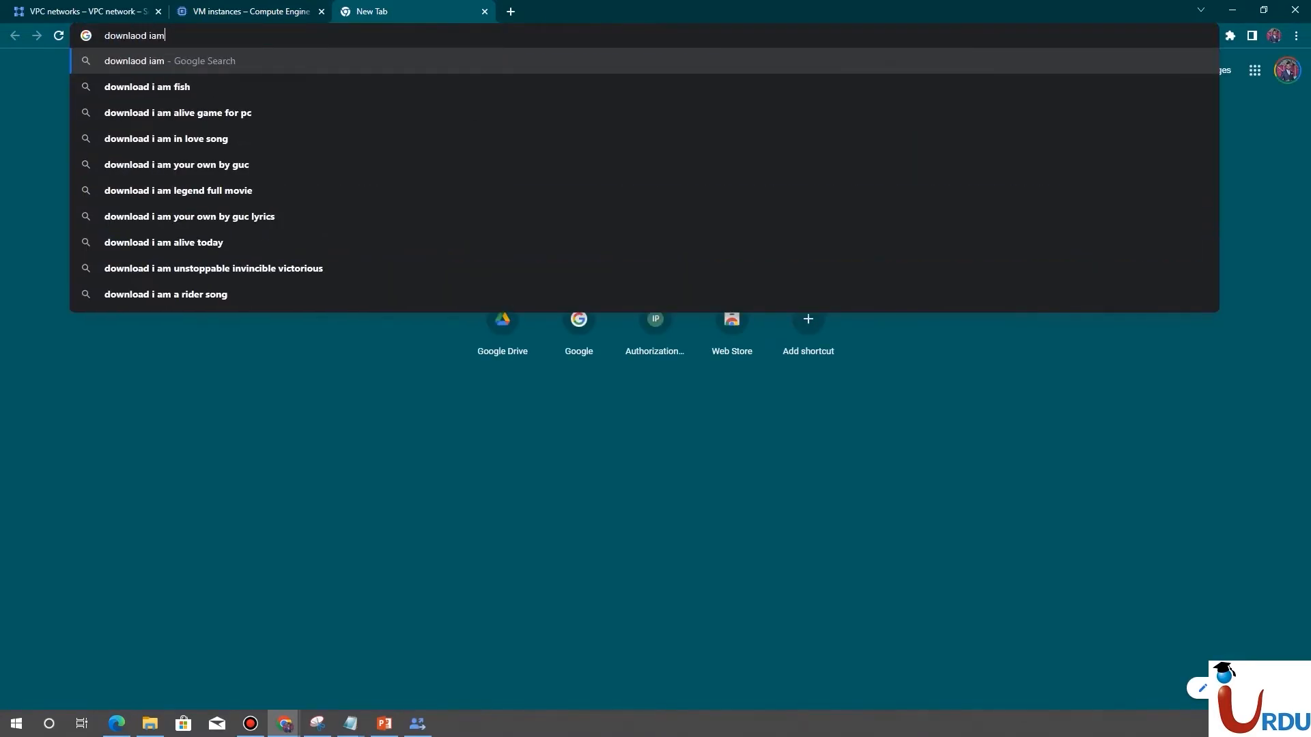
key(BackSpace)
text(p desktop)
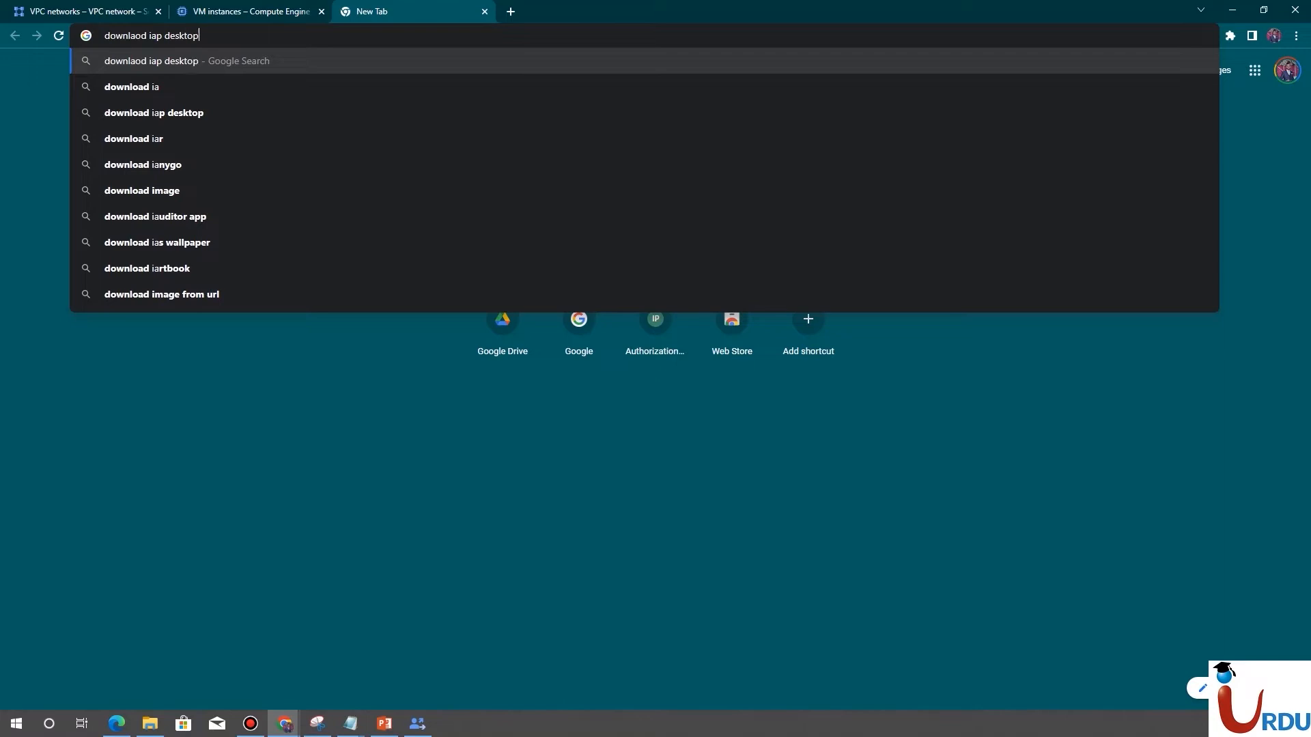
key(Return)
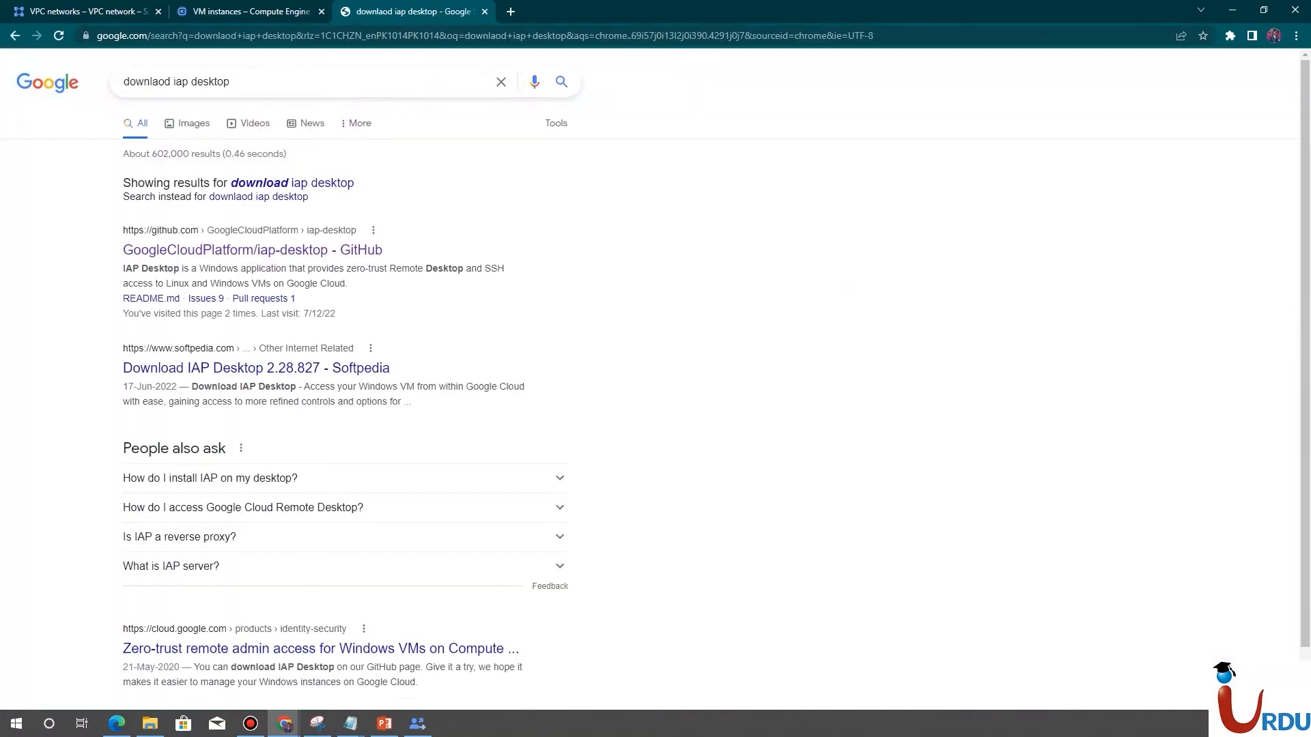
click(251, 250)
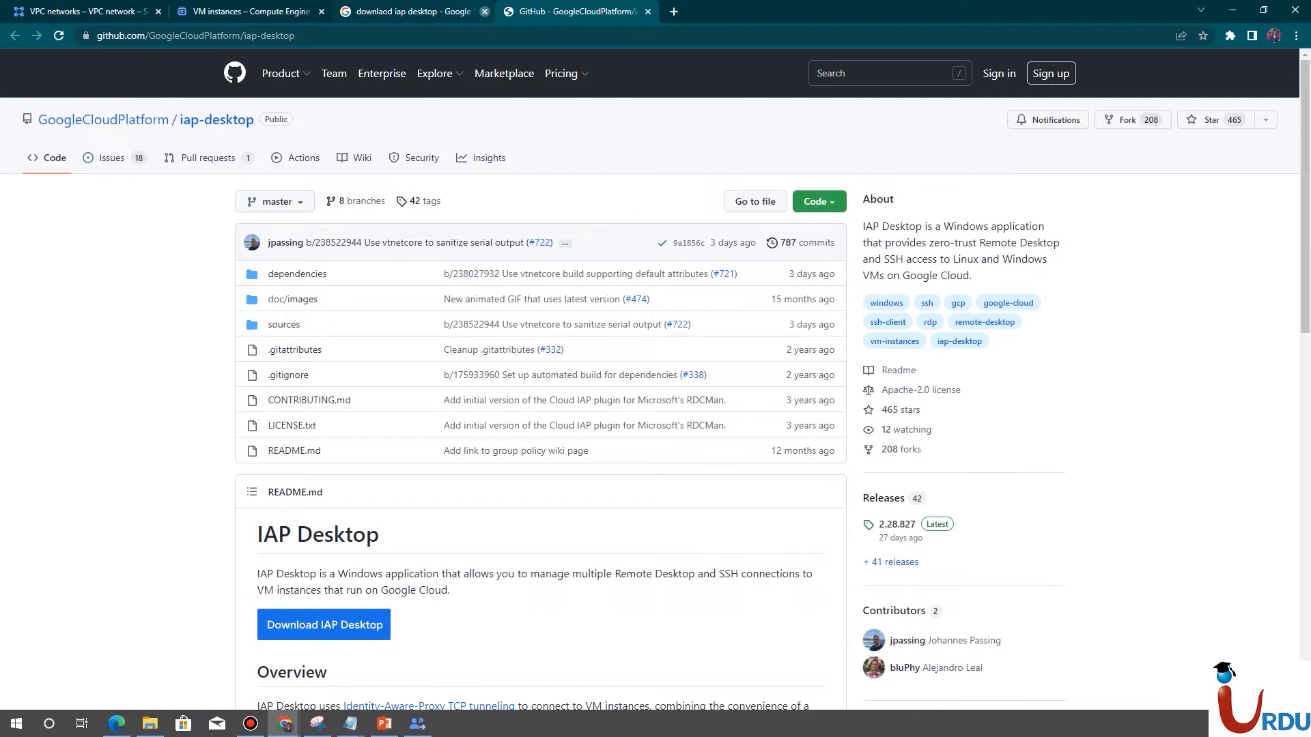
click(485, 11)
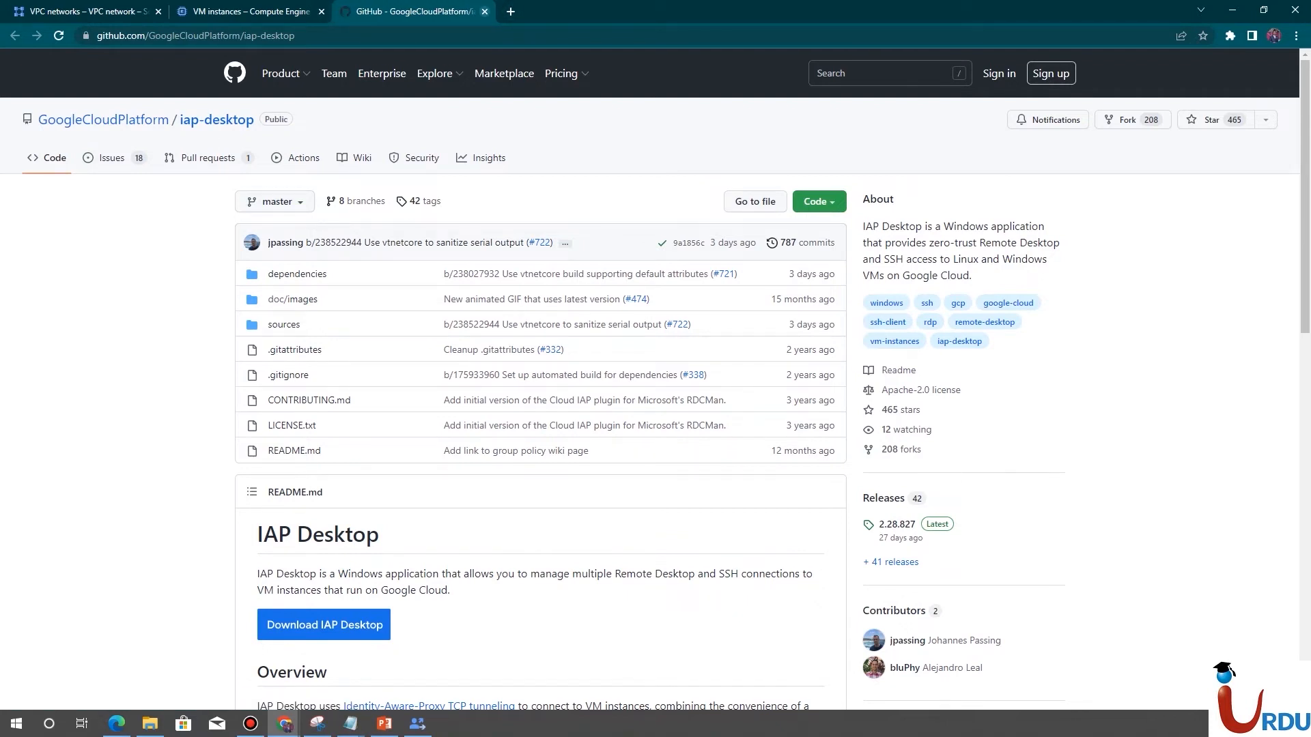
click(485, 11)
Switch to IAP Desktop, select myvm under us-central1-a in the Schoolify - BigBlueButton project, and try to connect to it
click(417, 724)
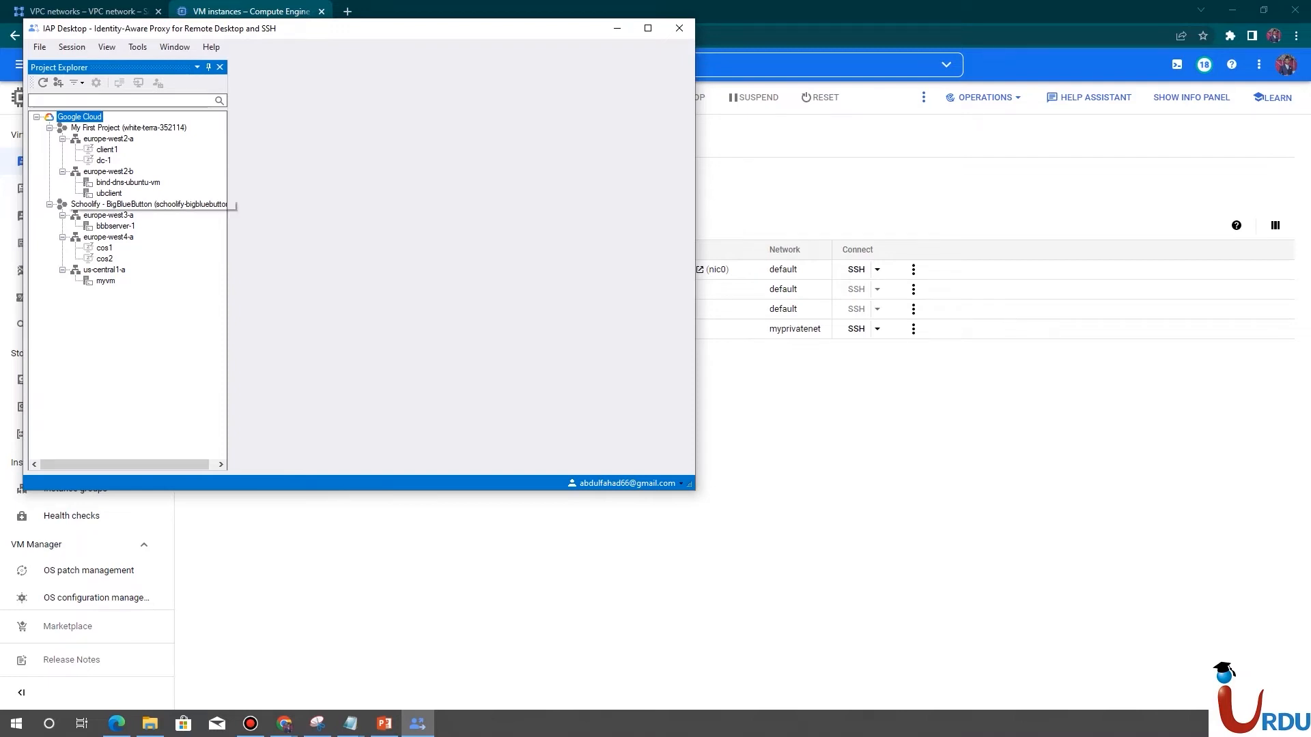
click(49, 127)
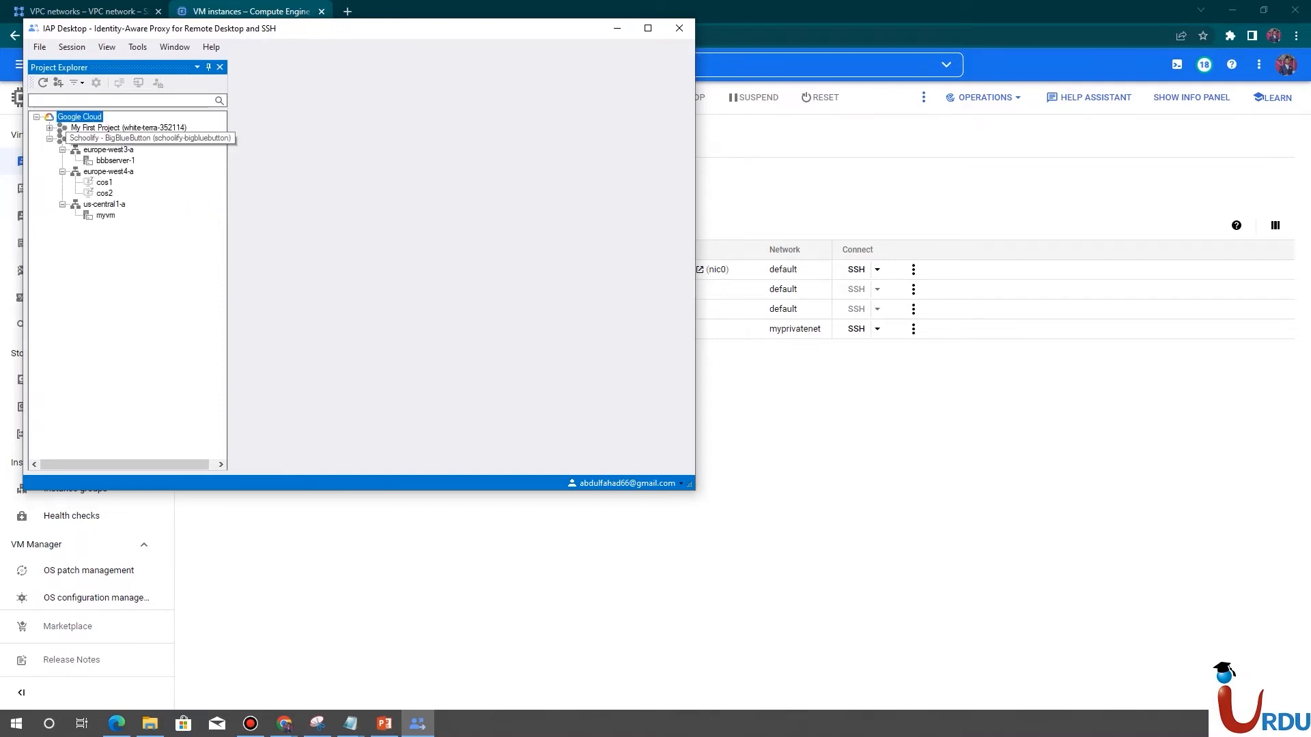
click(106, 215)
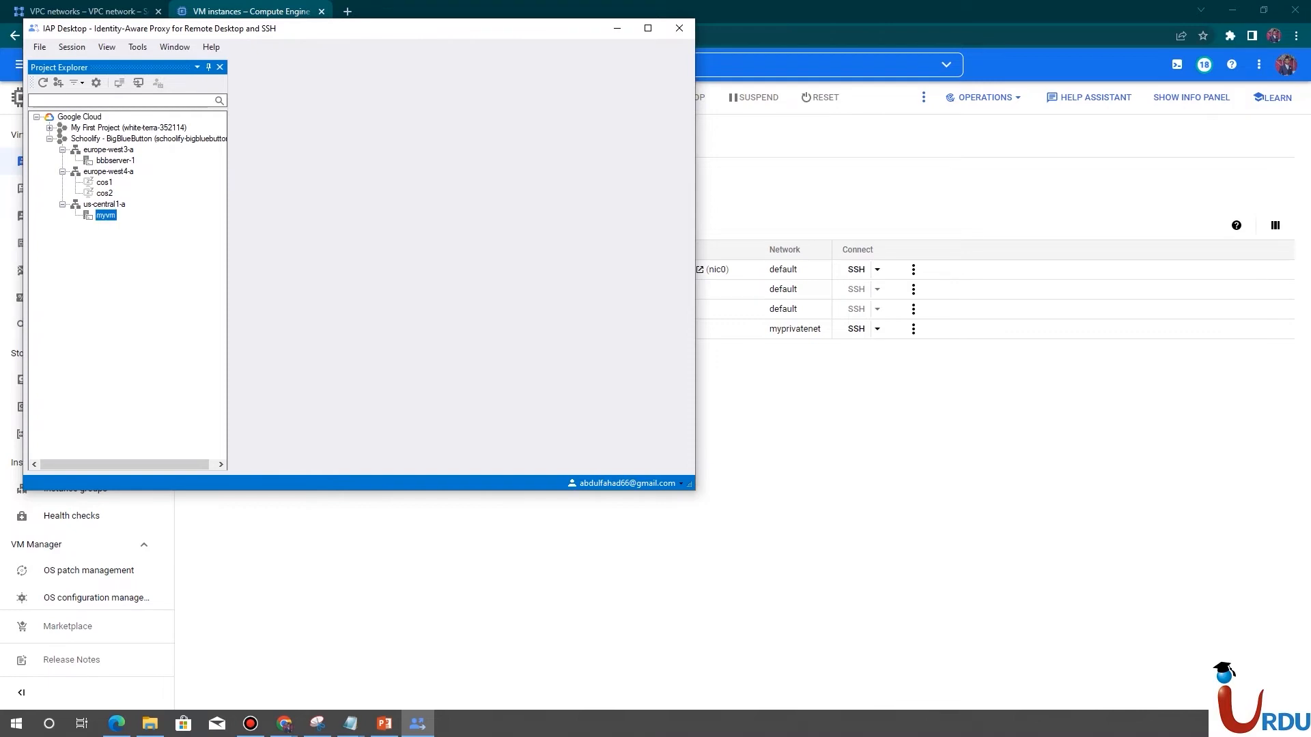
drag(326, 36, 783, 103)
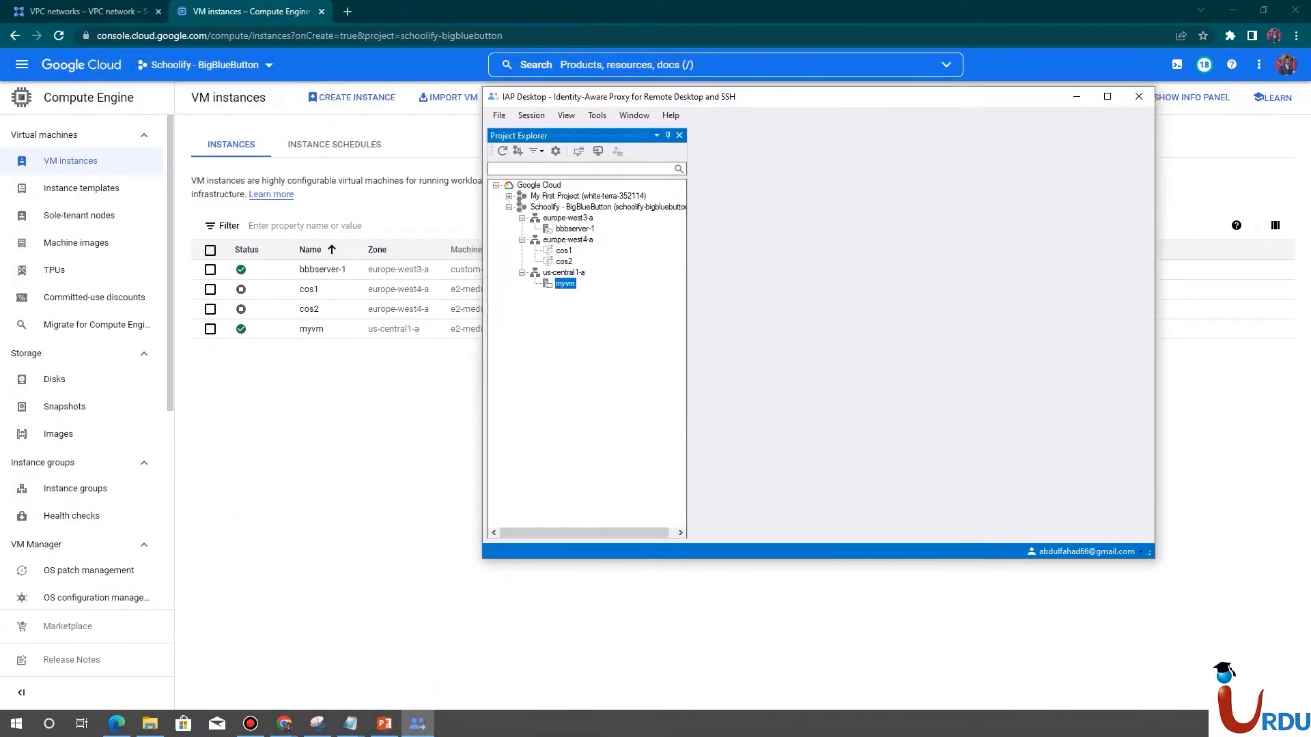
right_click(565, 284)
click(585, 295)
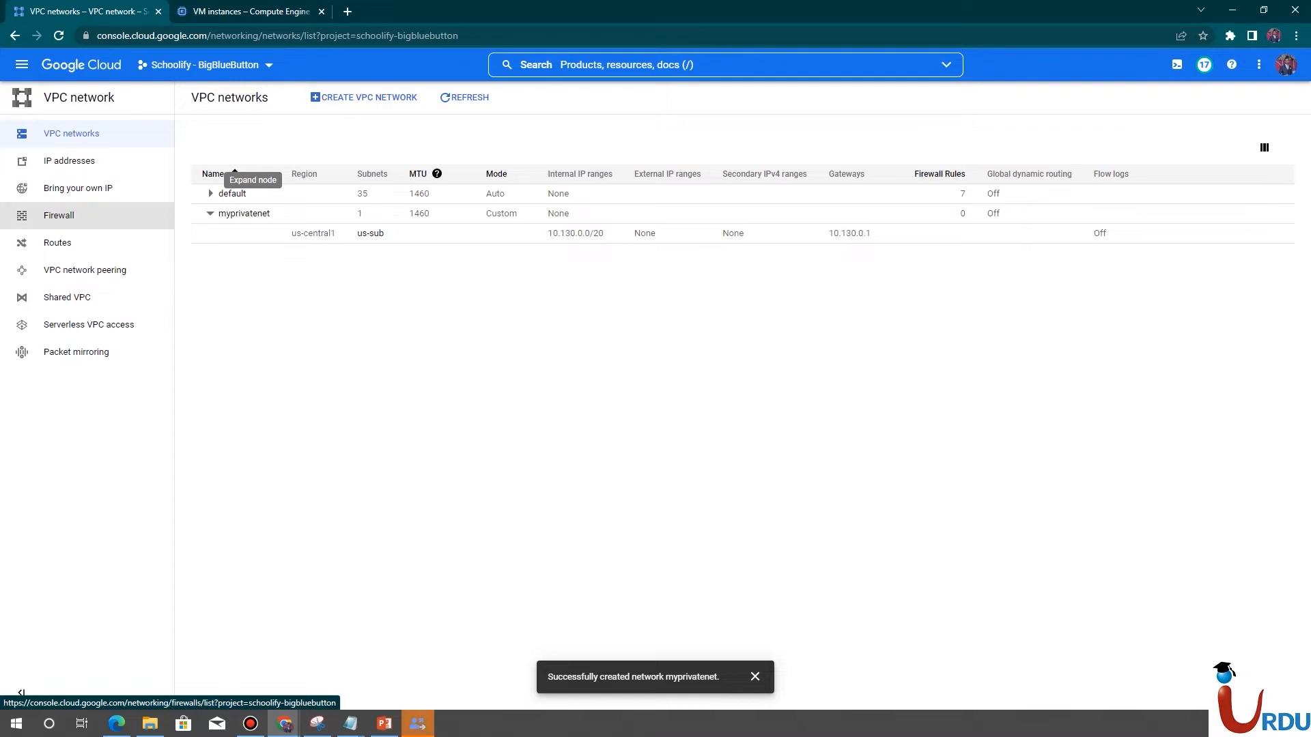
Open the project's VPC firewall rules, dismiss the IAP Desktop dialog, and minimize the IAP Desktop window
click(59, 215)
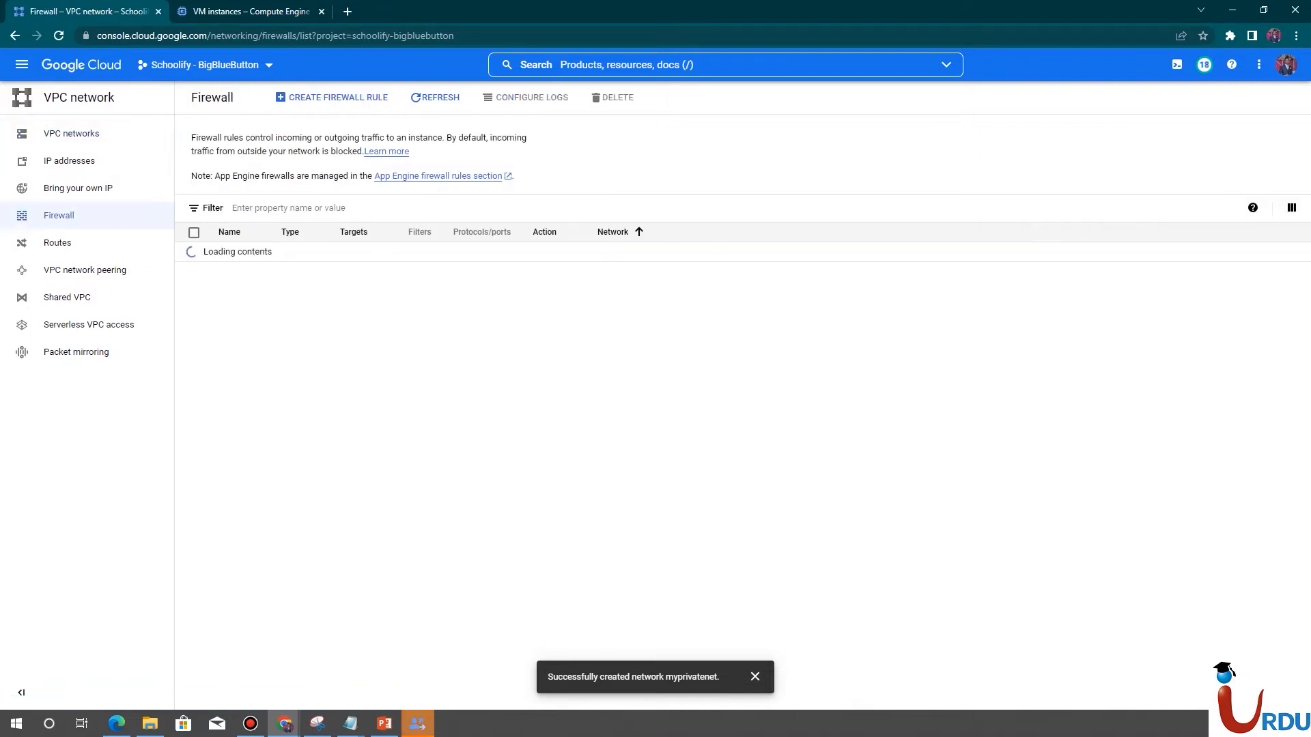
key(Return)
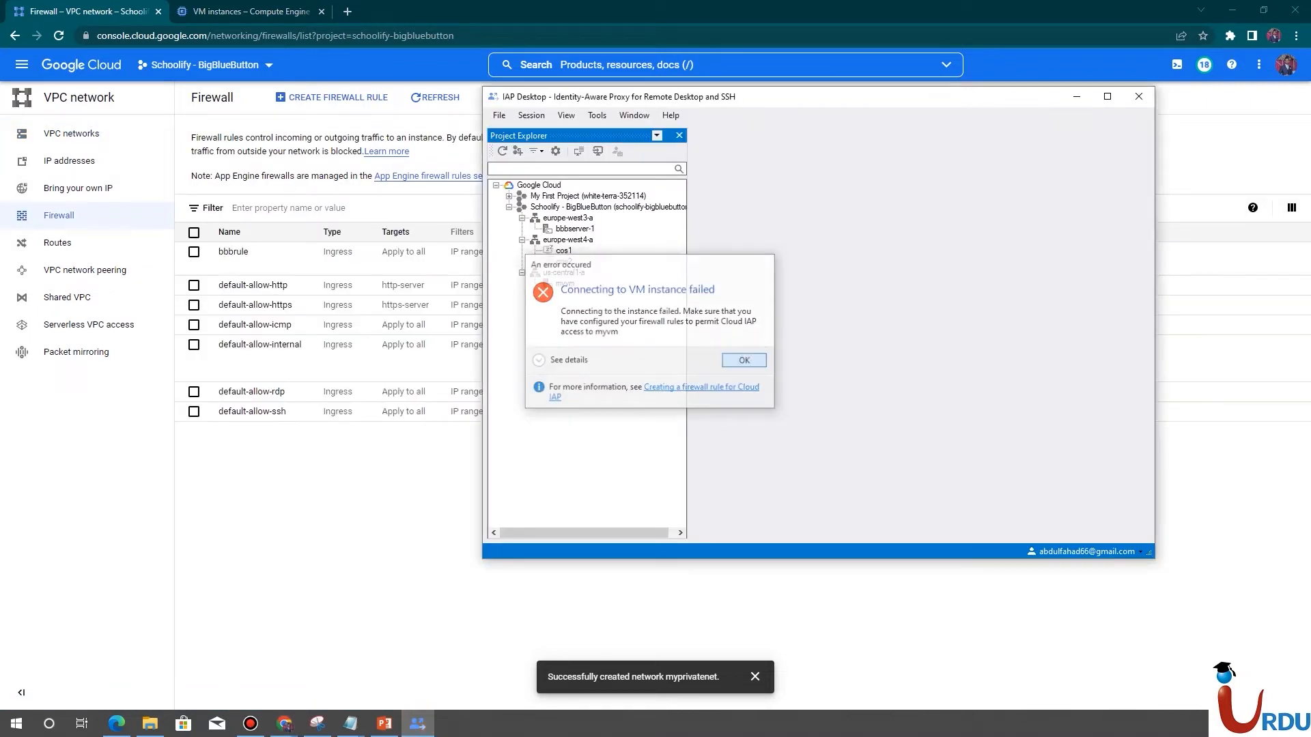
click(1076, 97)
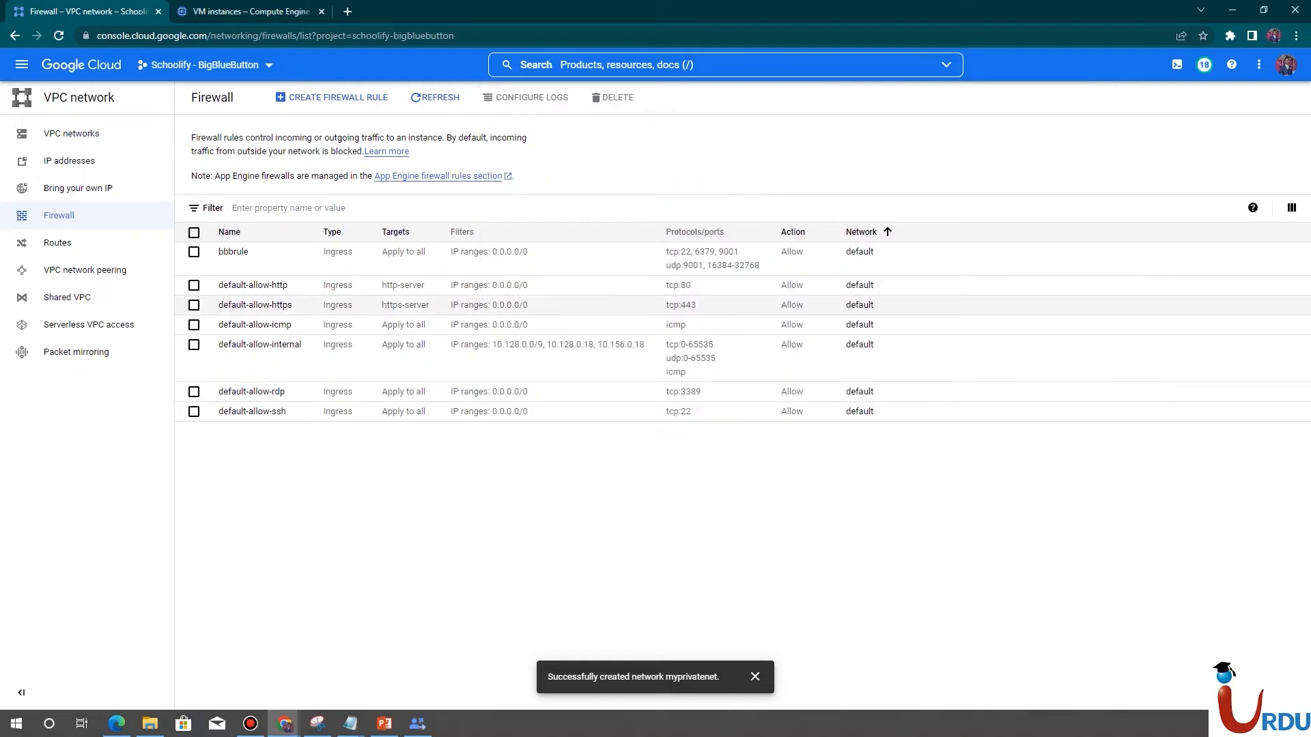
Start a new firewall rule named iap-ssh and assign it to the myprivatenet network
click(331, 97)
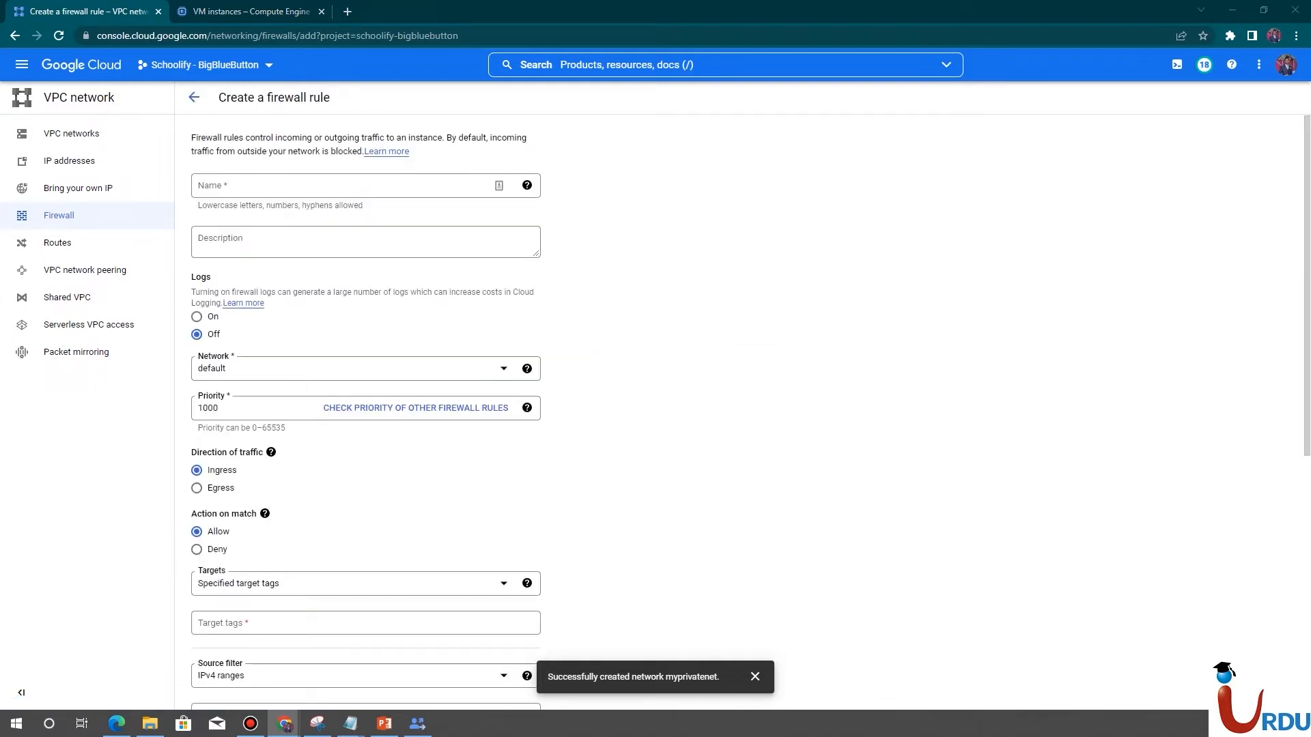
click(293, 186)
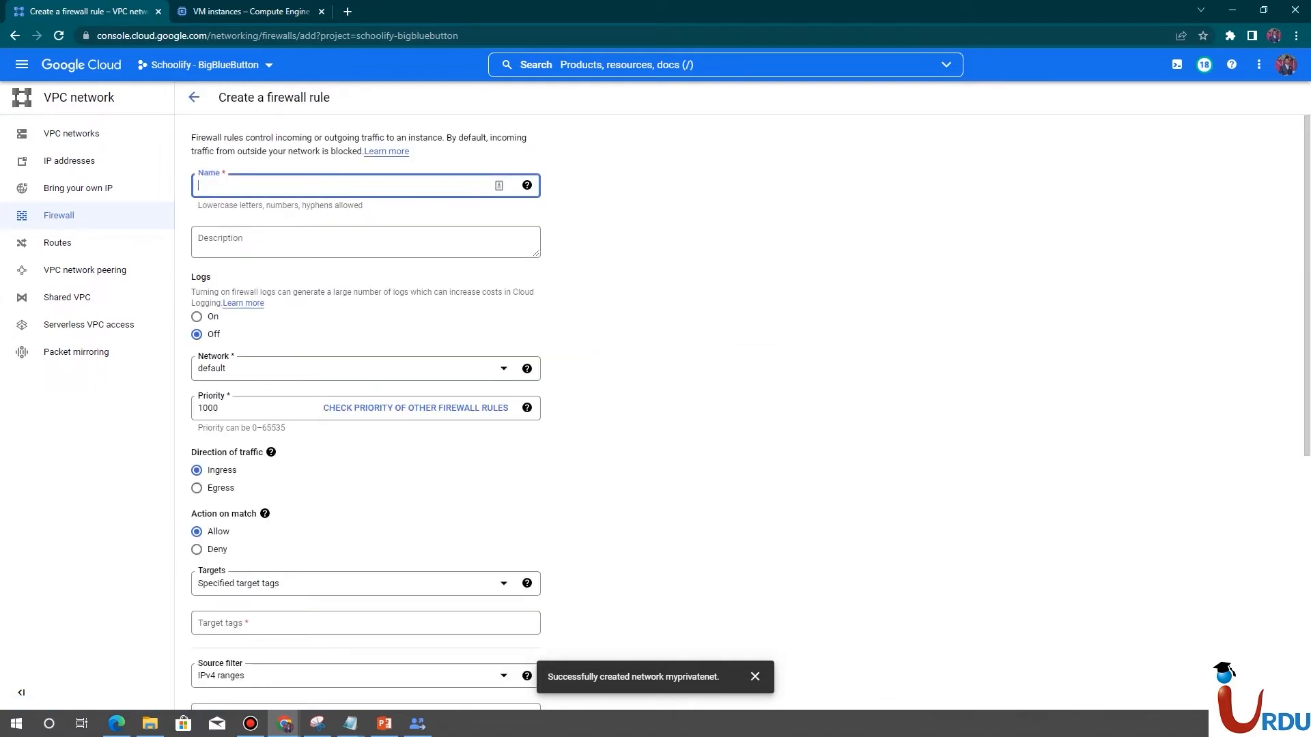
text(iap-ssh)
key(Tab)
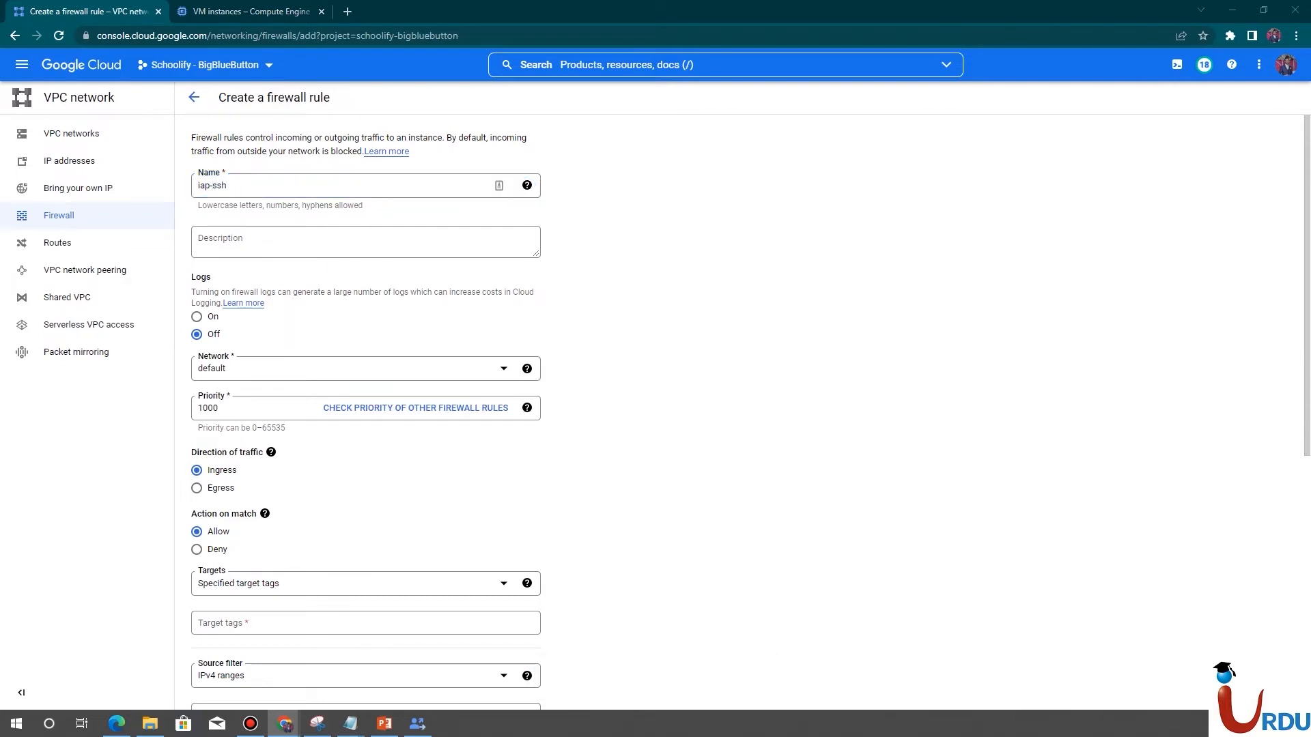
click(354, 368)
click(353, 439)
click(628, 396)
Target the rule at all instances in the network and set its source IPv4 range to 35.235.240.0/20
scroll(628, 396, down, 2)
scroll(266, 243, down, 2)
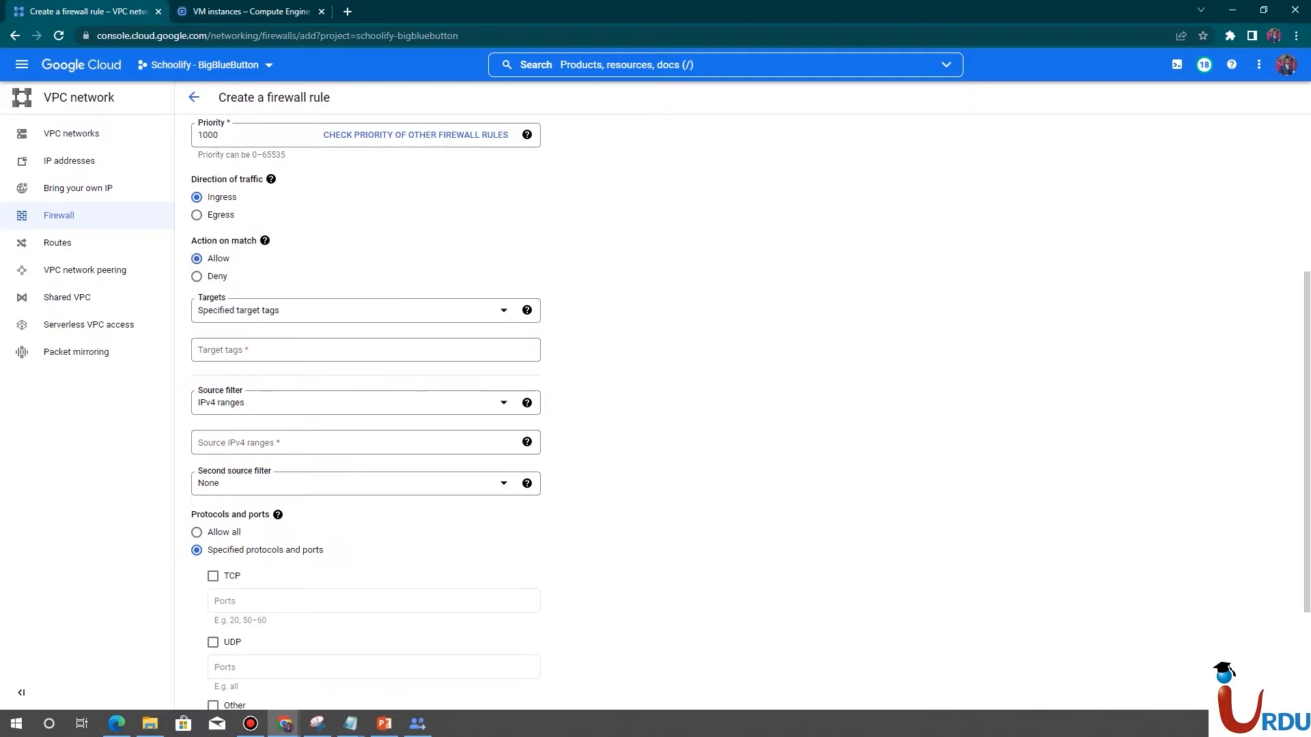
scroll(307, 273, down, 2)
click(354, 201)
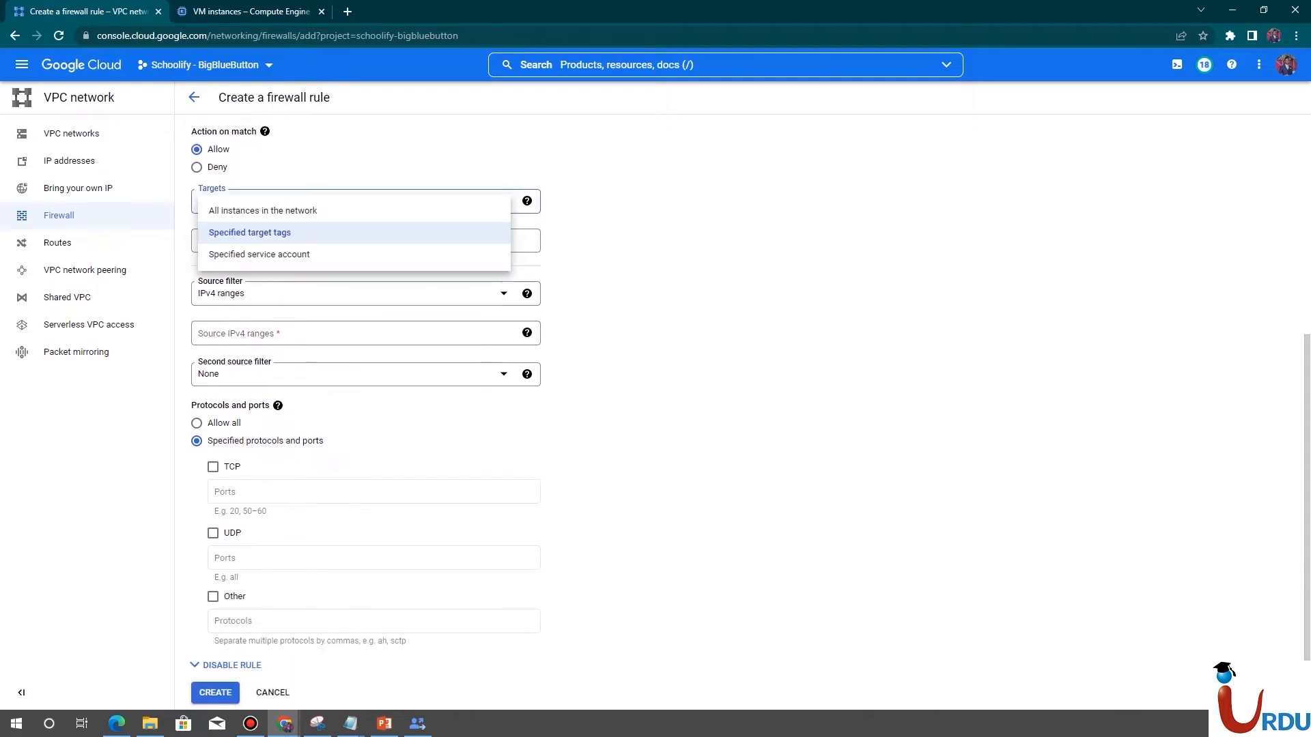
click(263, 211)
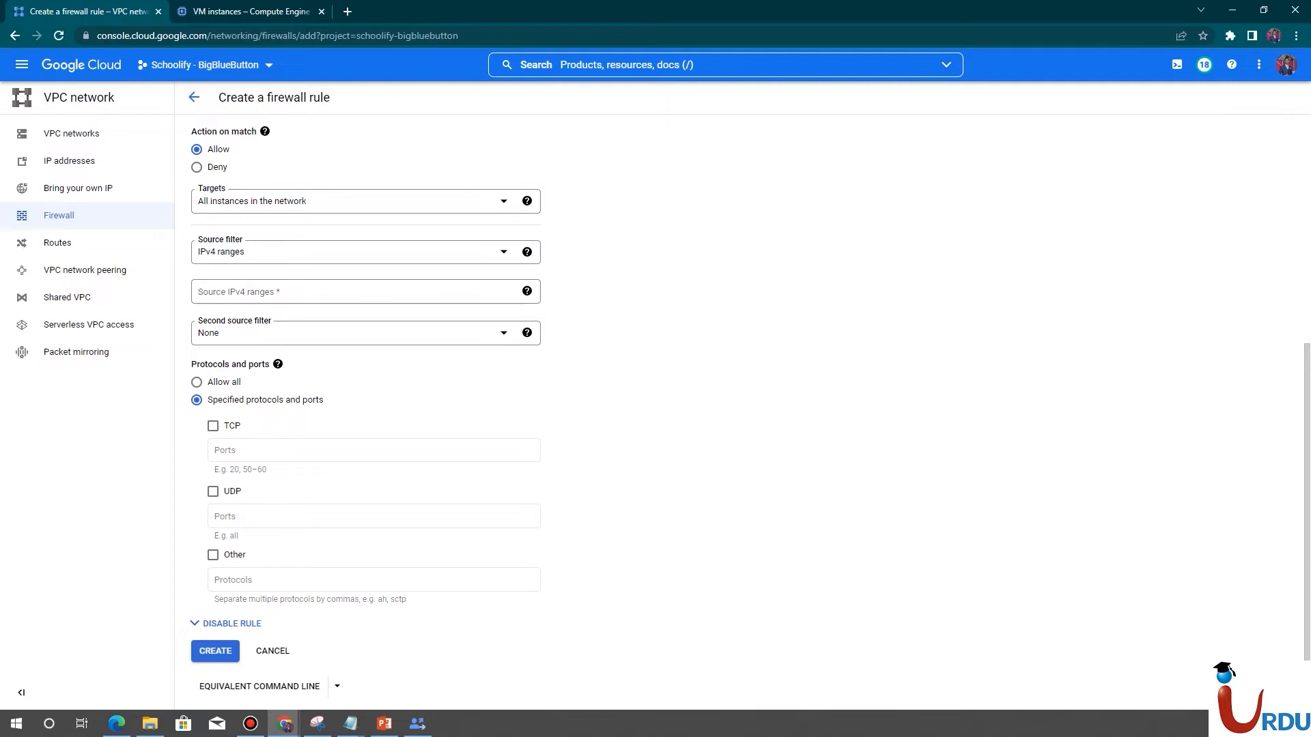
scroll(365, 409, down, 1)
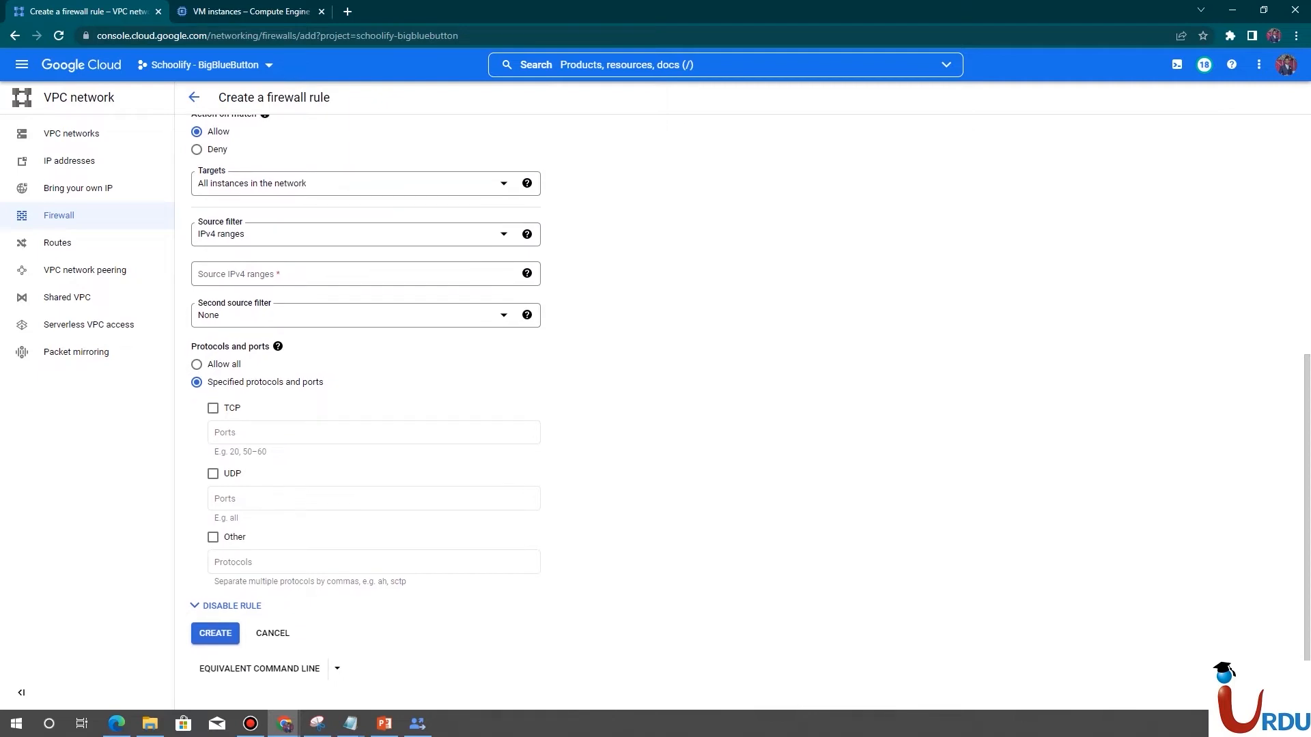
click(341, 274)
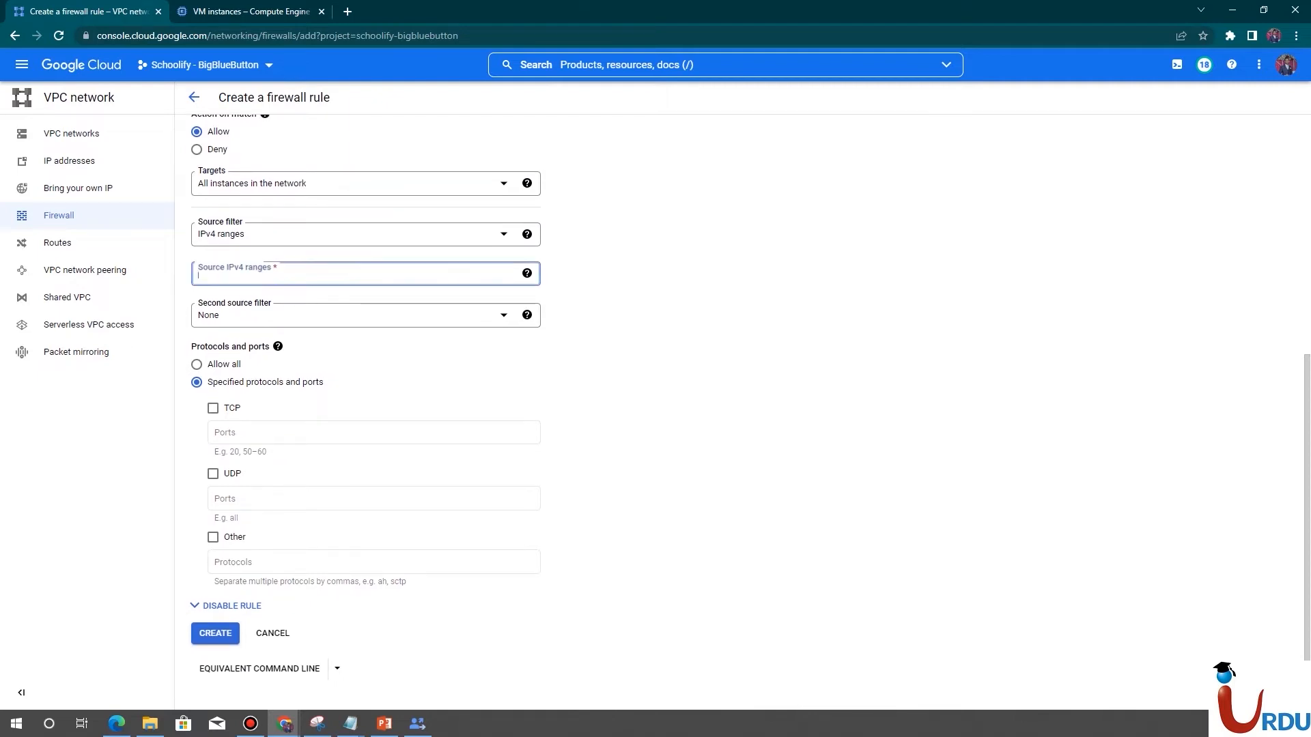
text(35.235.240.0/20)
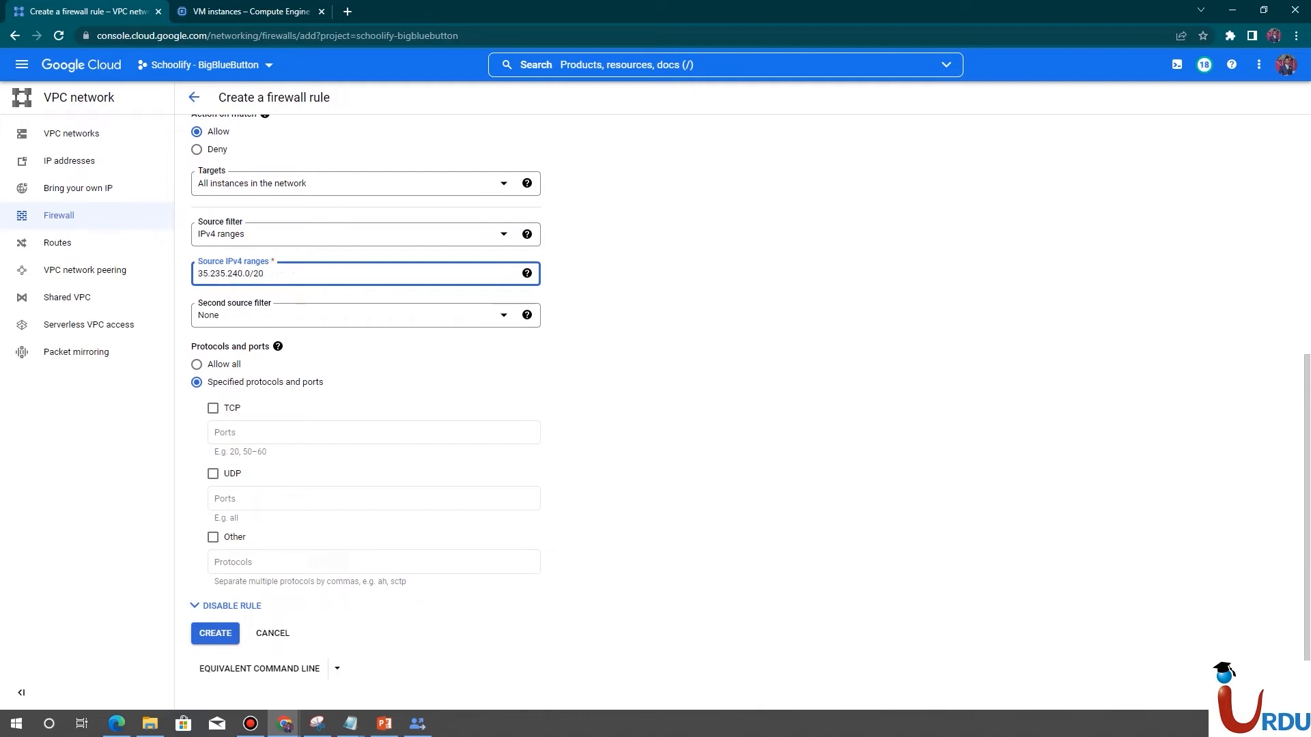
key(Tab)
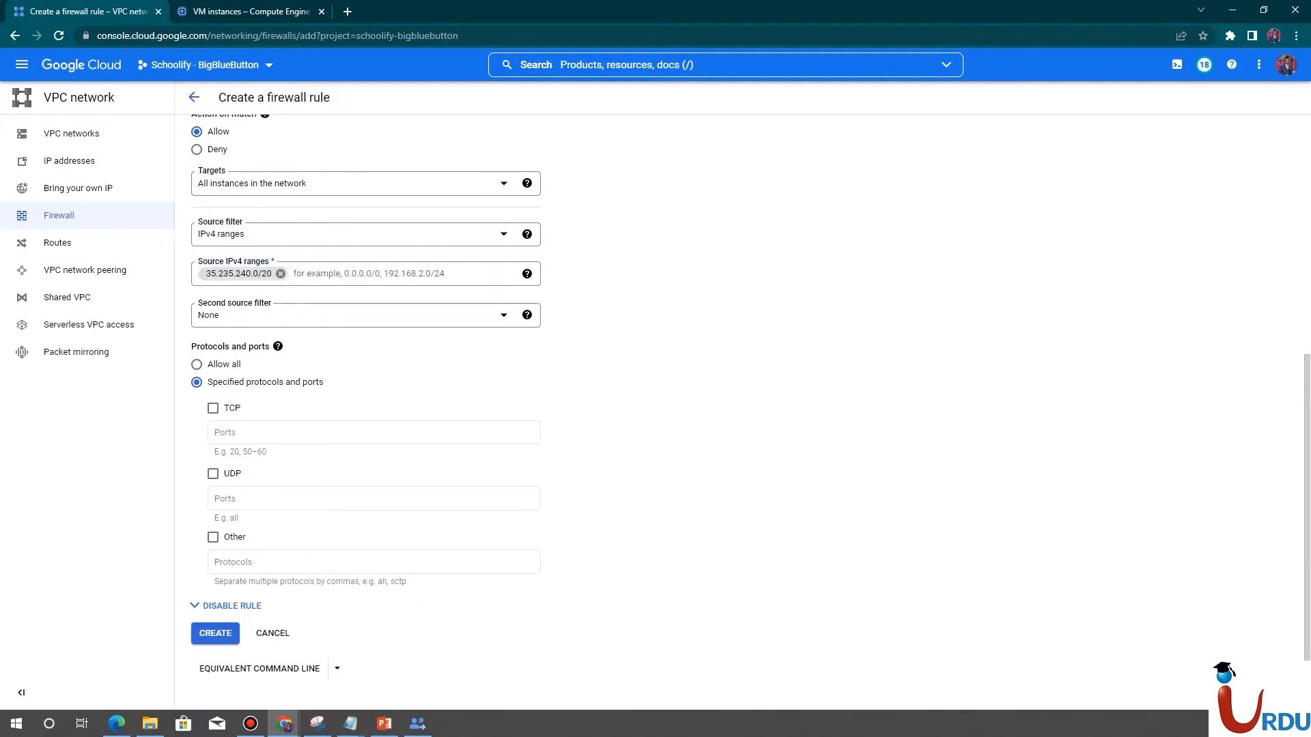
Search the web for "iap ips gcp" and examine the IP range for IAP TCP forwarding in the Google Cloud documentation
click(347, 11)
text(iap ip)
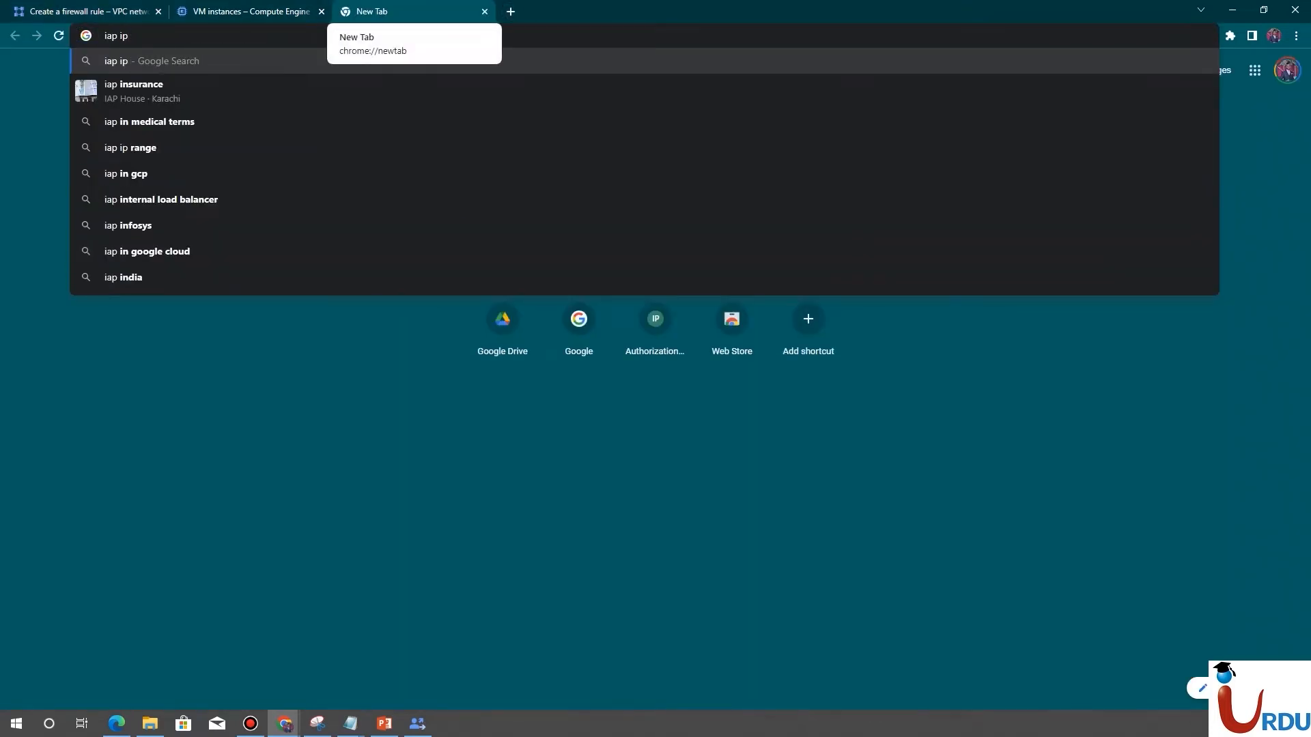
text(s gcp)
key(Return)
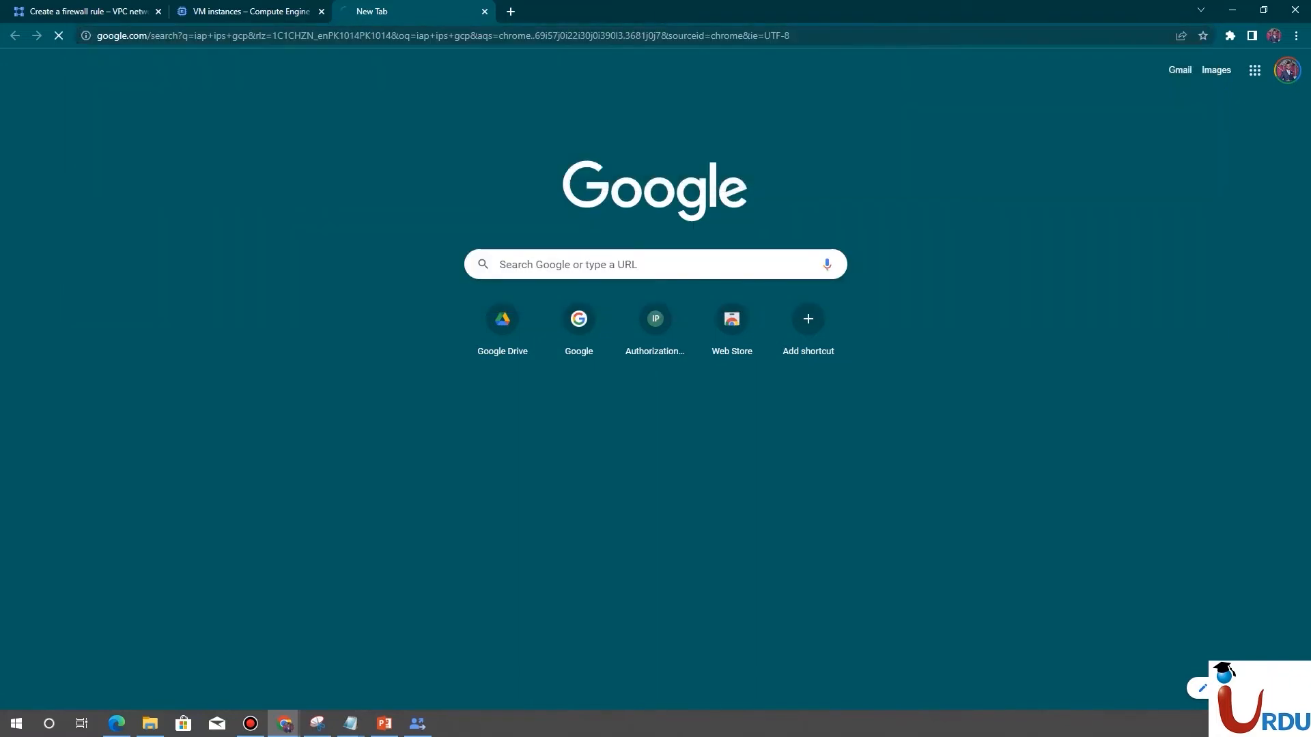
click(307, 200)
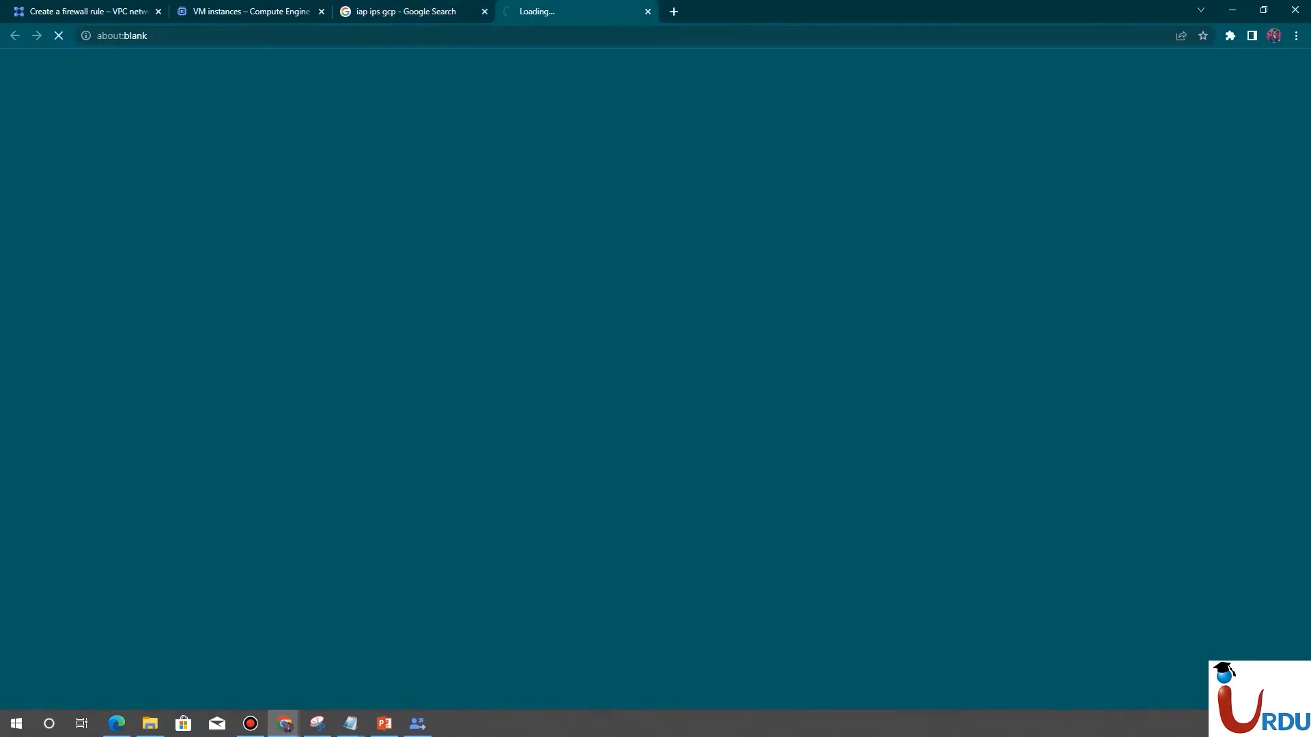
click(485, 11)
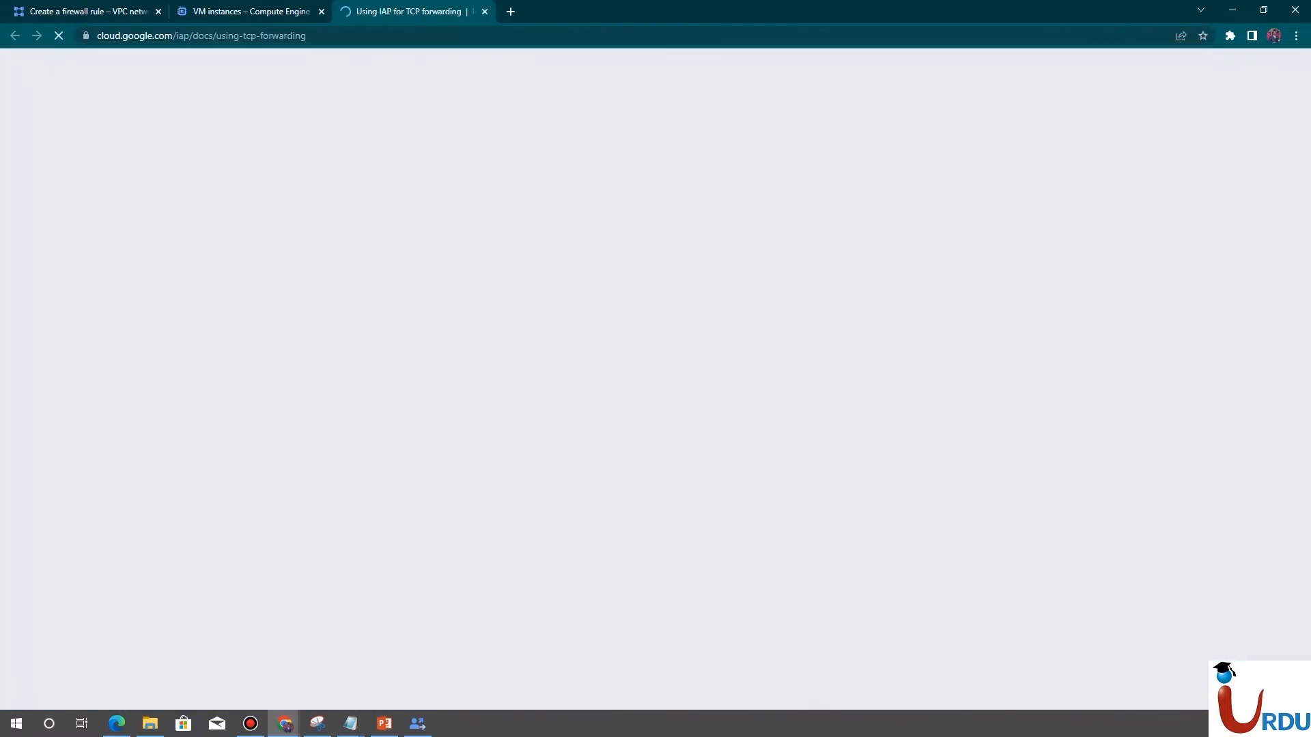
scroll(655, 382, down, 3)
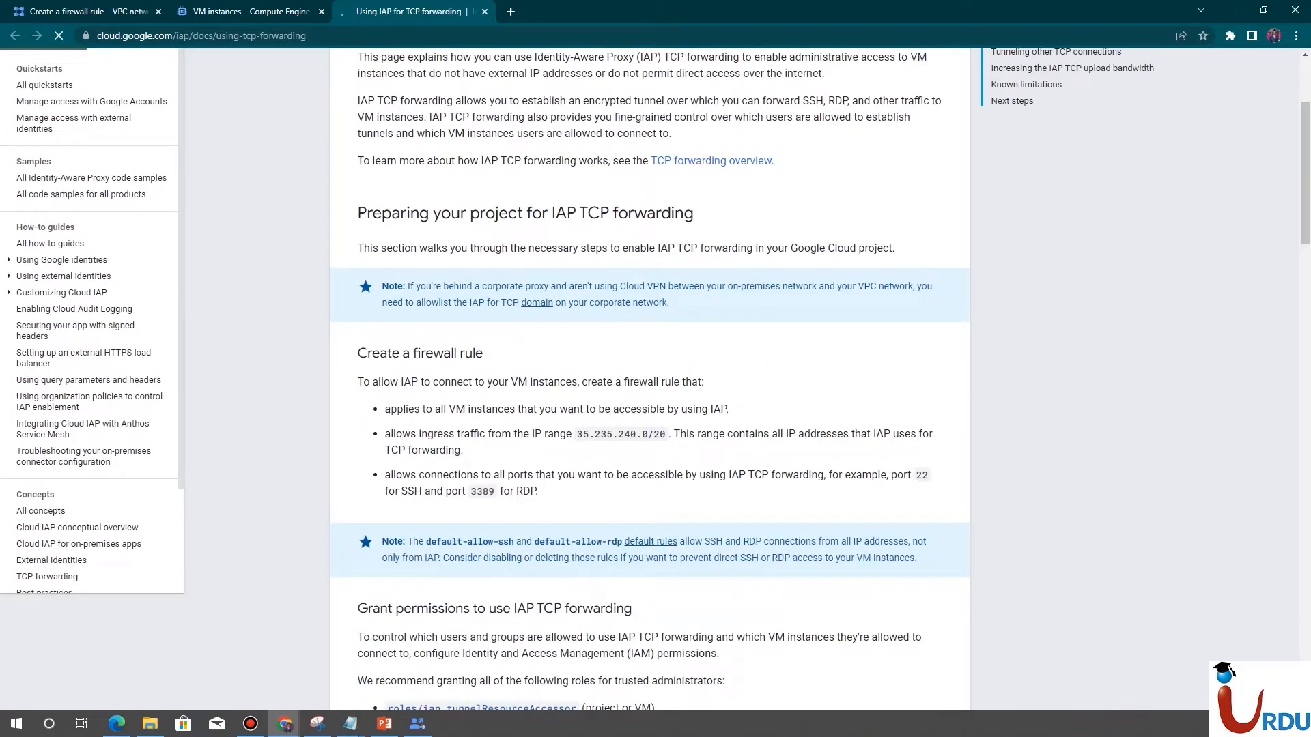
triple_click(618, 434)
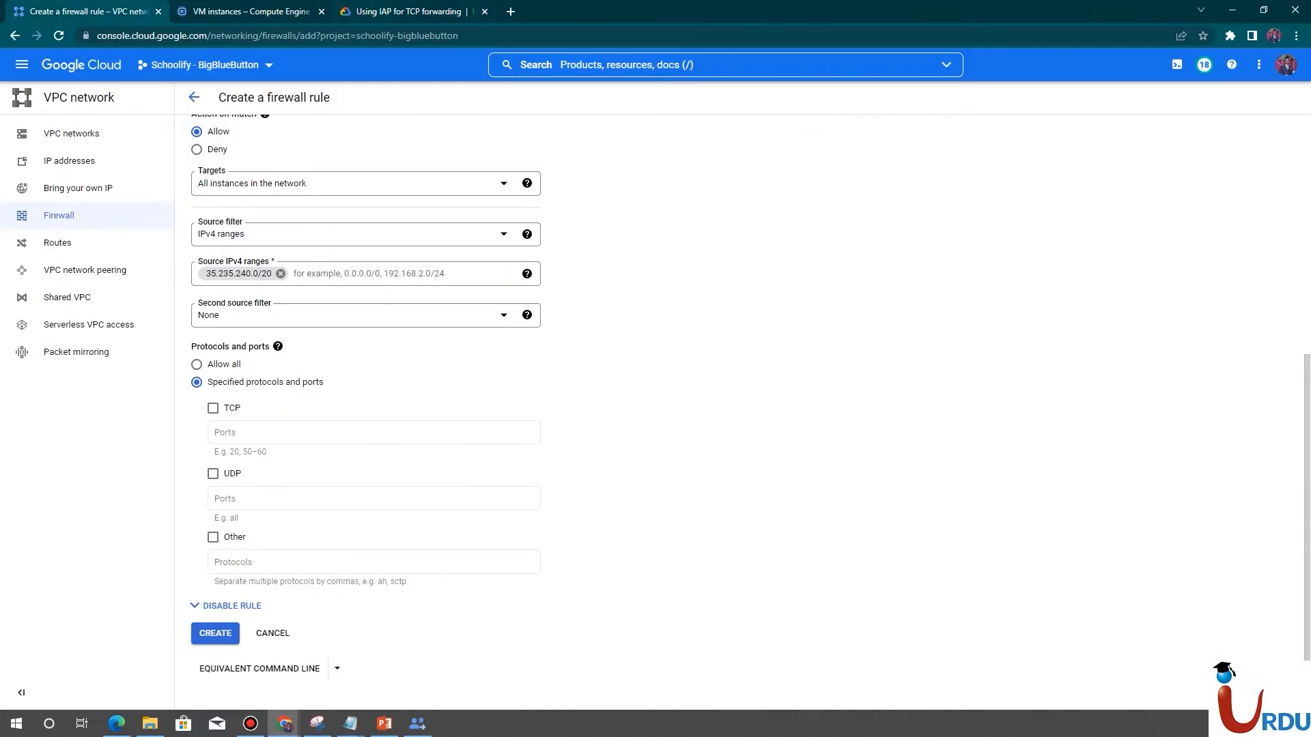
click(408, 12)
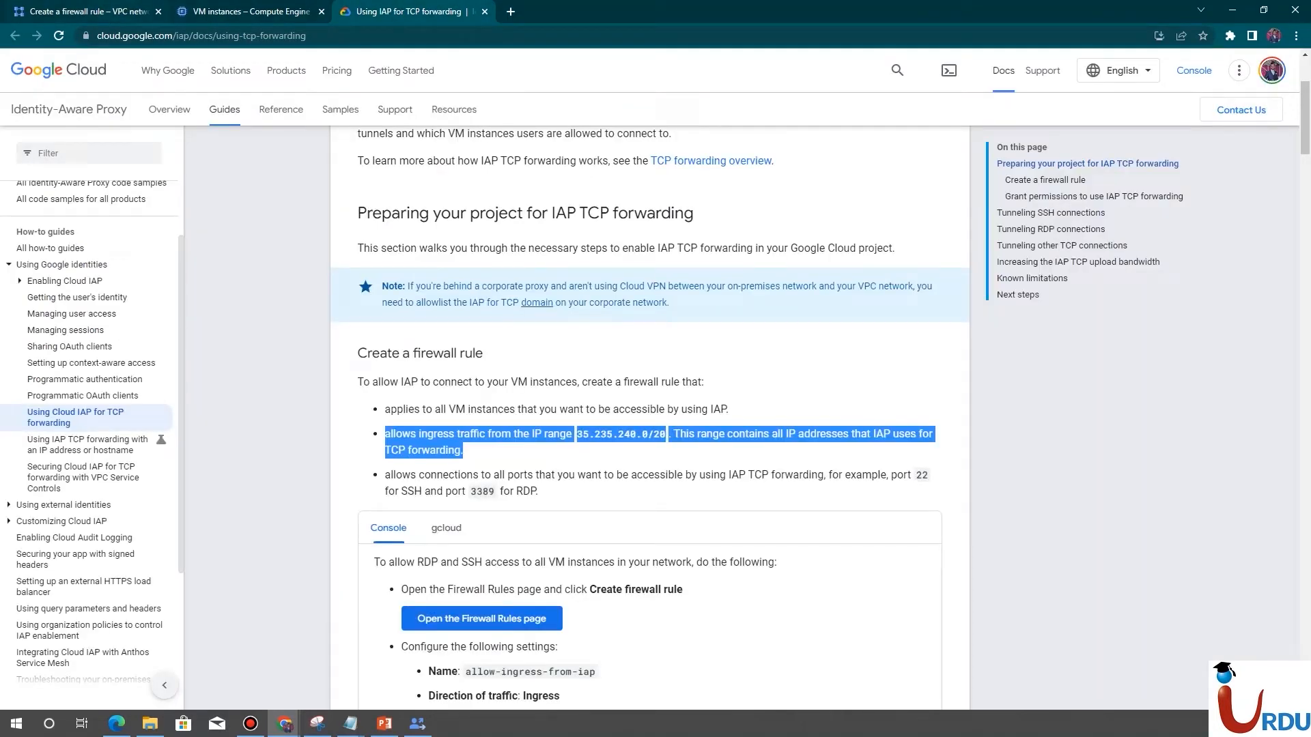
Return to the firewall rule form and allow the TCP protocol on port 22
click(87, 11)
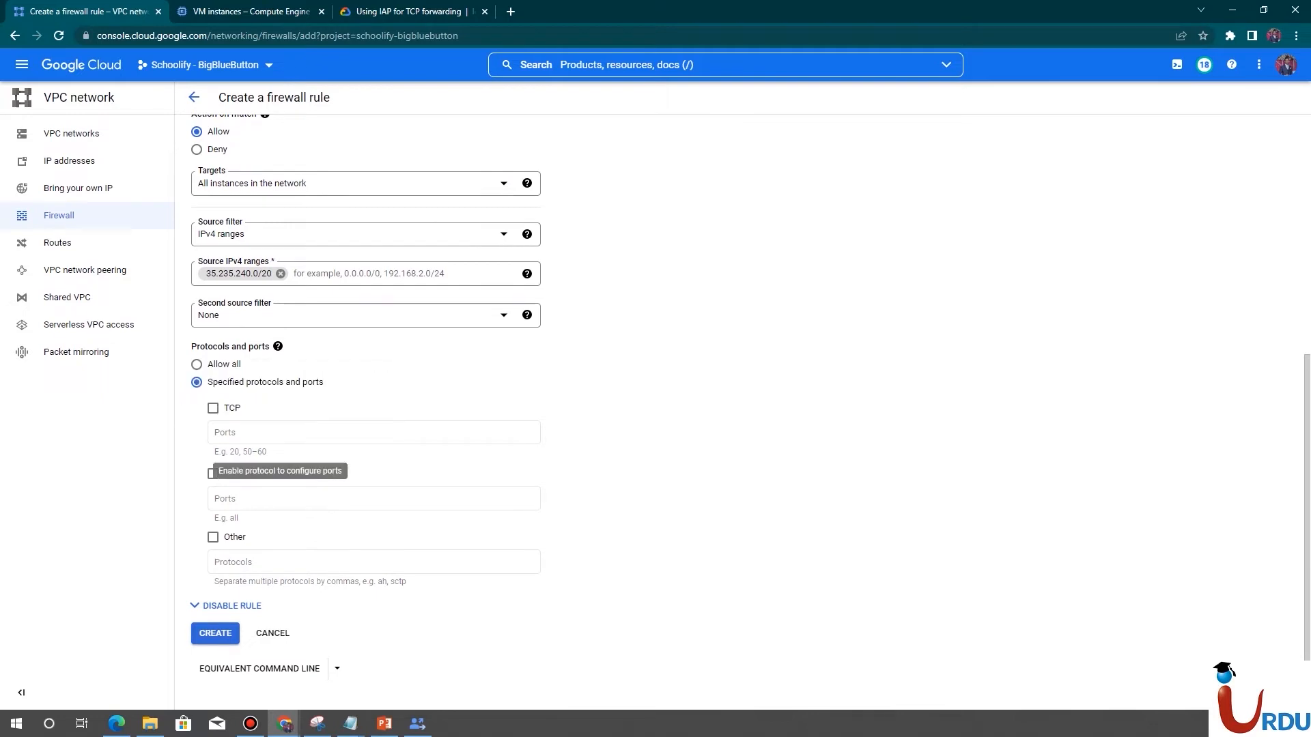
click(213, 408)
click(280, 432)
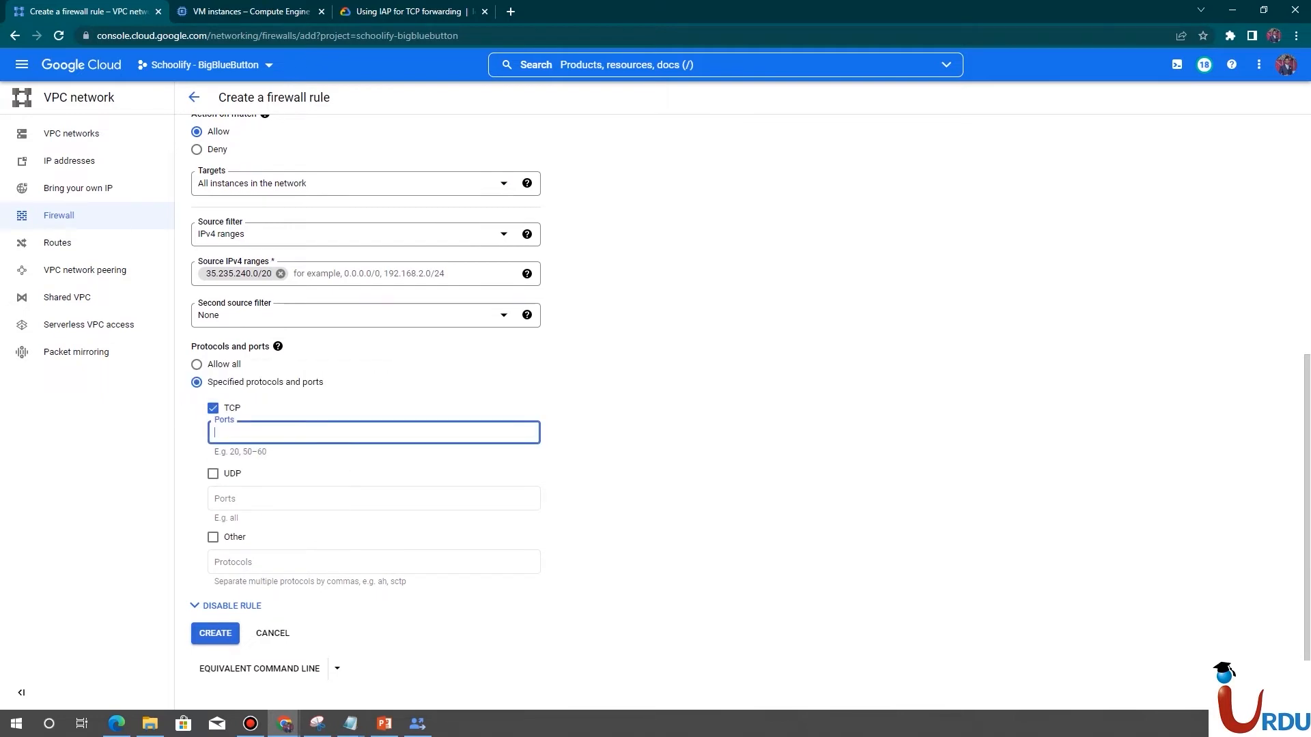
text(22)
click(409, 468)
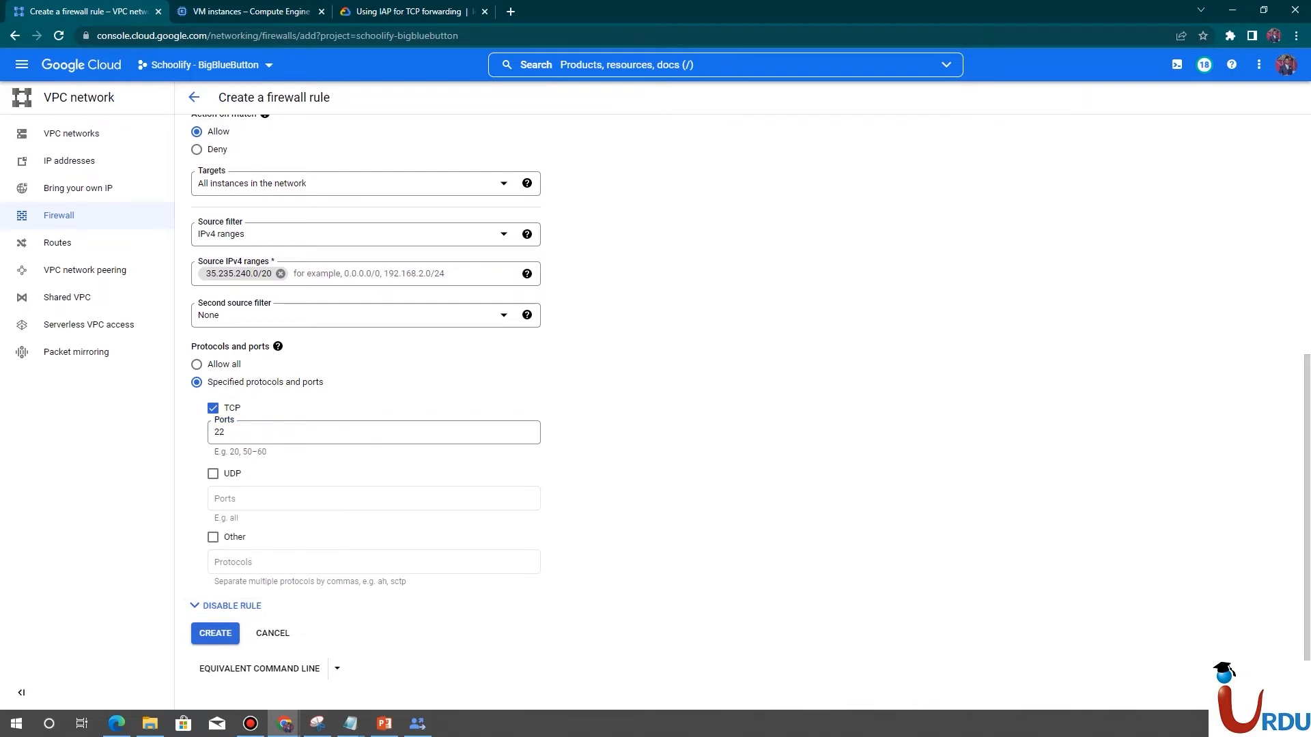
click(327, 432)
text(,33879)
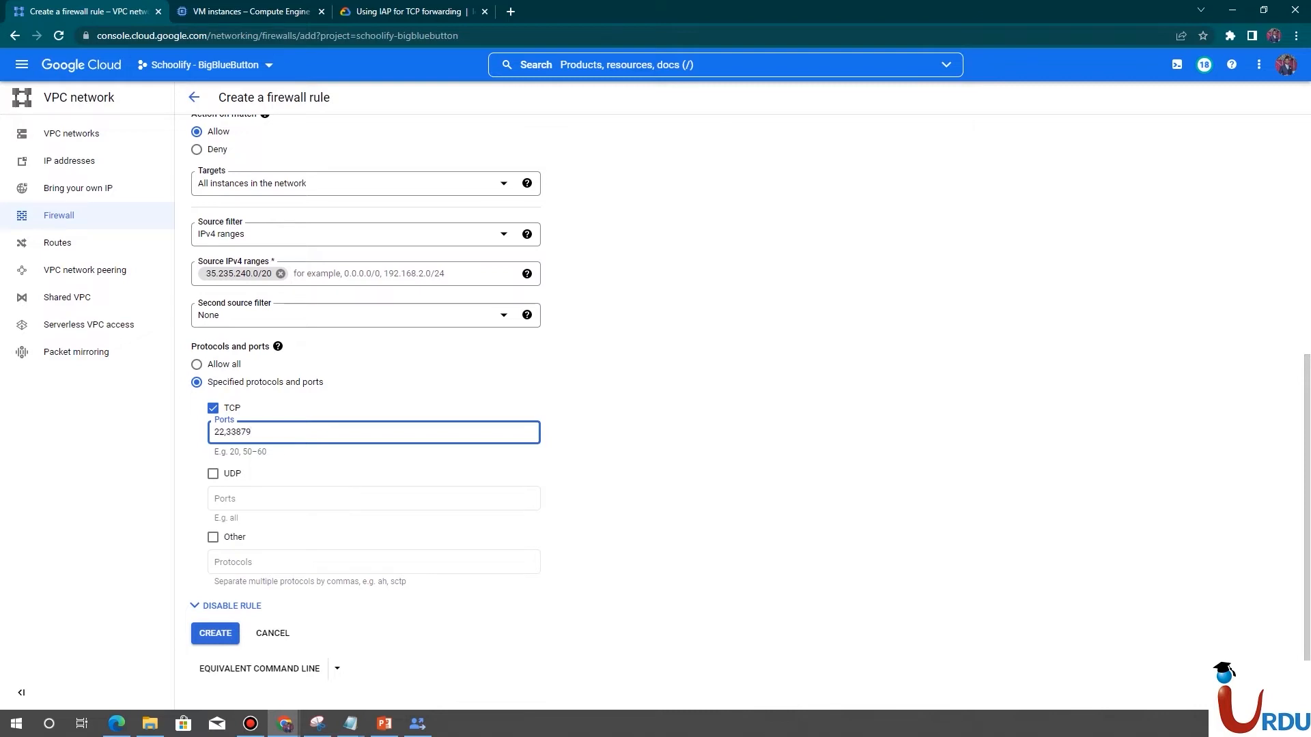
key(BackSpace)
key(BackSpace)
key(BackSpace)
key(BackSpace)
key(BackSpace)
text(22)
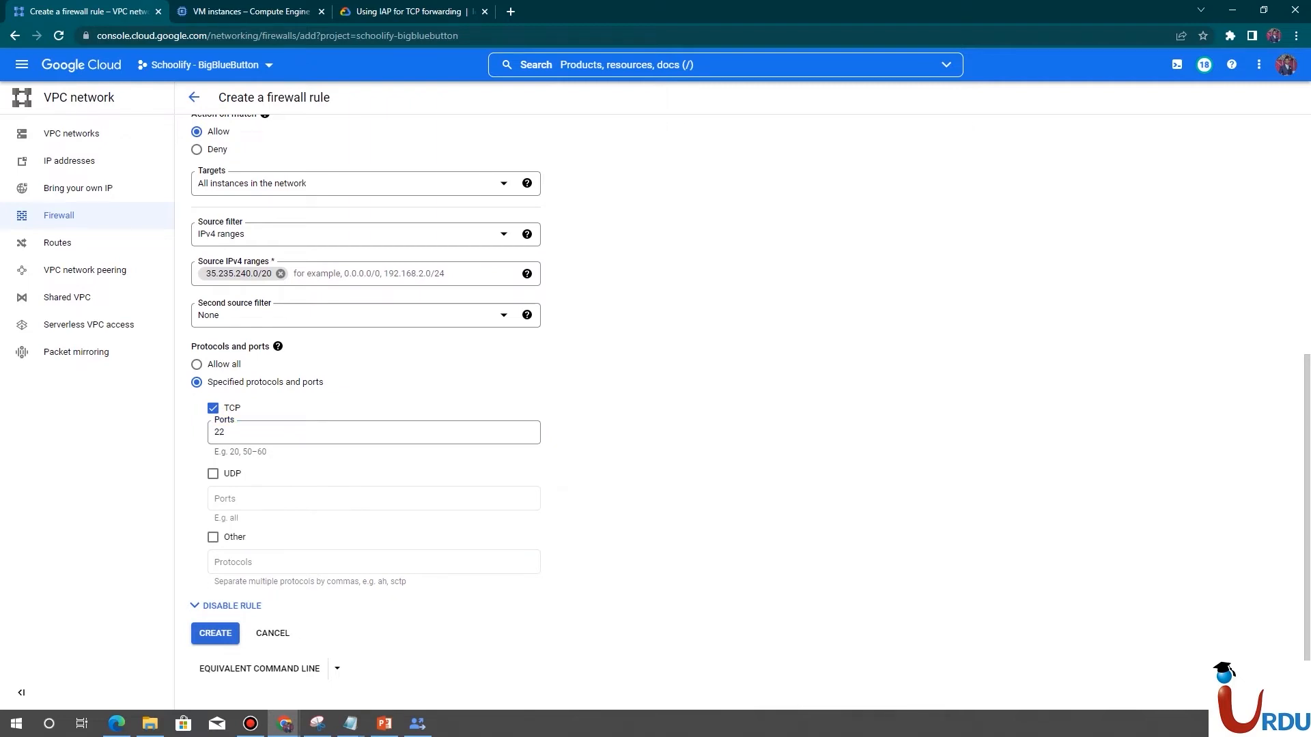
Create the iap-ssh firewall rule and go back to the firewall rules list
click(215, 632)
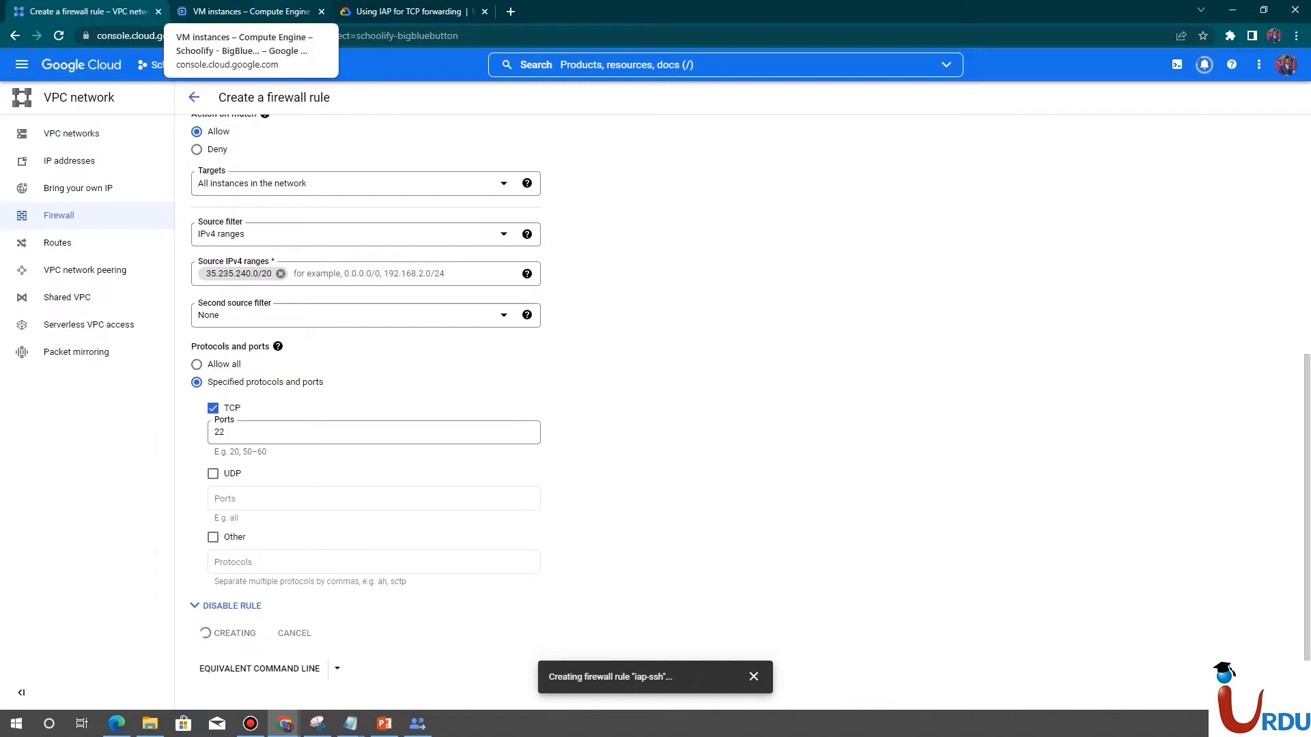
click(250, 12)
click(89, 11)
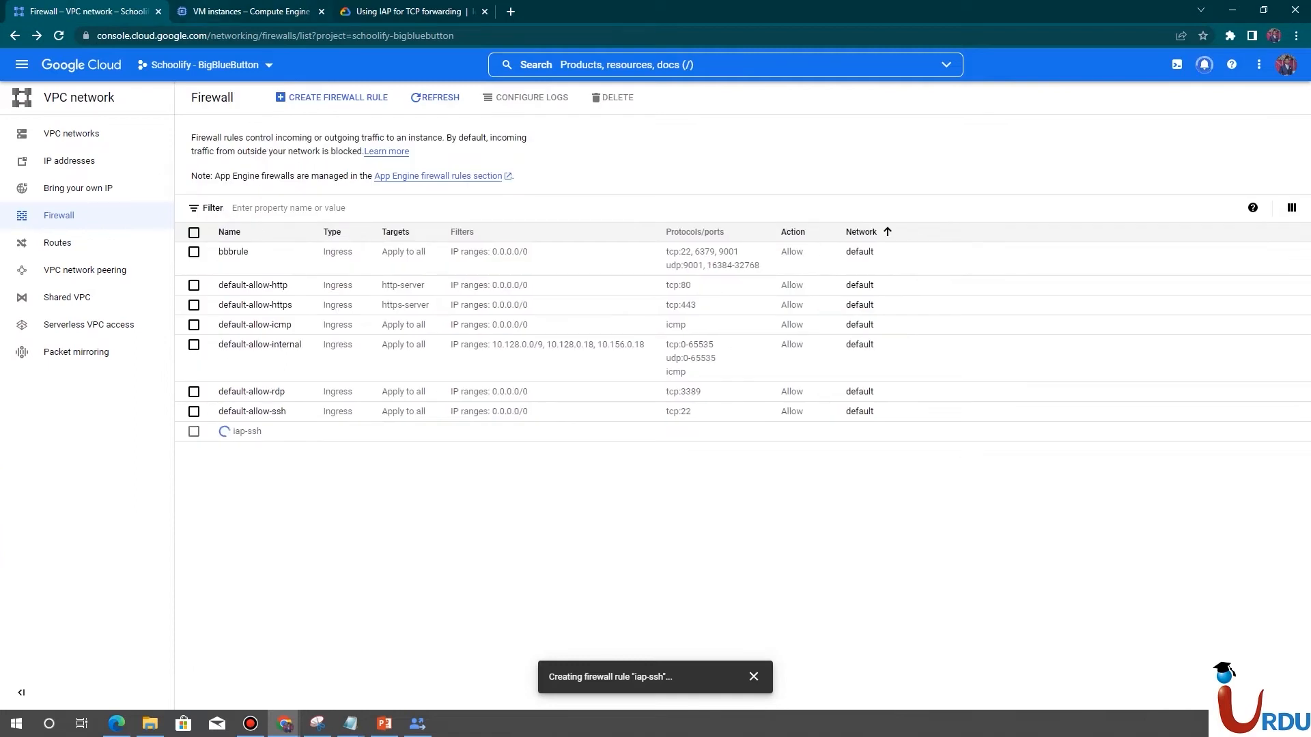
Switch to IAP Desktop and connect to the myvm instance
click(418, 723)
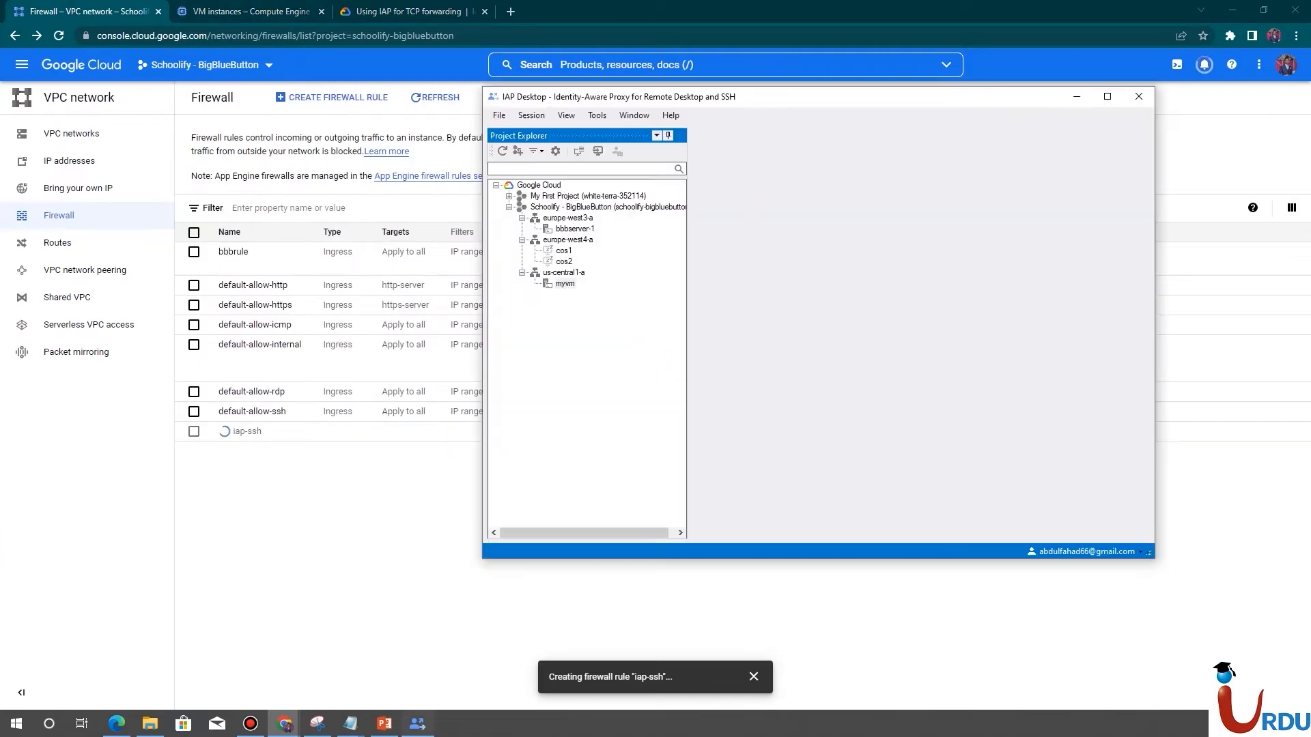
right_click(564, 286)
click(605, 296)
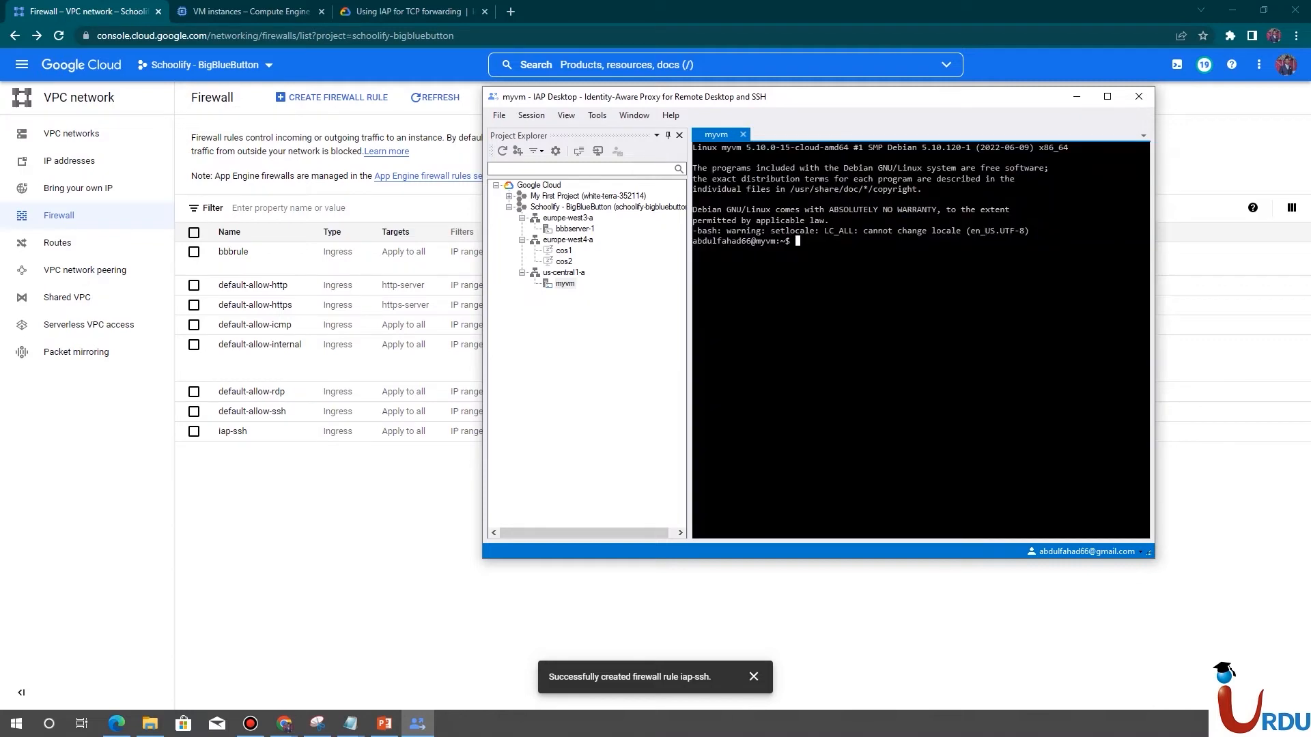
Open a root shell on myvm with sudo -i and clear the terminal
text(clear)
key(Return)
text(ip)
key(BackSpace)
key(BackSpace)
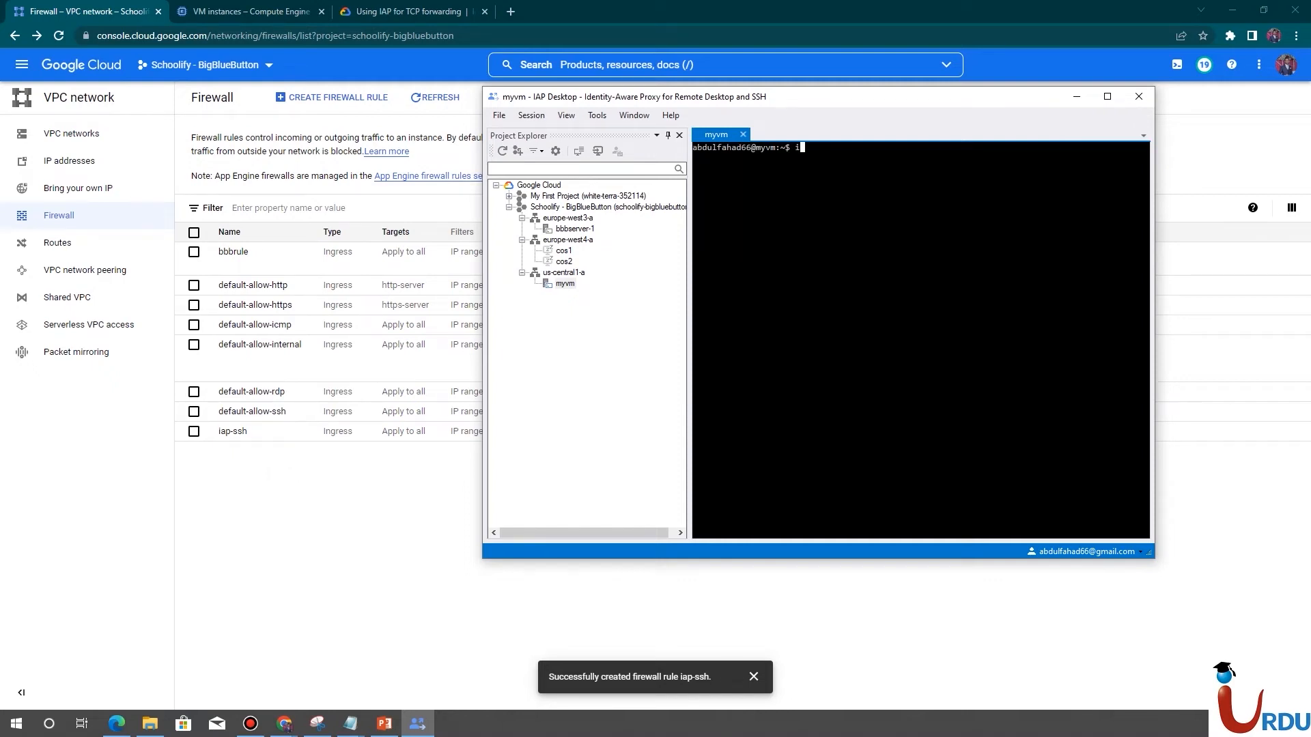
text(sudo -i)
key(Return)
text(c;ear)
key(Return)
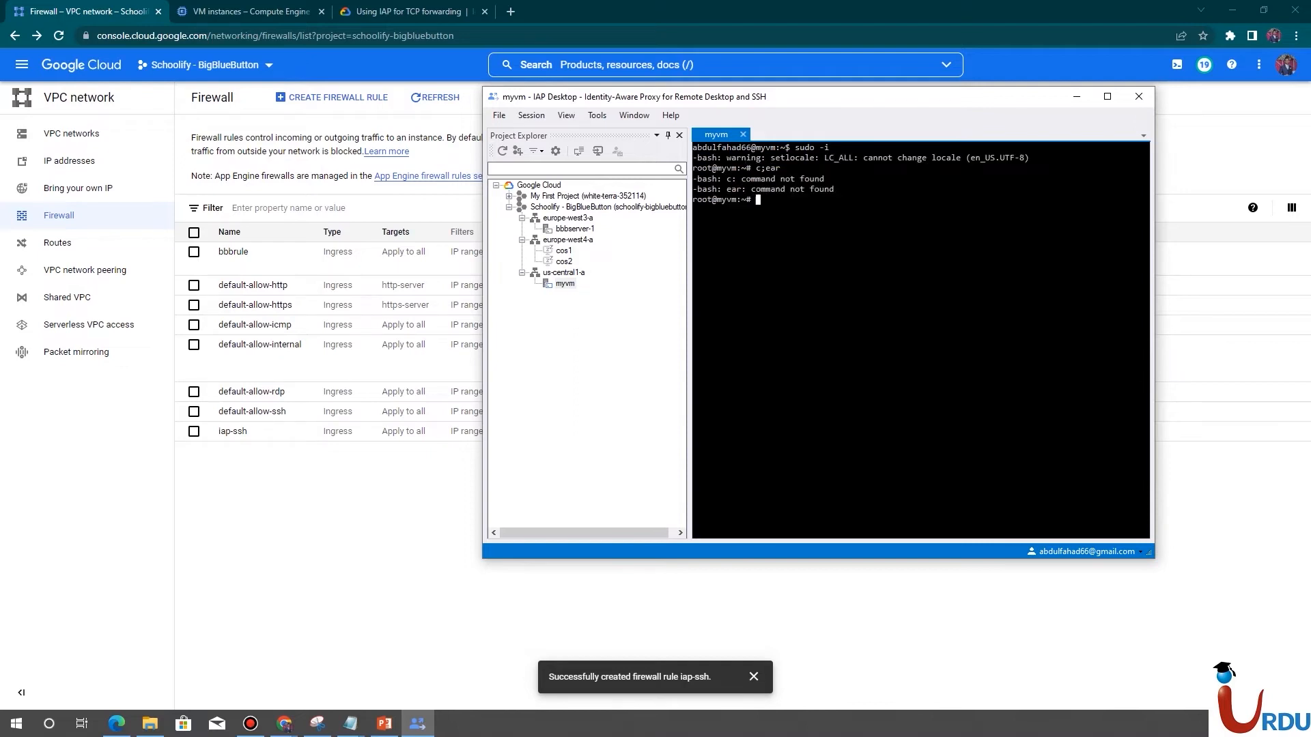
text(clear)
key(Return)
Run hostname on myvm and check the name against the VM instances list
text(hosthname)
key(Return)
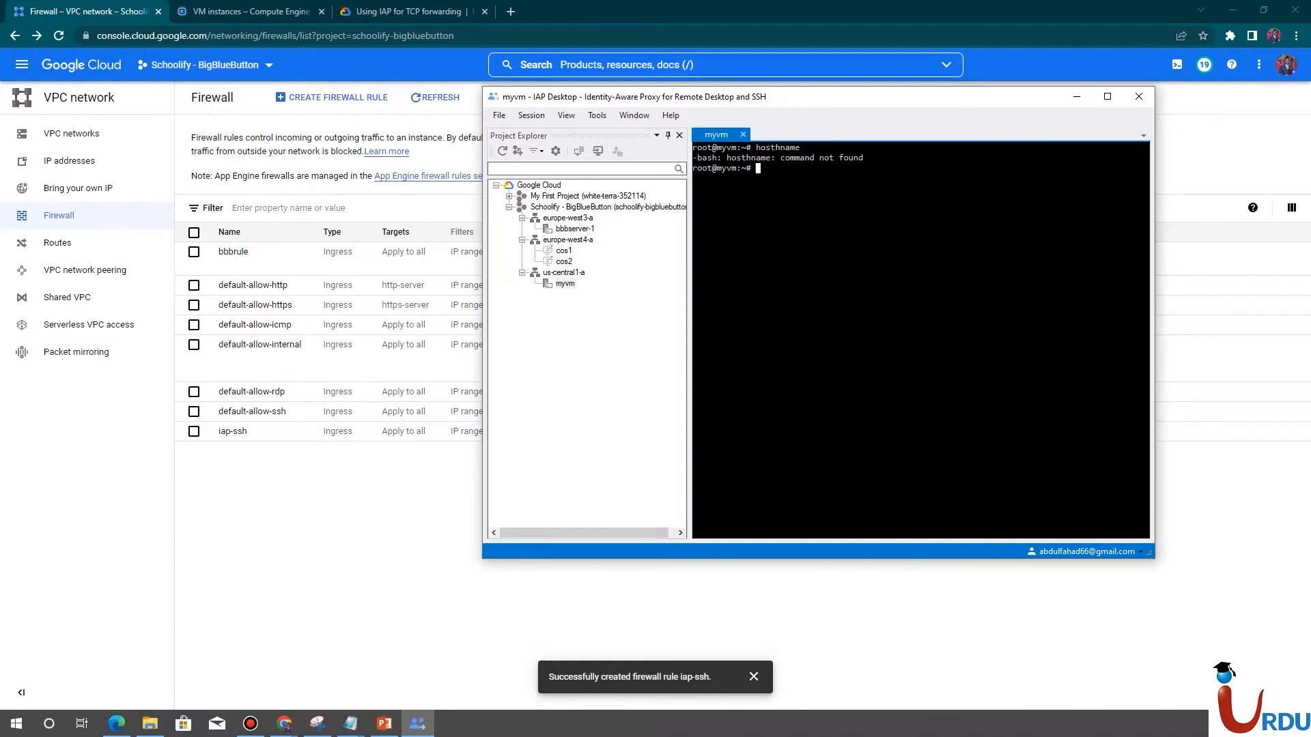
text(hostname)
key(Return)
click(249, 12)
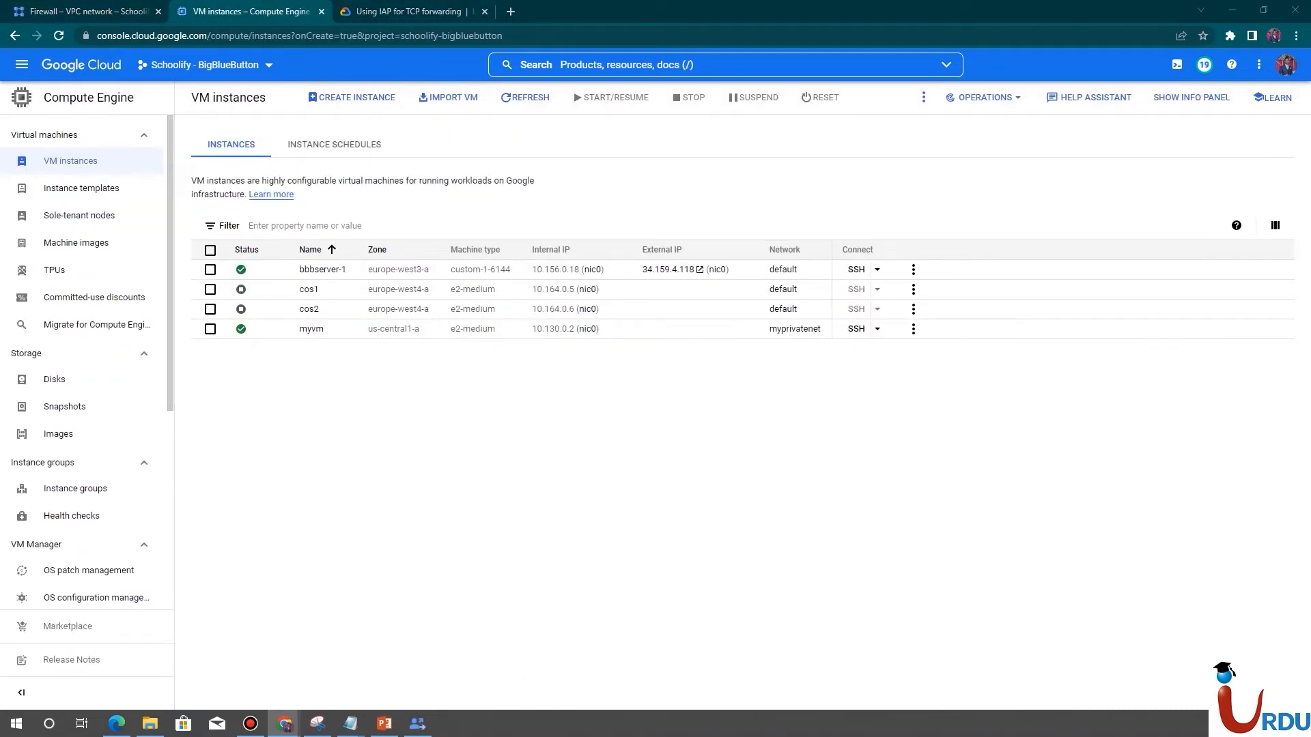
Run ip a in the myvm session and compare its address with the internal IP in the VM instances list
key(alt+Tab)
text(ip a)
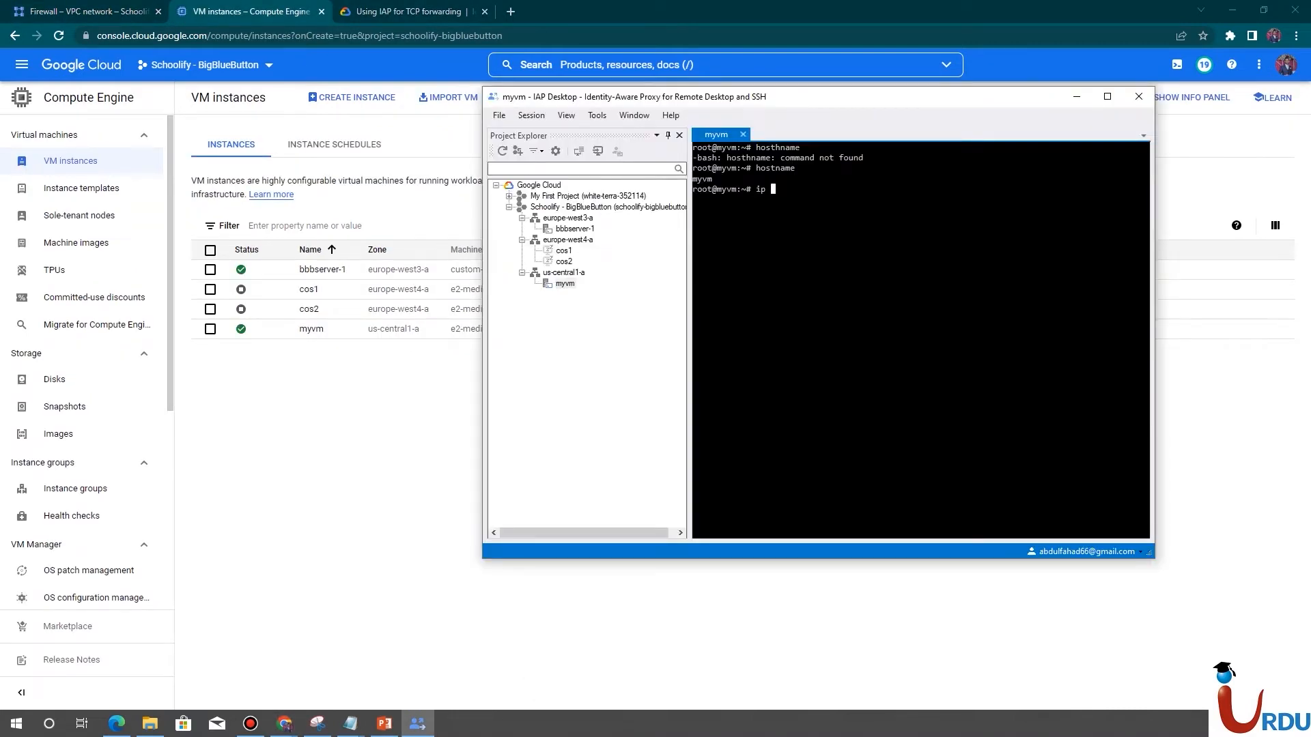
key(Return)
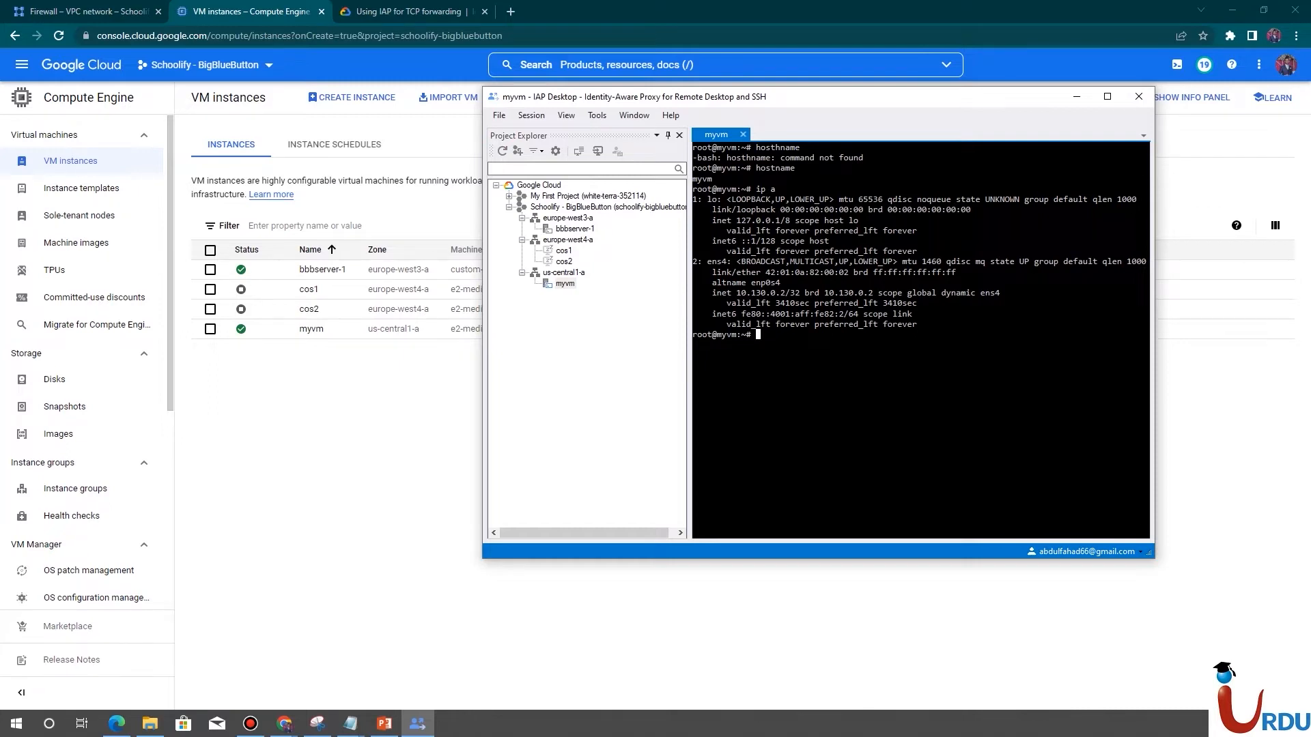
key(alt+Tab)
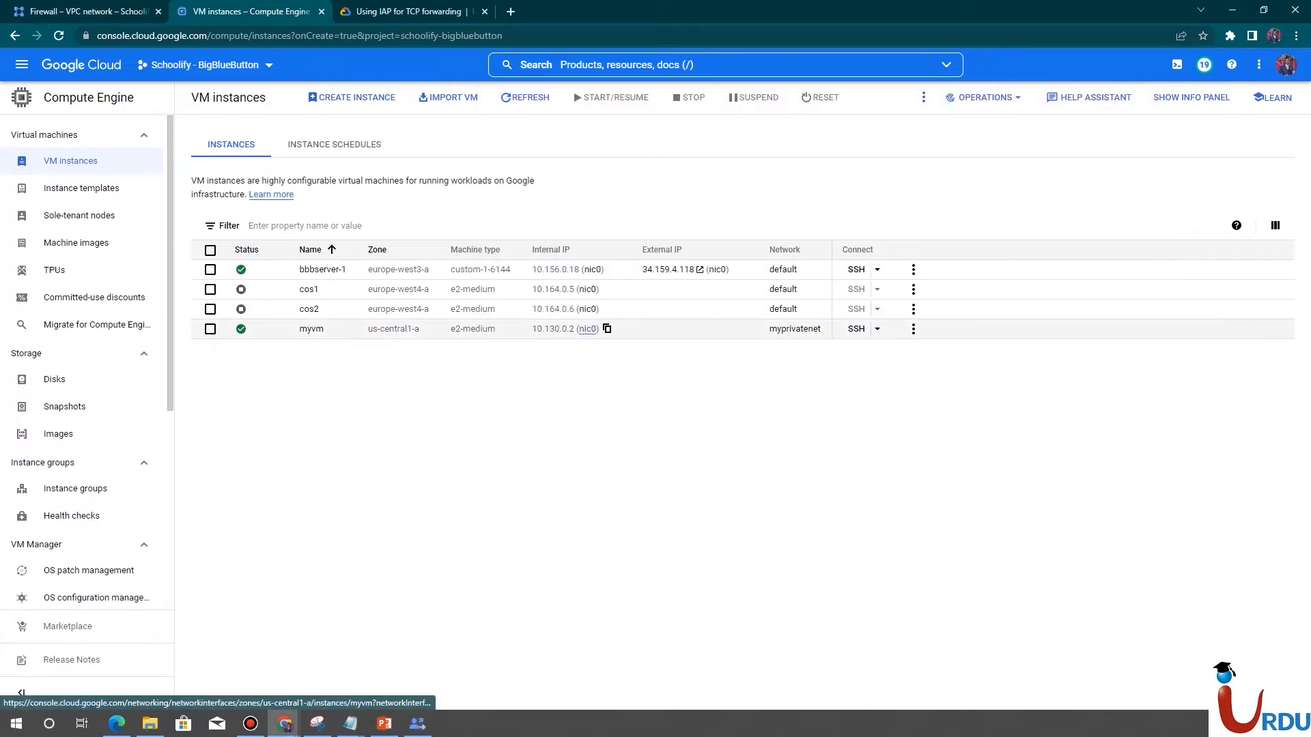
Return to the myvm terminal and ping facebook.com to test internet access
key(alt+Tab)
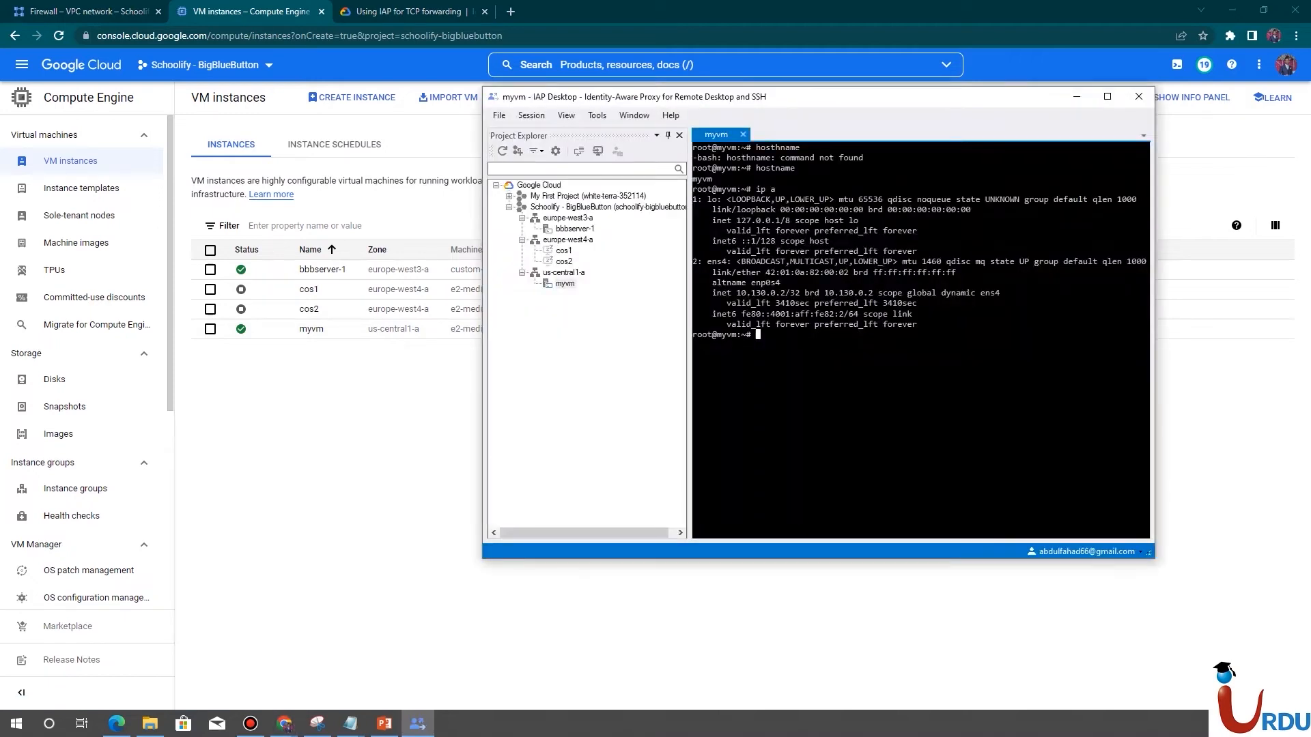
text(ping facebook.com)
key(Return)
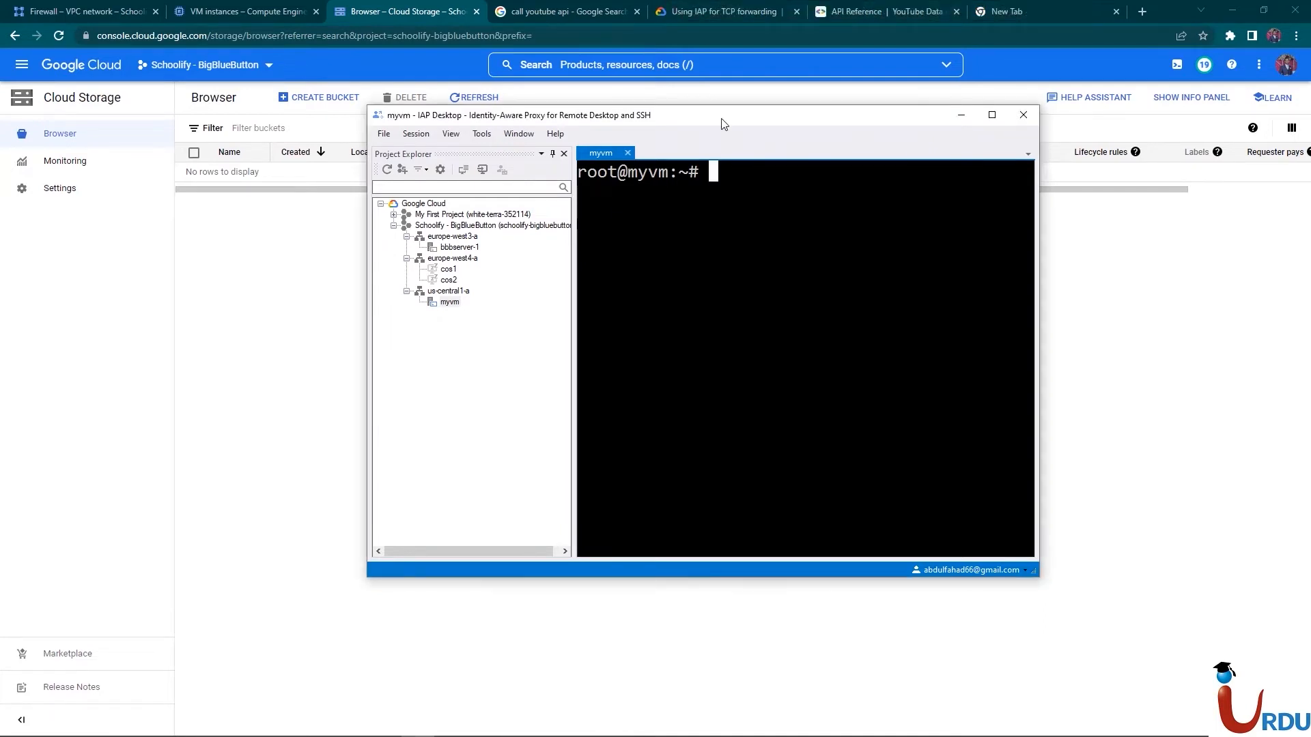
Create a Cloud Storage bucket named myfahadbucket with the default settings and open its configuration details
drag(722, 118, 720, 169)
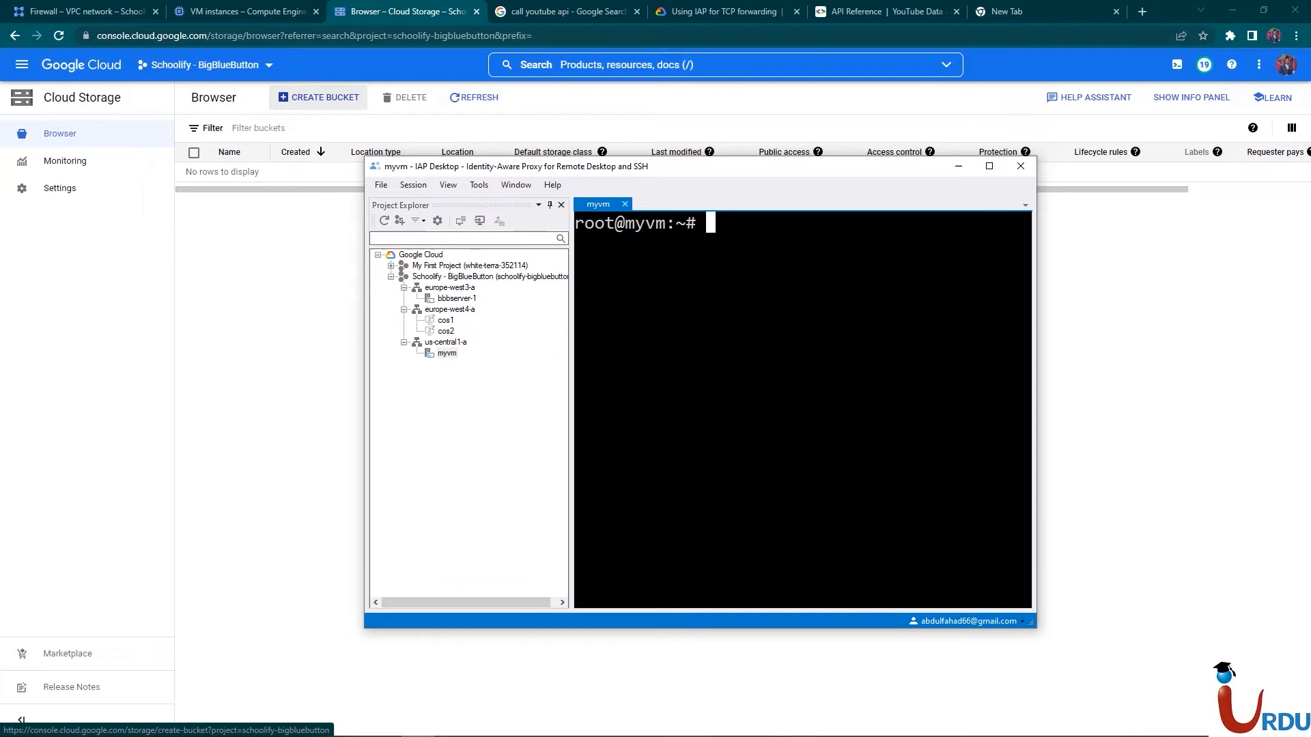
click(318, 98)
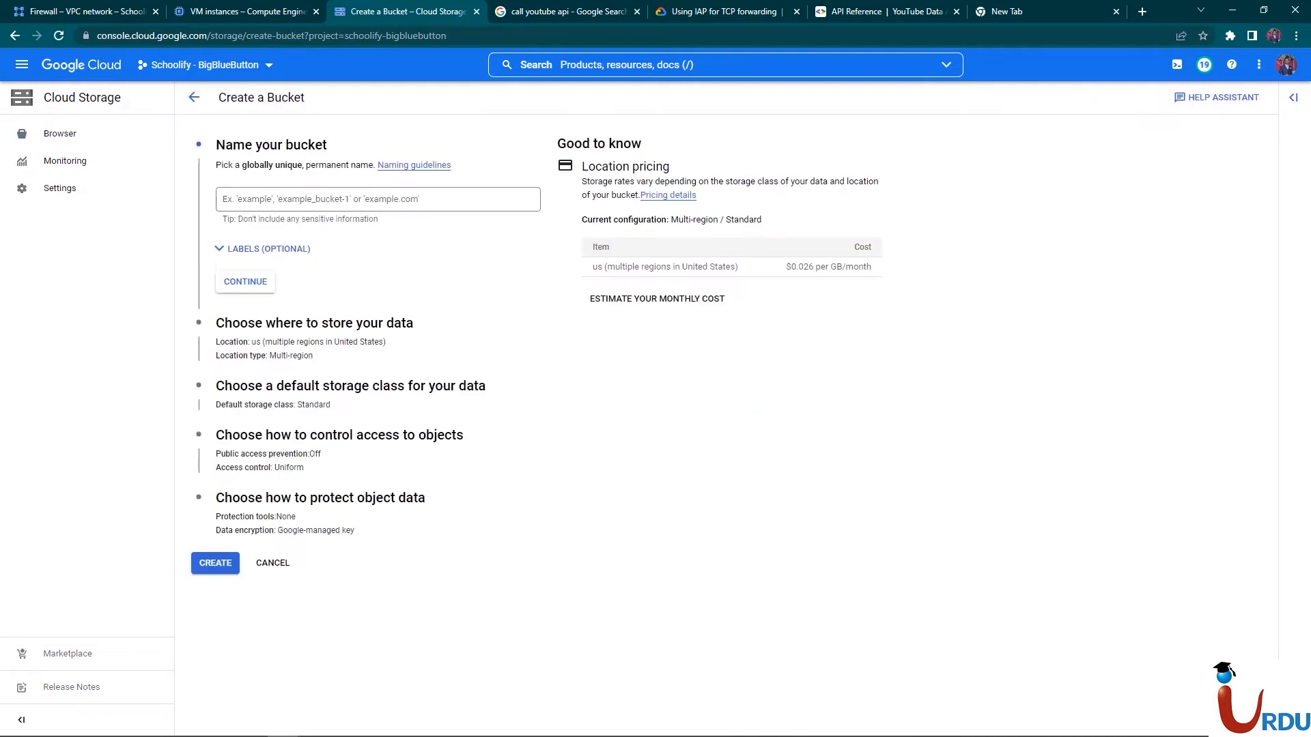
click(305, 205)
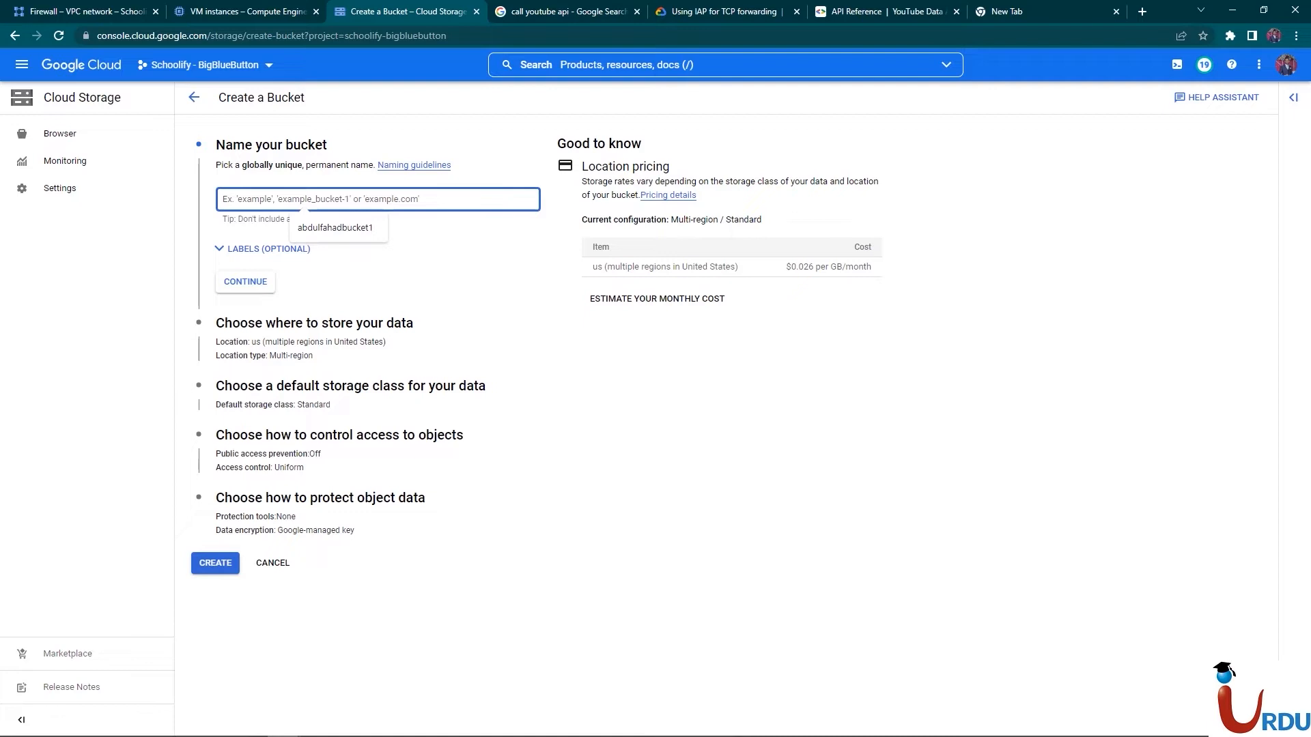
text(myfahadbucket)
click(215, 563)
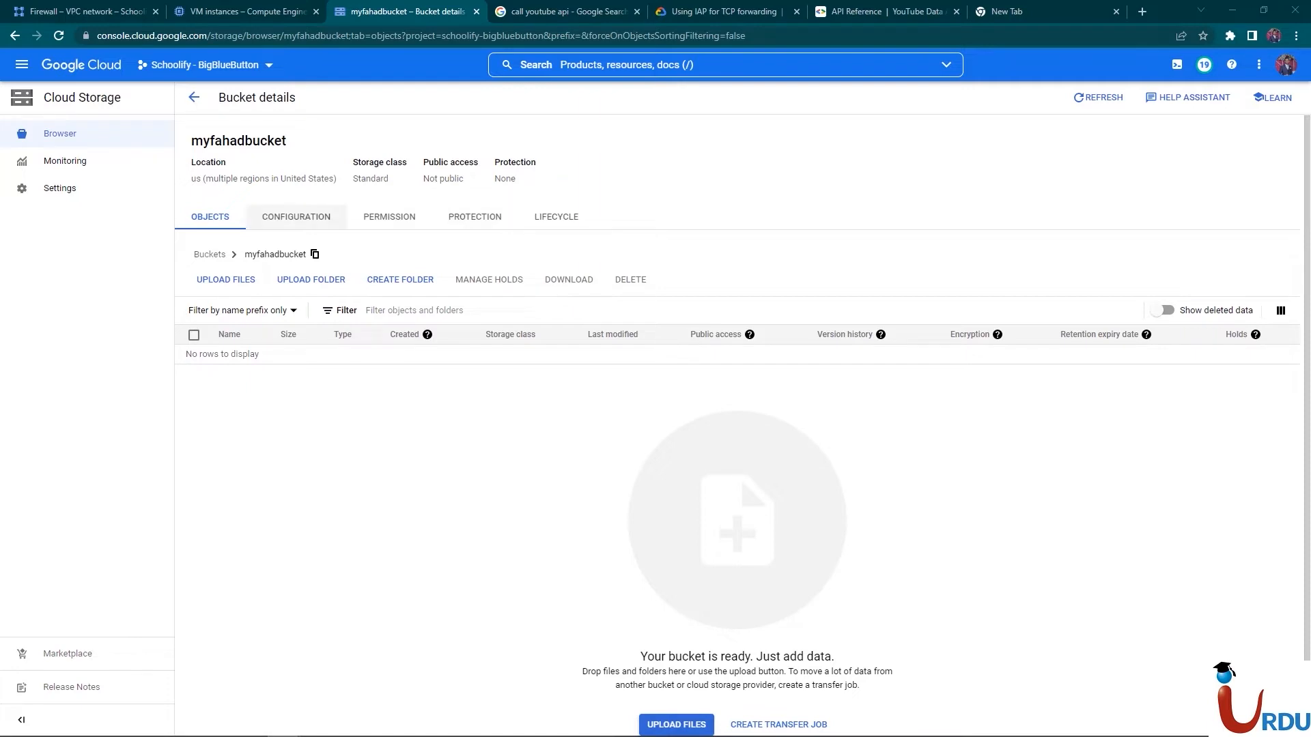
click(296, 217)
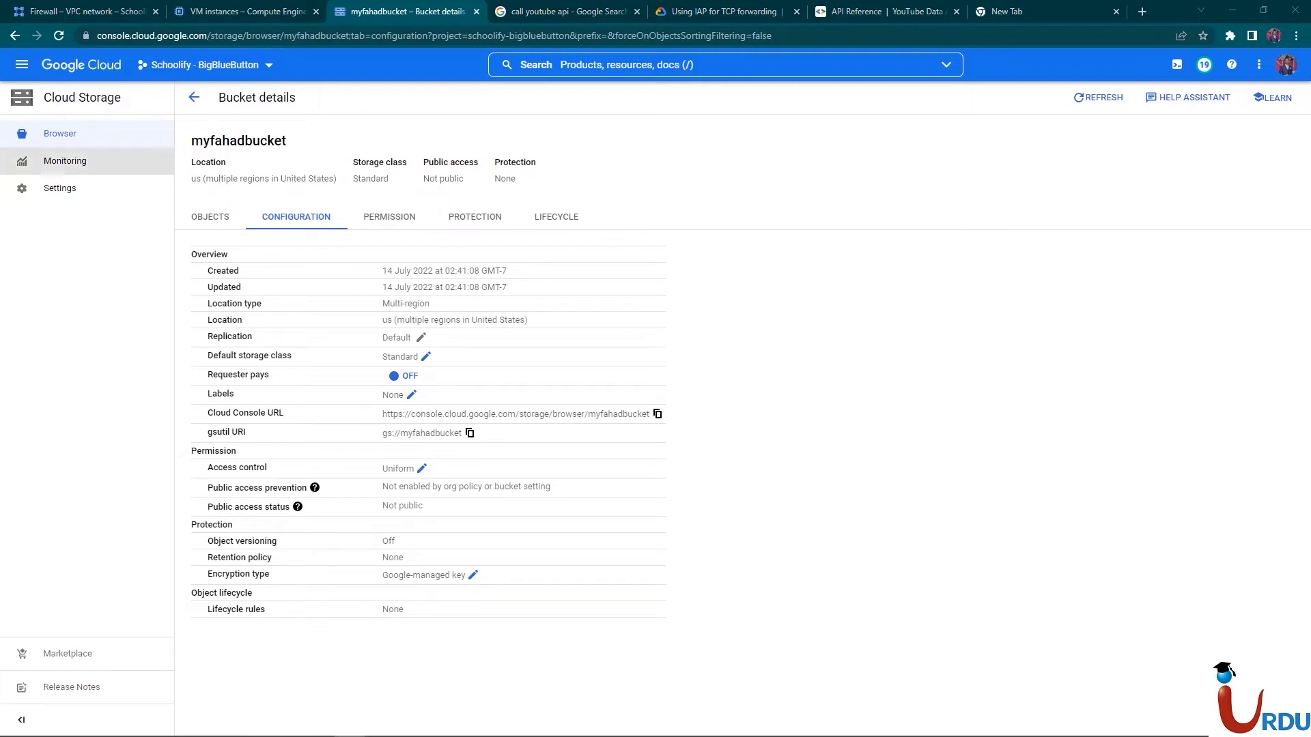
Clear Cloud Shell and use gsutil cp to copy gs://cloud-training/gcpnet/private/access.svg to gs://myfahadbucket
click(241, 12)
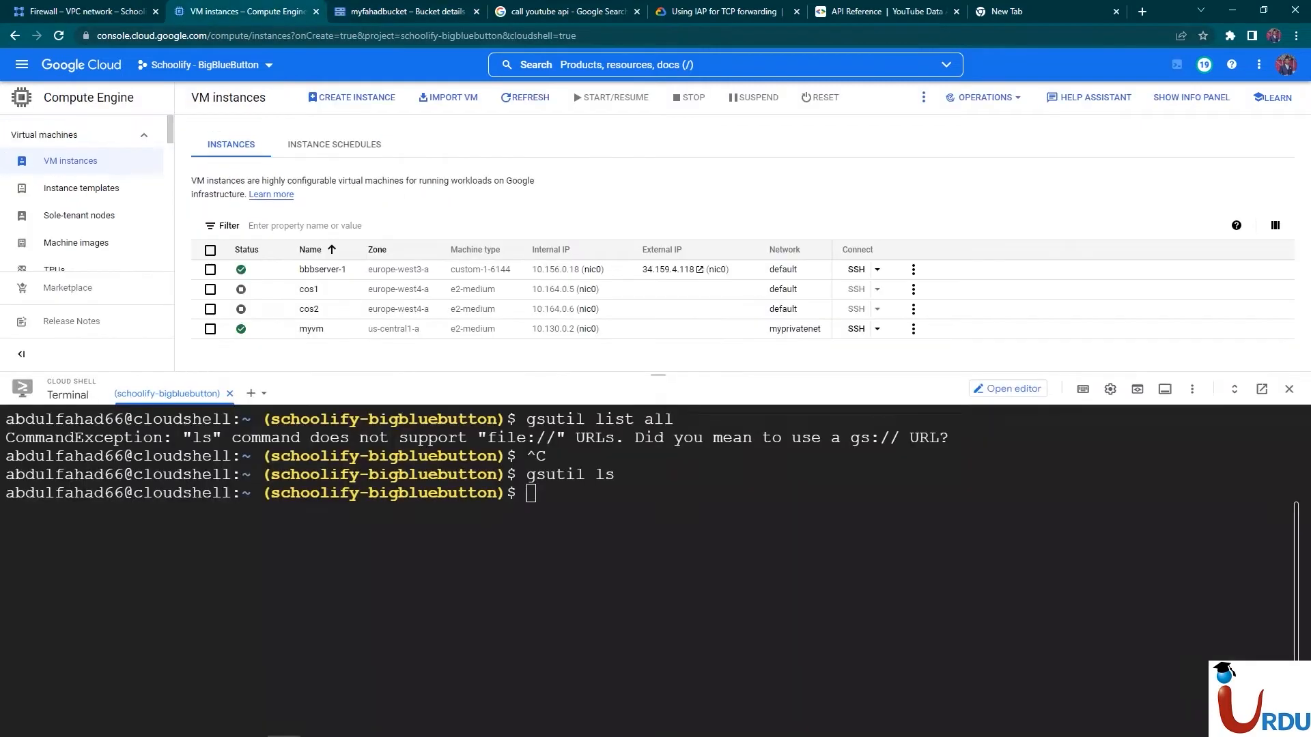
text(clear)
key(Return)
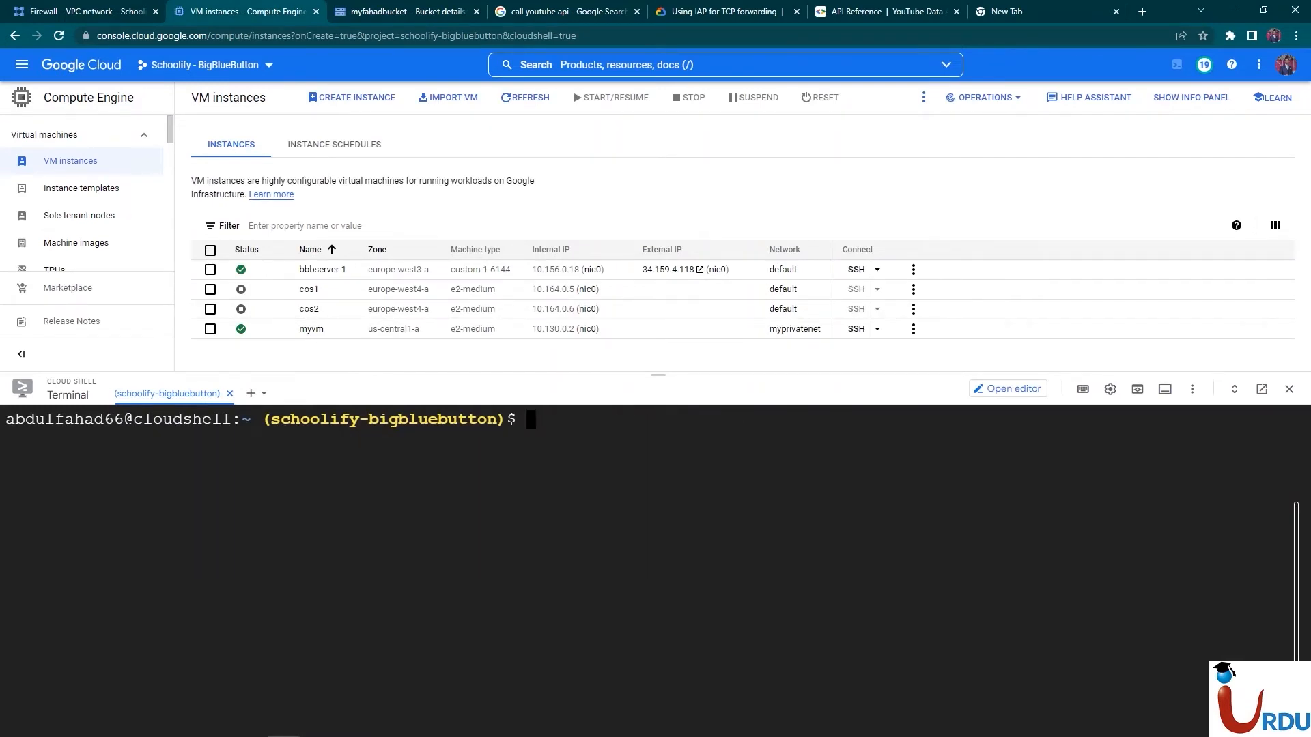
right_click(510, 494)
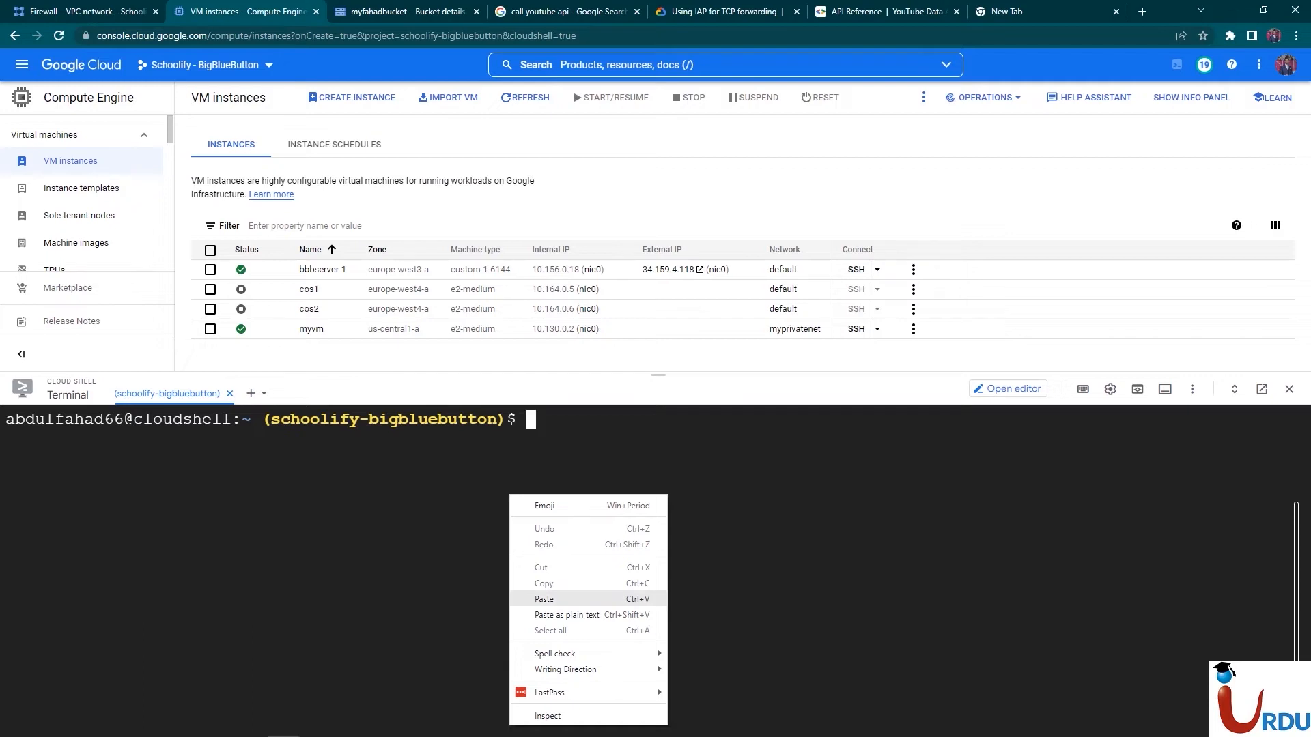
click(544, 599)
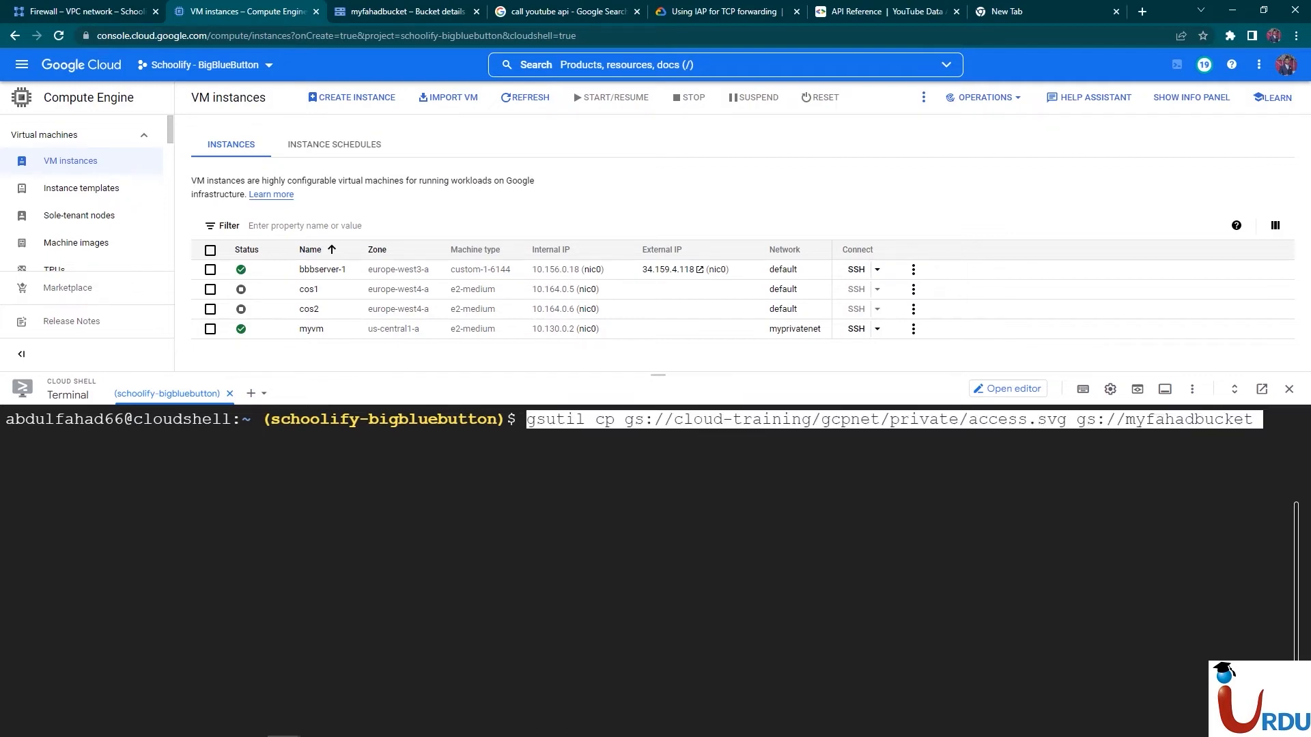
key(Return)
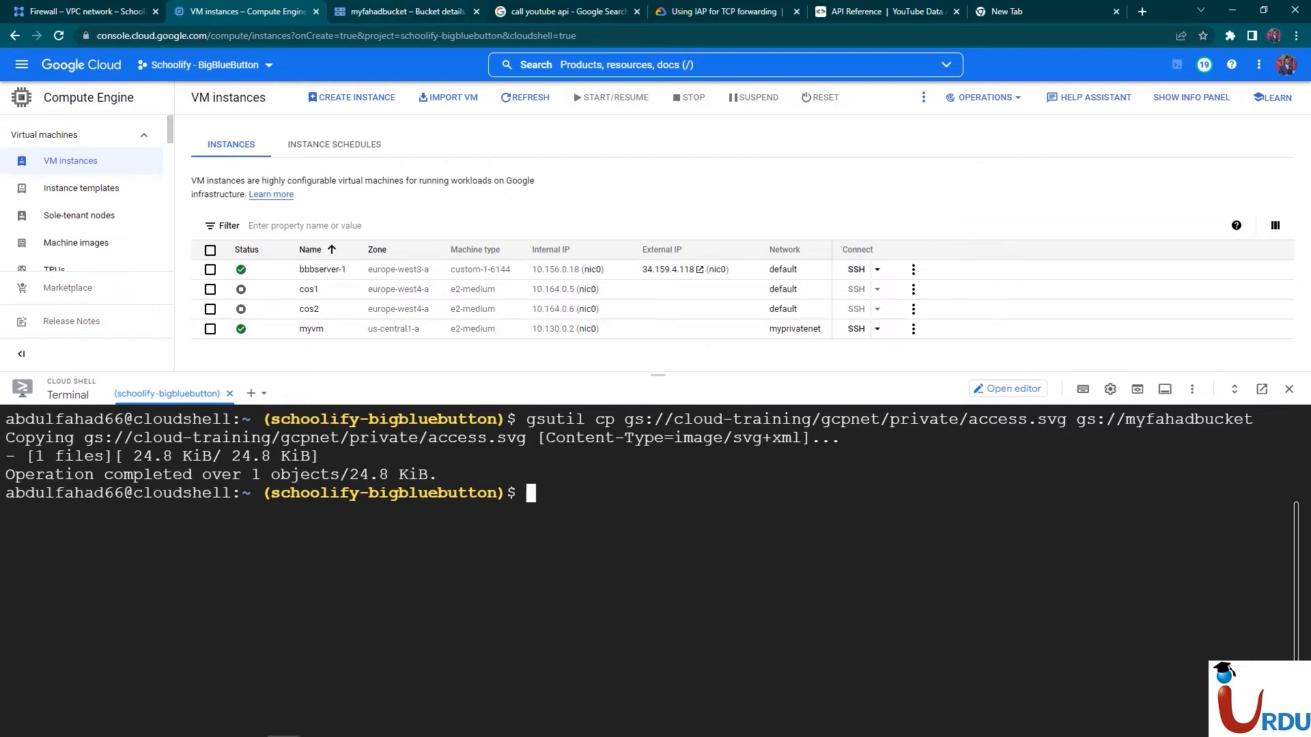
Refresh the object list of myfahadbucket and open the details of access.svg
click(408, 12)
click(209, 216)
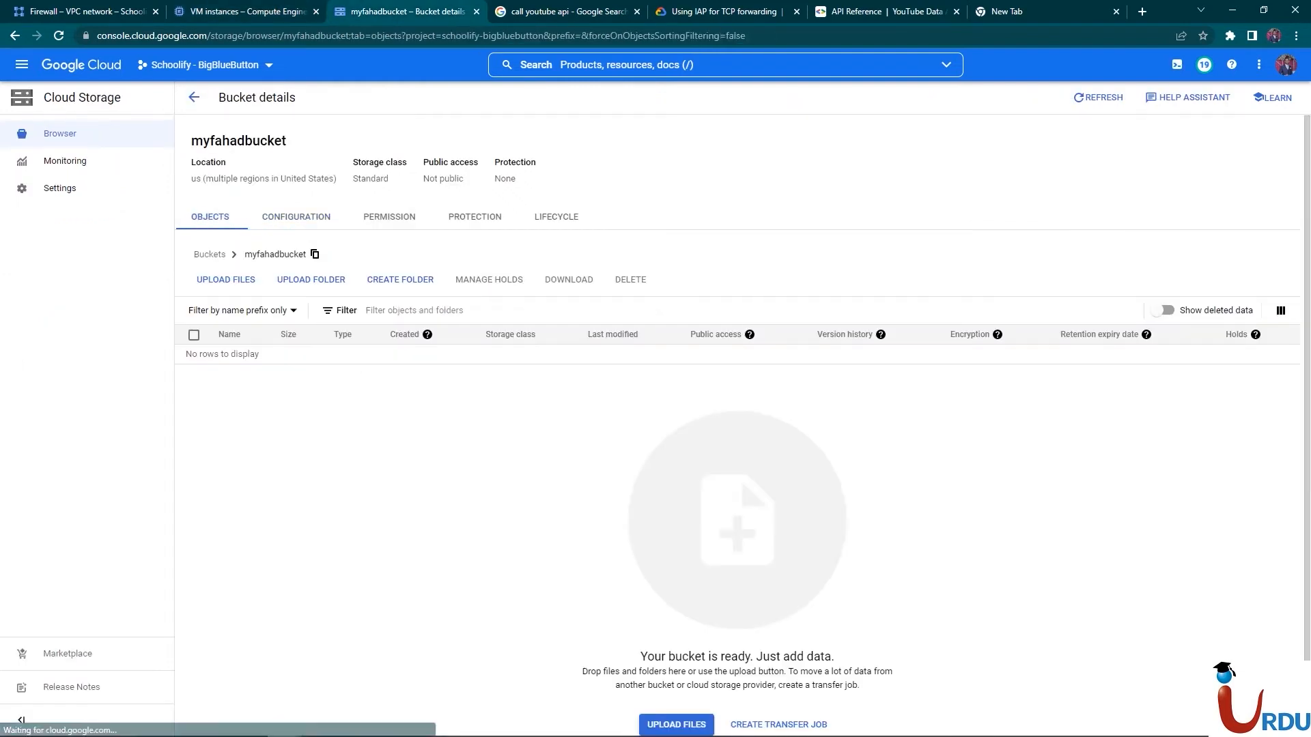
click(1098, 97)
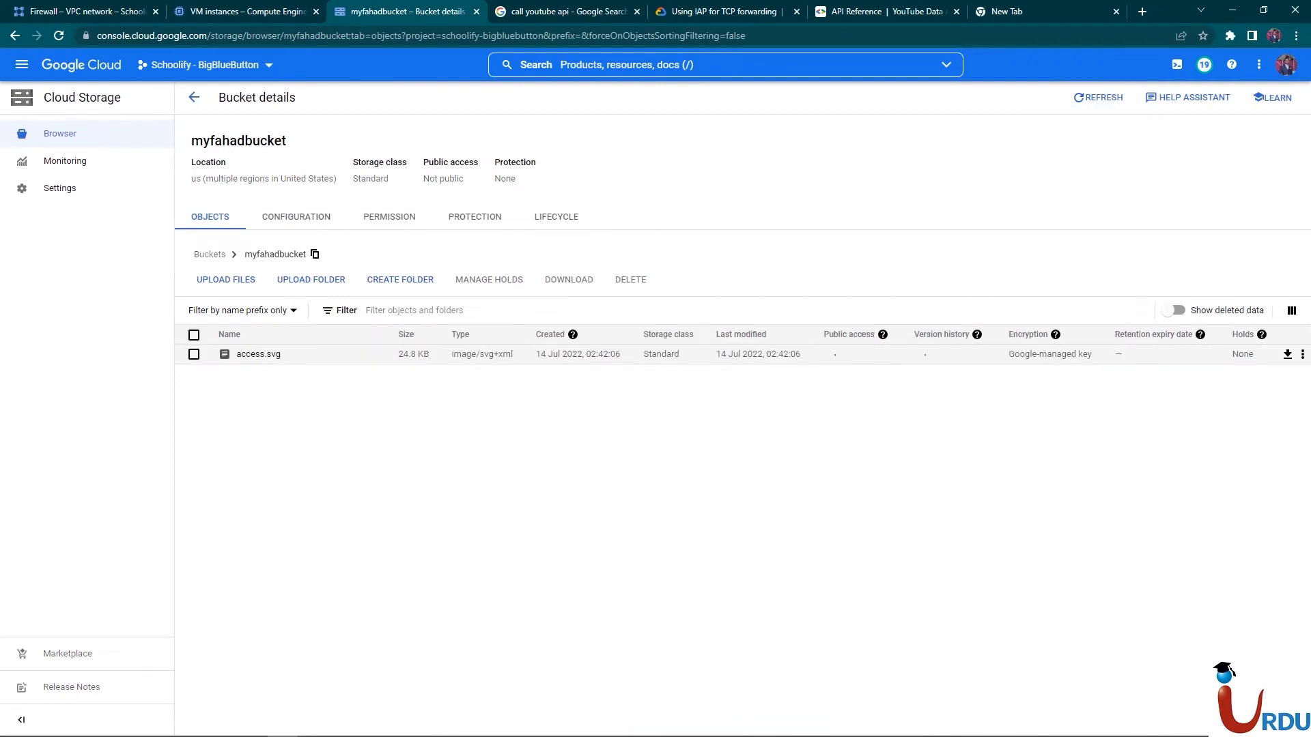
click(258, 354)
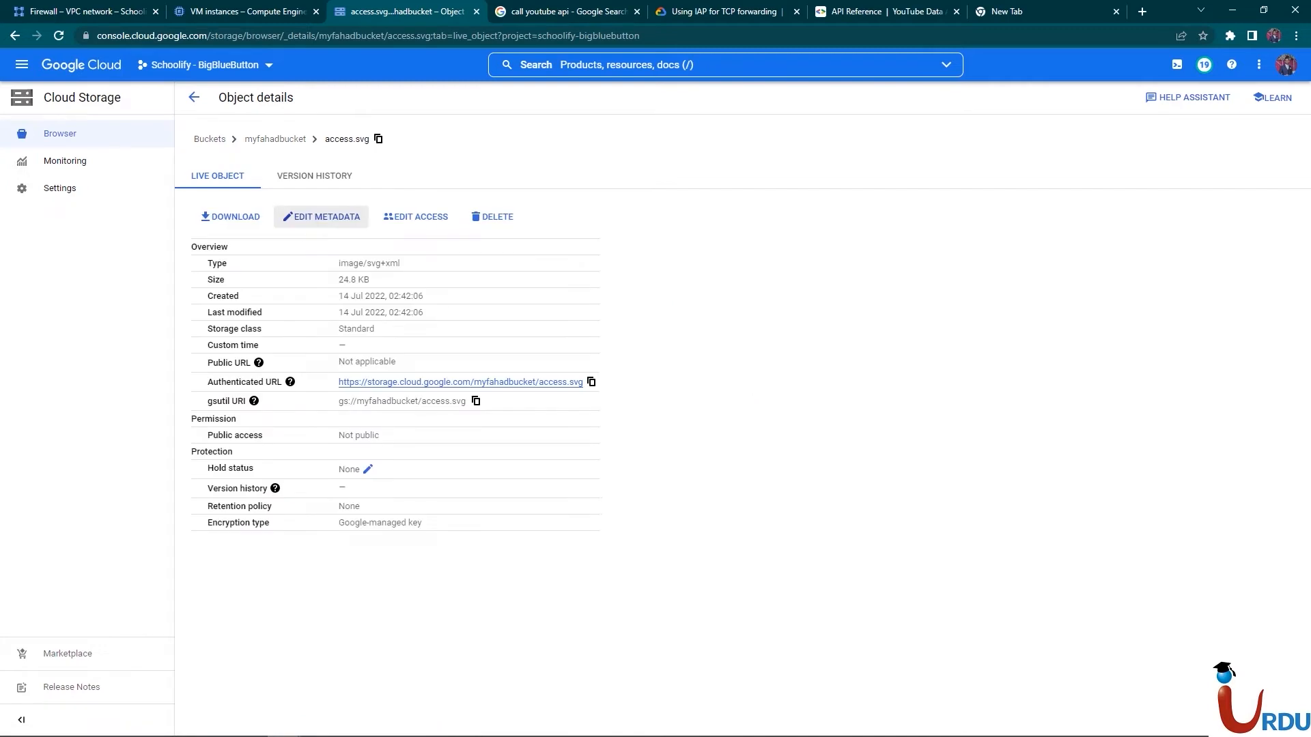
View access.svg through its authenticated URL, close the image, and examine the preview in the object details
click(461, 383)
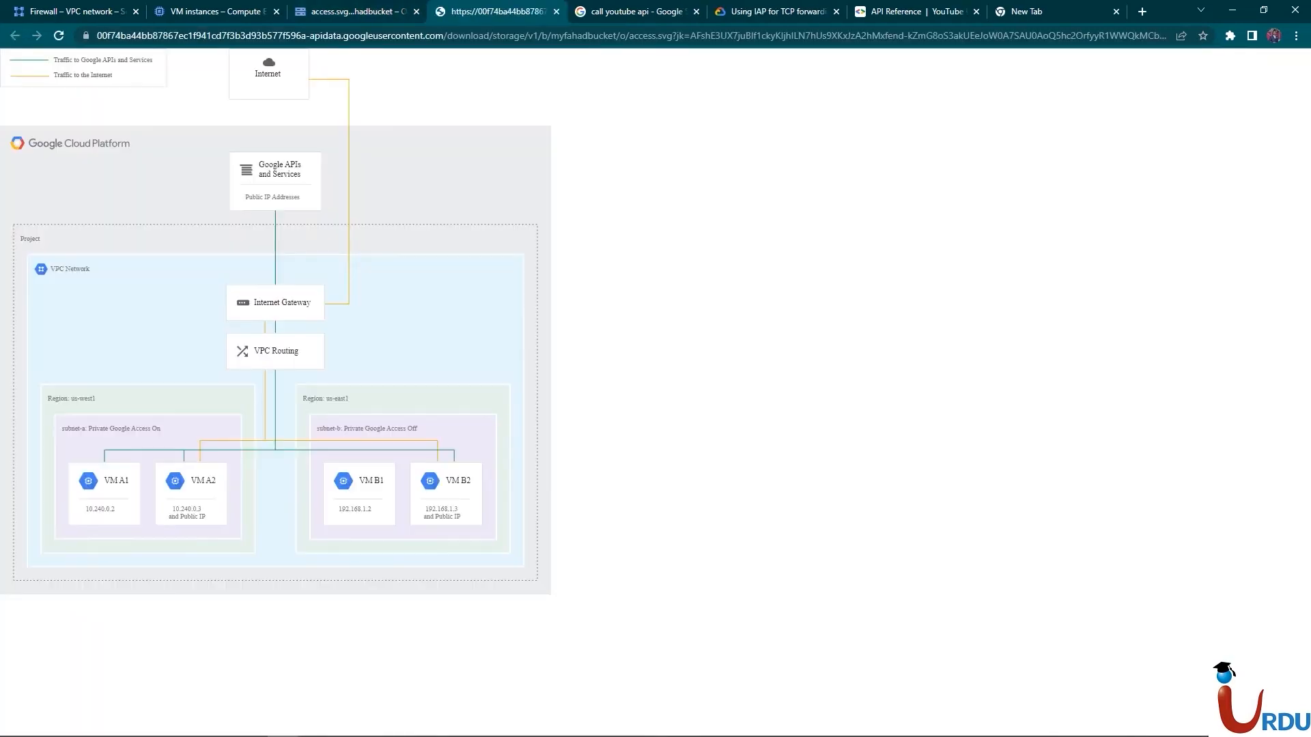
key(ctrl+w)
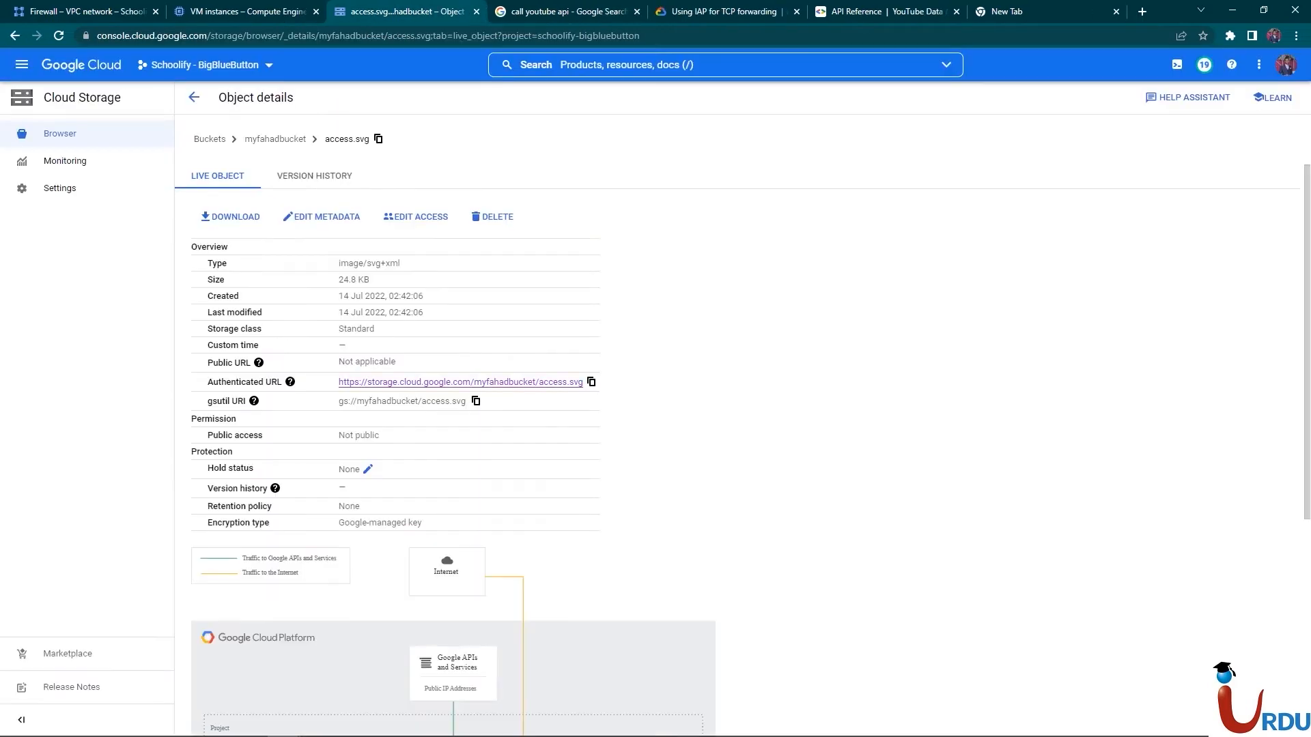
scroll(742, 450, down, 4)
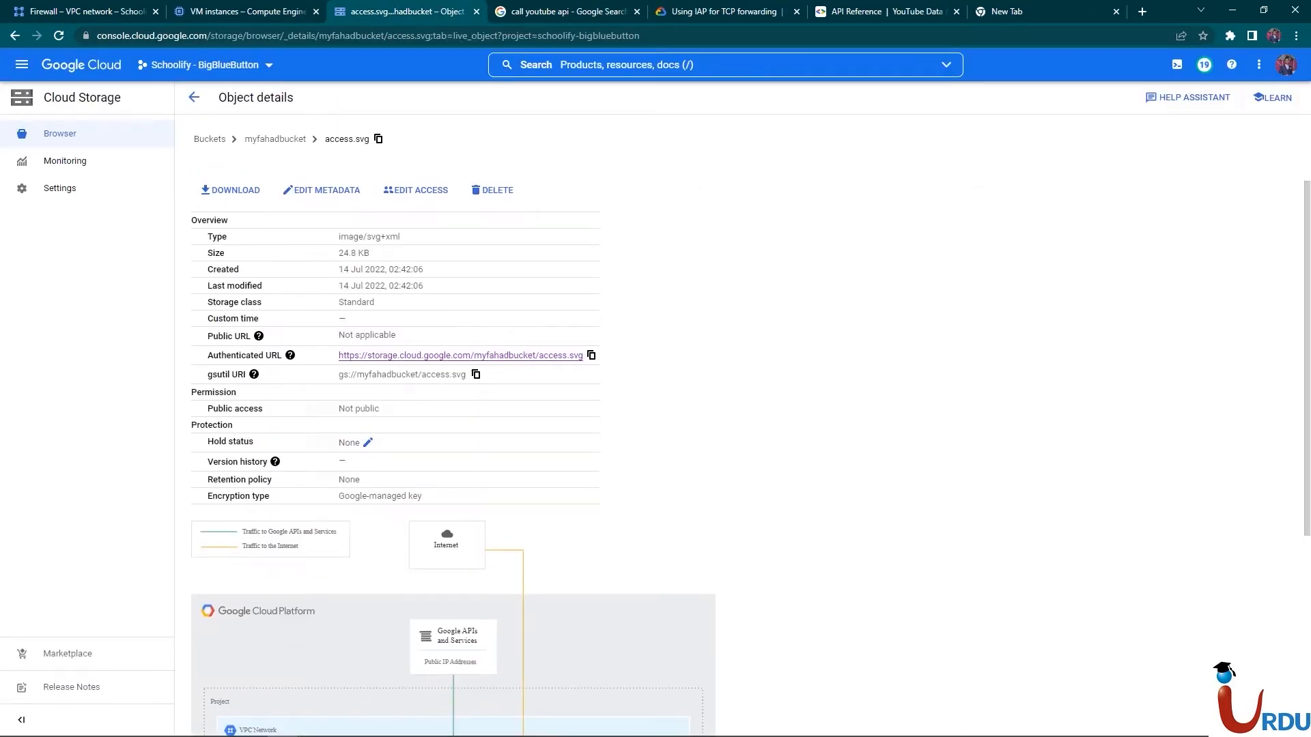
scroll(742, 450, up, 5)
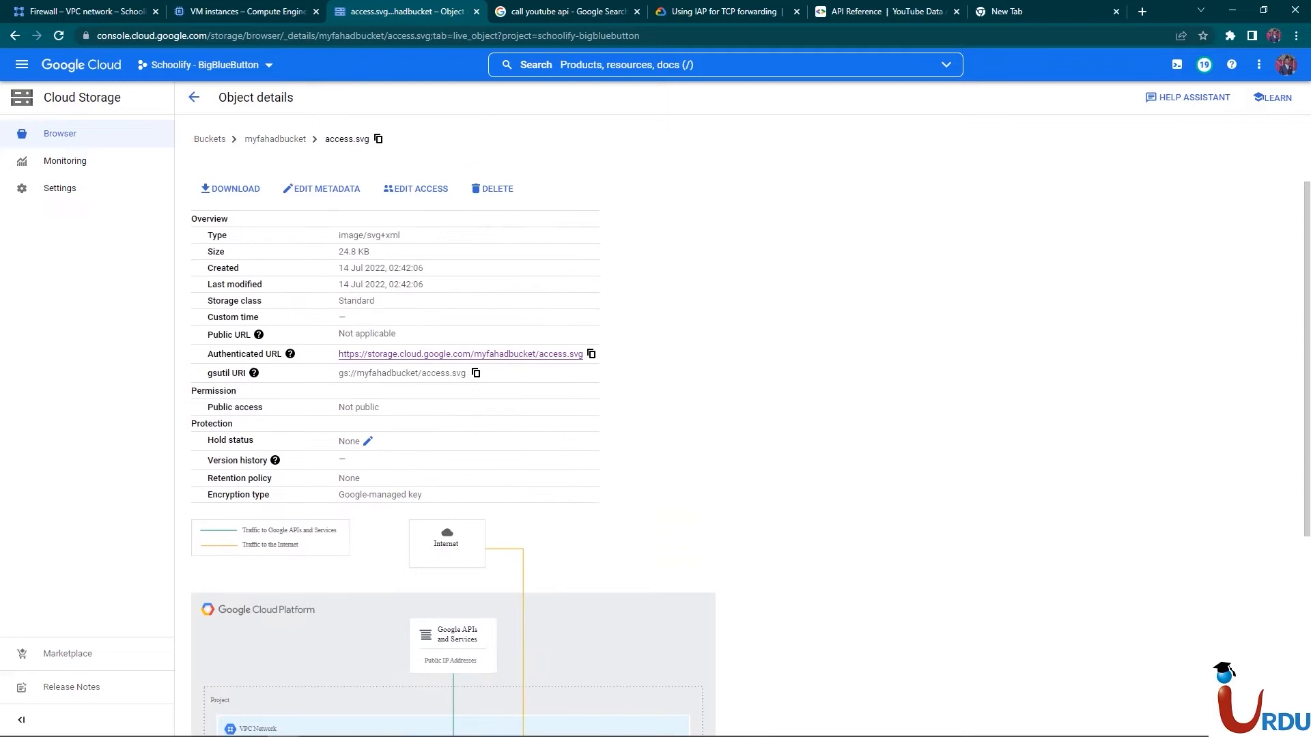
Examine the network diagram preview of access.svg in the object details and return to the object list of myfahadbucket
scroll(742, 451, down, 3)
scroll(742, 450, down, 2)
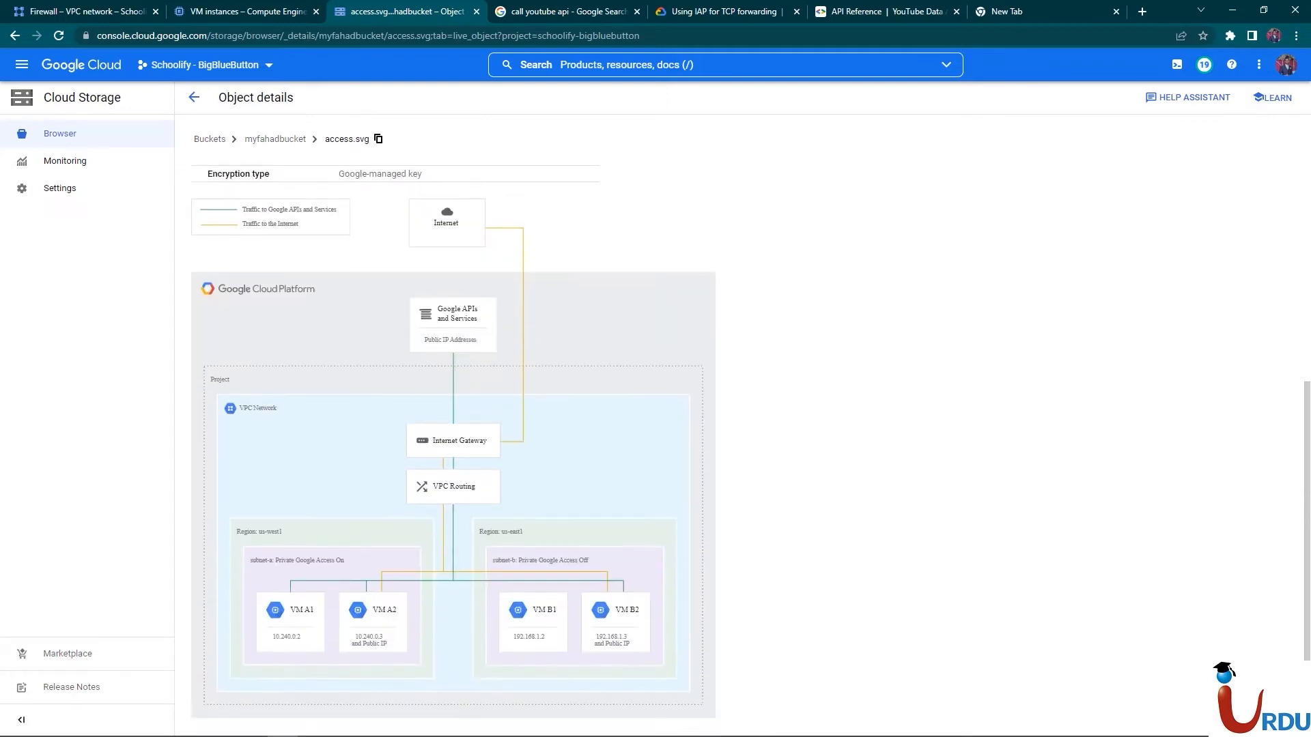
scroll(742, 451, up, 5)
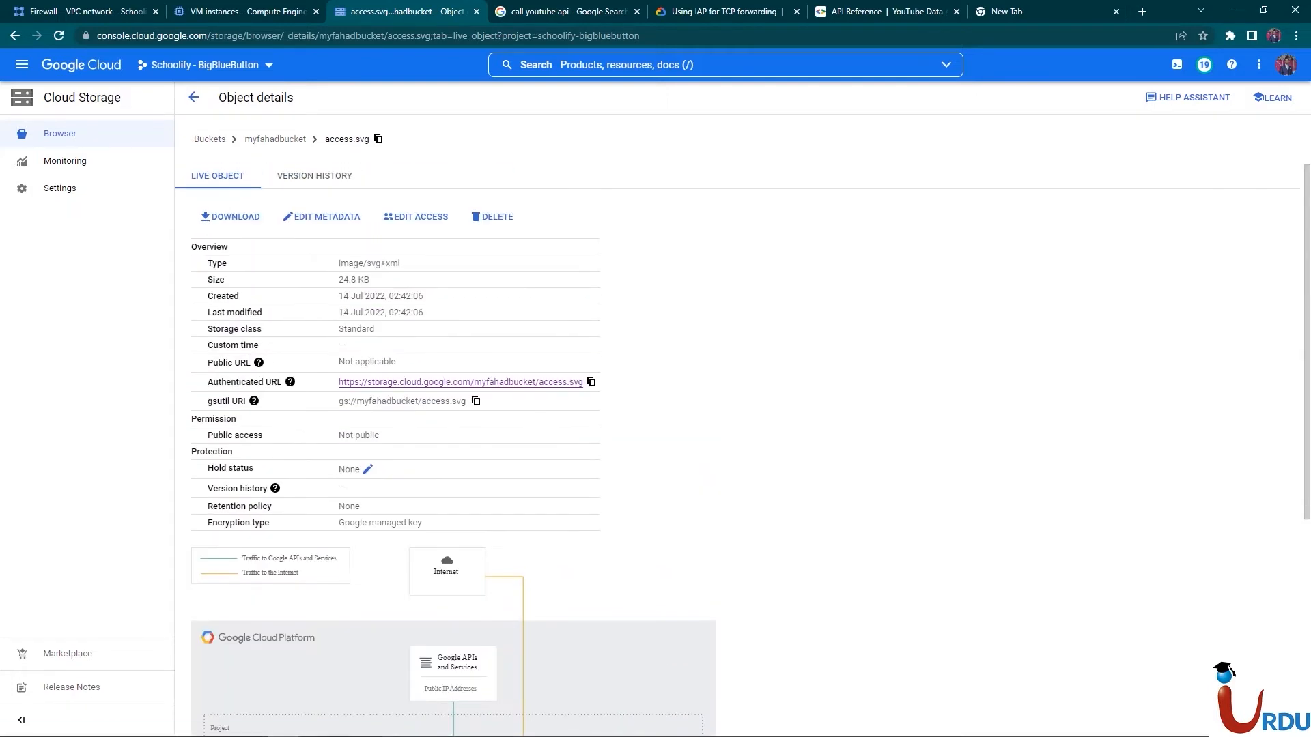
click(275, 139)
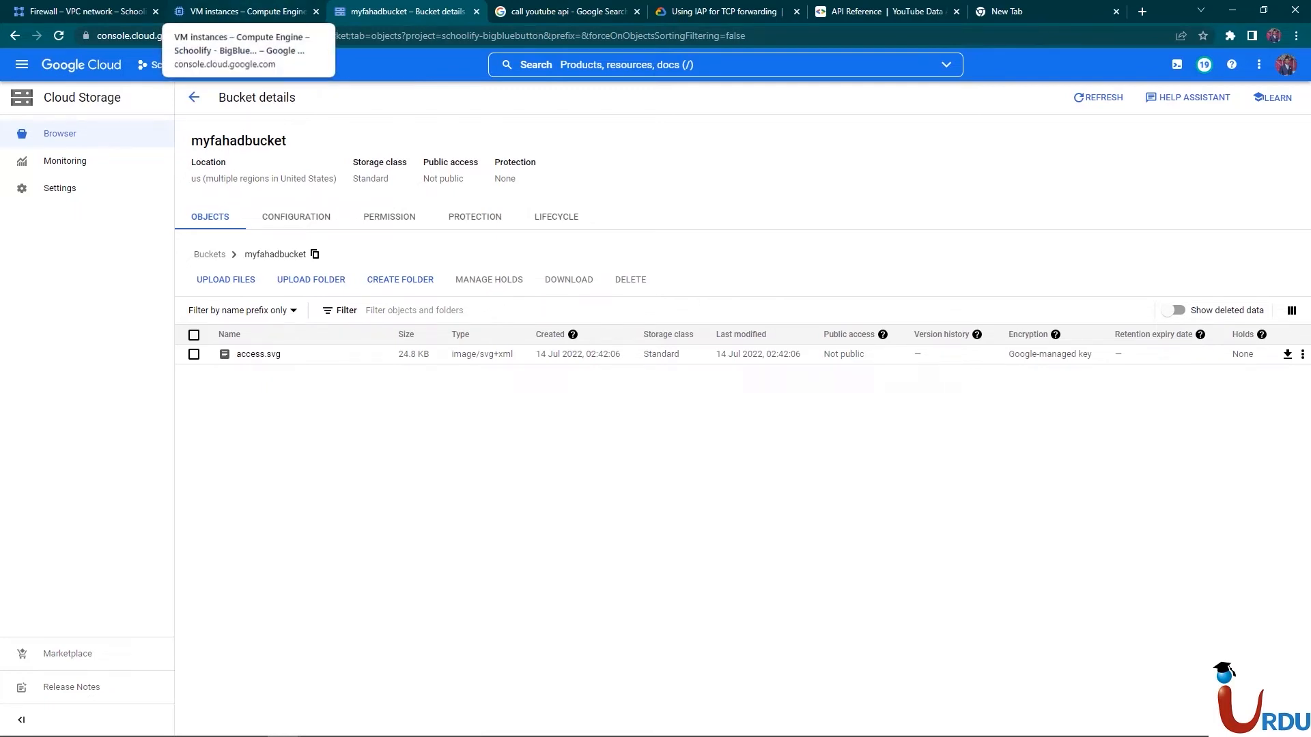
Switch to IAP Desktop, try gsutil cp gs://cloud-training/gcpnet/private/access.svg gs://myfahadbucket on myvm, and widen and reposition the window
click(245, 11)
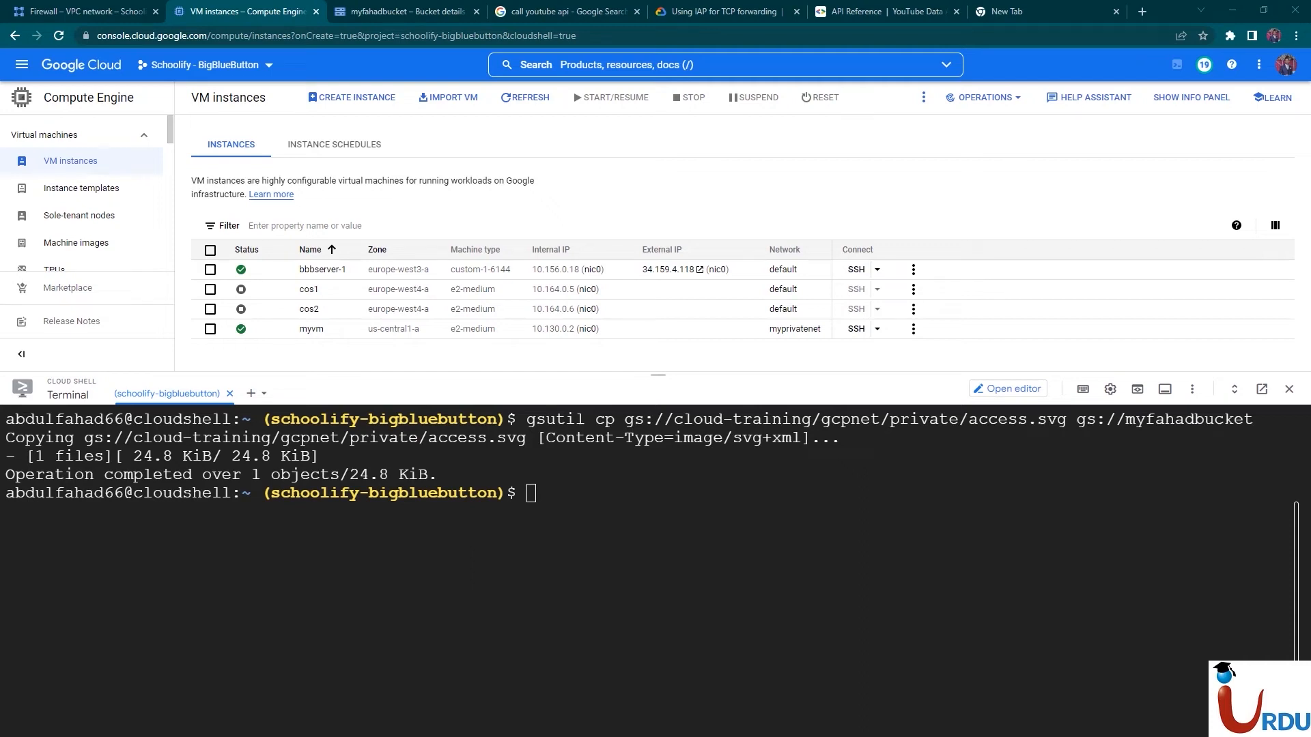
key(alt+Tab)
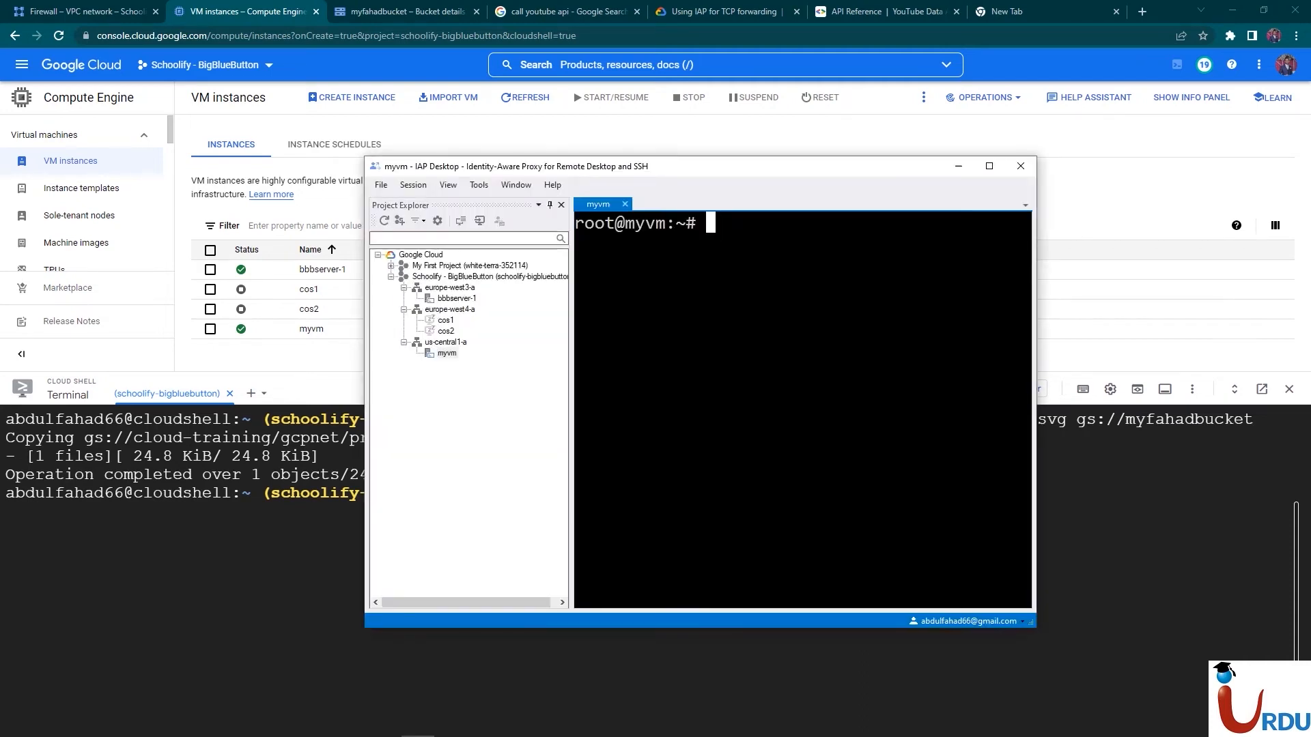
text(gsutil cp gs://cloud-training/gcpnet/private/access.svg gs://myfahadbucket)
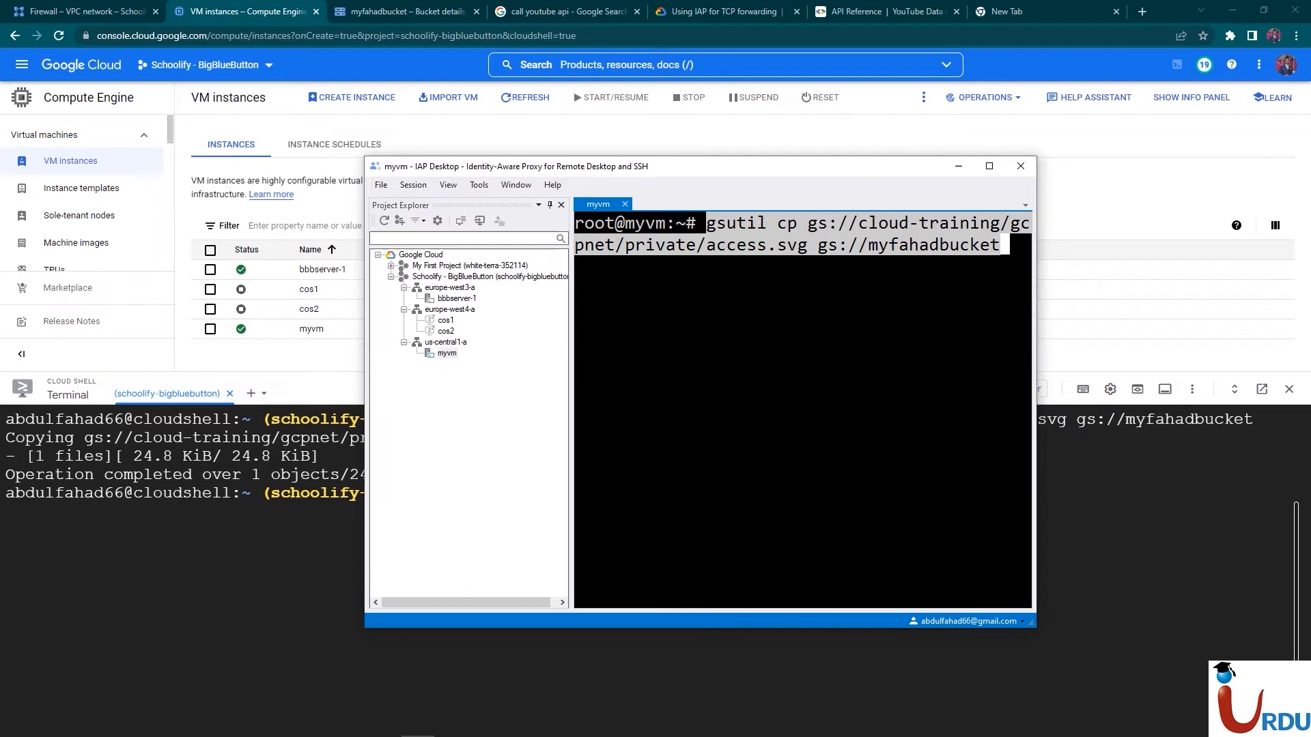
key(Return)
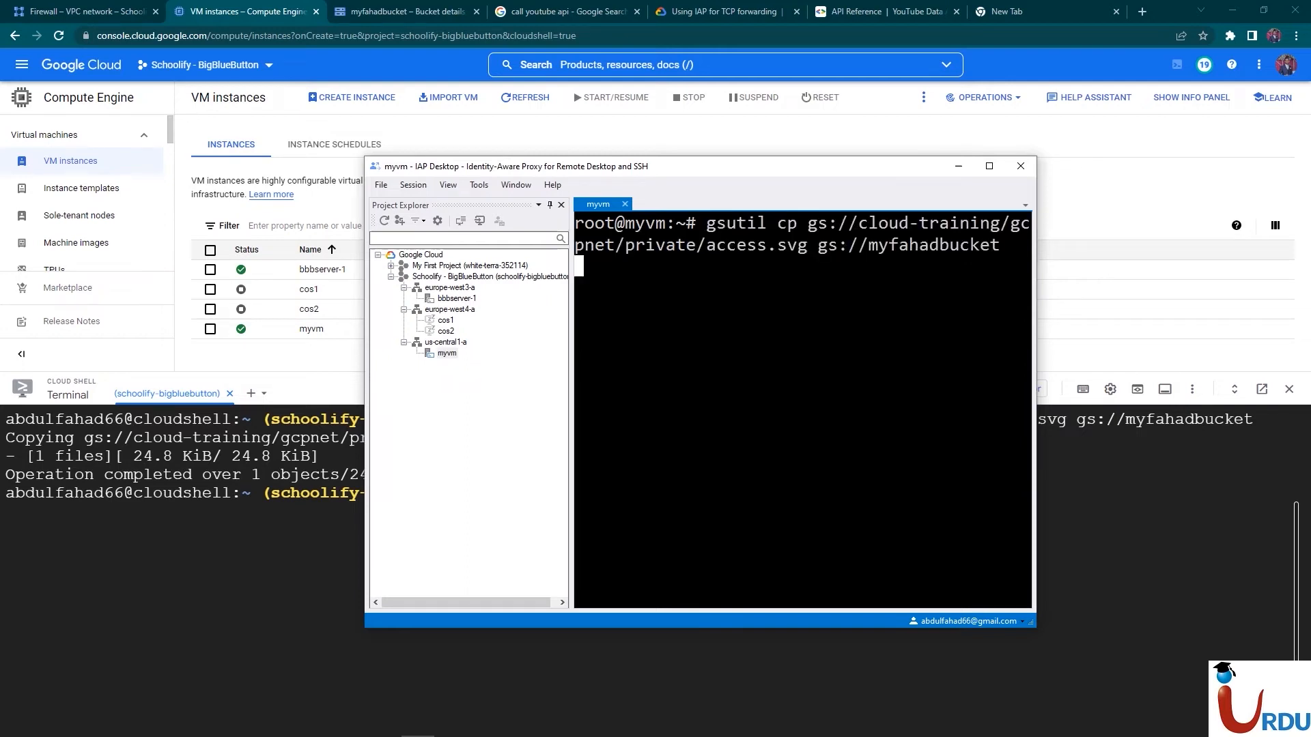
drag(1037, 442, 1250, 451)
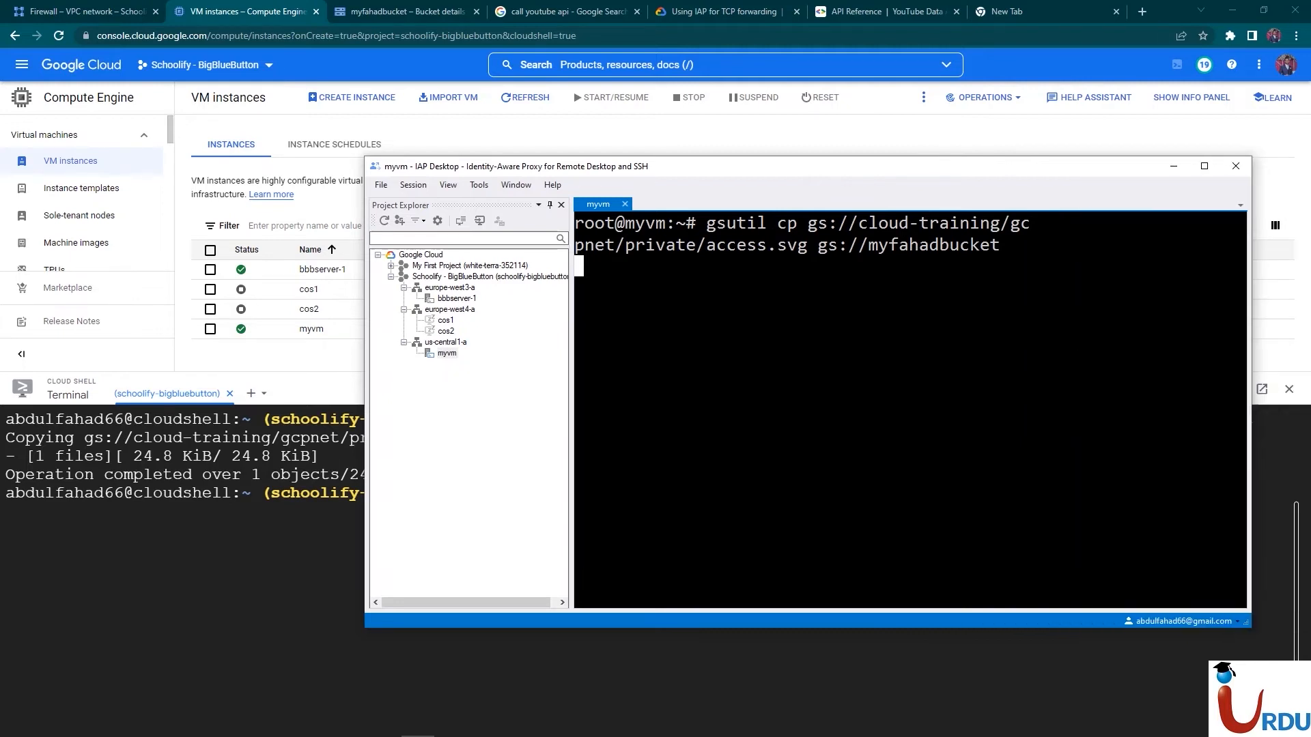
drag(872, 169, 701, 157)
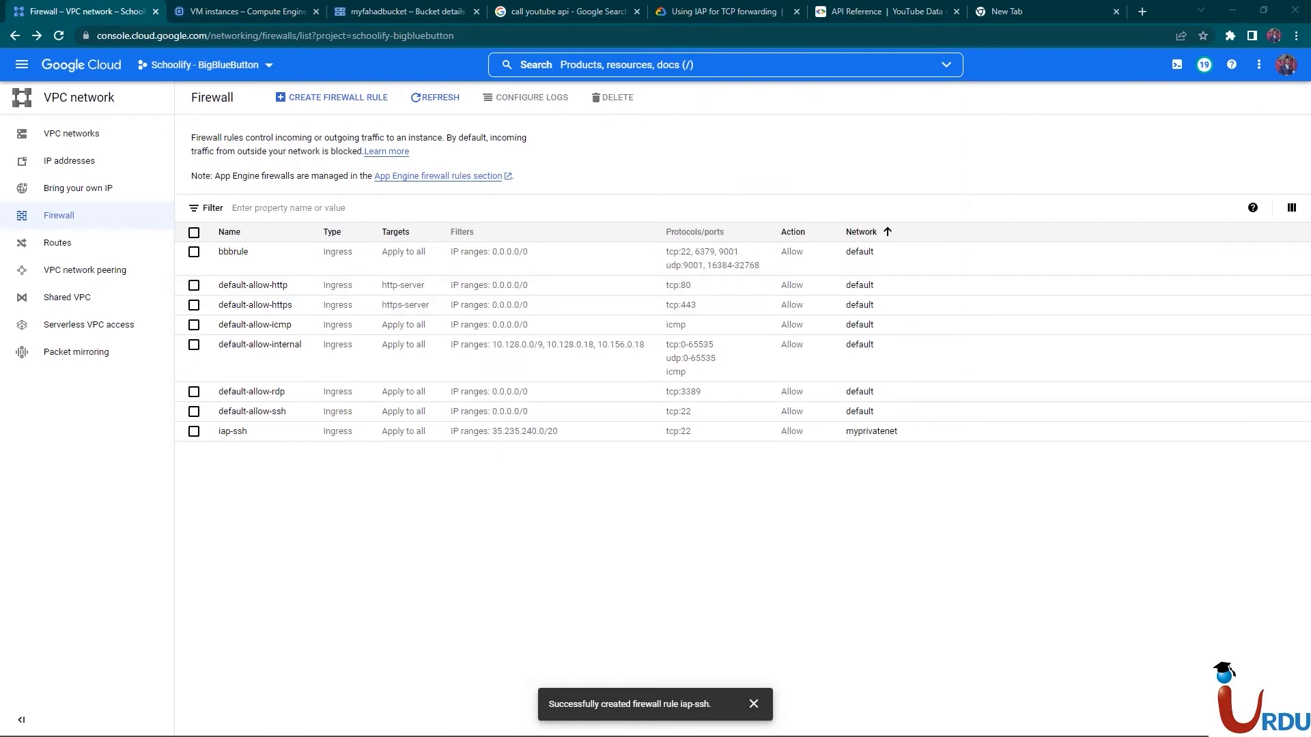
Interrupt the running gsutil copy in the myvm session and clear the terminal
key(alt+Tab)
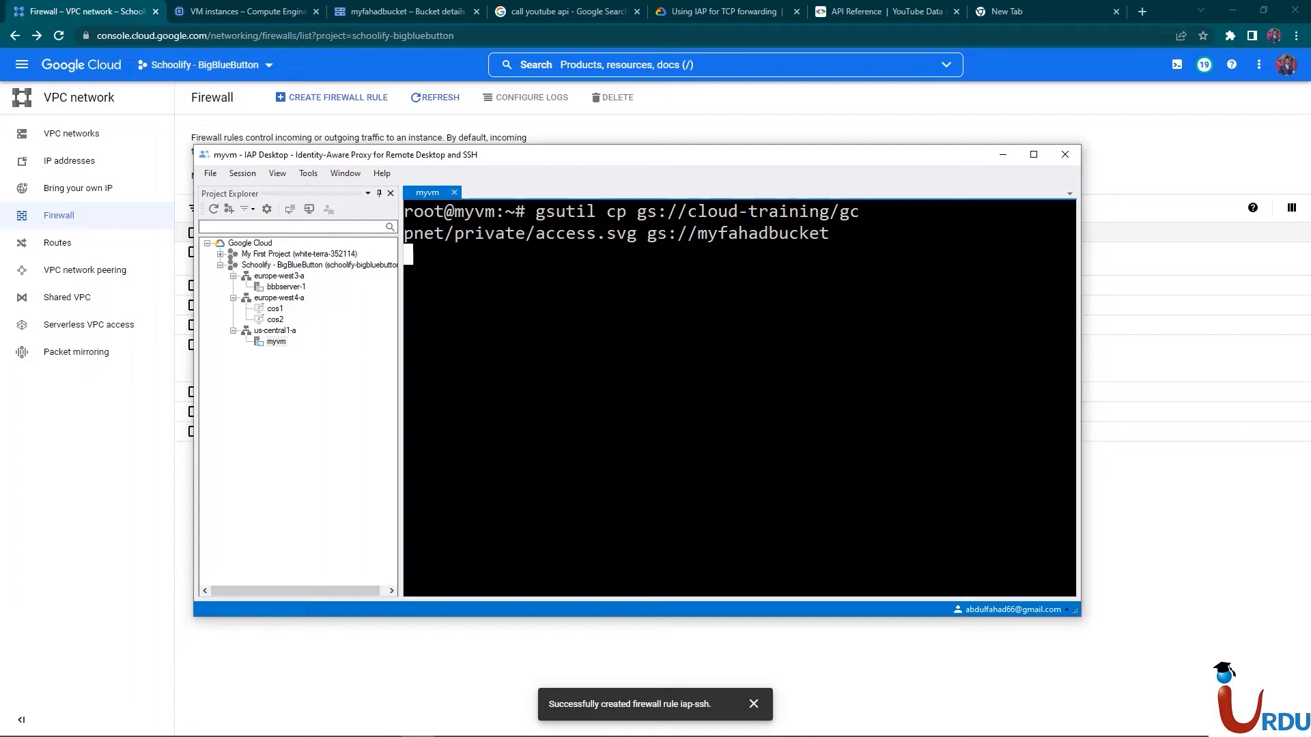
key(ctrl+c)
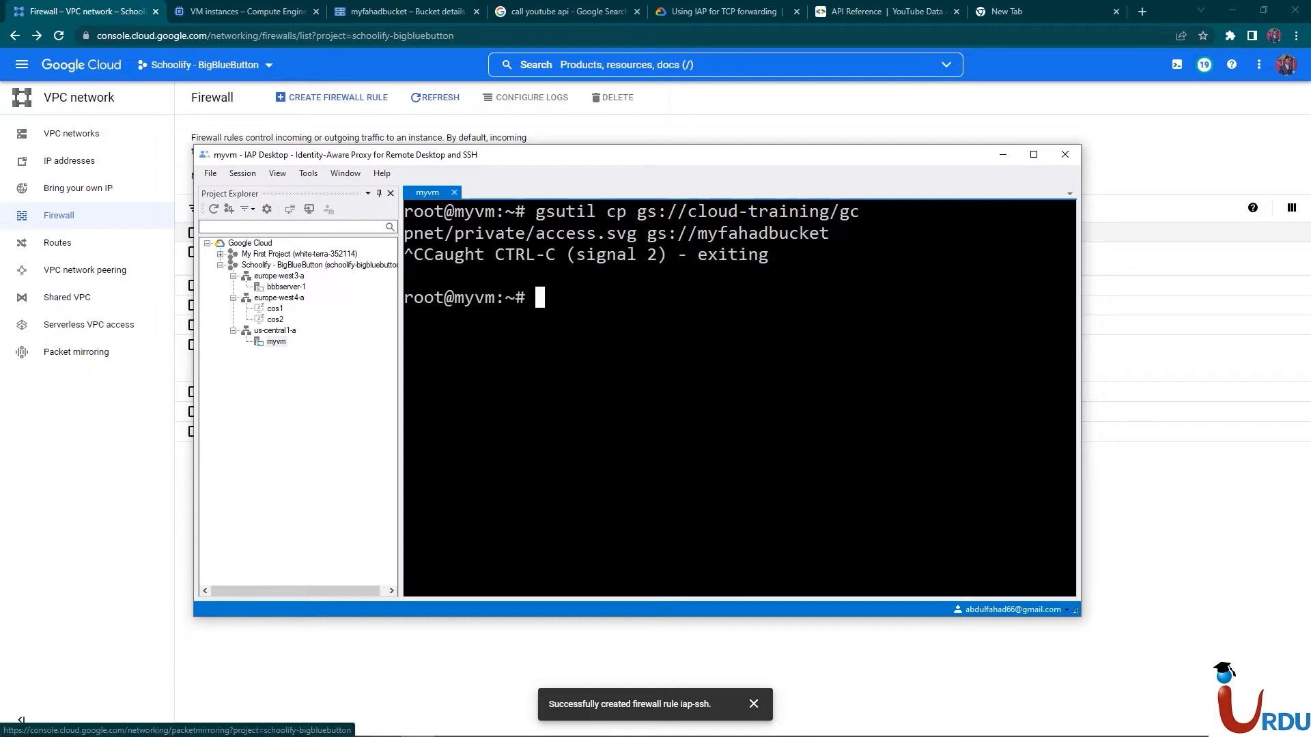
text(clear)
key(Return)
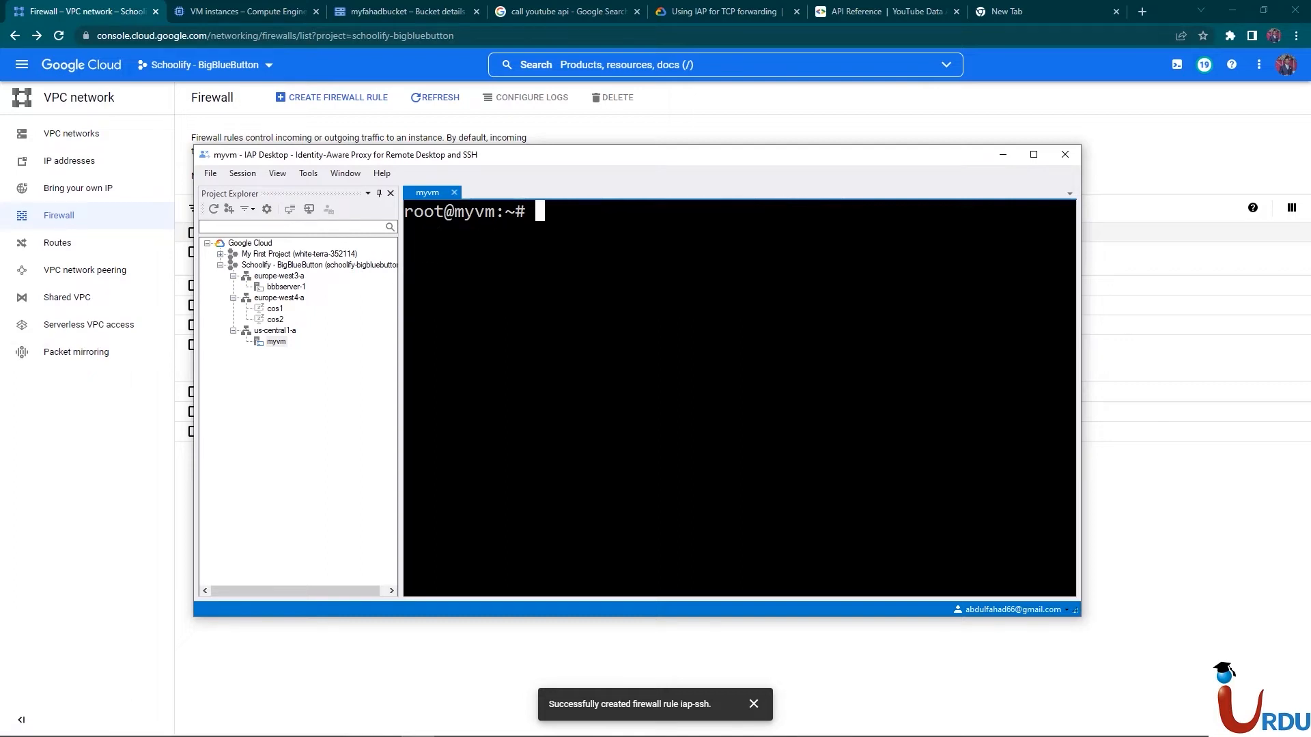
Switch to the Google Cloud console and turn on Private Google Access for the us-sub subnet of myprivatenet, saving the change
key(alt+Tab)
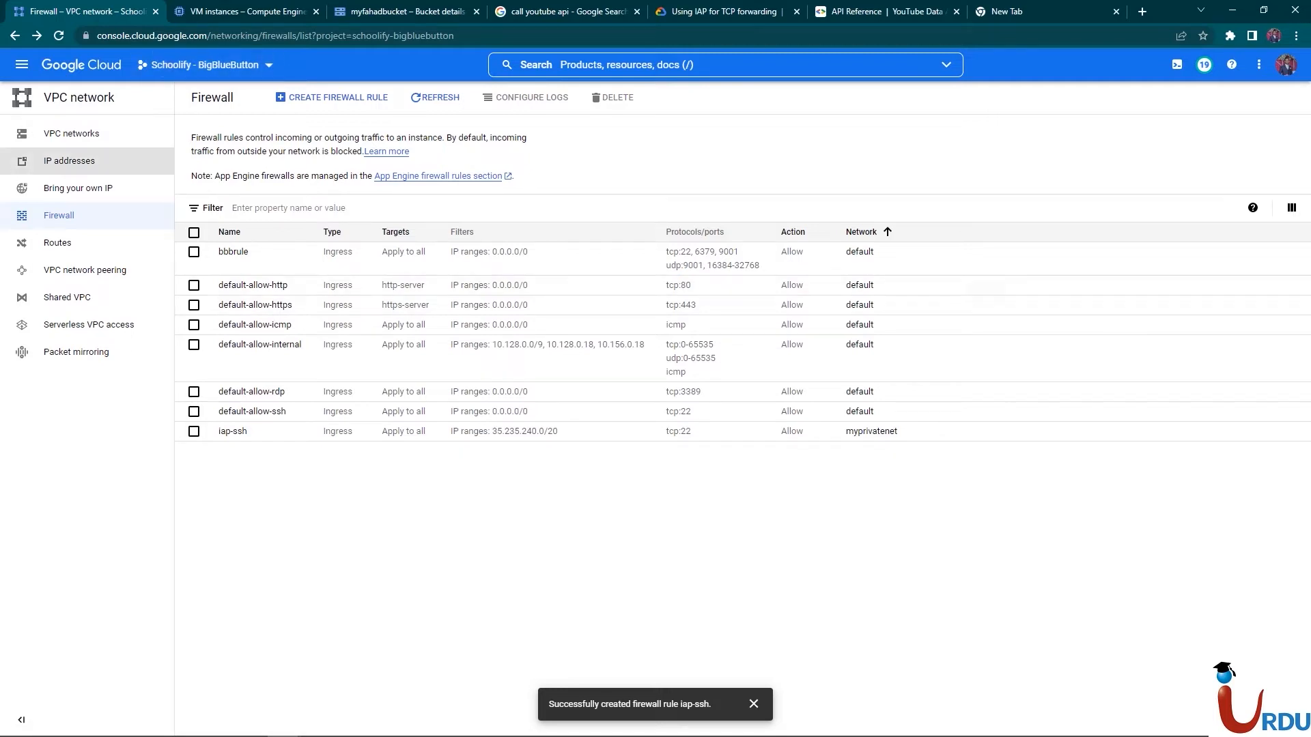
click(71, 133)
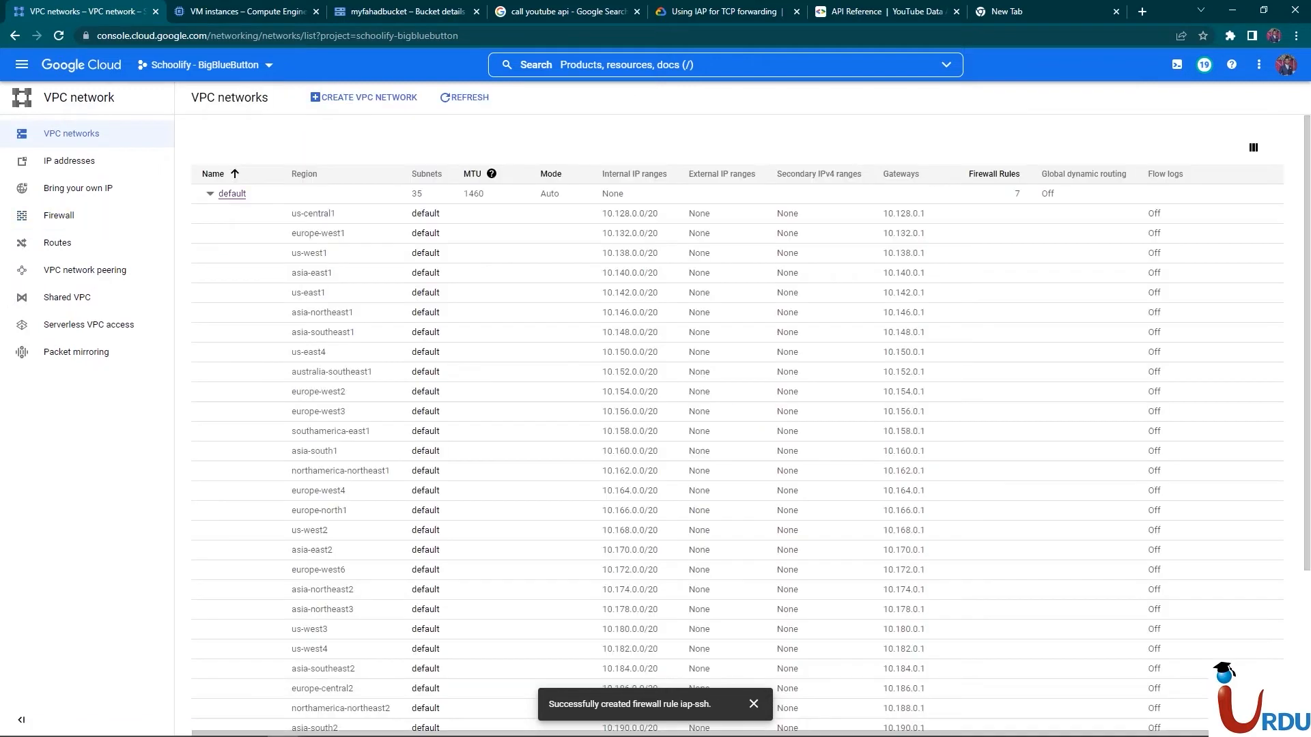
click(210, 193)
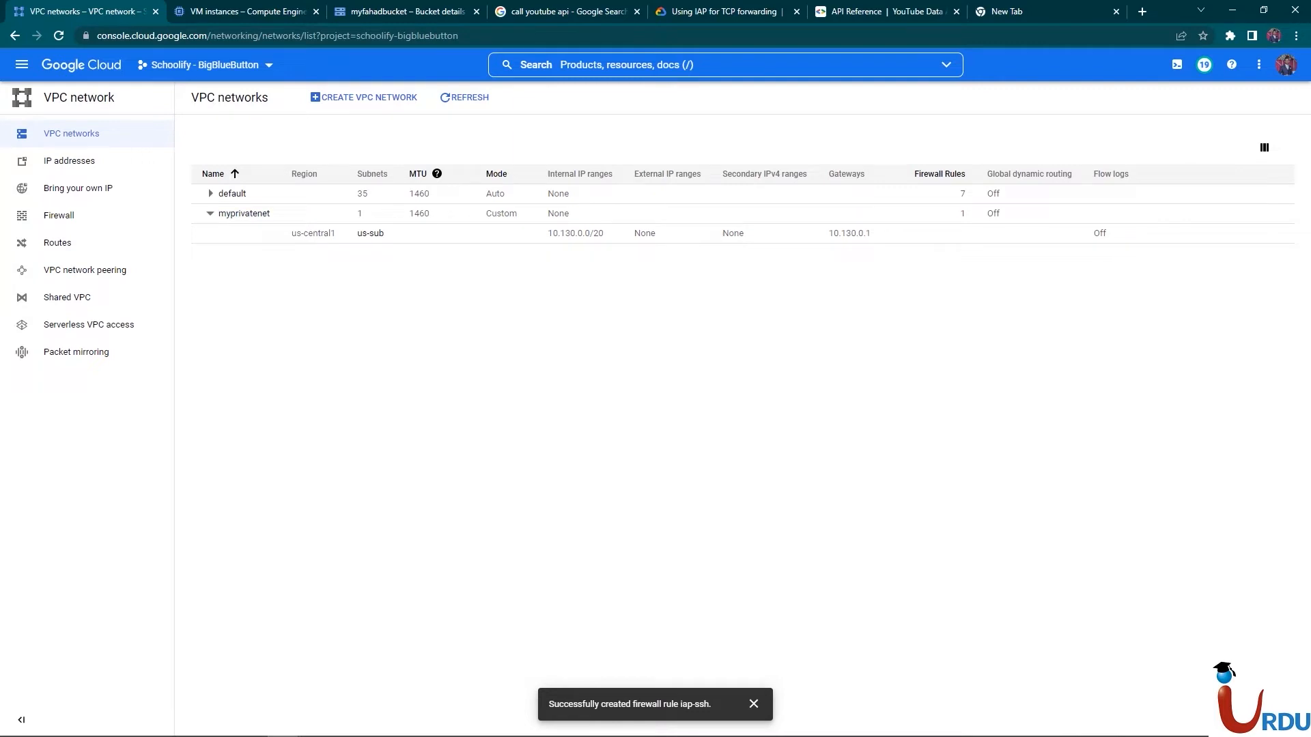
click(371, 233)
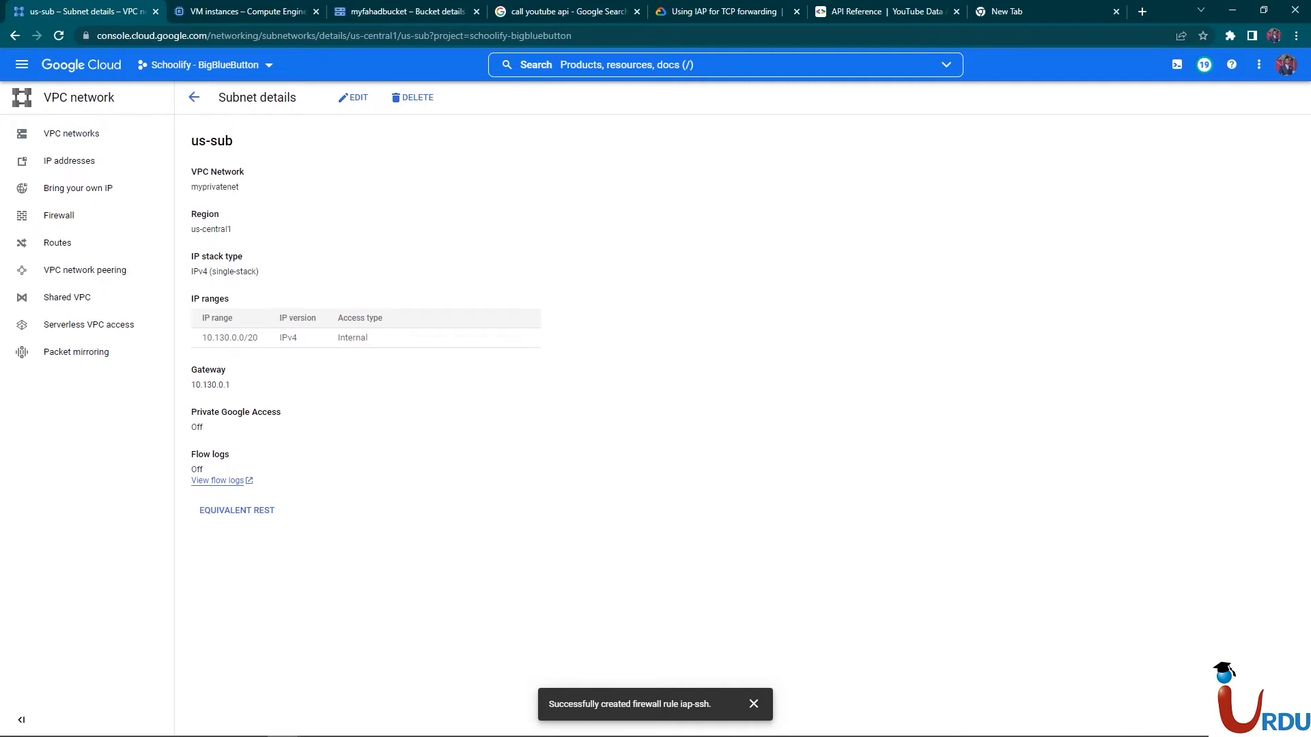
click(353, 97)
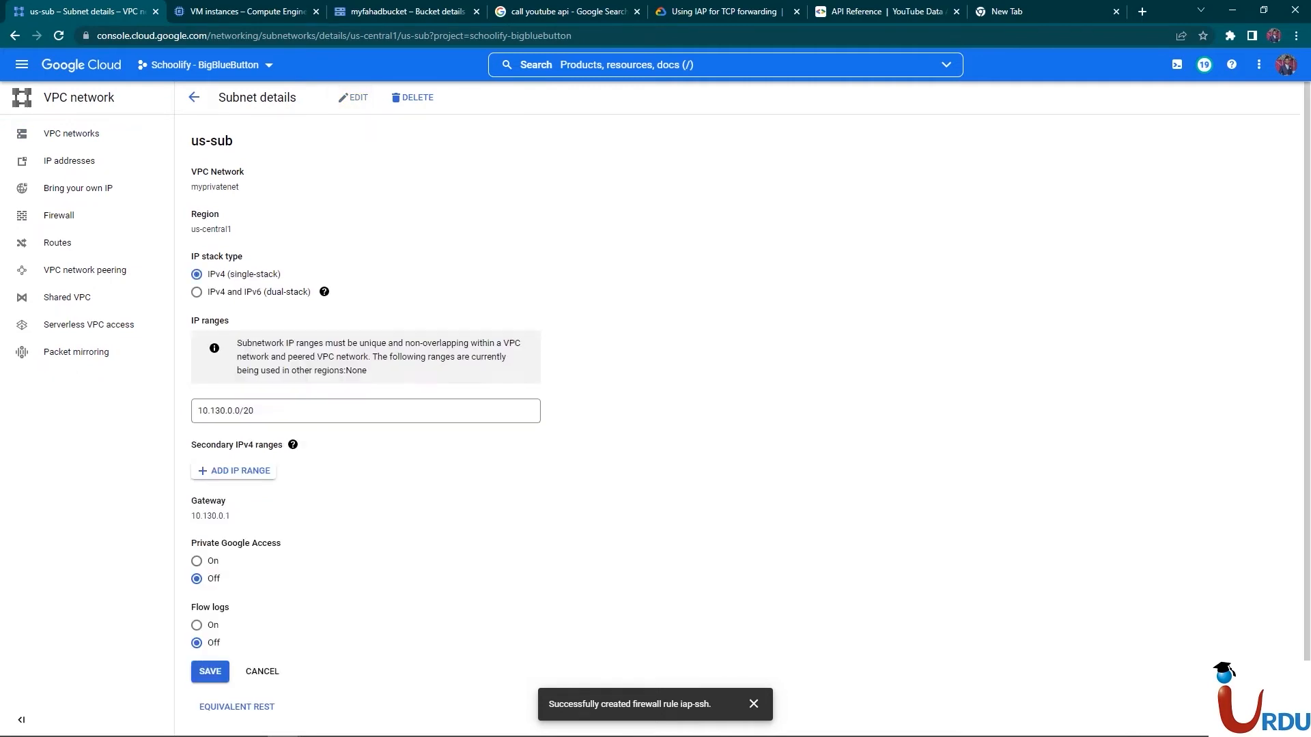
click(196, 562)
click(210, 671)
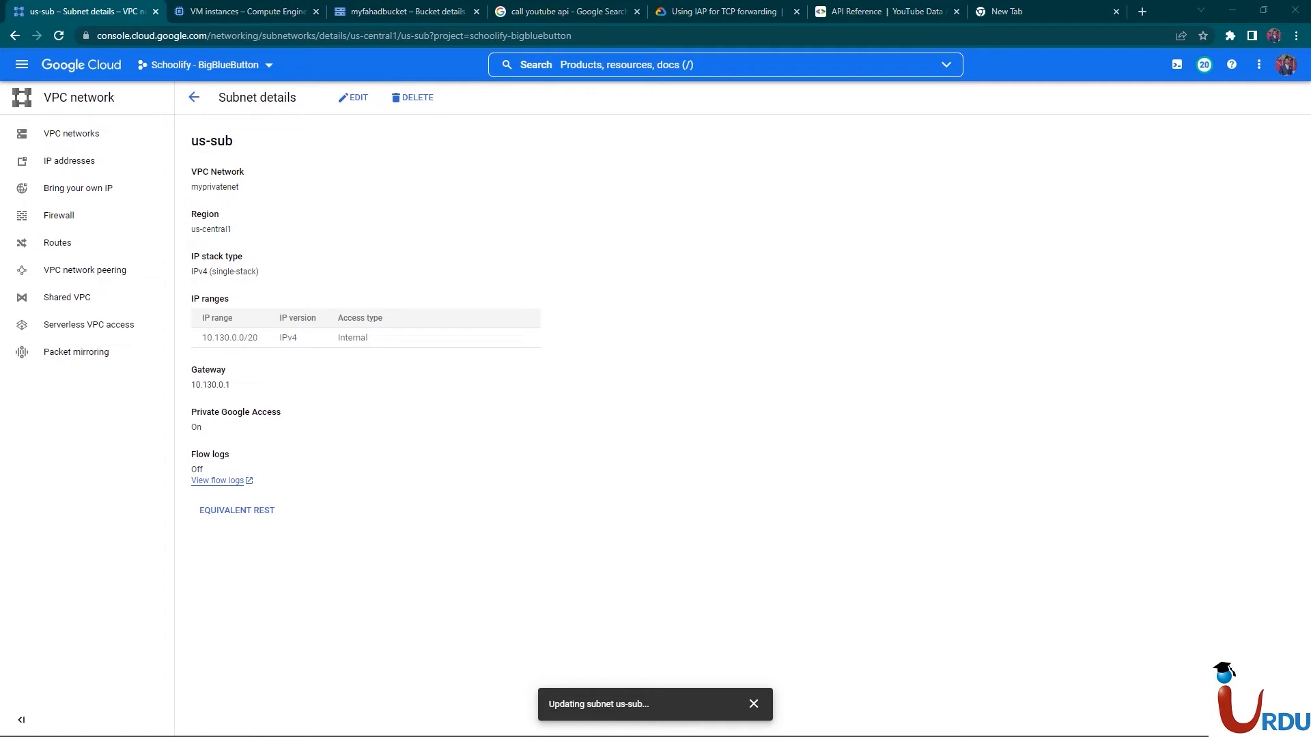
Switch to IAP Desktop and try twice to copy gs://cloud-training/gcpnet/private/access.svg to gs://myfahadbucket with gsutil cp on myvm
key(alt+Tab)
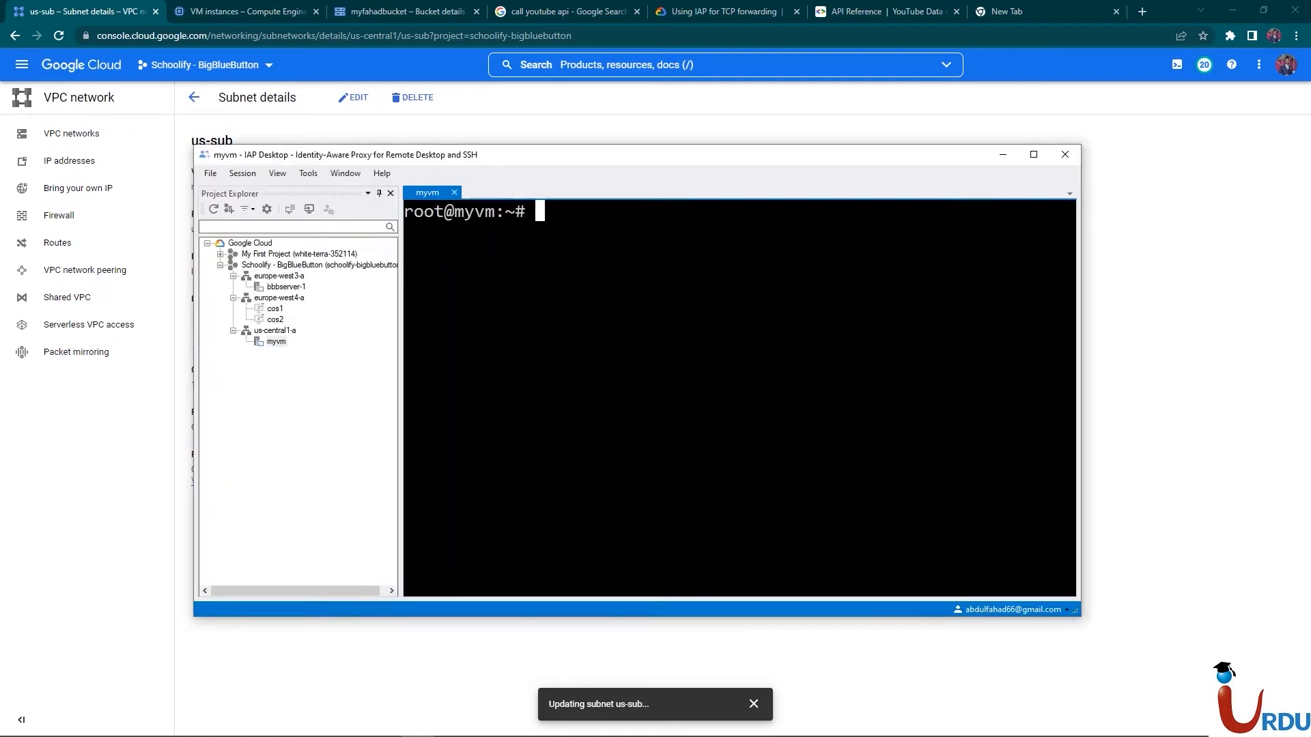
text(clear)
key(Return)
key(ctrl+v)
key(Return)
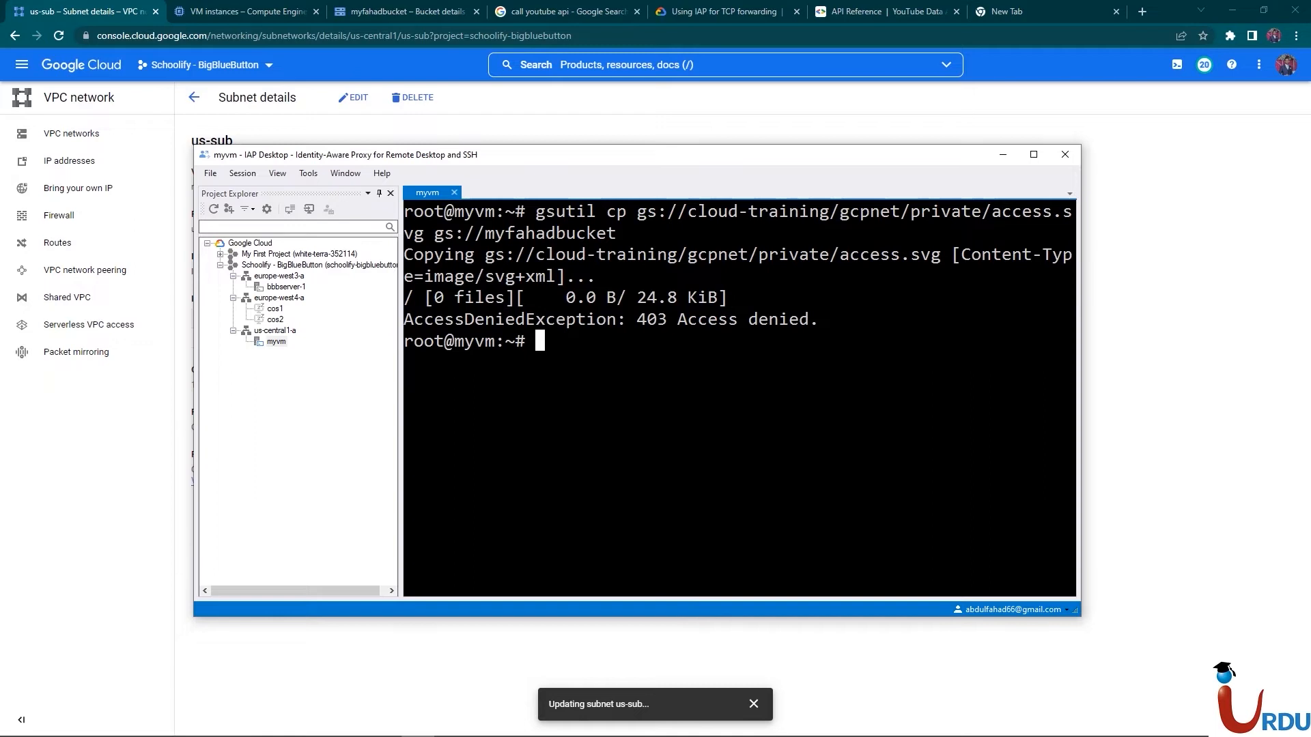
key(Up)
key(Return)
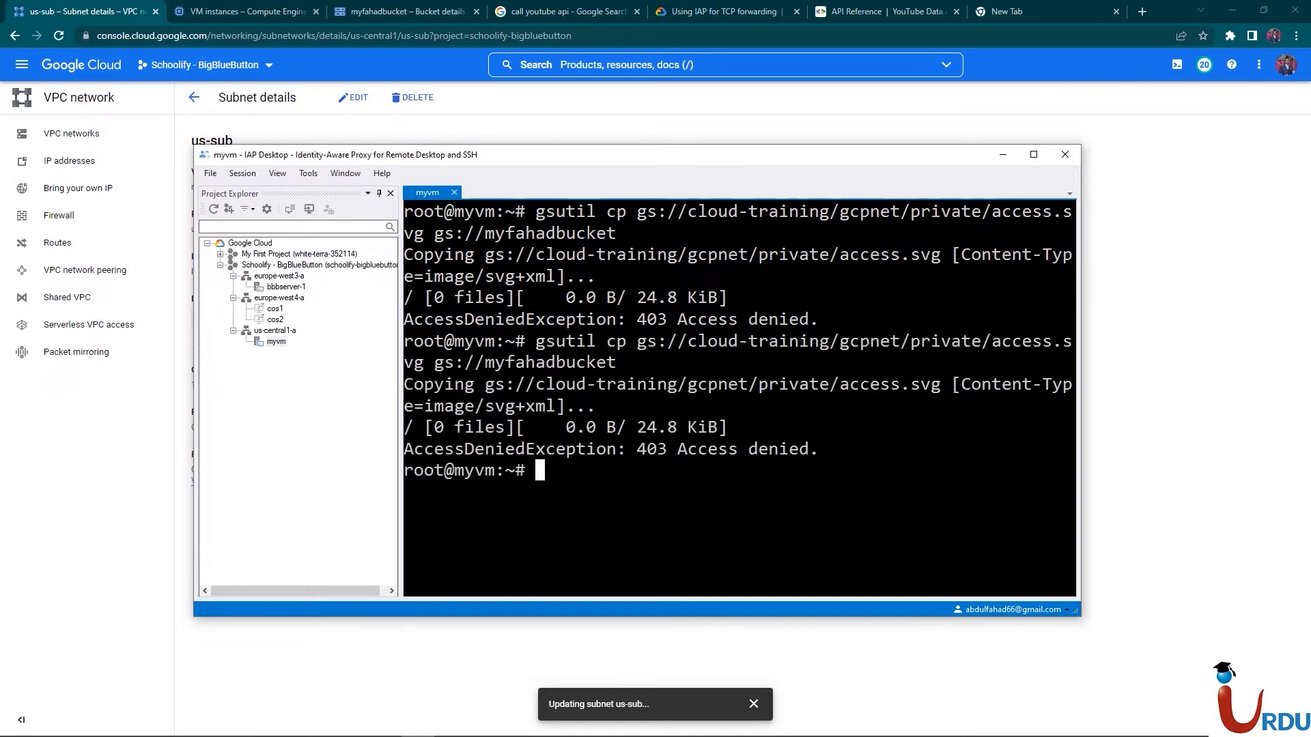
Clear the myvm terminal and retry the gsutil copy of access.svg to gs://myfahadbucket
text(clear)
key(Return)
key(Up)
key(Up)
key(Return)
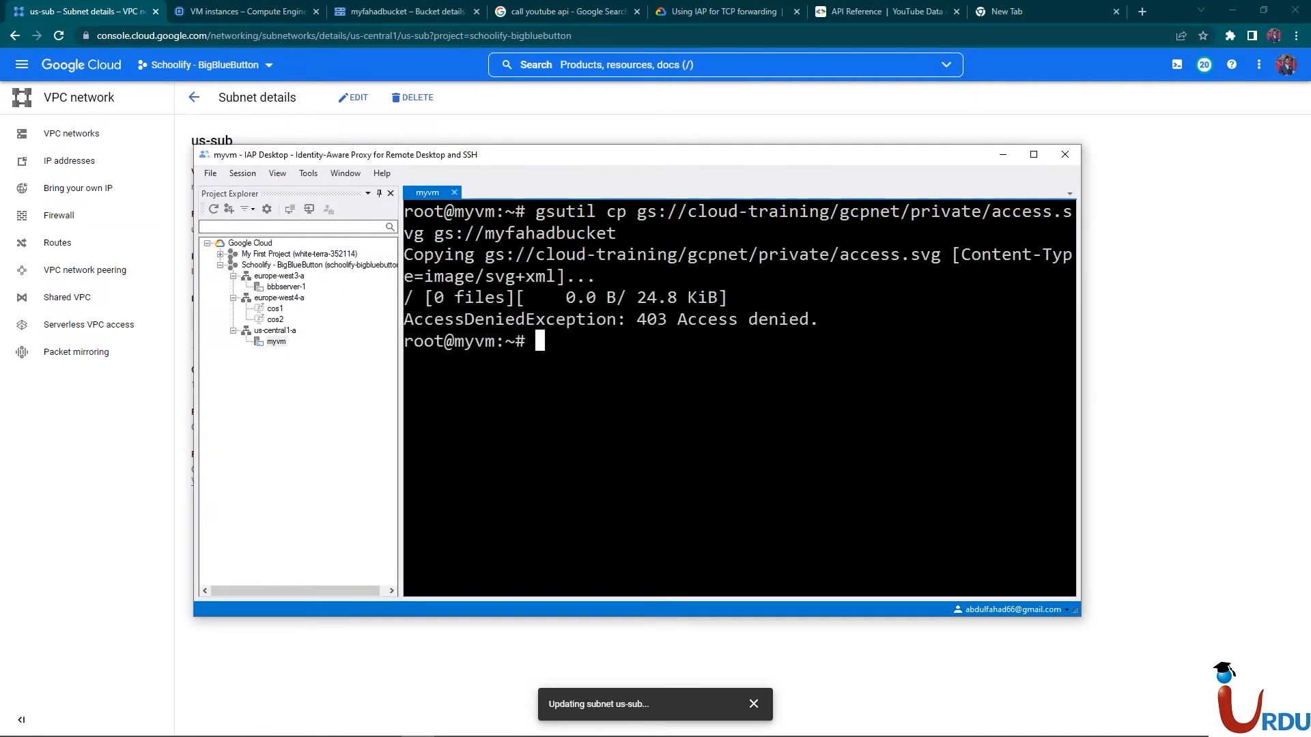
Switch to the Google Cloud console and check the notifications for the status of the us-sub subnet update
key(alt+Tab)
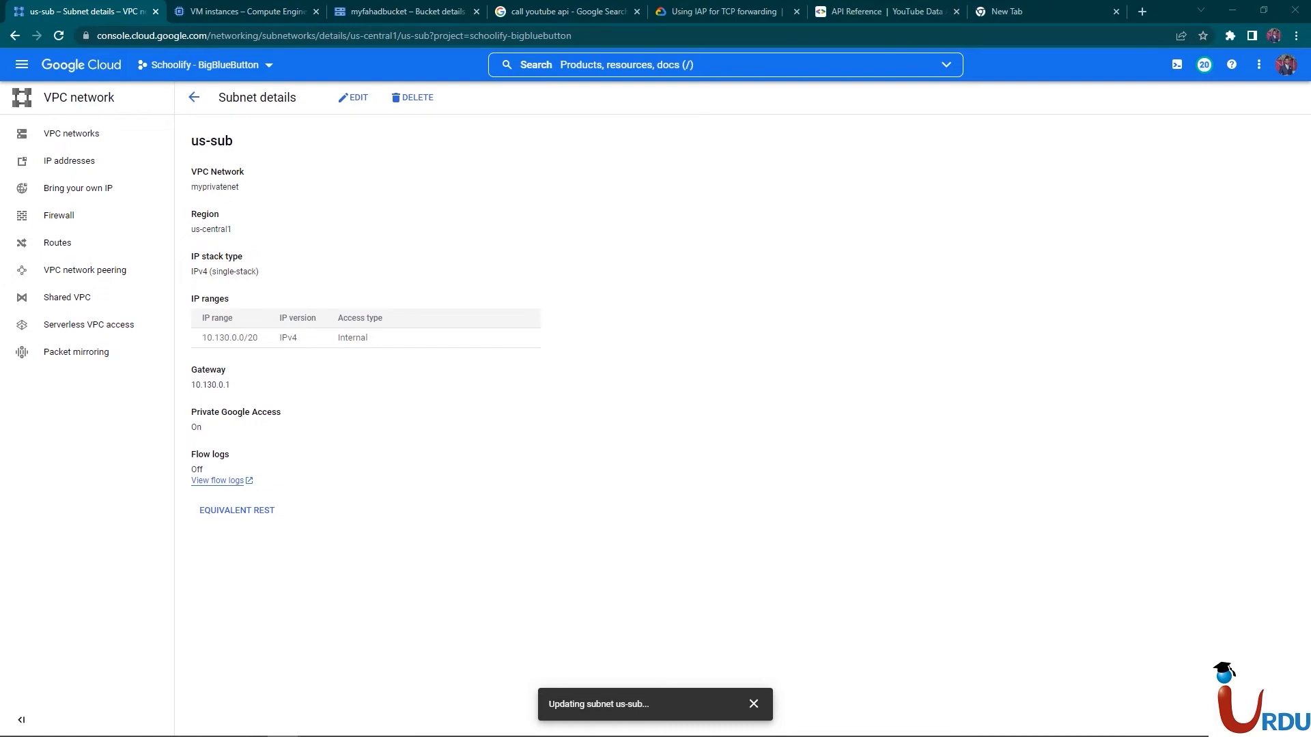
click(1203, 64)
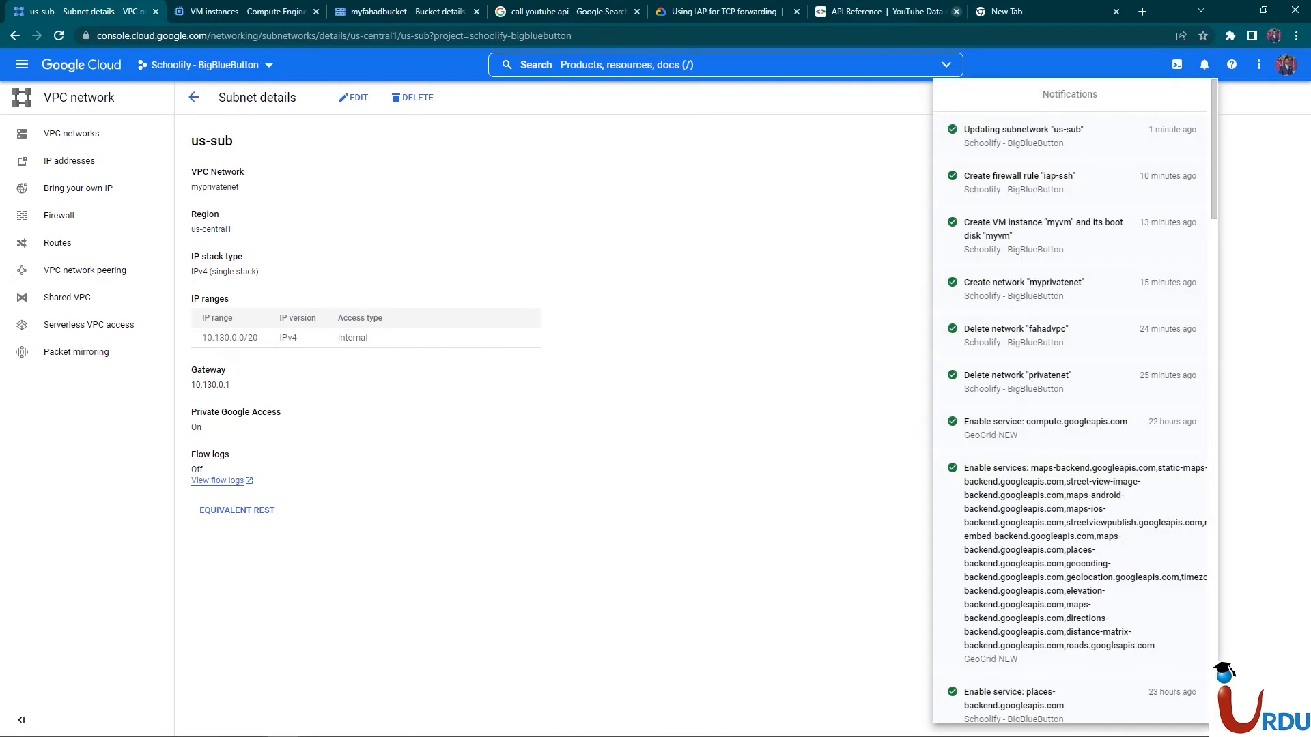
click(837, 213)
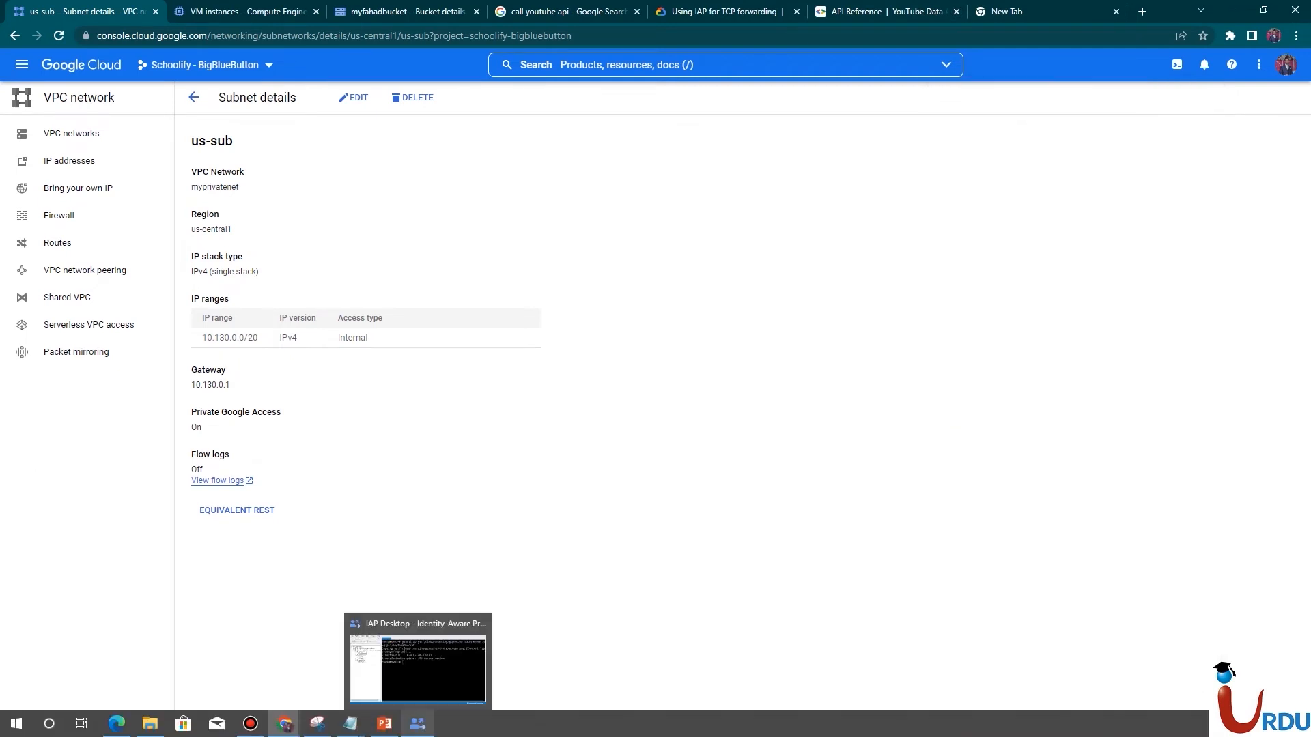
Switch to IAP Desktop, clear the myvm terminal, run gsutil cp gs://myfahadbucket/*.svg . and list the directory's files
click(417, 728)
text(clear)
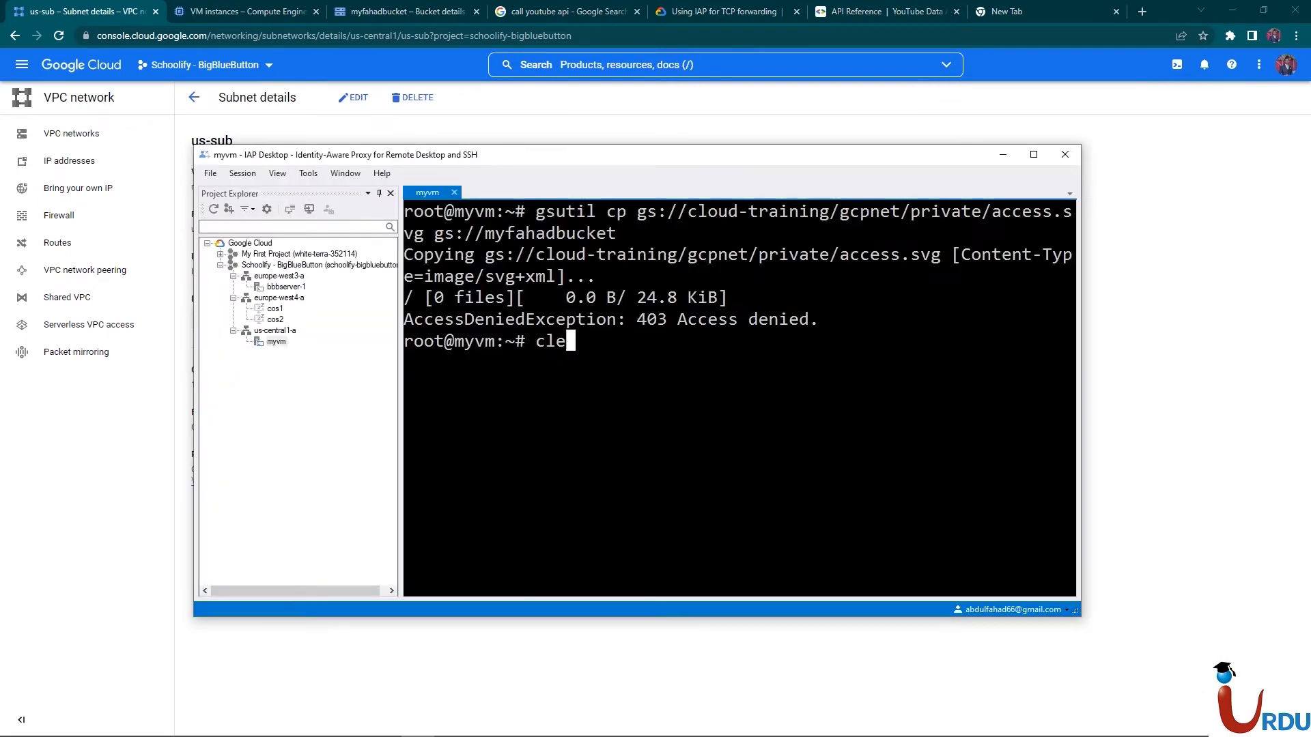
key(Return)
text(gsutil cp gs://myfahadbucket/*.svg .)
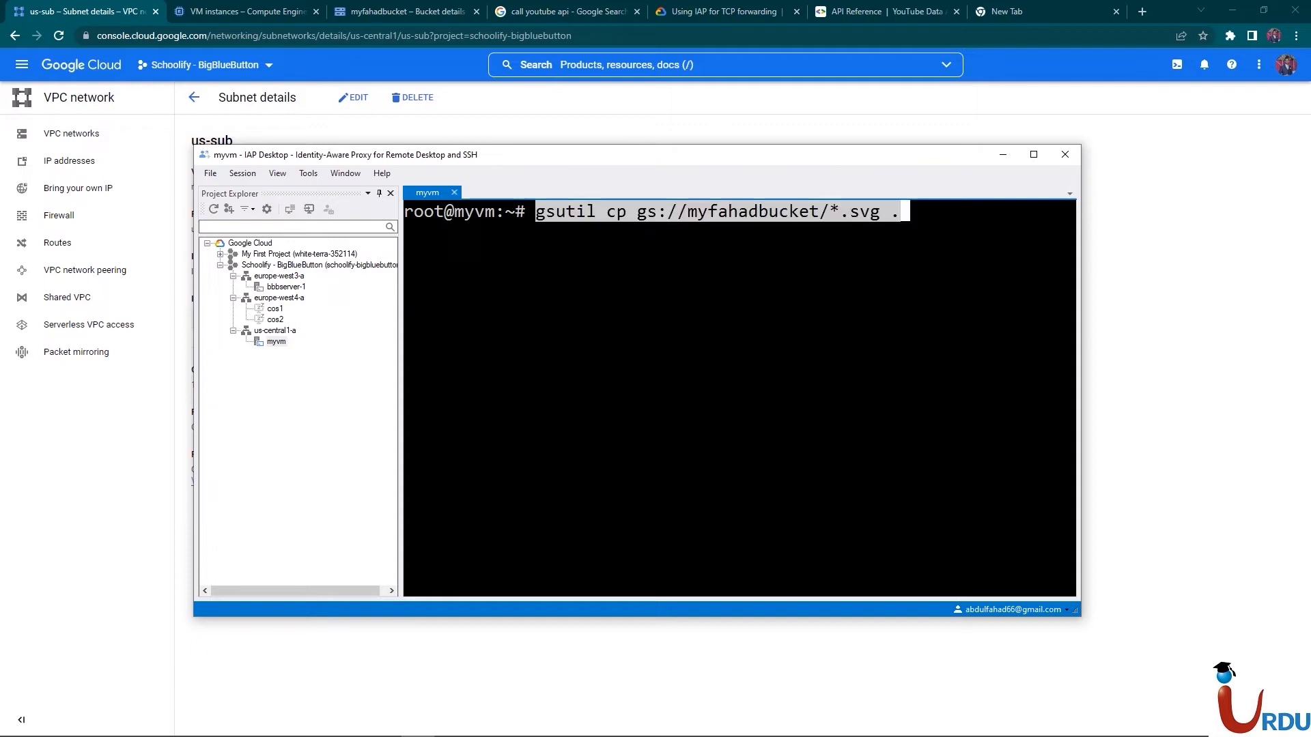
key(Return)
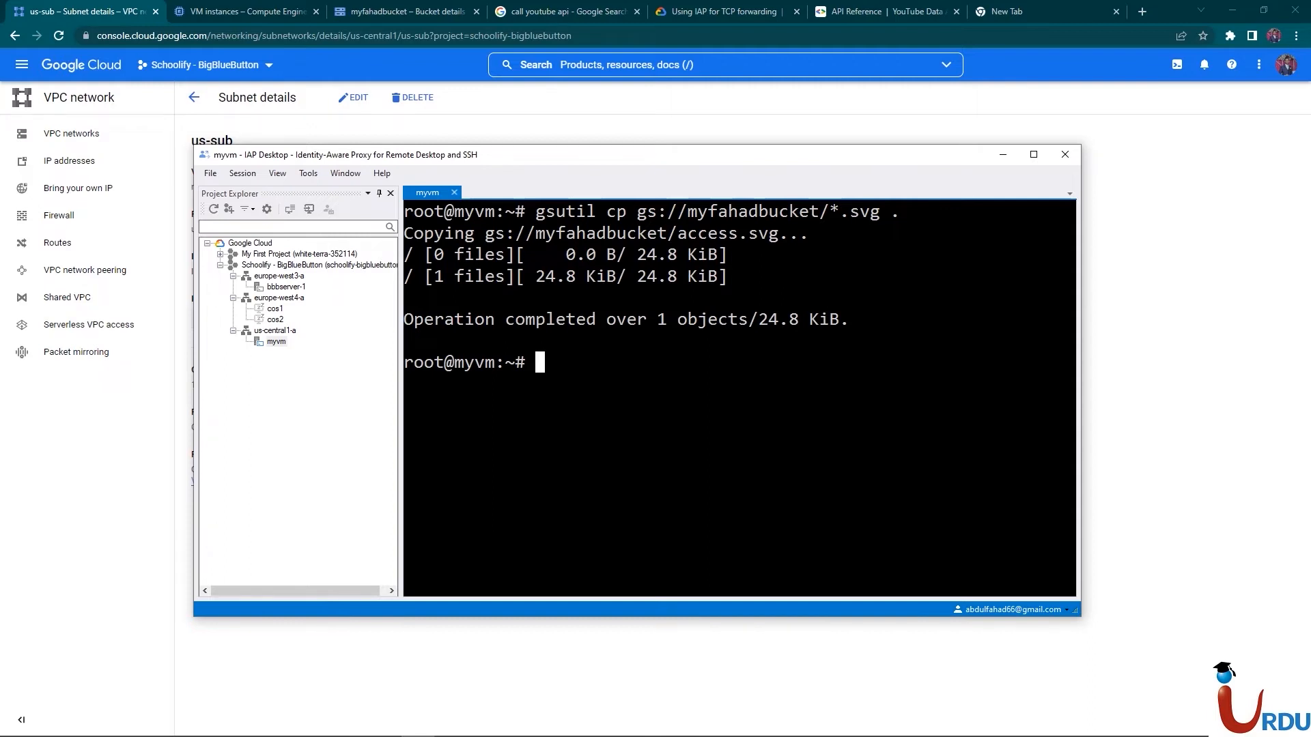
text(ls)
key(Return)
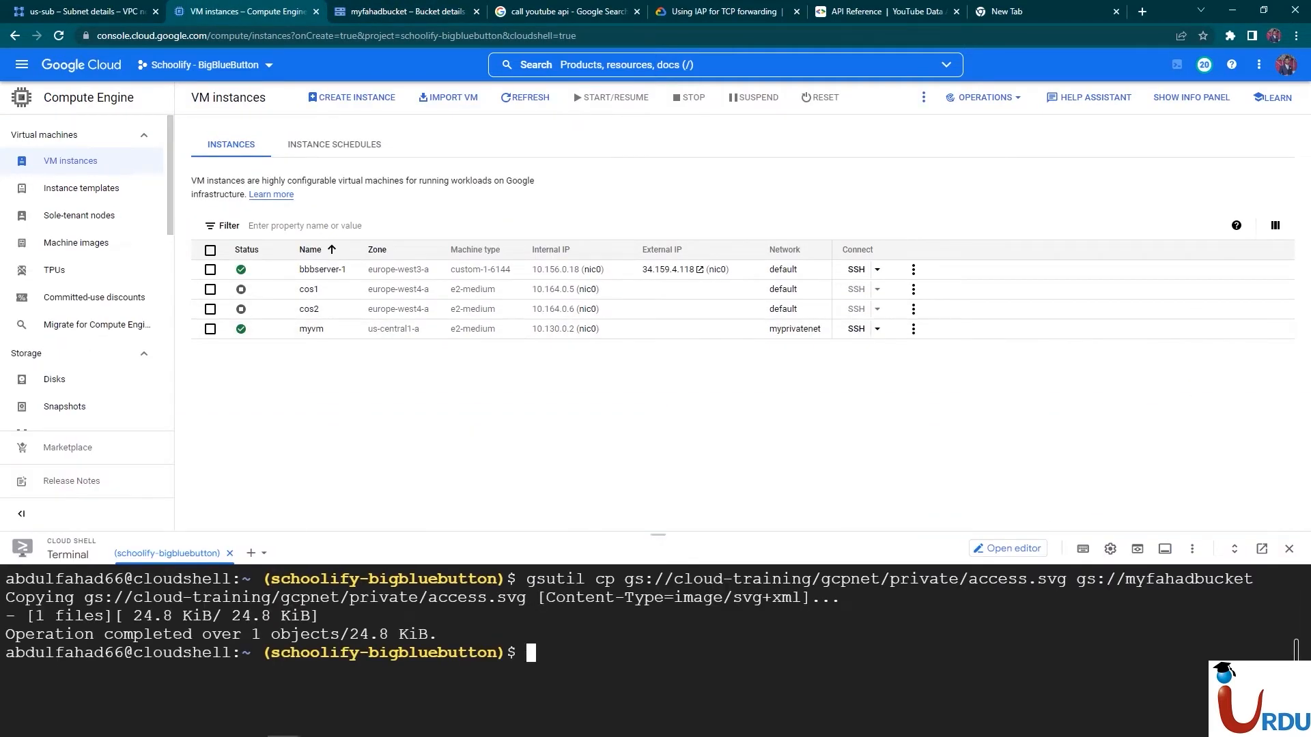
Open the details of myvm in the Google Cloud console and examine its expanded Cloud API access scopes
click(311, 328)
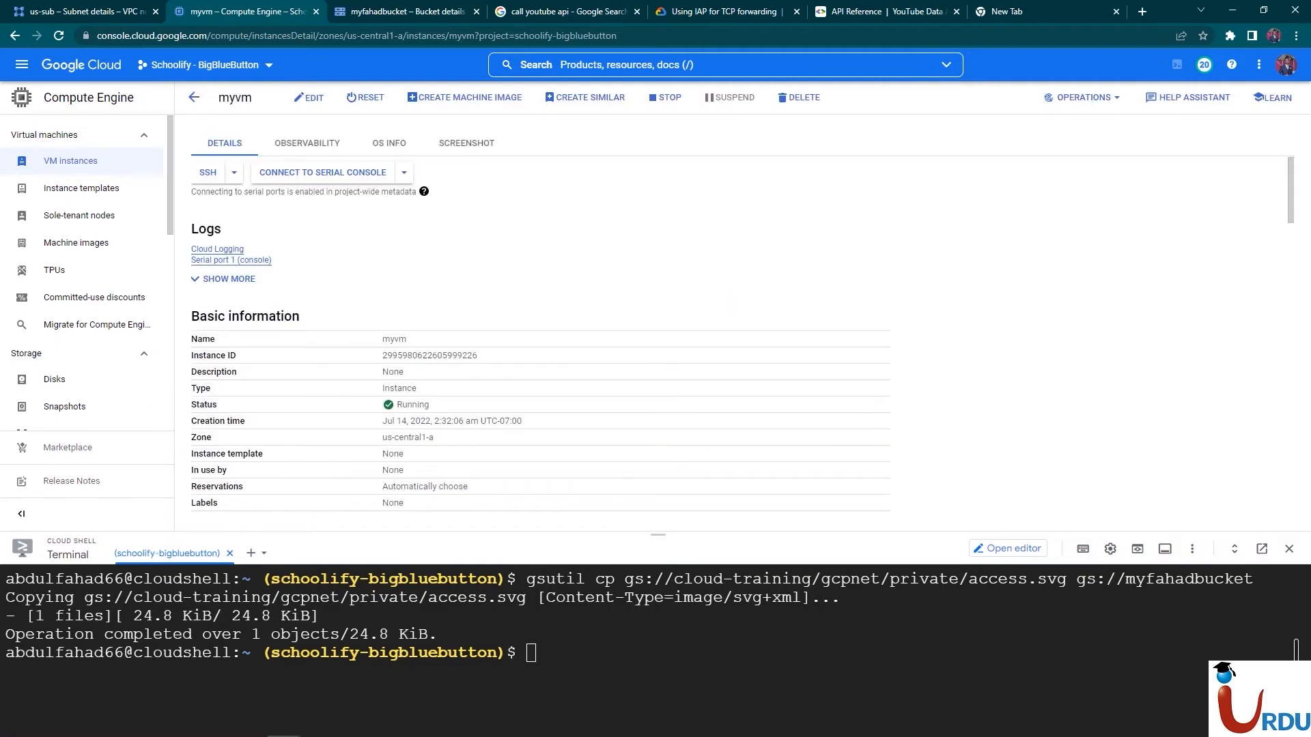
scroll(742, 336, down, 4)
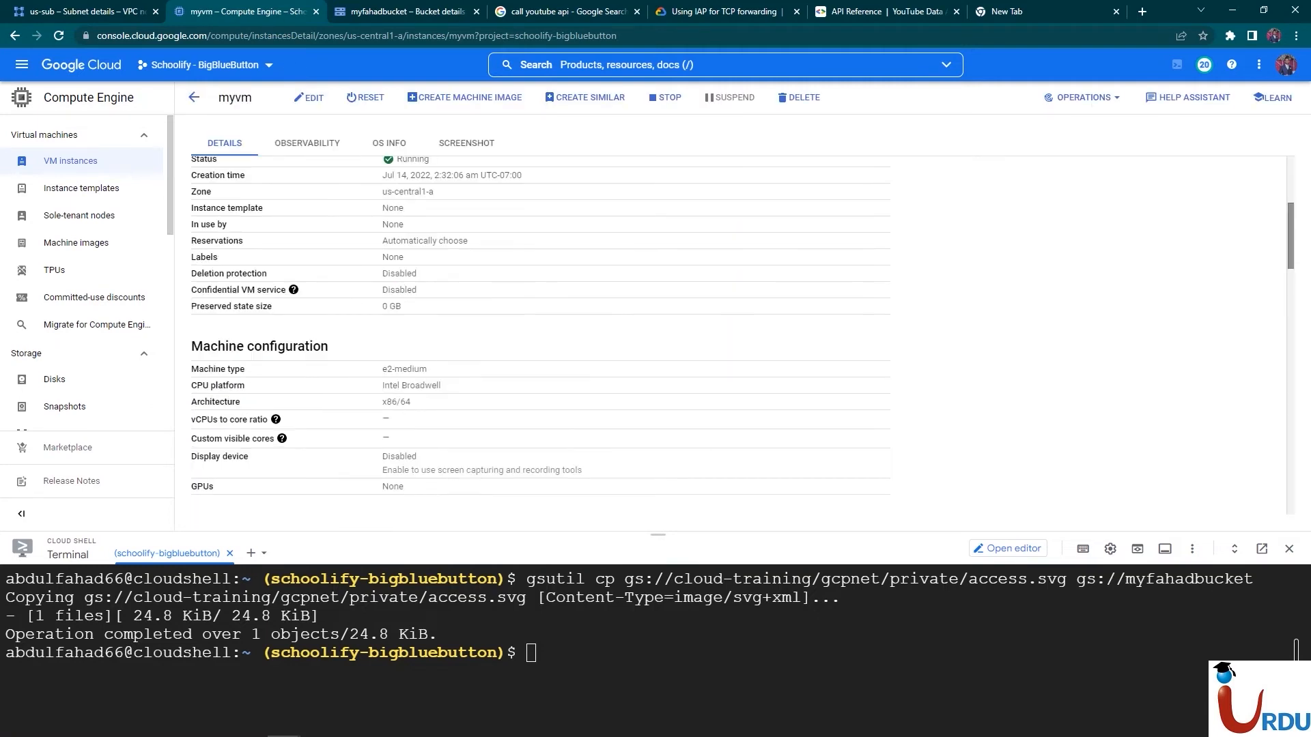
scroll(742, 336, down, 10)
scroll(742, 335, down, 8)
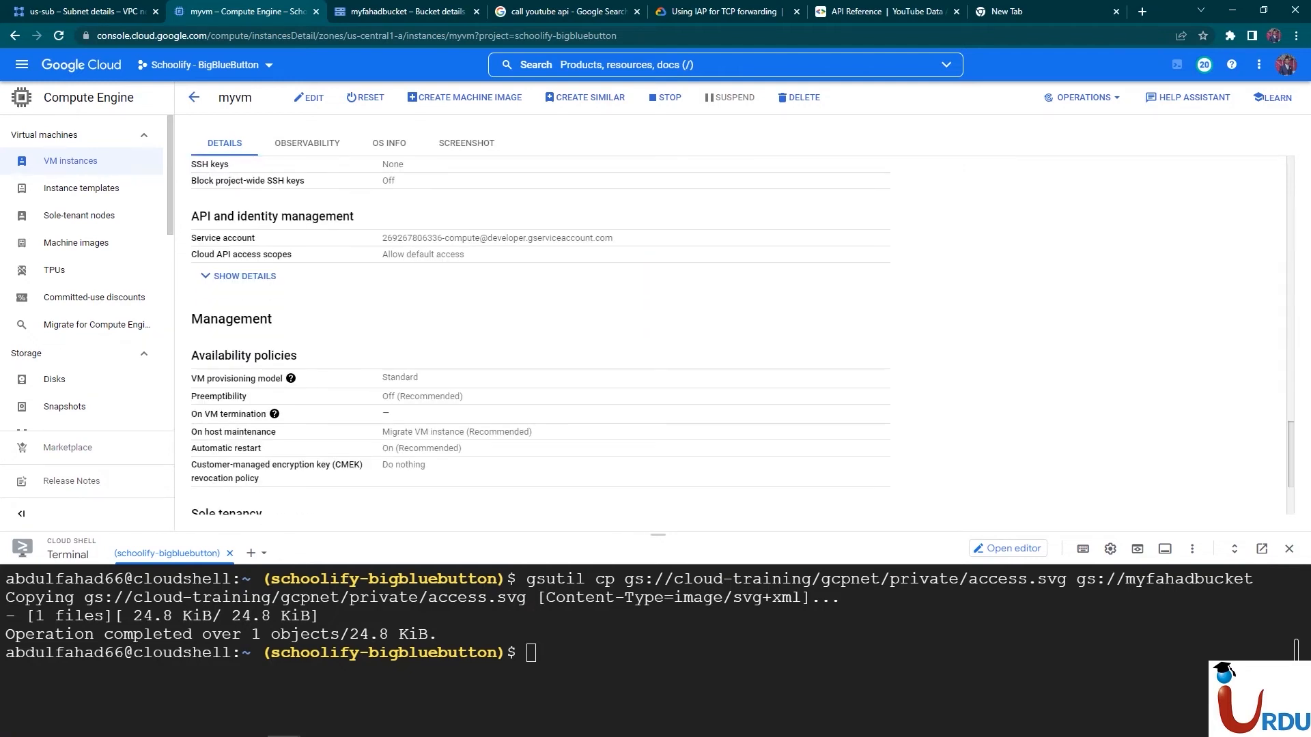
click(245, 276)
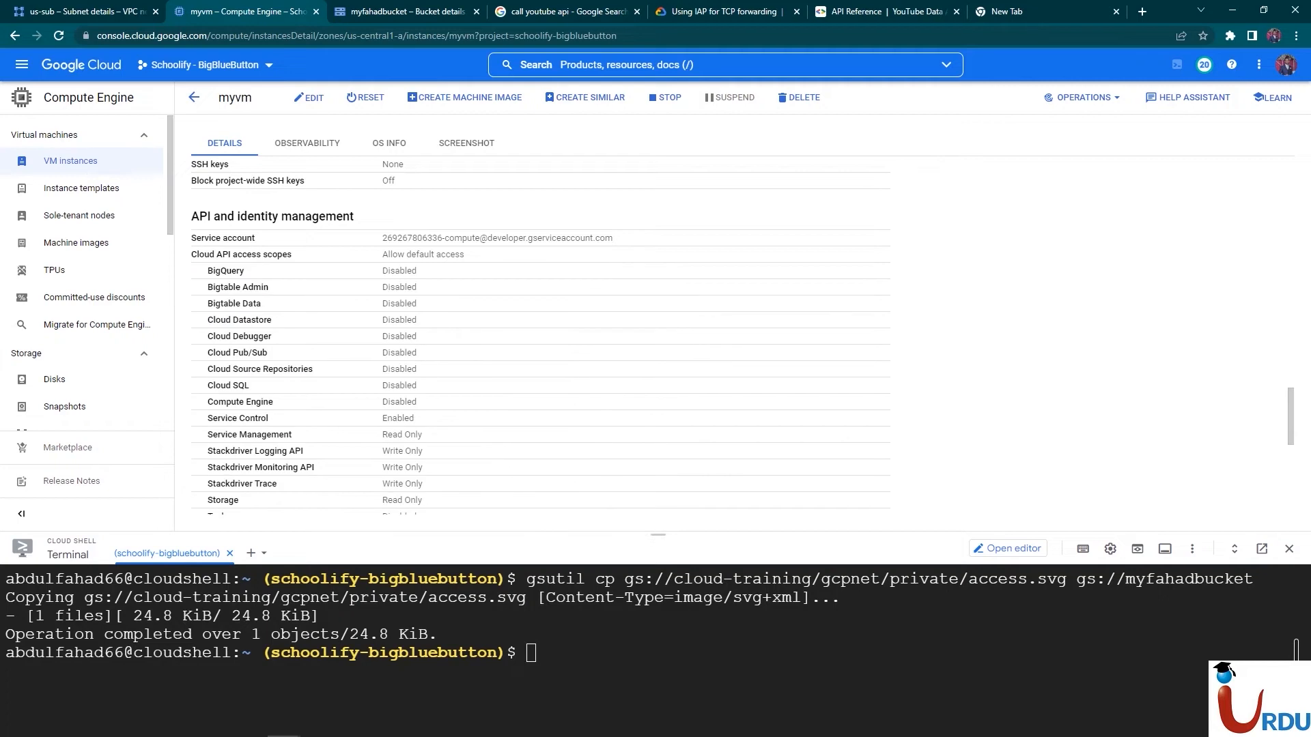
scroll(539, 334, down, 1)
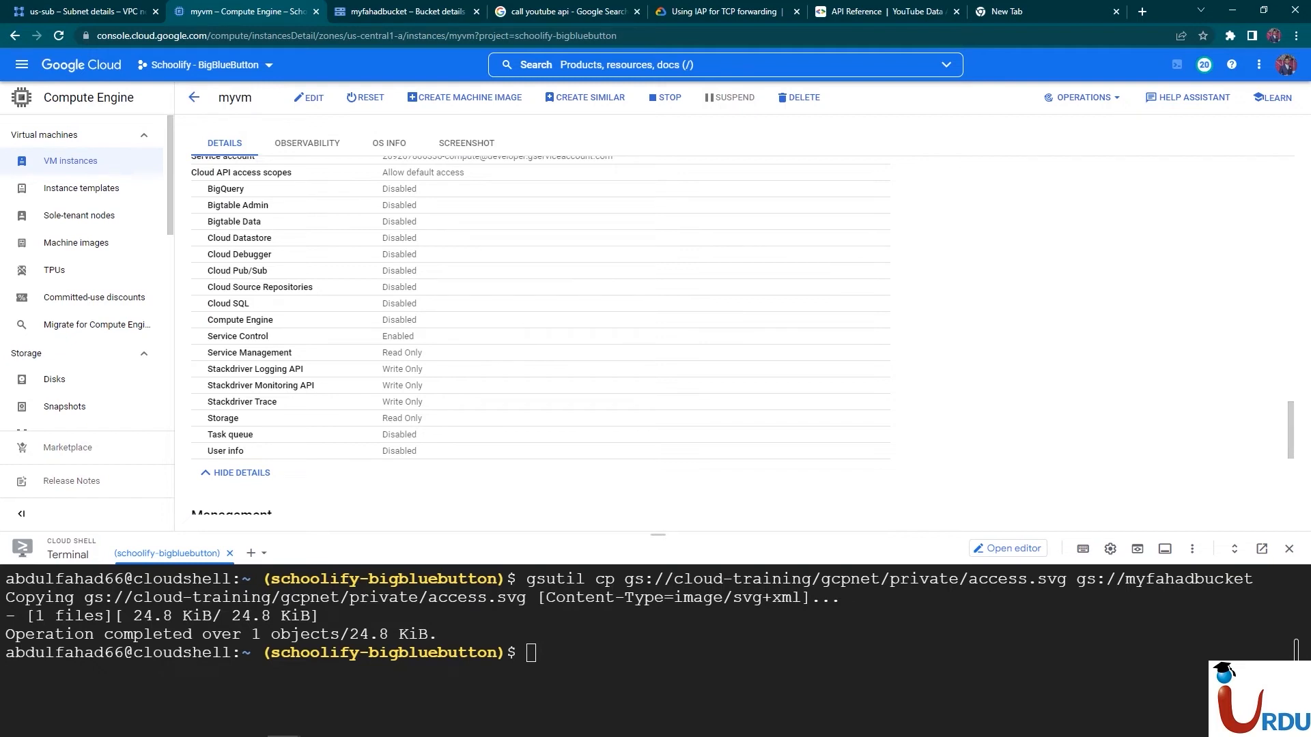
Search the myvm details page for "storage"
key(ctrl+f)
text(cloud sto)
key(ctrl+a)
text(storage)
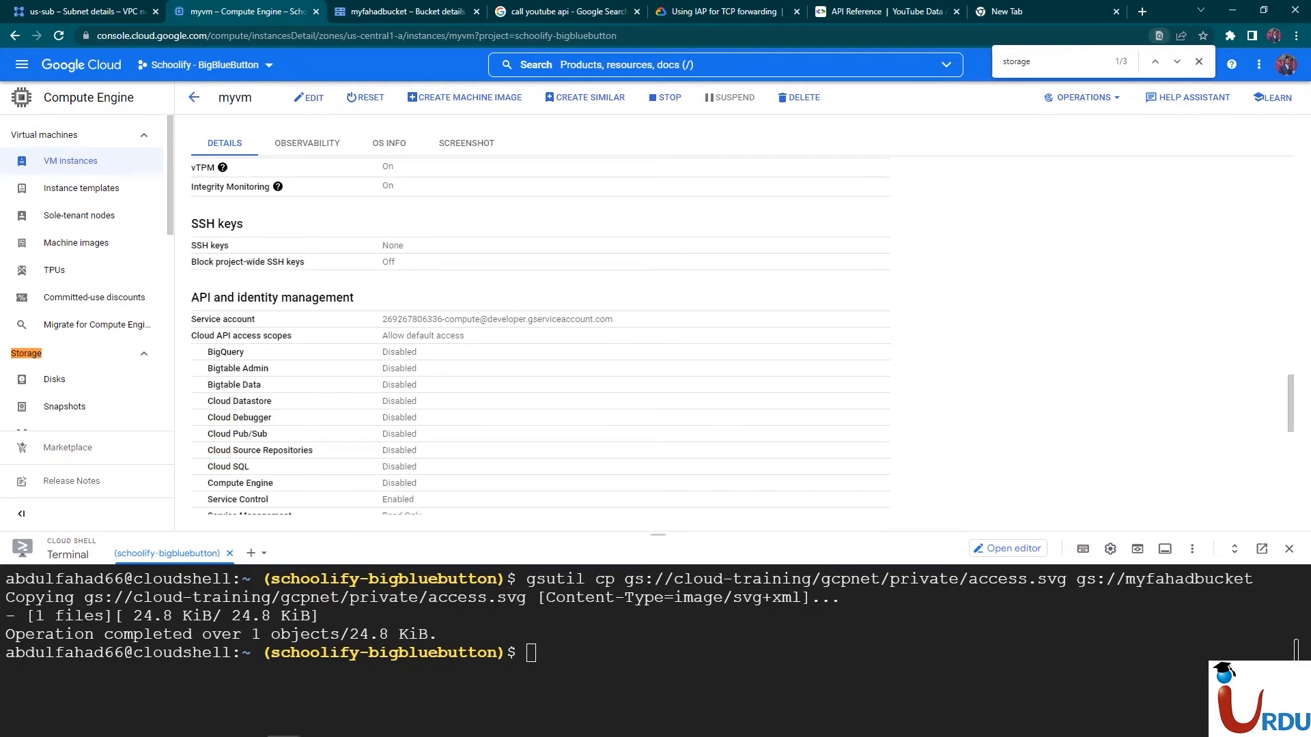
Find the Storage entry among myvm's Cloud API access scopes, close the search and return to the VM instances list
click(1176, 61)
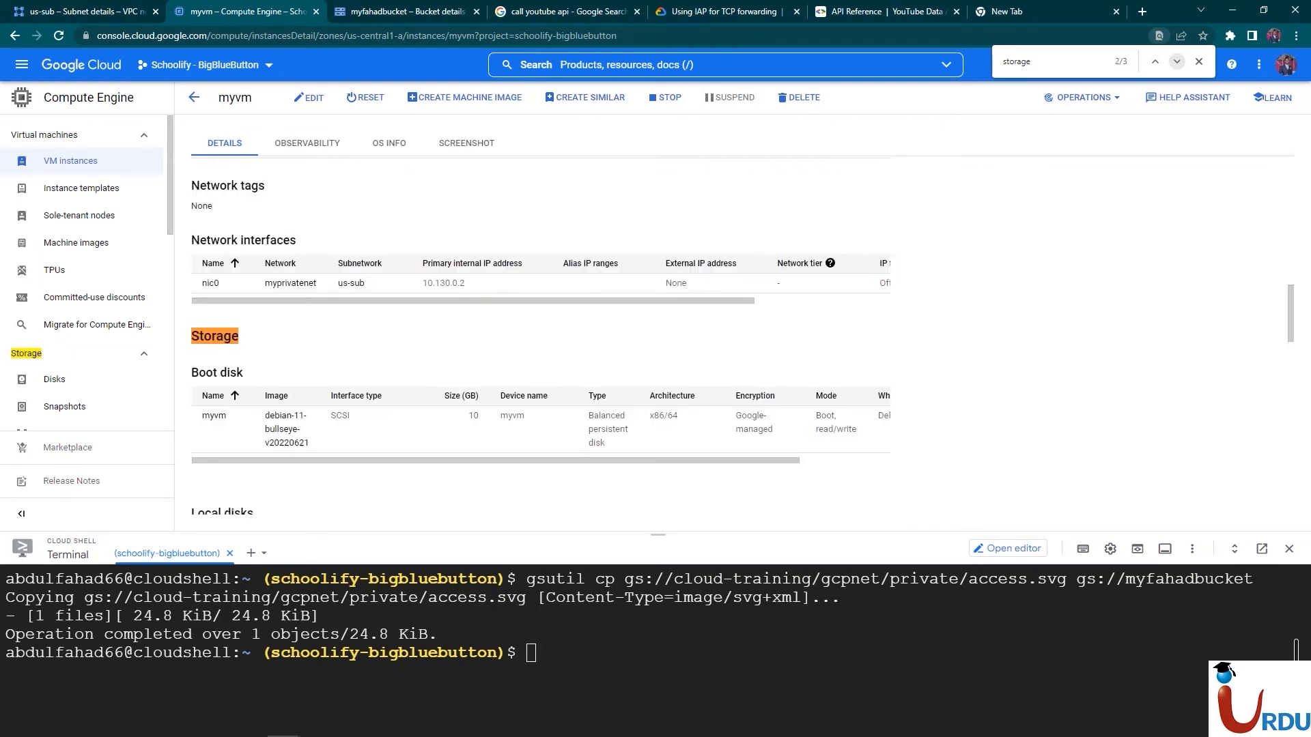
click(1176, 61)
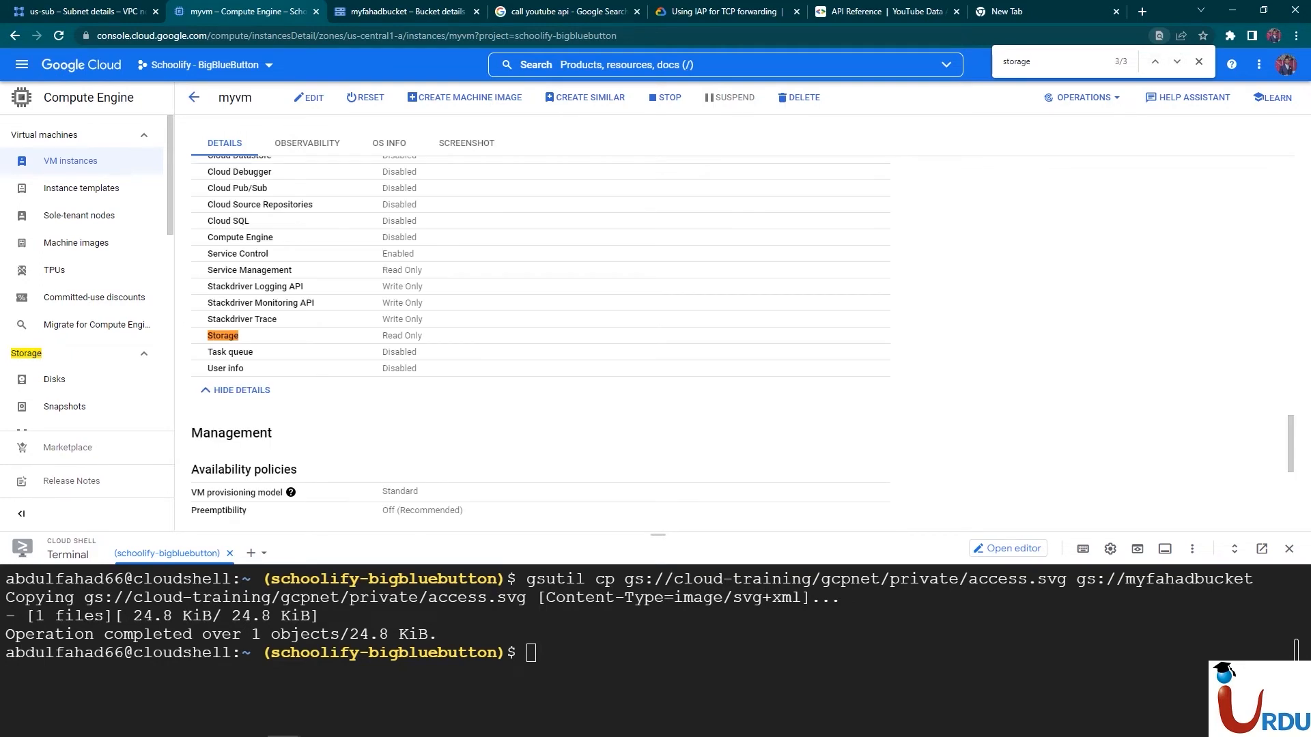
click(1198, 61)
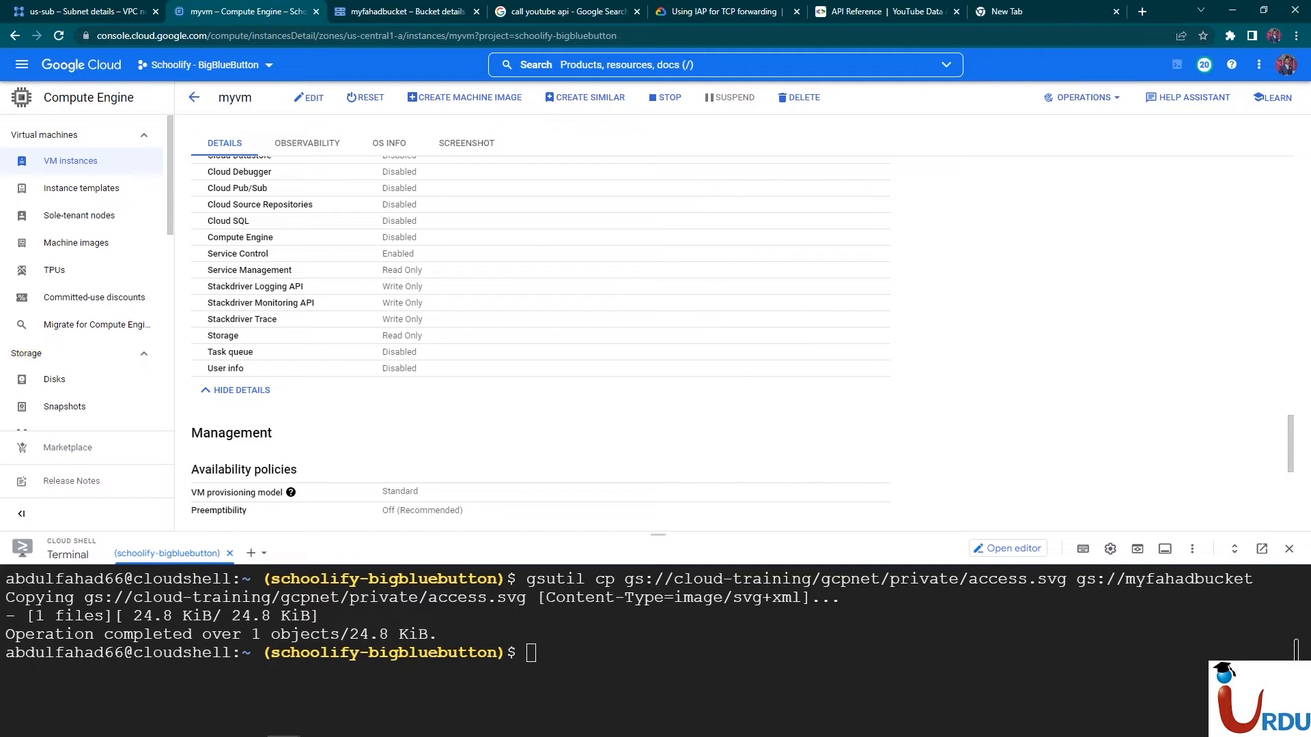
double_click(394, 335)
scroll(539, 335, down, 4)
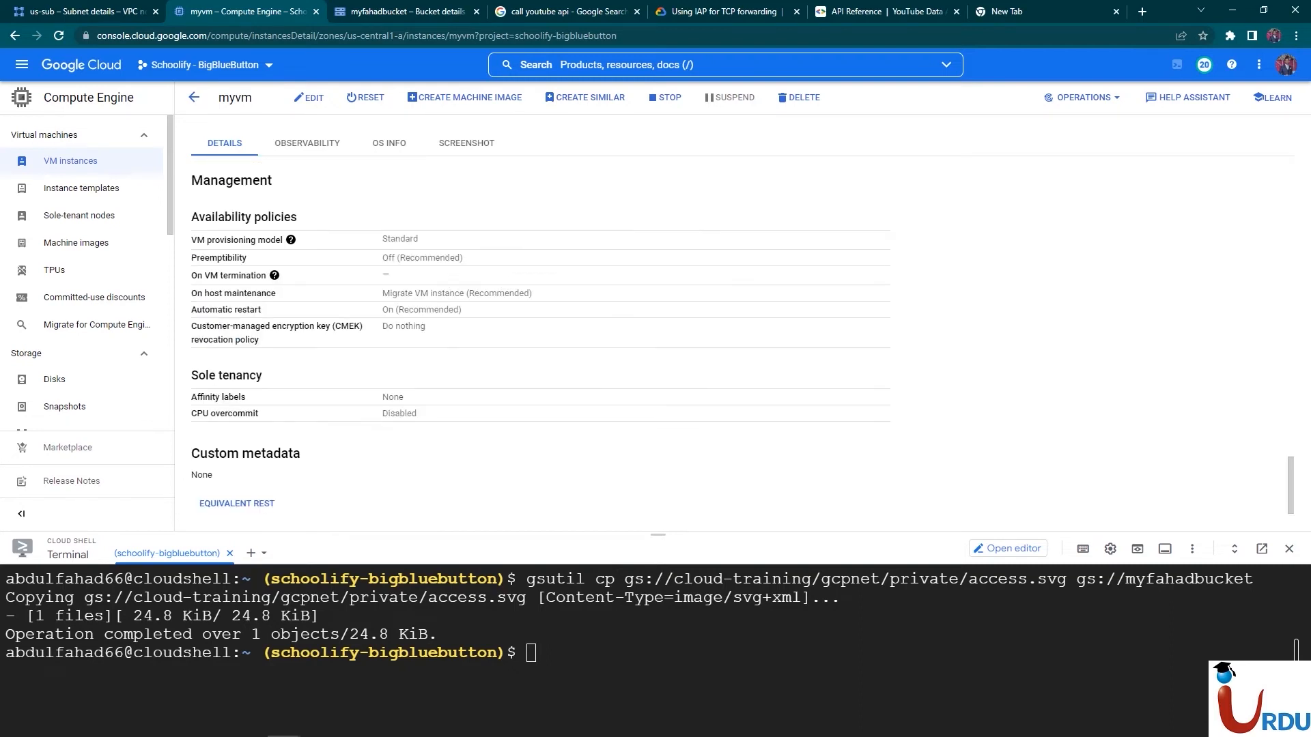
click(70, 160)
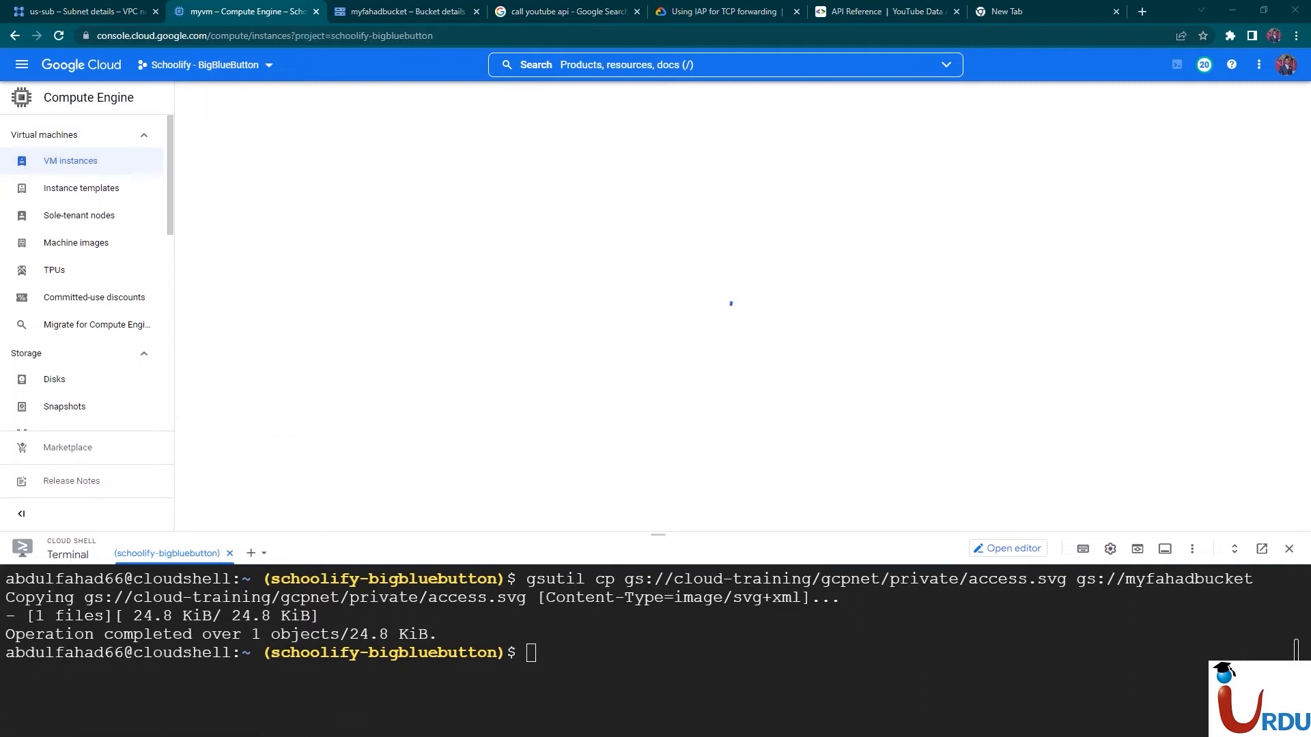
Switch to IAP Desktop, clear the myvm terminal and list the files in the current directory
key(alt+Tab)
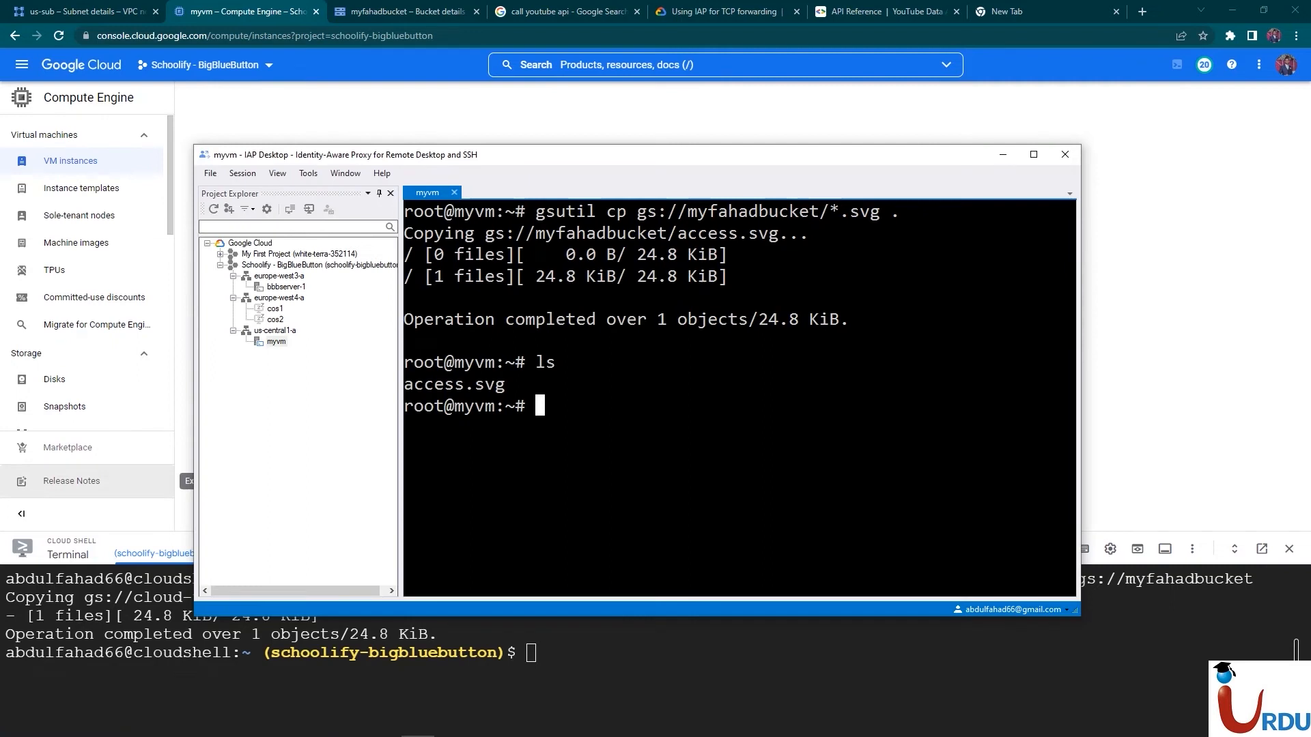
text(clear)
key(Return)
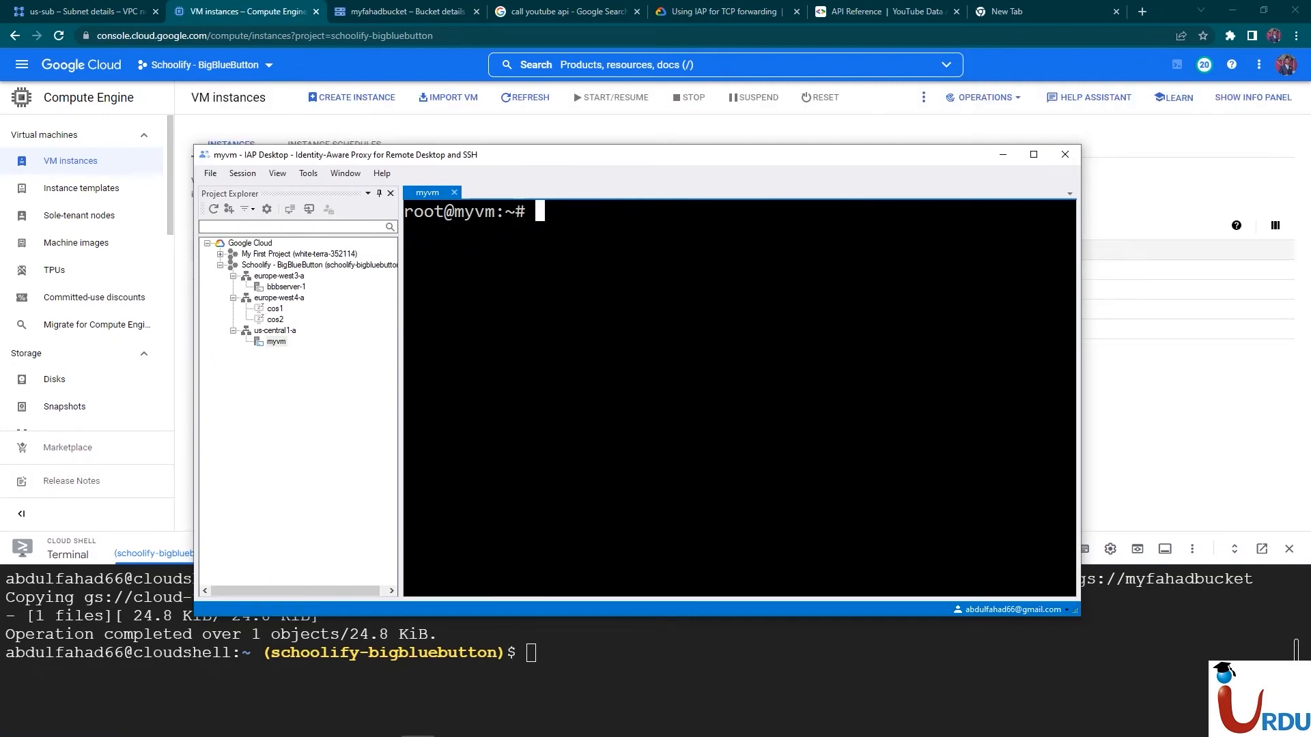
text(ls)
key(Return)
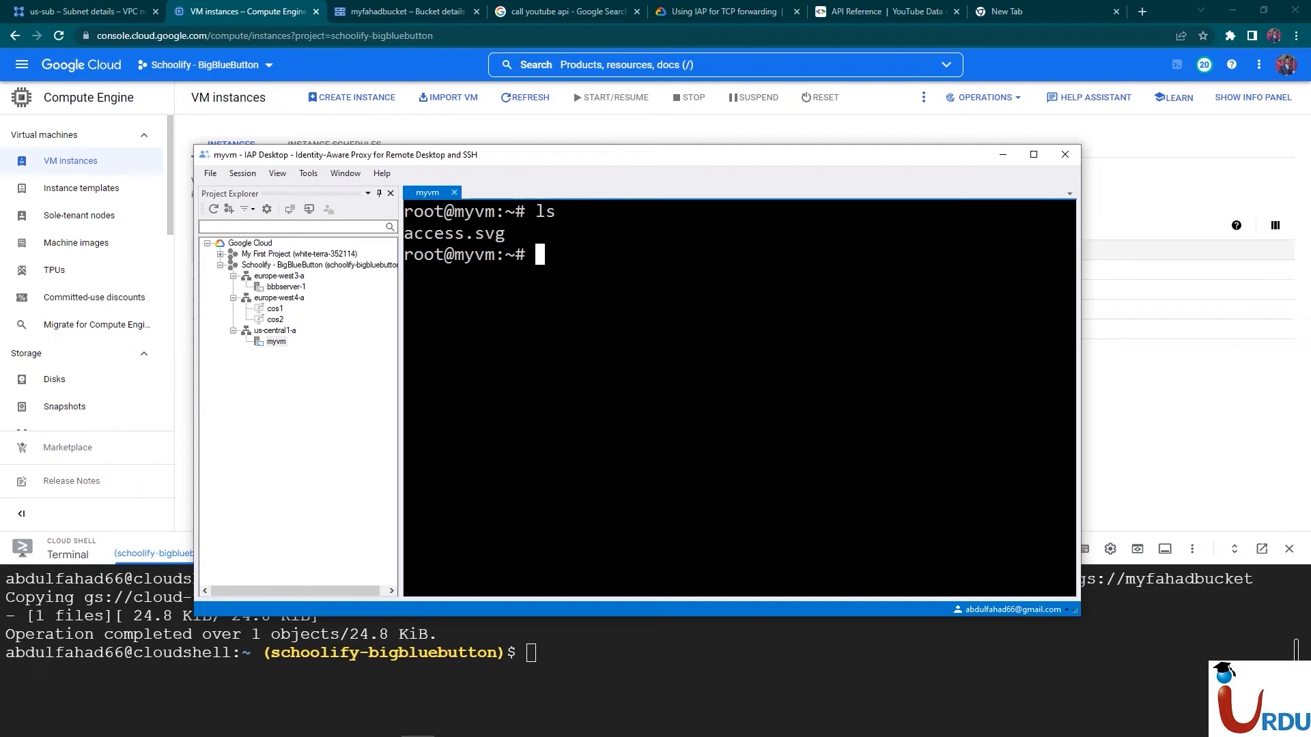
Clear the terminal and list the project's Cloud Storage buckets with gsutil ls
text(clear)
key(Return)
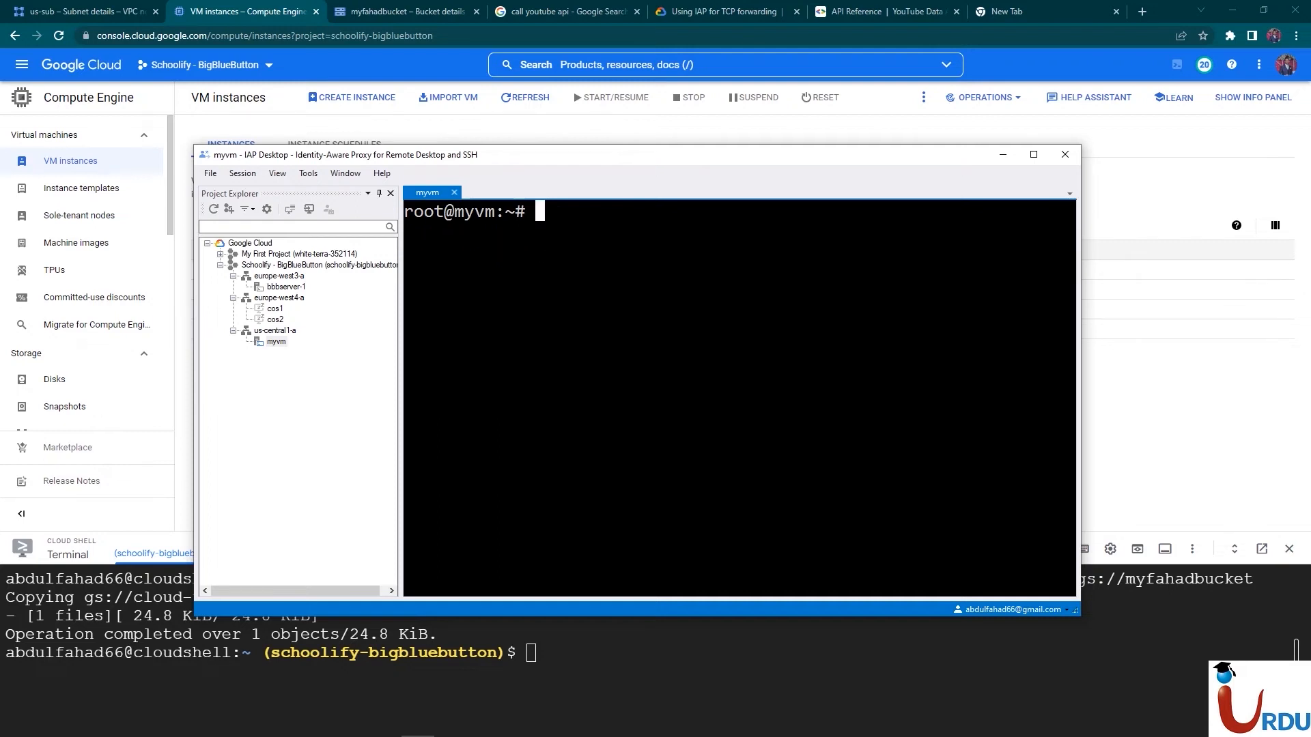
text(gsutil ls)
key(Return)
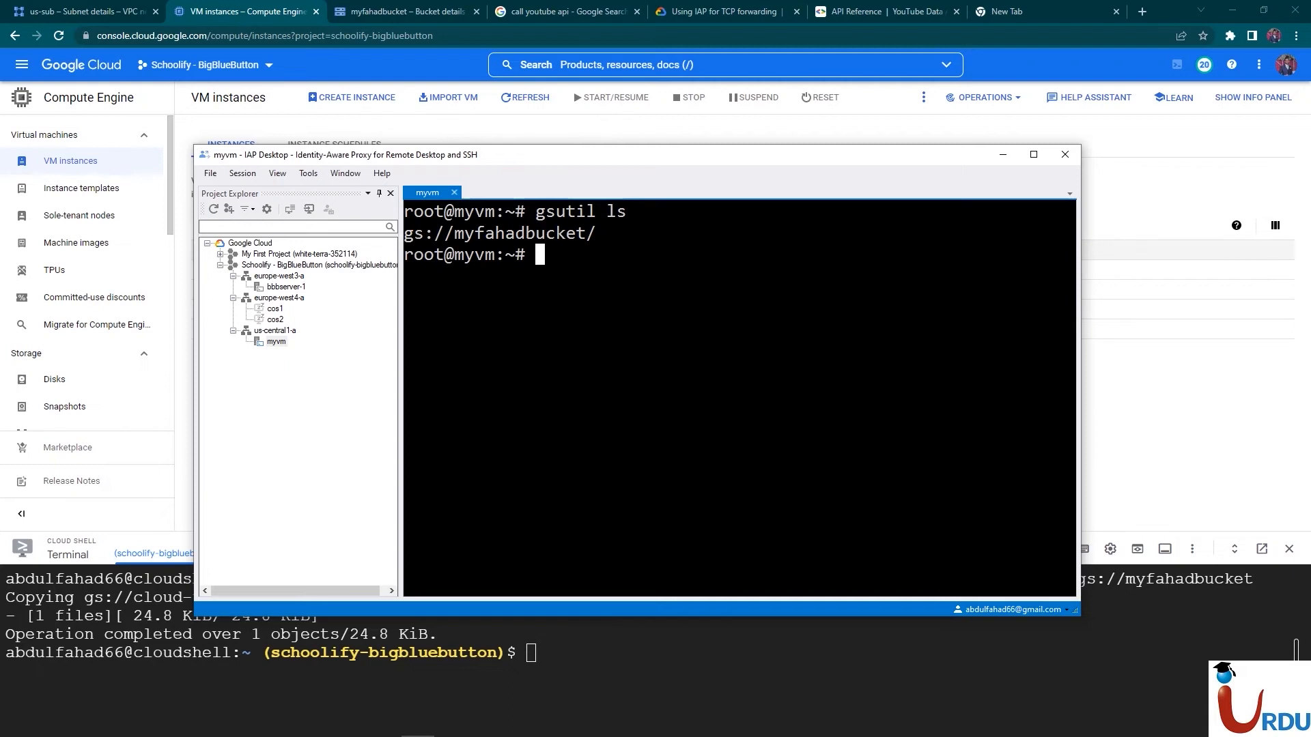
key(alt+Tab)
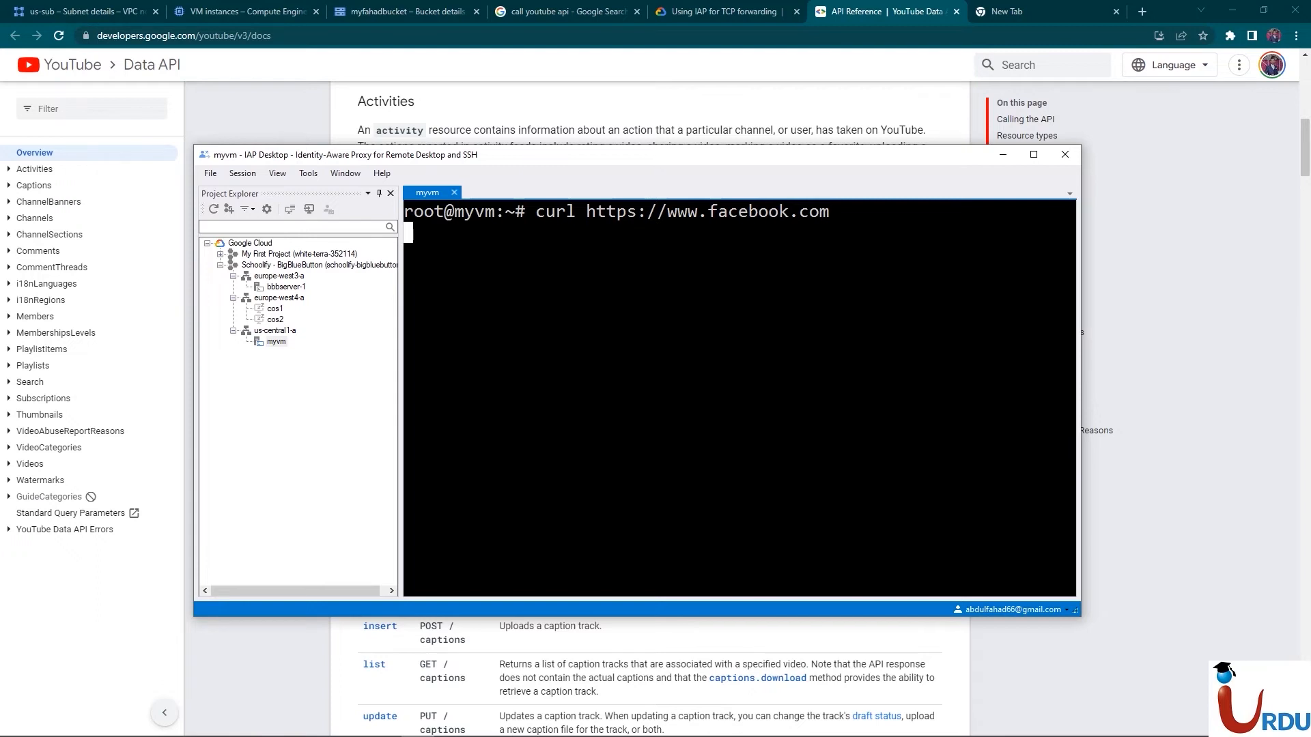
key(ctrl+c)
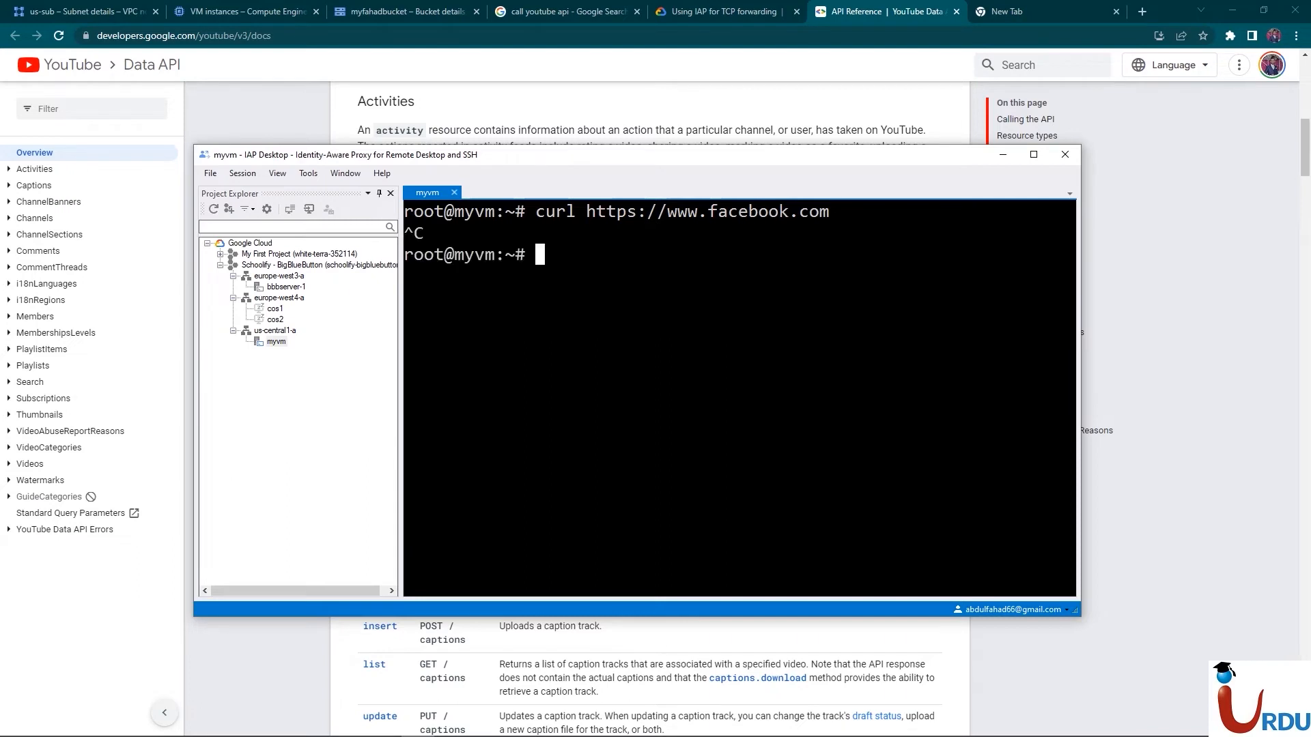
key(Up)
key(Up)
key(Up)
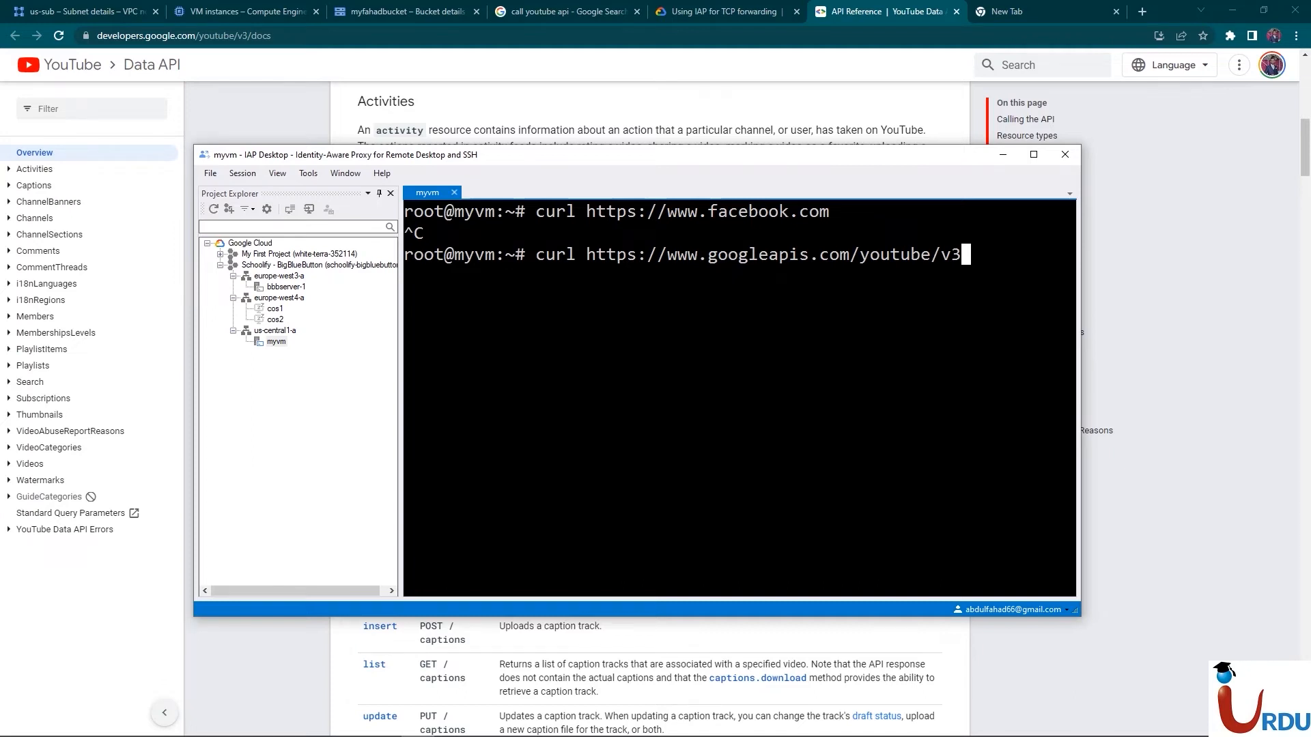
key(alt+Tab)
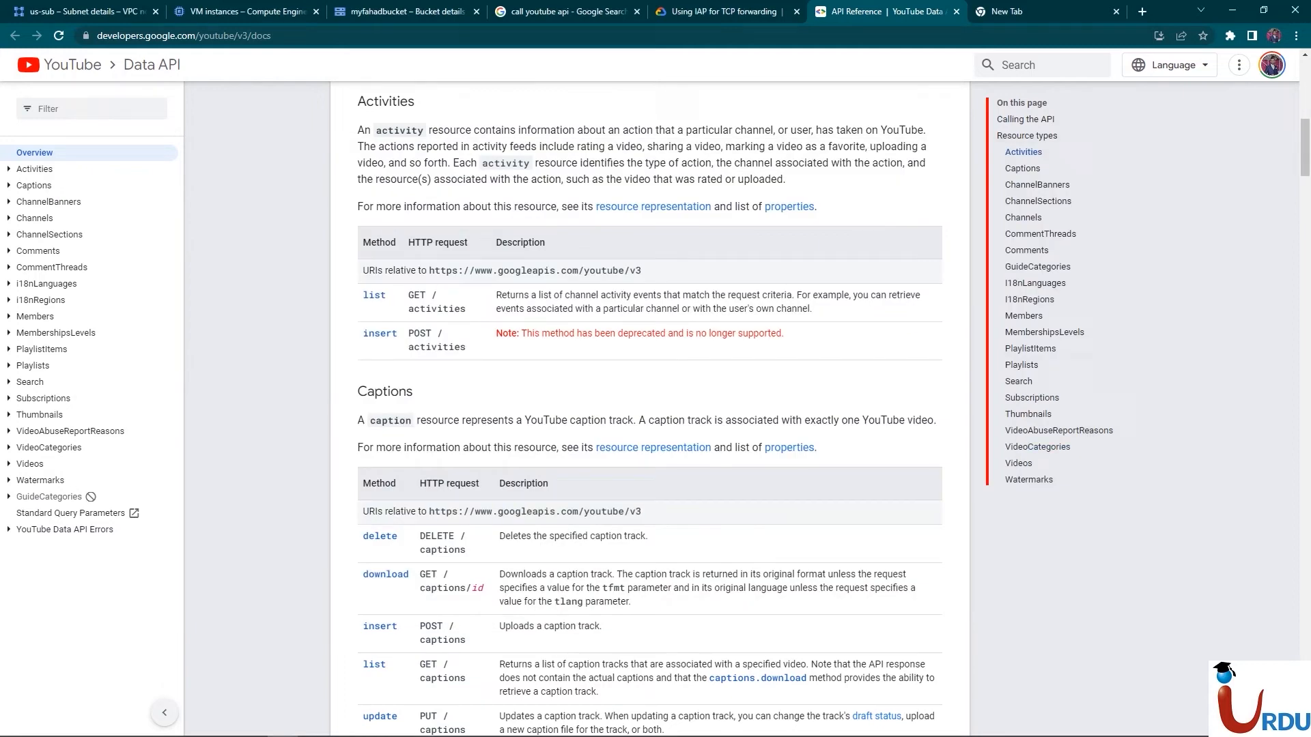
key(alt+Tab)
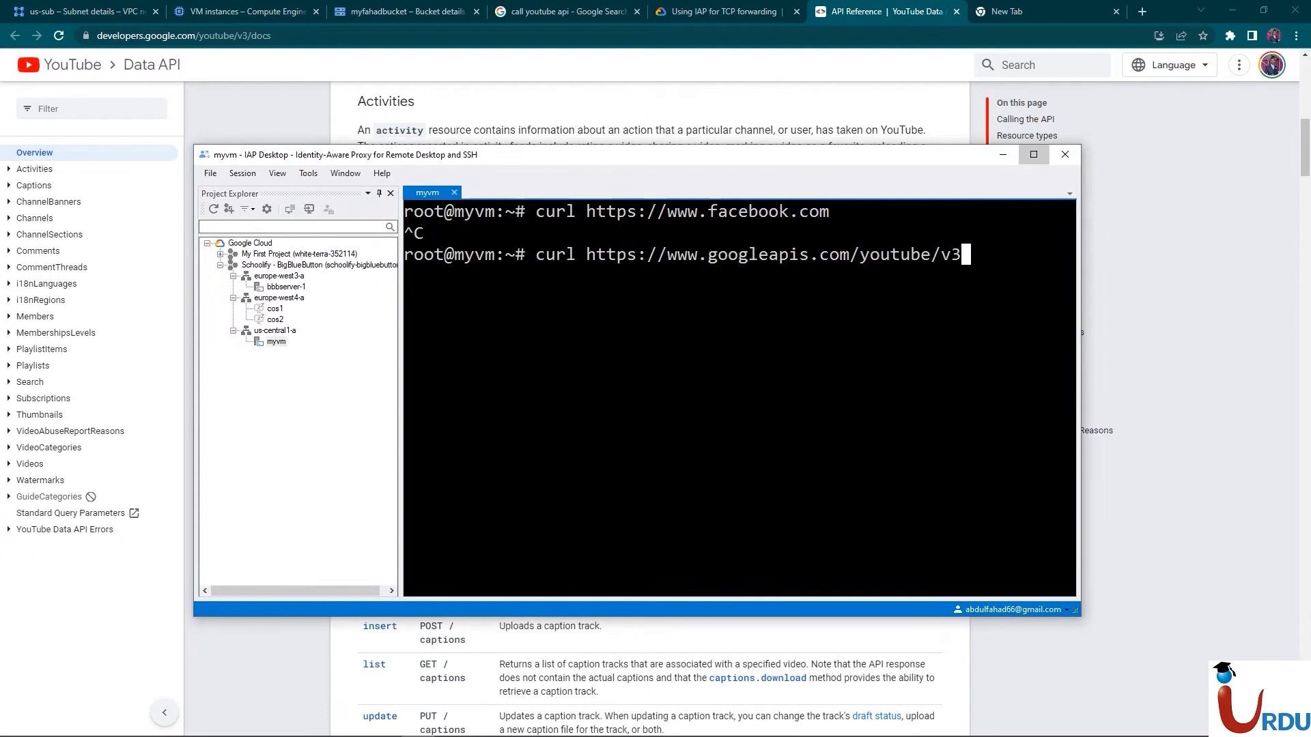
click(1033, 155)
key(Return)
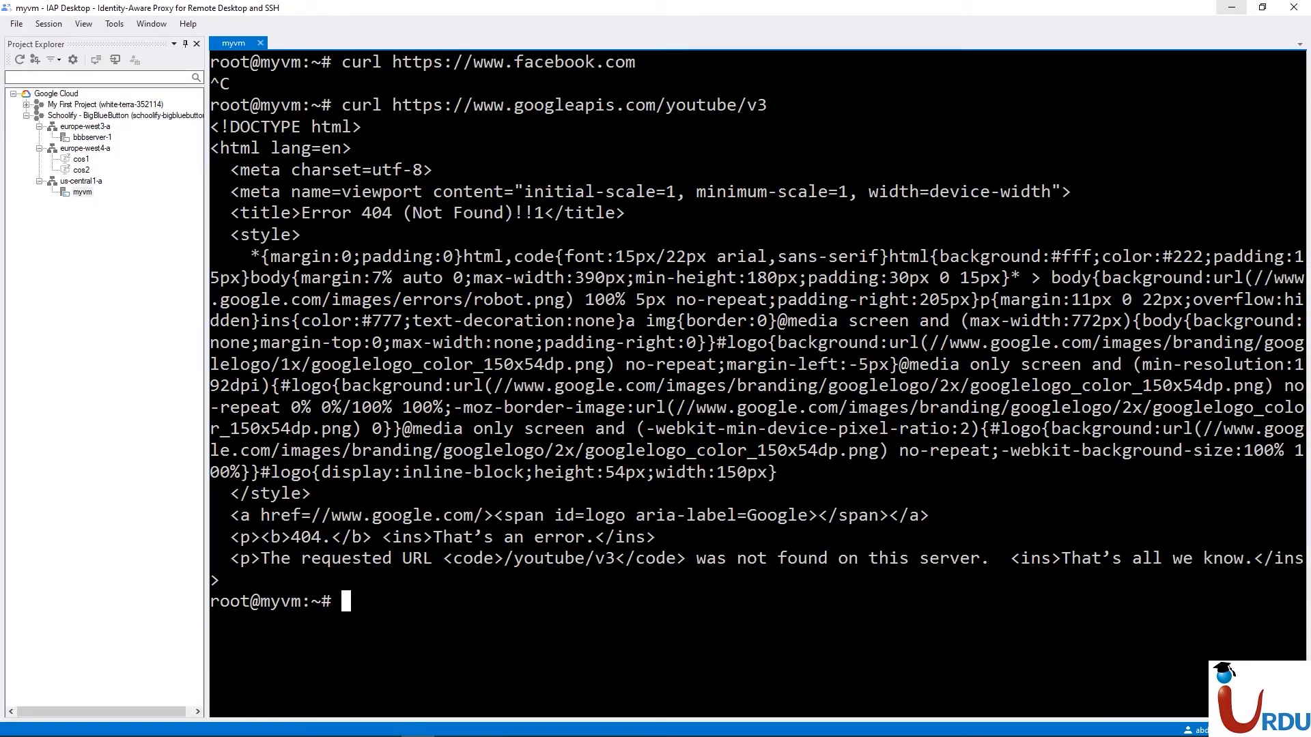
click(1232, 7)
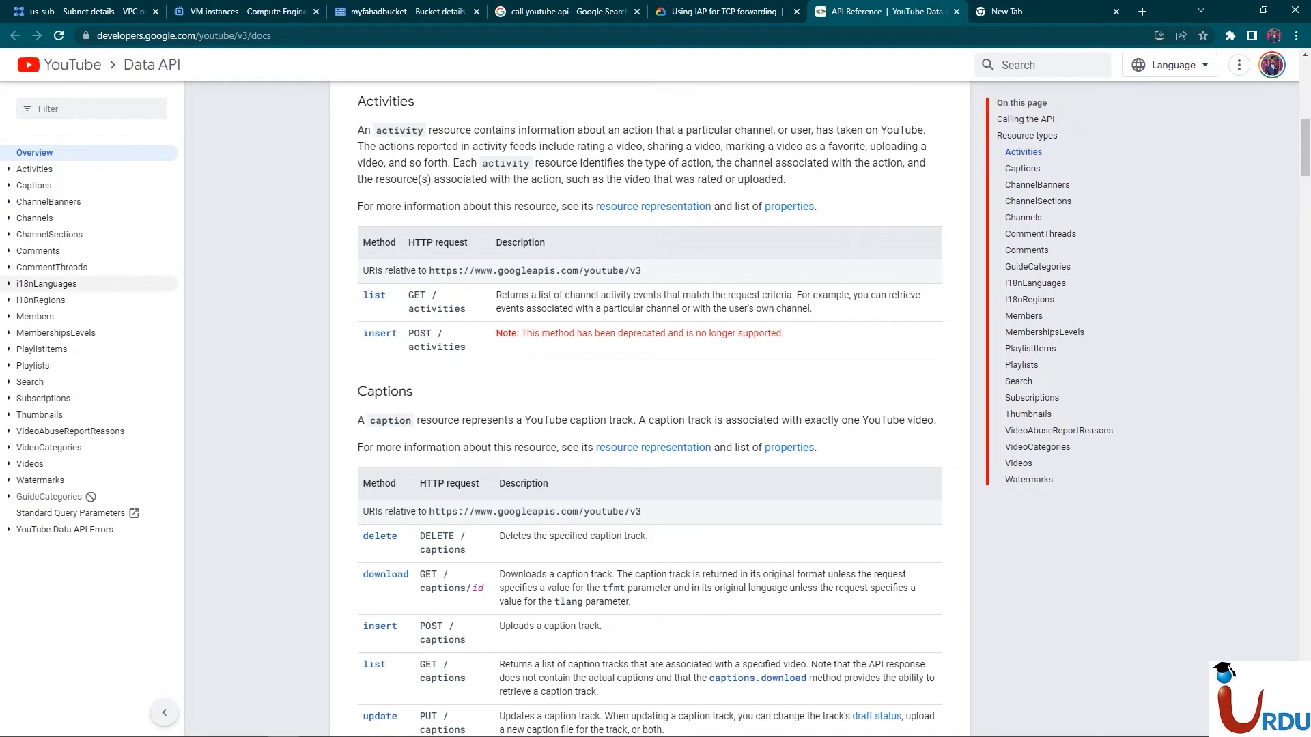
key(alt+Tab)
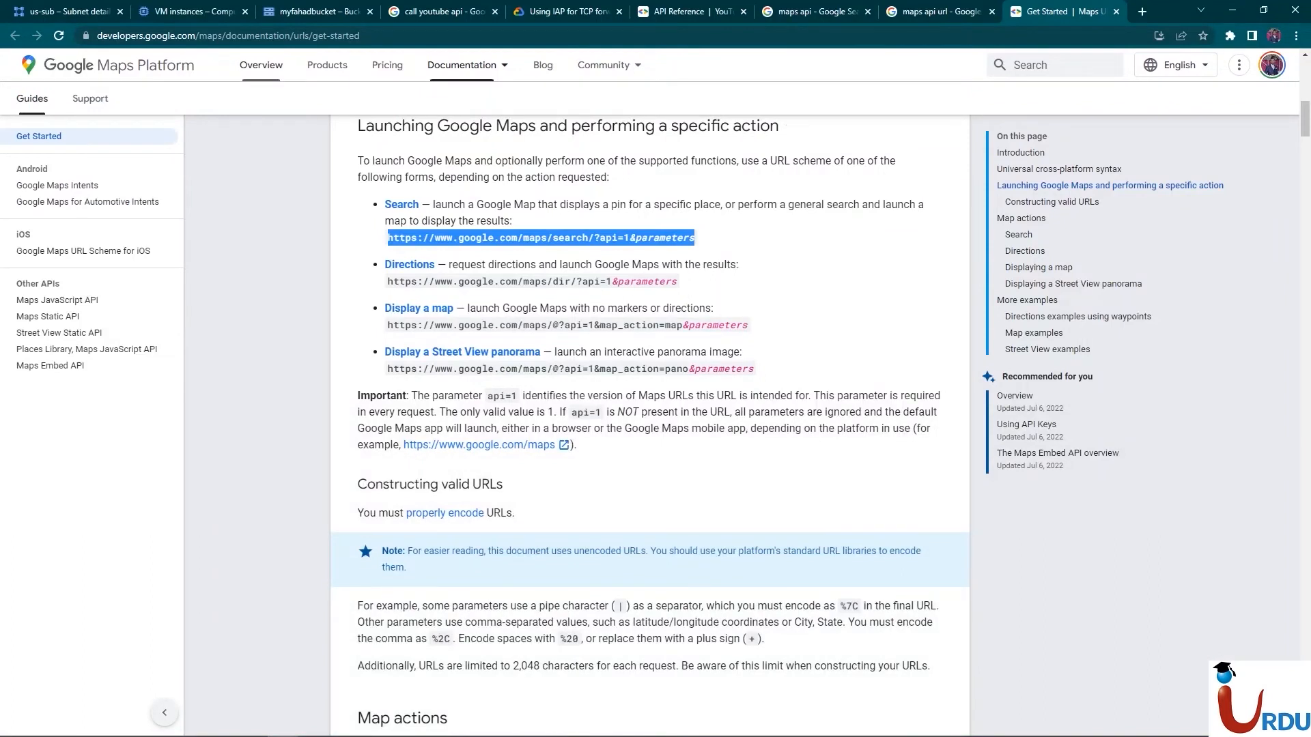
right_click(409, 234)
click(443, 246)
mouse_move(318, 727)
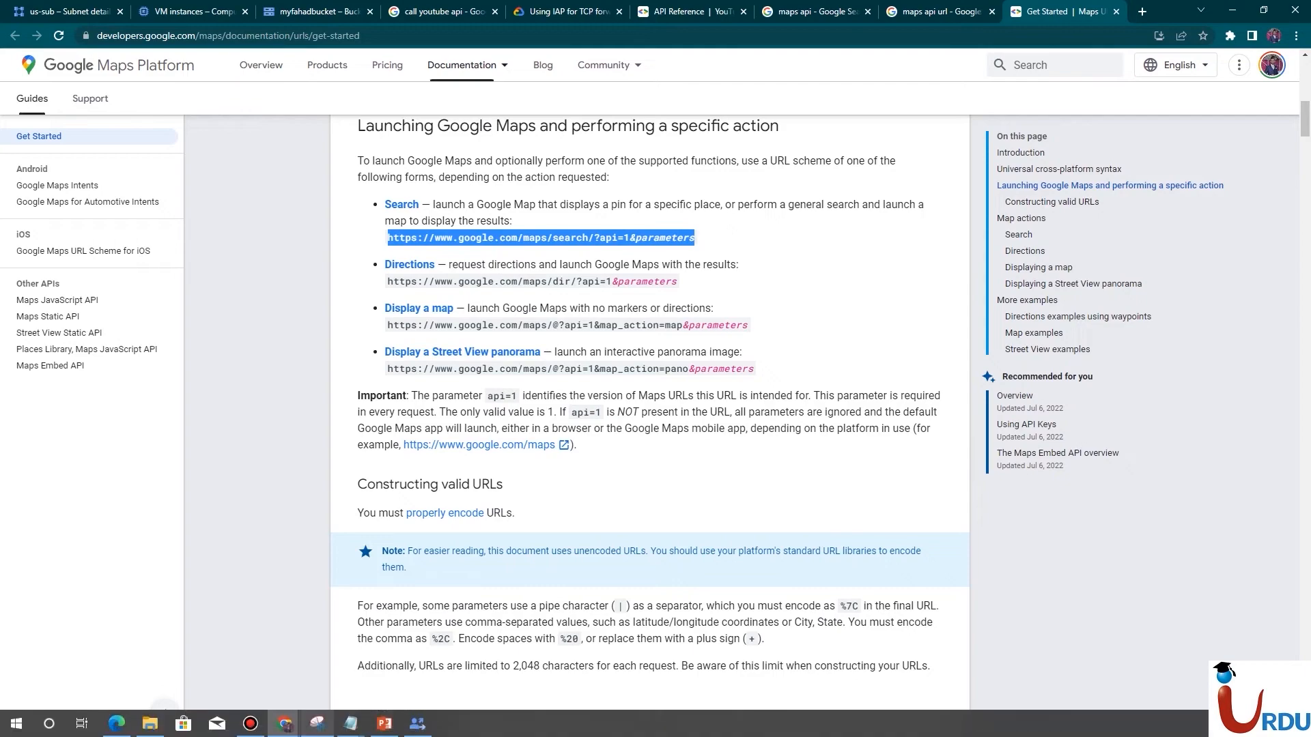
Switch back to IAP Desktop and run curl with the copied Google Maps search URL on myvm
click(418, 724)
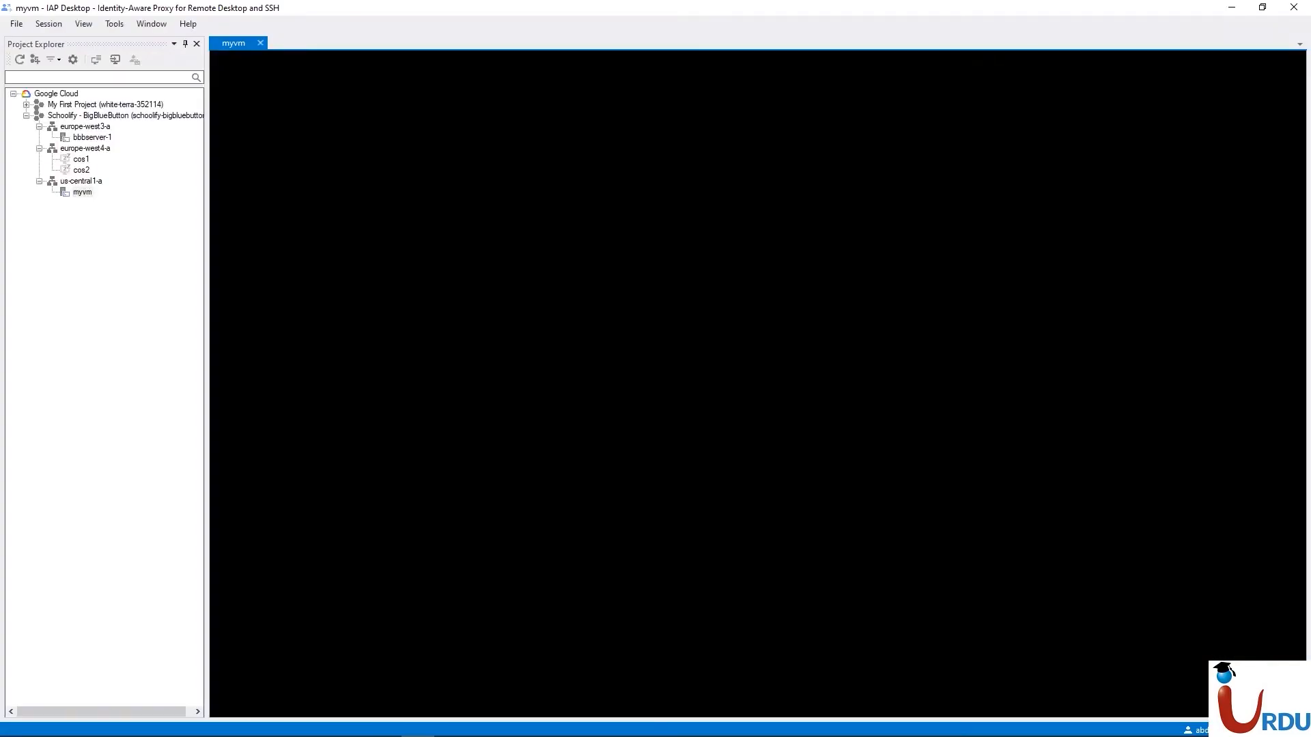
text(w)
key(BackSpace)
text(curl)
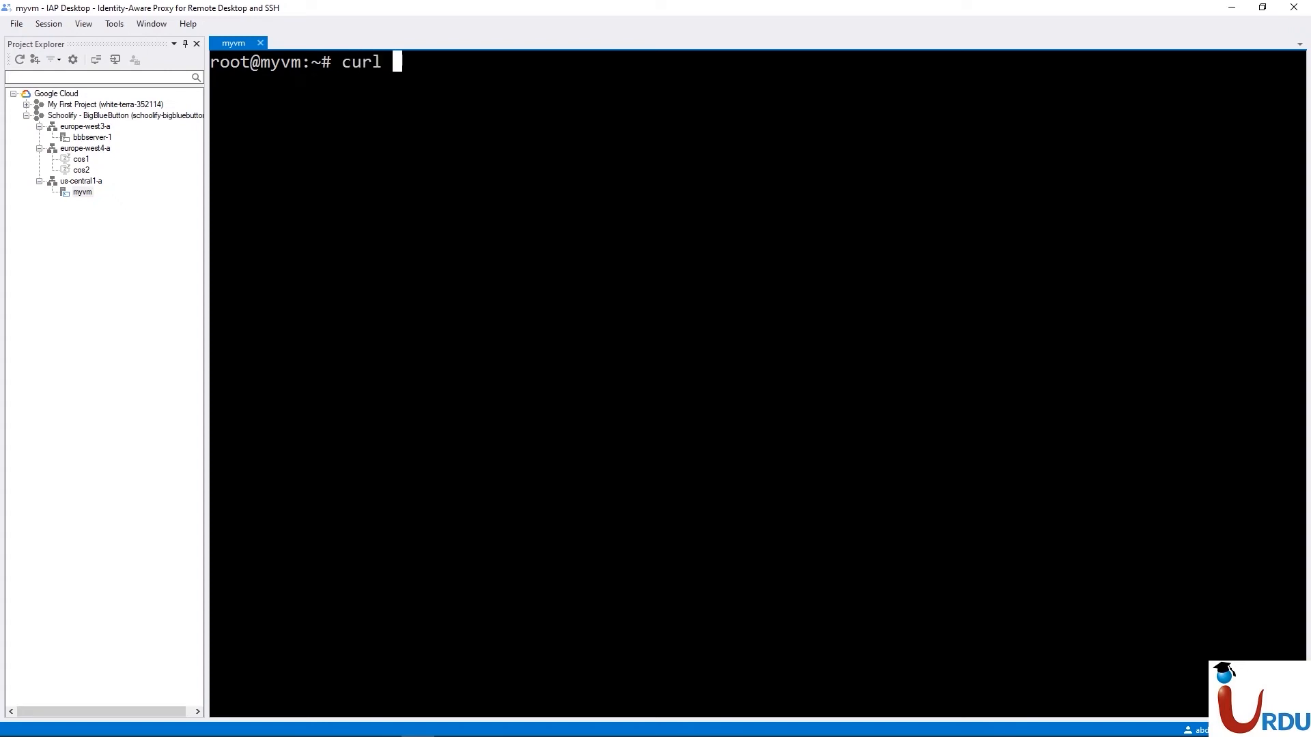
key(ctrl+v)
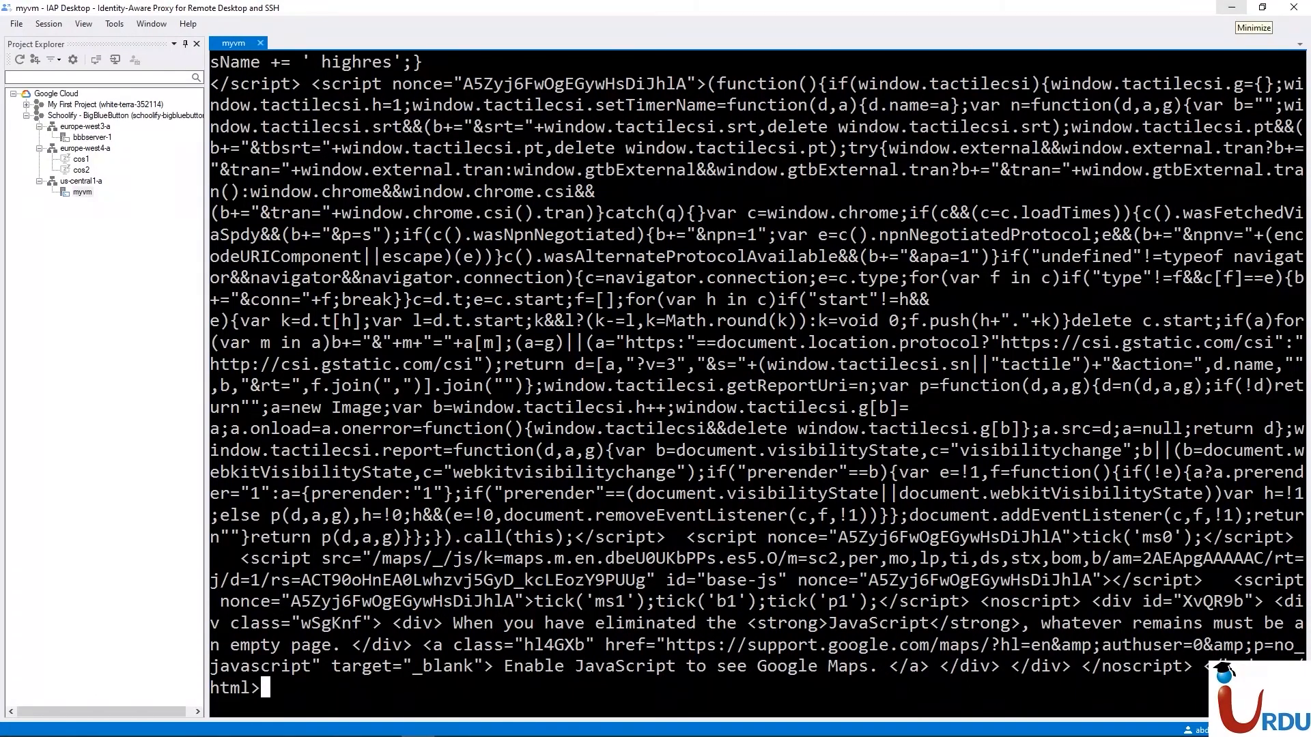
Switch to the us-sub subnet details in the Google Cloud console and check the Private Google Access setting
click(1232, 7)
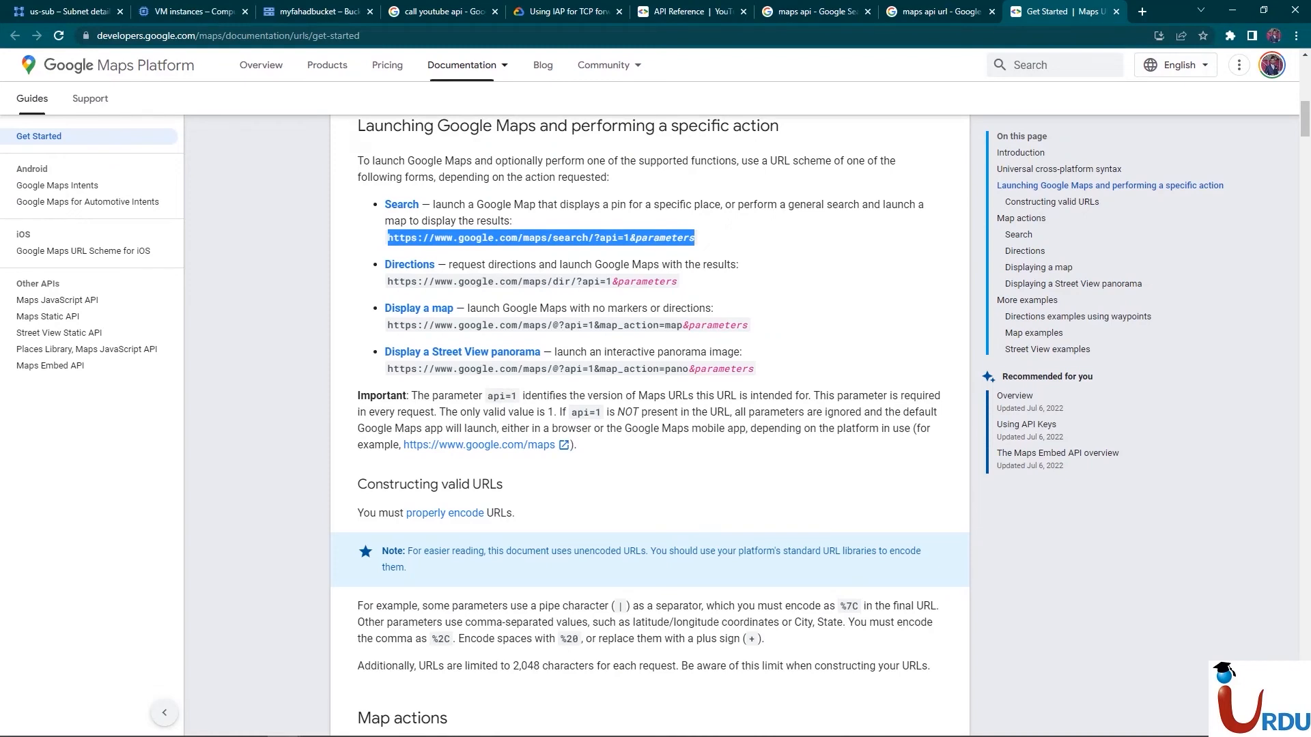
key(ctrl+1)
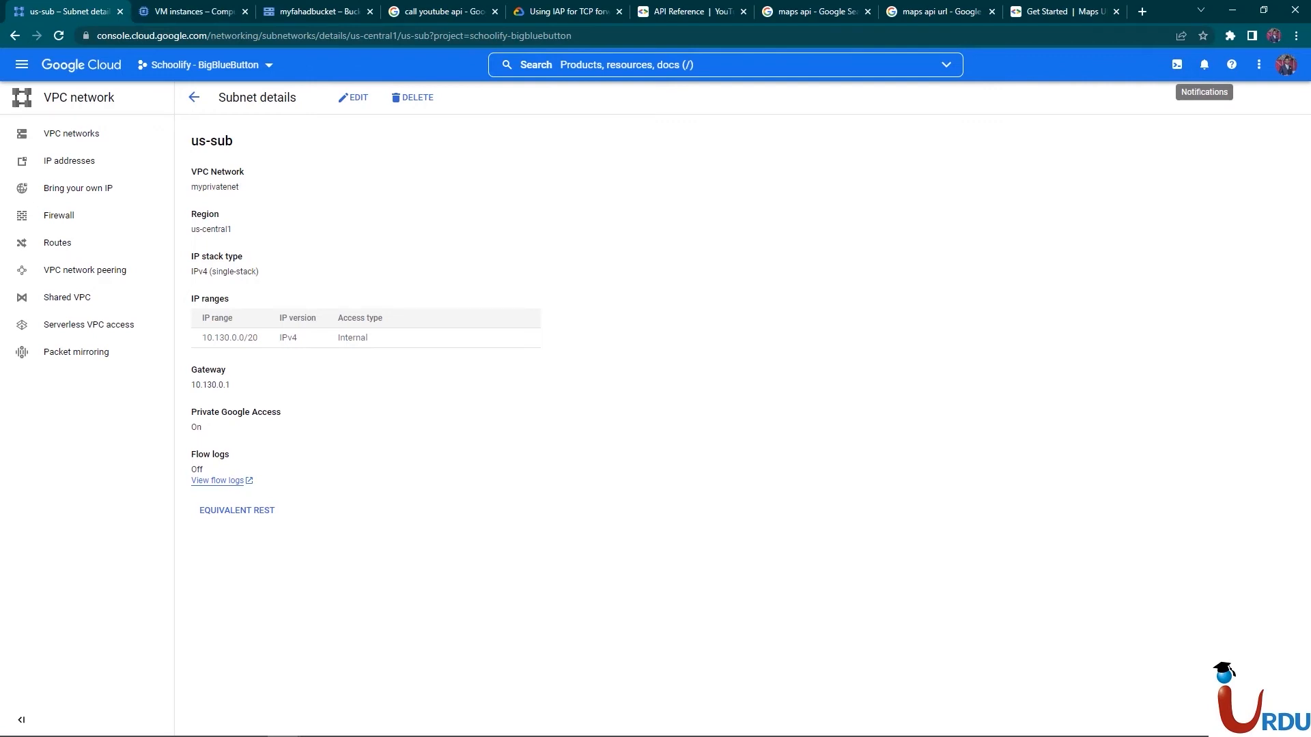
double_click(196, 428)
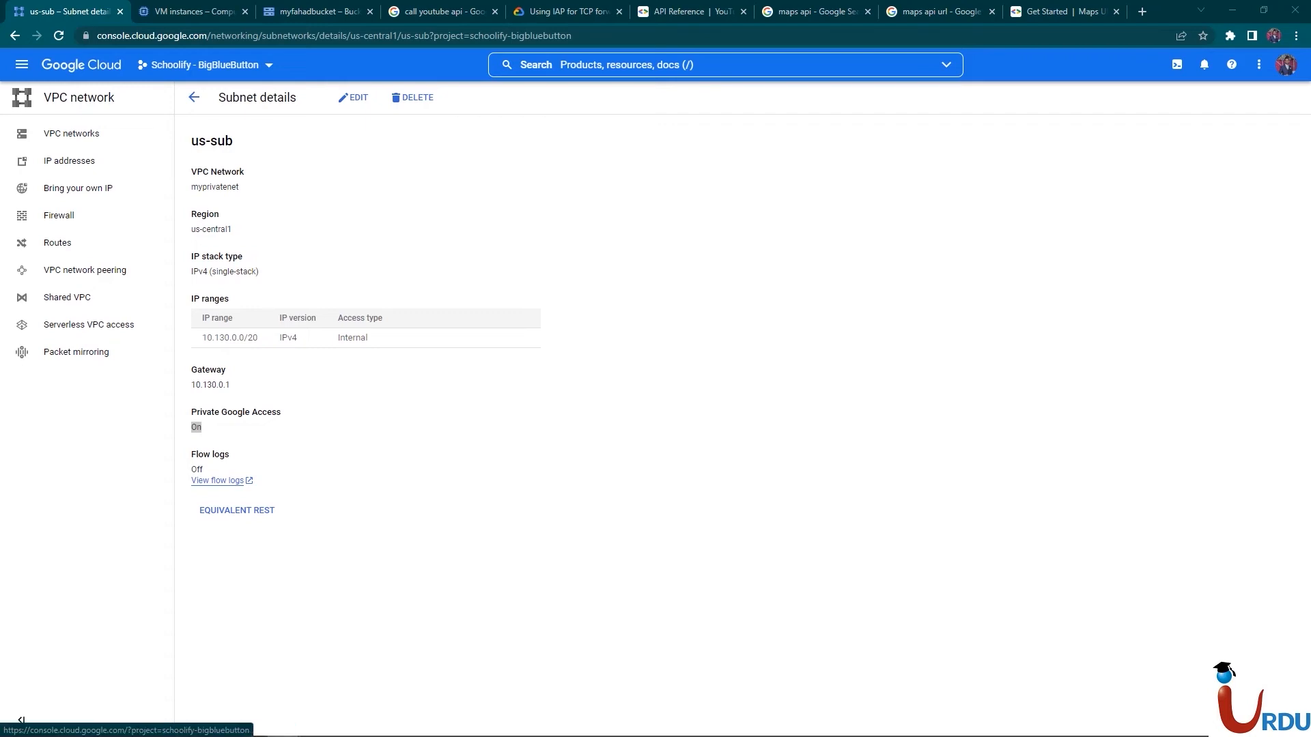
click(81, 65)
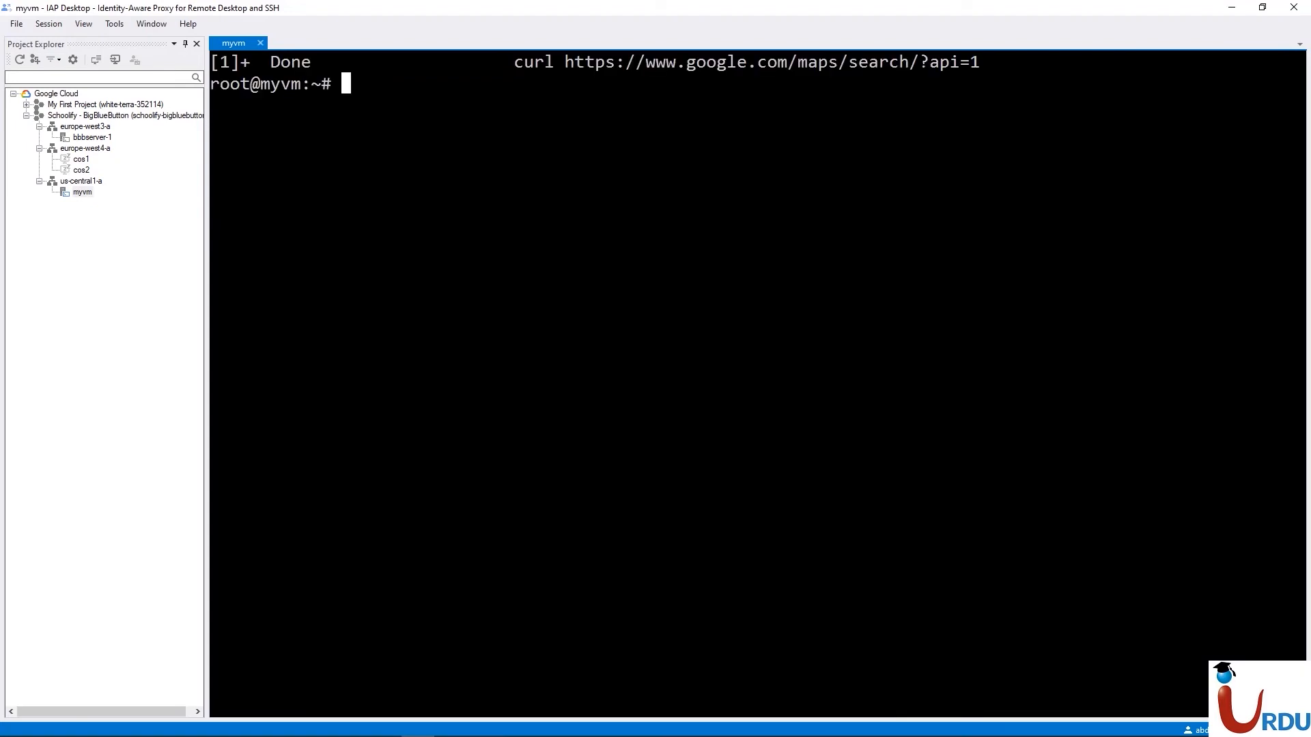
Clear the myvm terminal and try to update the packages with yum update
text(clear)
key(Return)
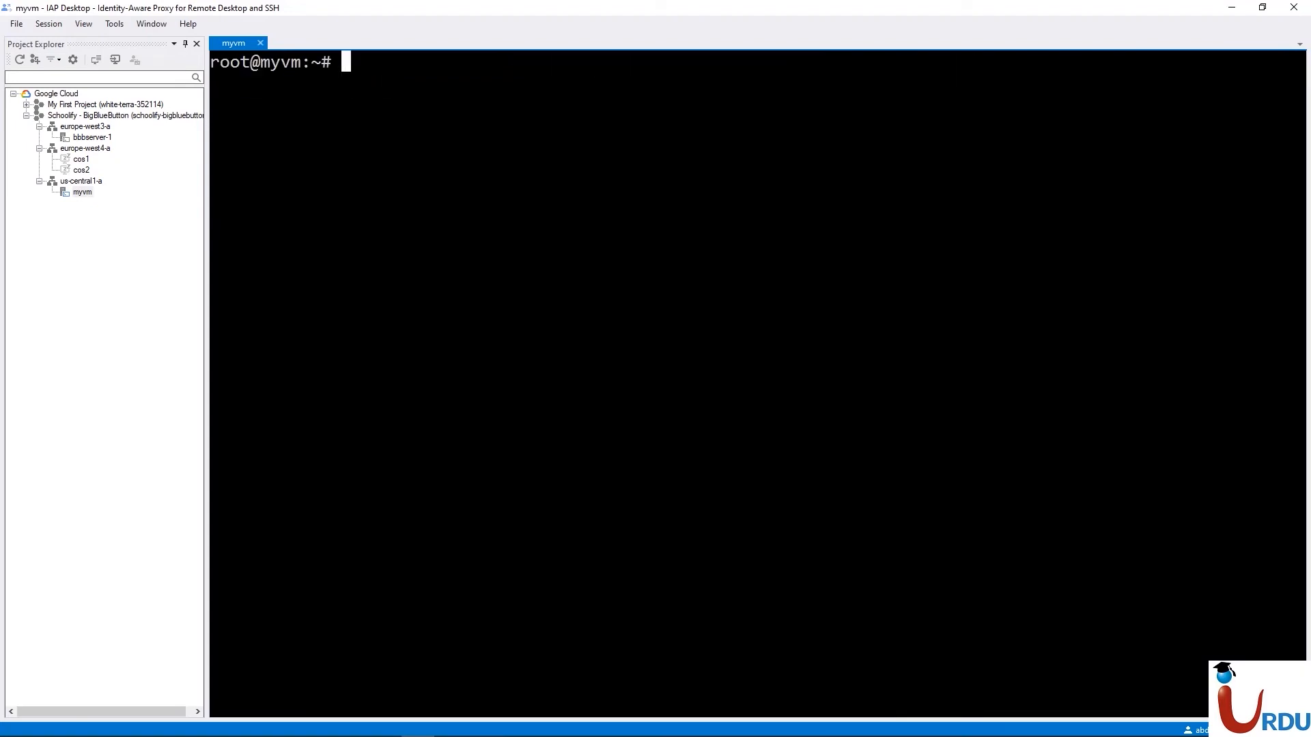
text(yum update)
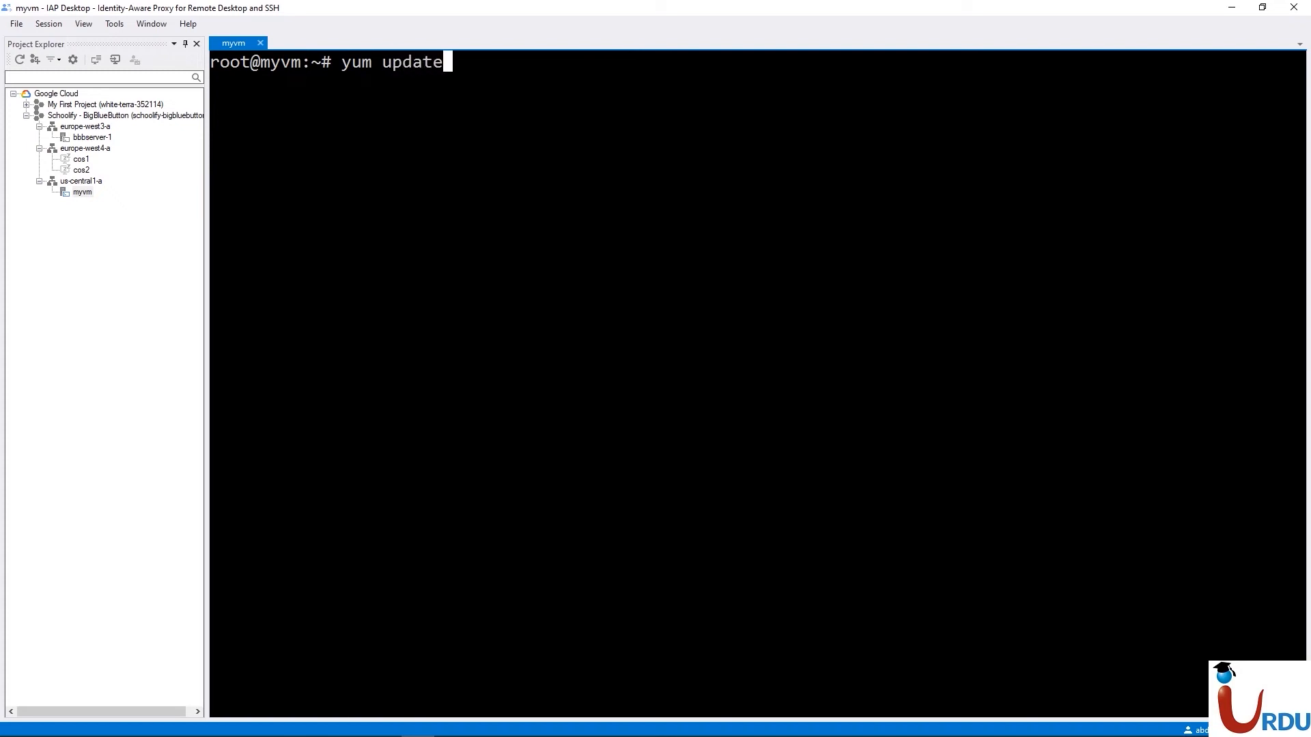
key(Return)
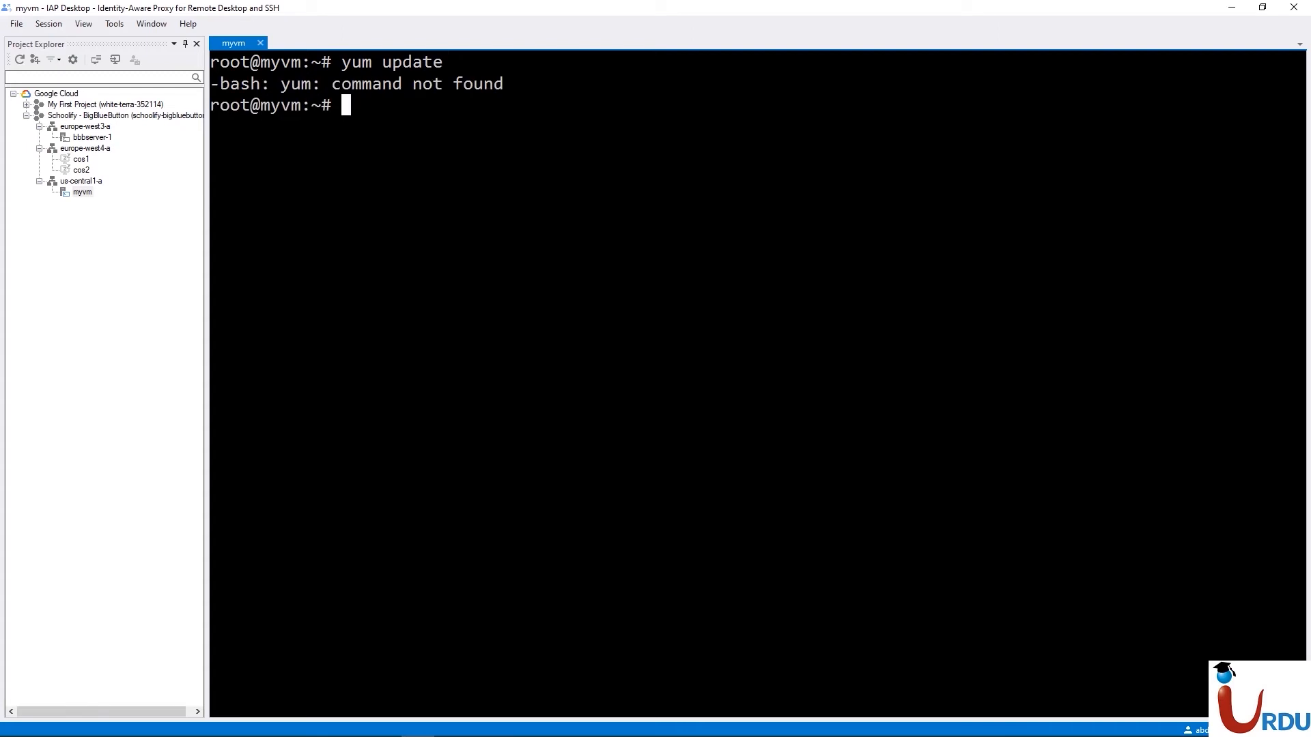
Clear the terminal and try to update the package lists with apt get-update
text(clear)
key(Return)
text(ap)
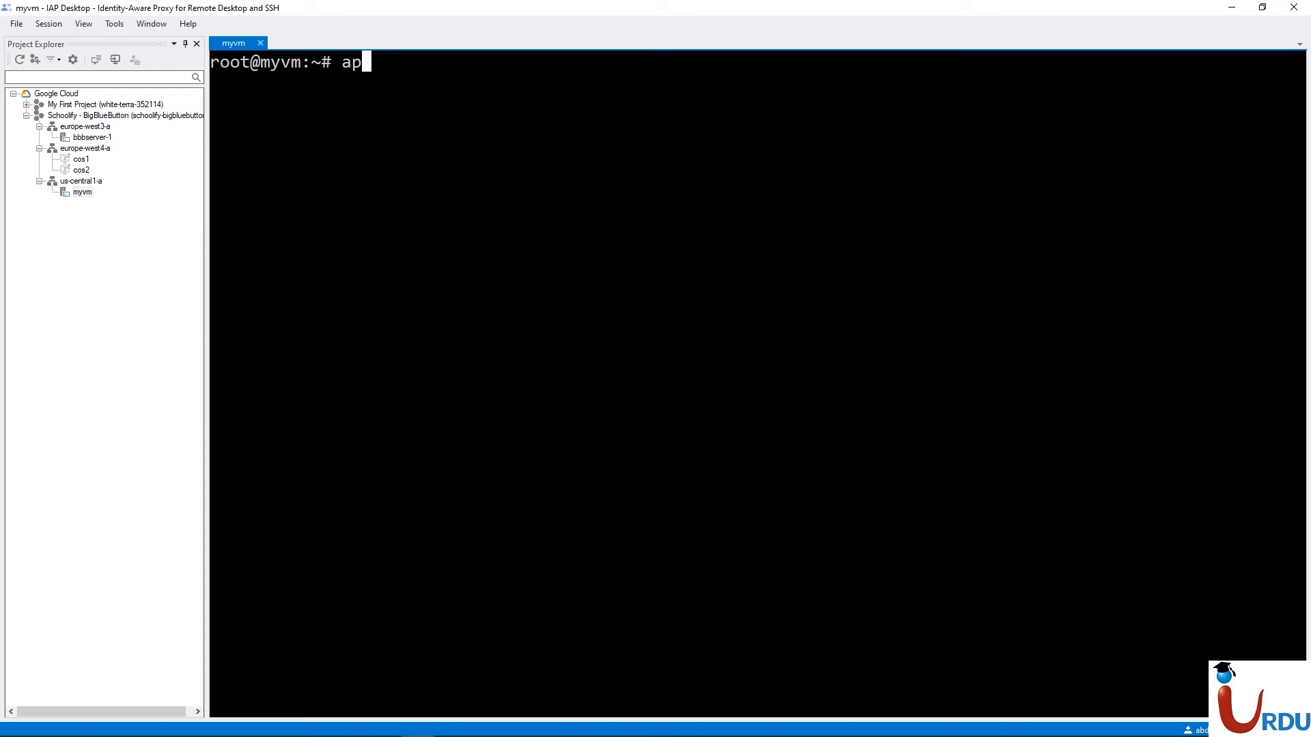
text(t get-update)
key(Return)
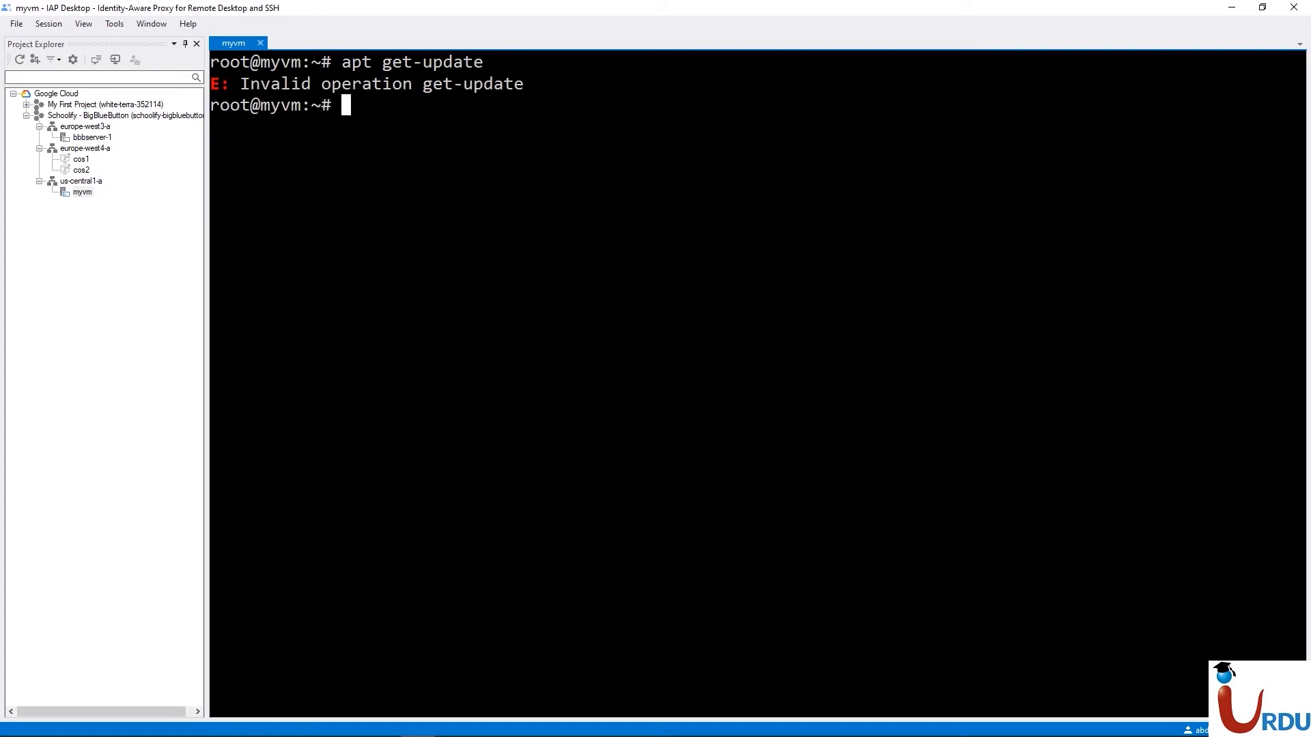
Correct the previous command to apt update and run it on myvm
key(Up)
key(BackSpace)
key(BackSpace)
key(BackSpace)
key(BackSpace)
key(BackSpace)
key(BackSpace)
key(BackSpace)
key(BackSpace)
key(BackSpace)
key(BackSpace)
key(BackSpace)
text(upt)
key(BackSpace)
key(BackSpace)
key(BackSpace)
text(update)
key(Return)
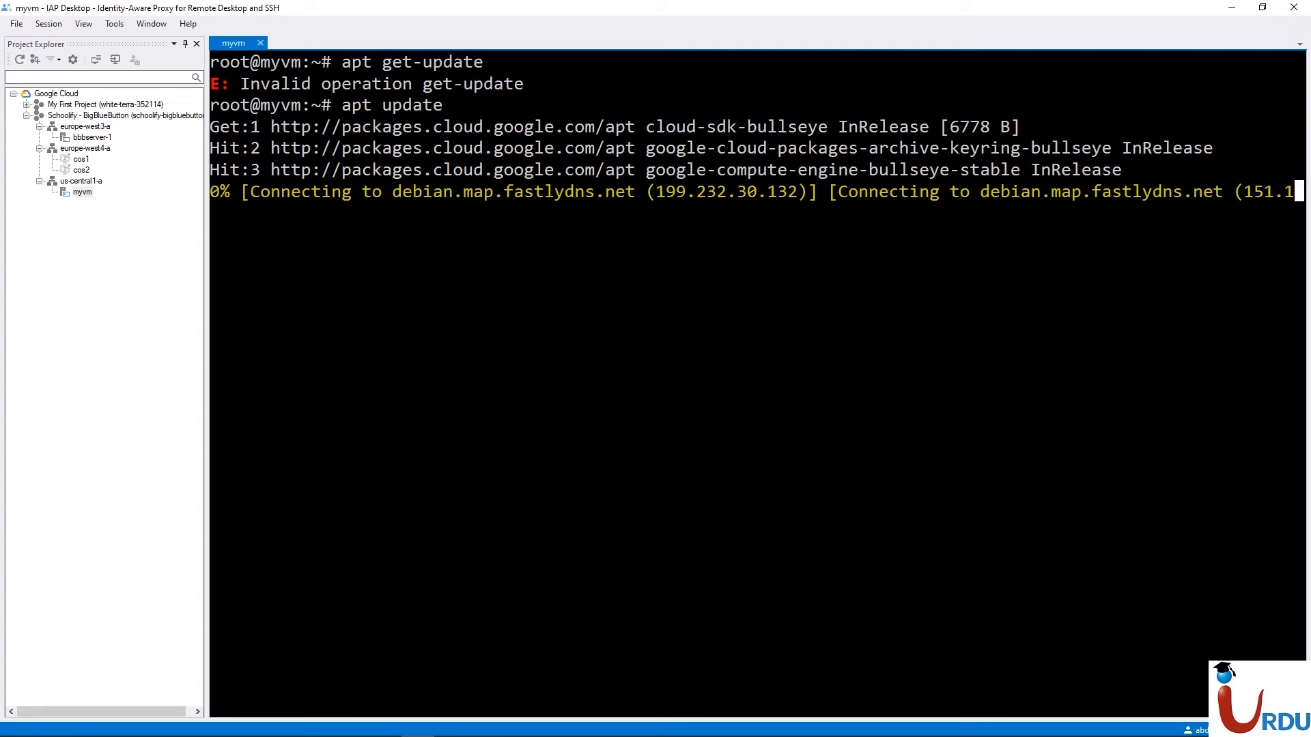
Interrupt the running apt update on myvm
key(alt+Tab)
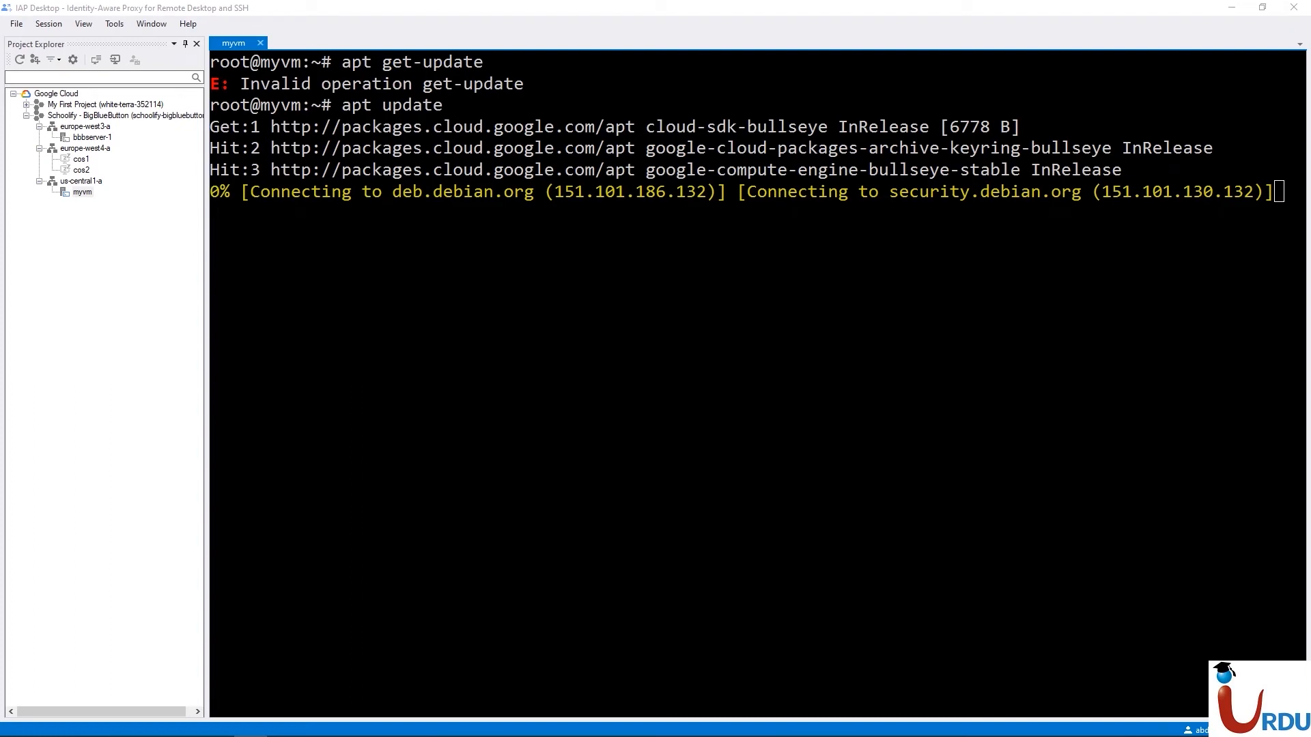
key(alt+Tab)
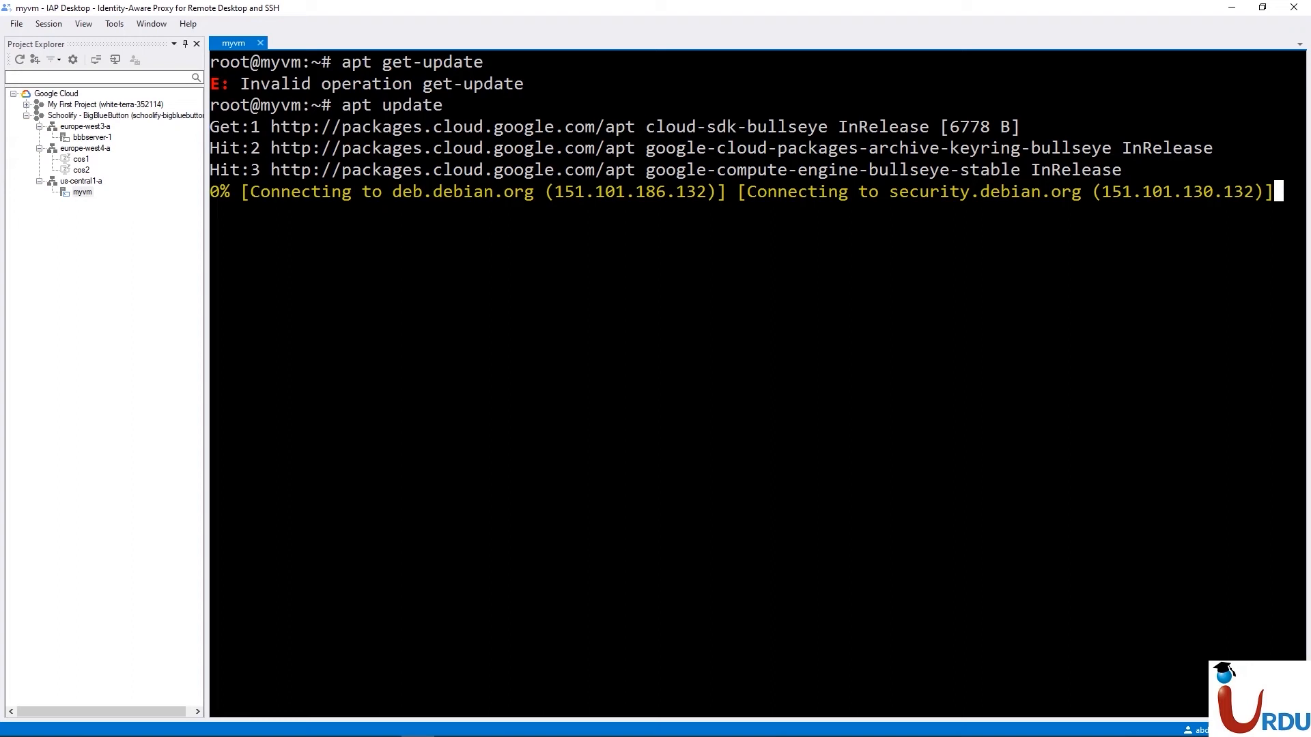
key(ctrl+c)
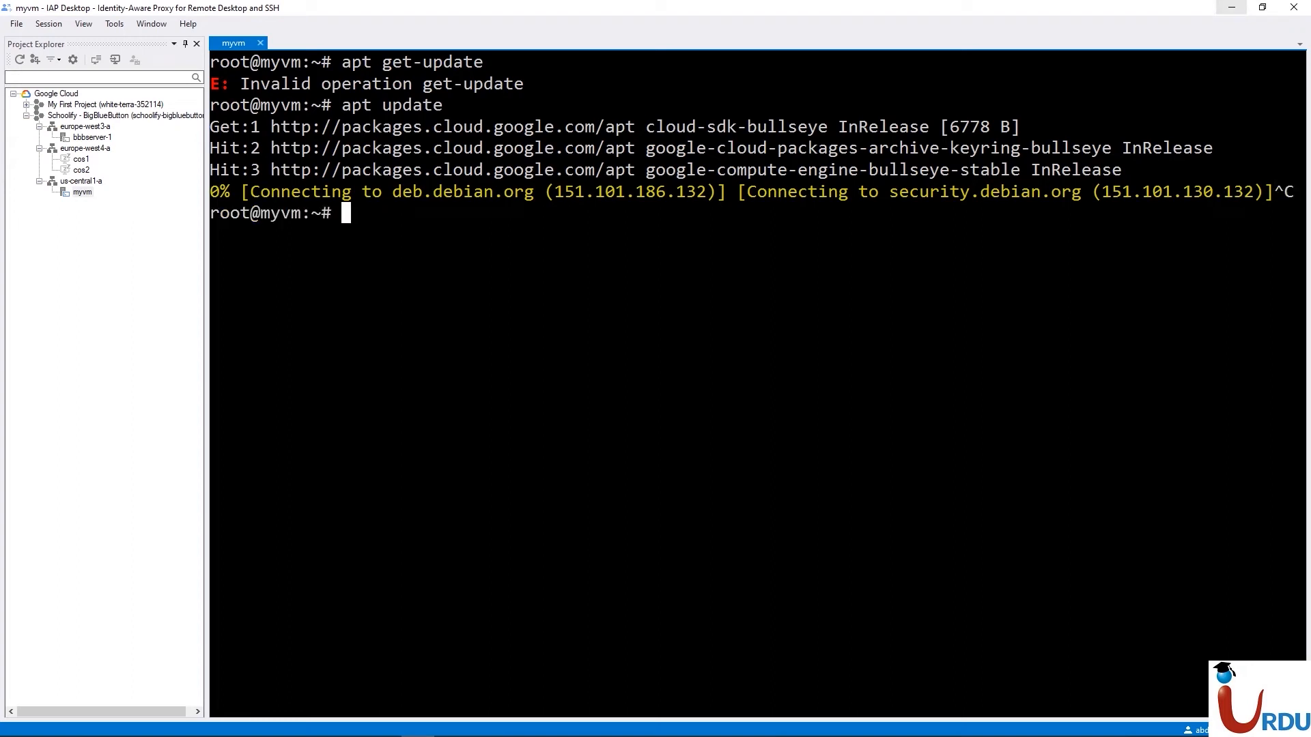
Switch to the Google Cloud console, find Cloud NAT and start creating a NAT gateway
click(1231, 7)
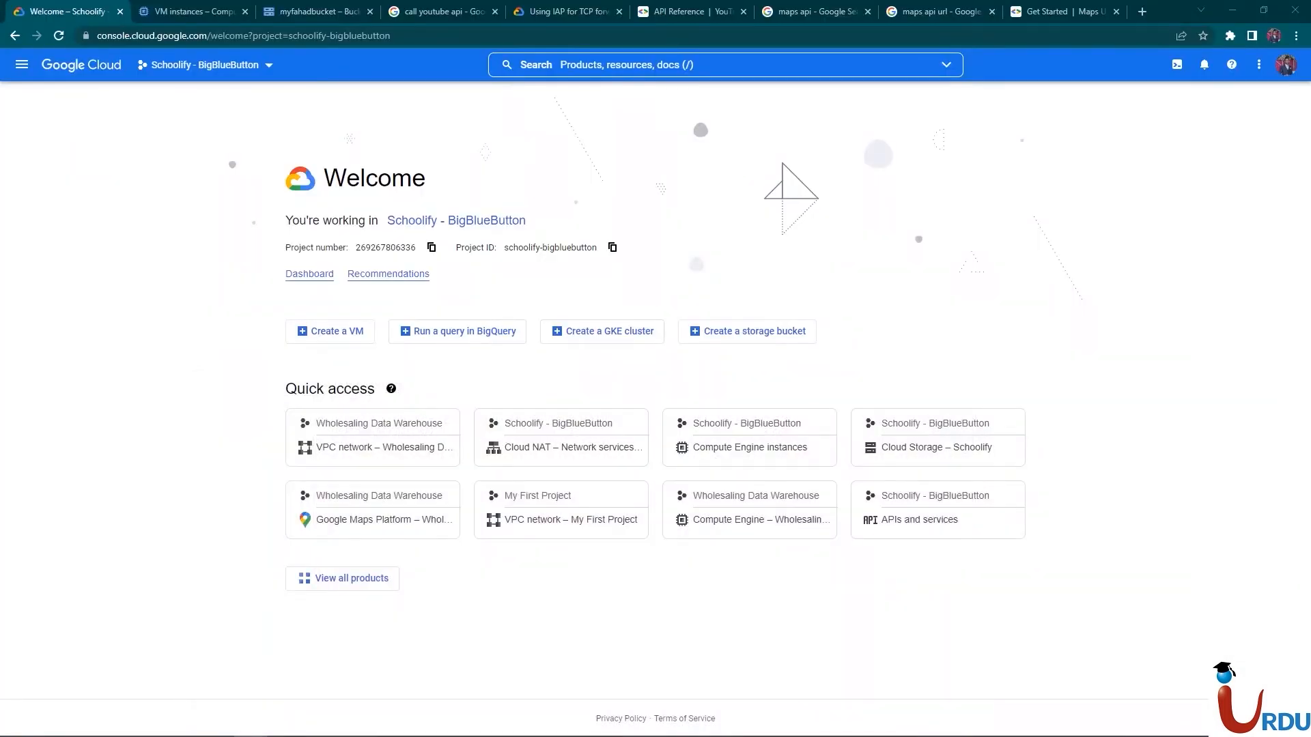
text(/nat)
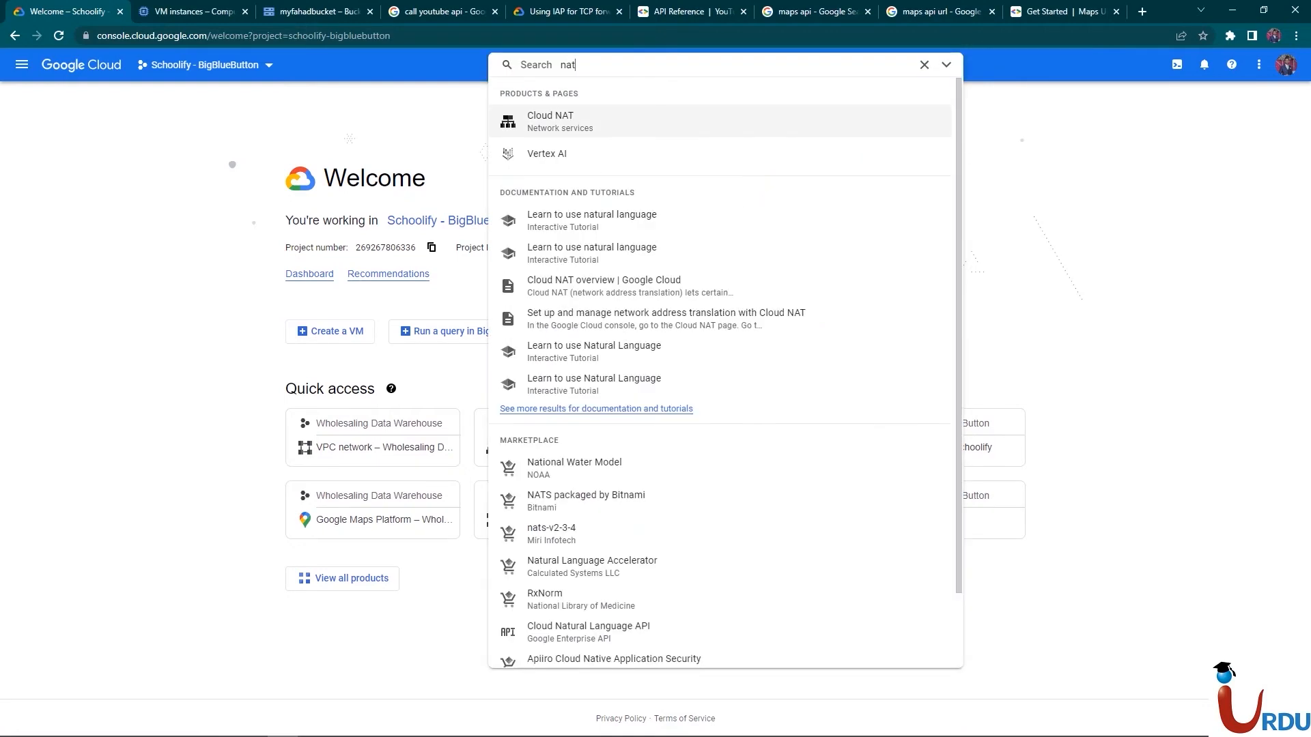
click(552, 119)
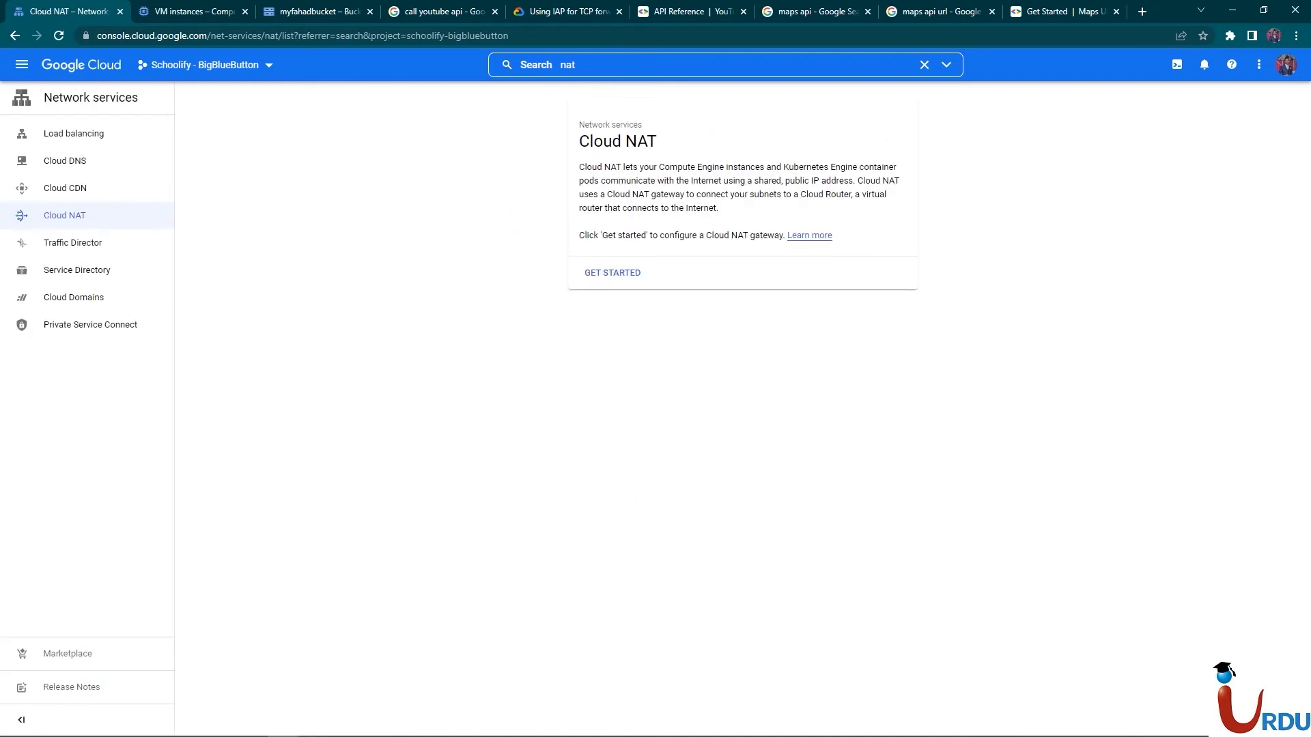
click(612, 272)
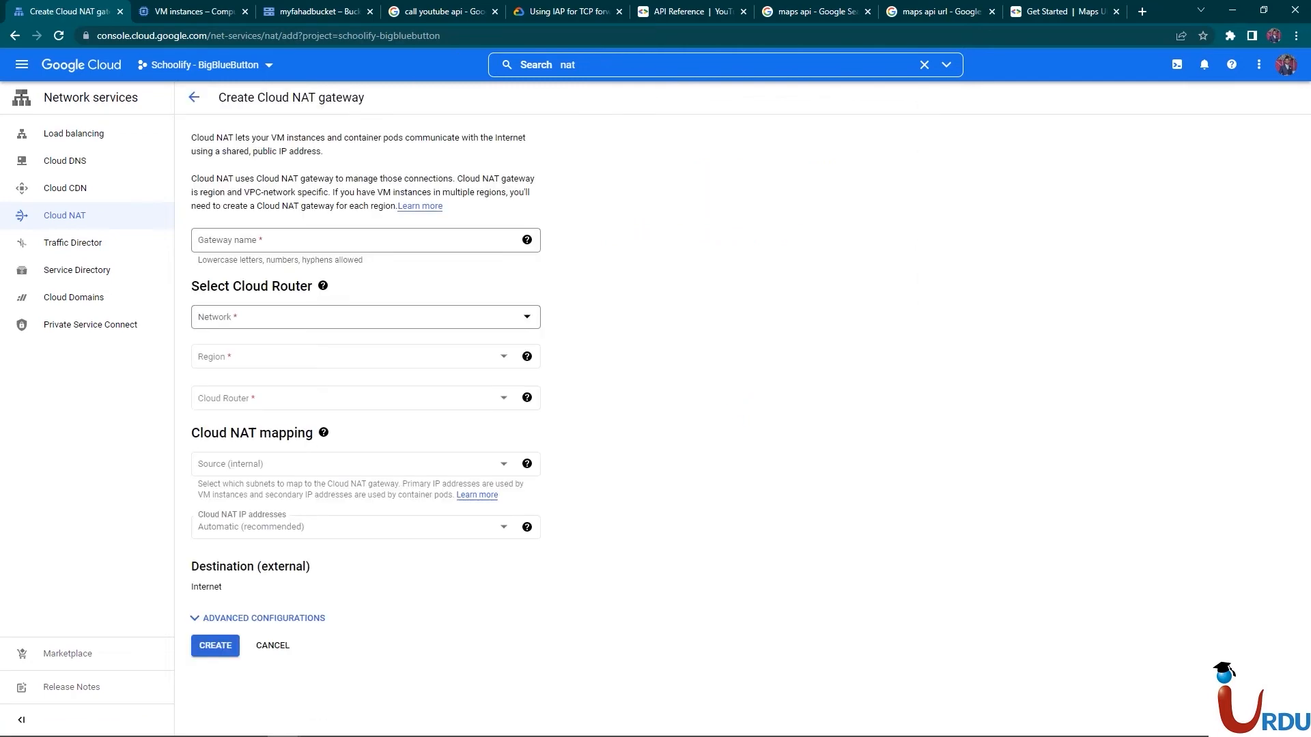
Name the gateway us-nat and select the myprivatenet network in region us-central1 (Iowa)
click(355, 240)
text(us)
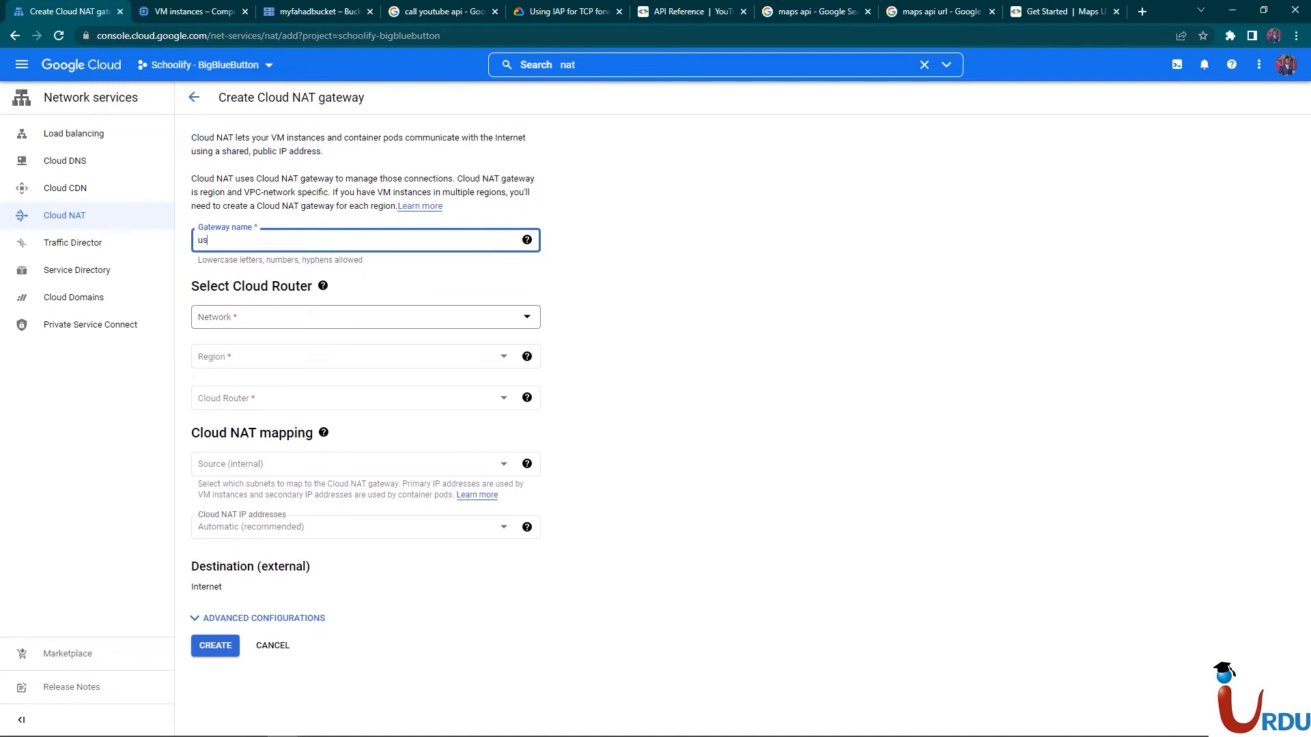
text(-nat)
click(307, 317)
click(246, 386)
click(321, 356)
click(321, 387)
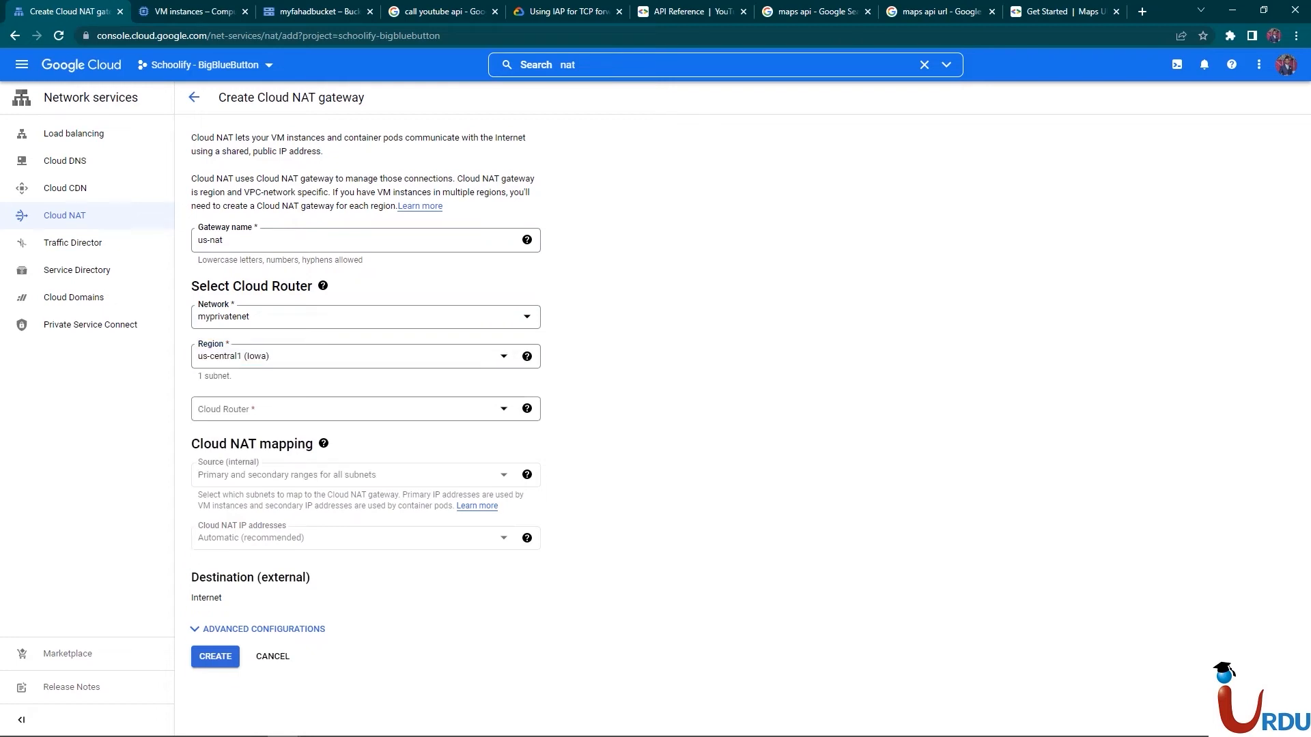
Create a new Cloud Router named cloud-nat for the gateway
click(348, 409)
click(239, 456)
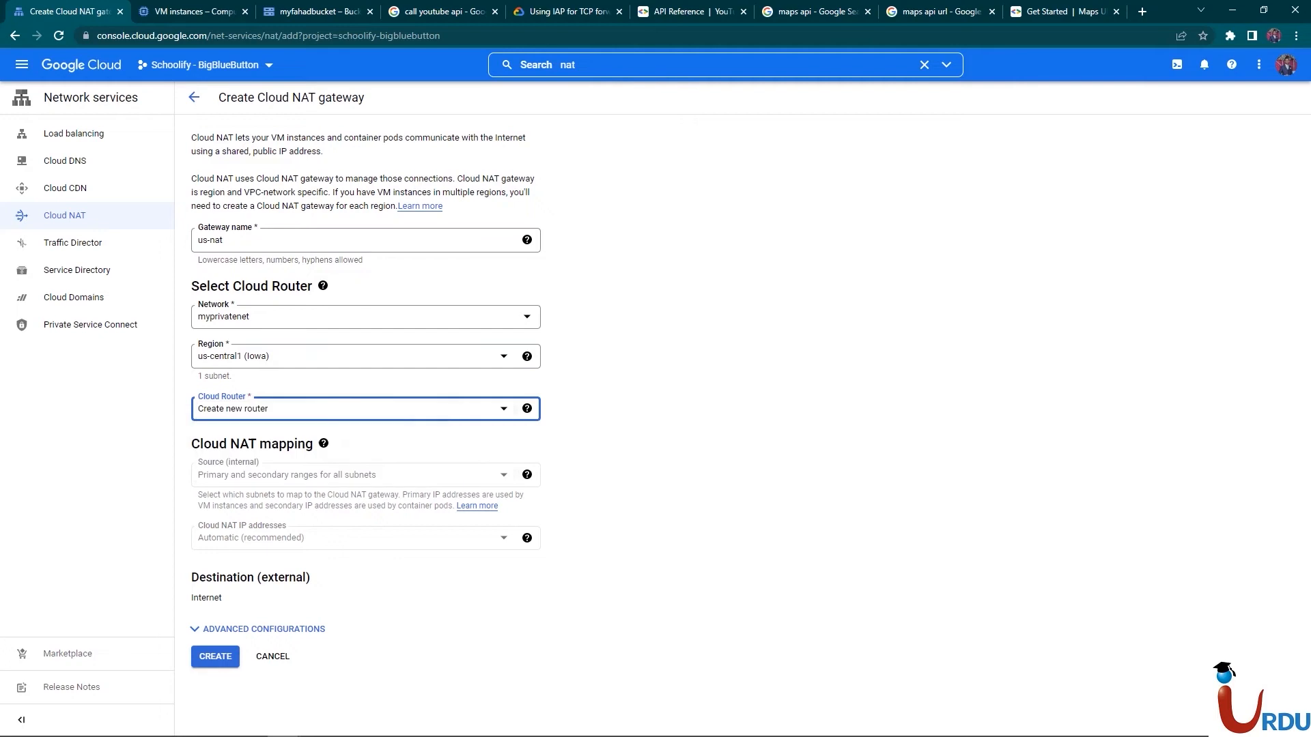
text(cllo)
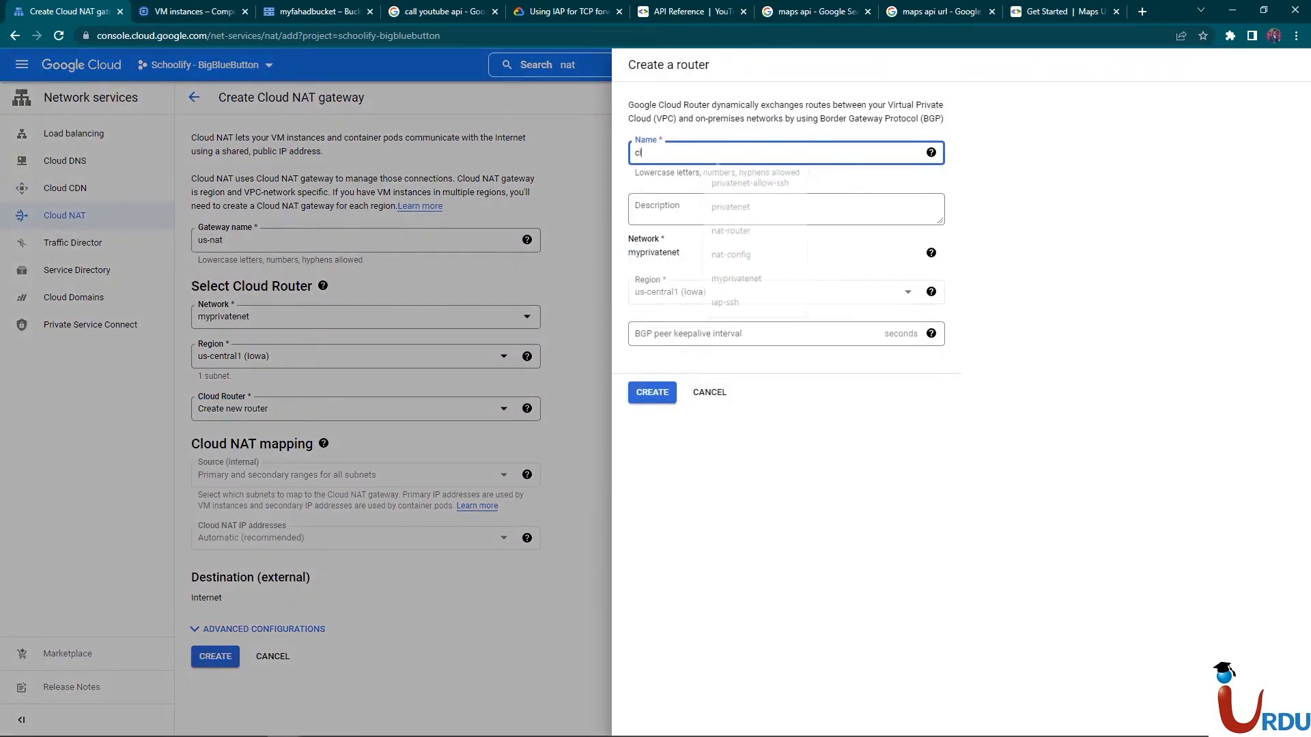
key(BackSpace)
text(oud-nat)
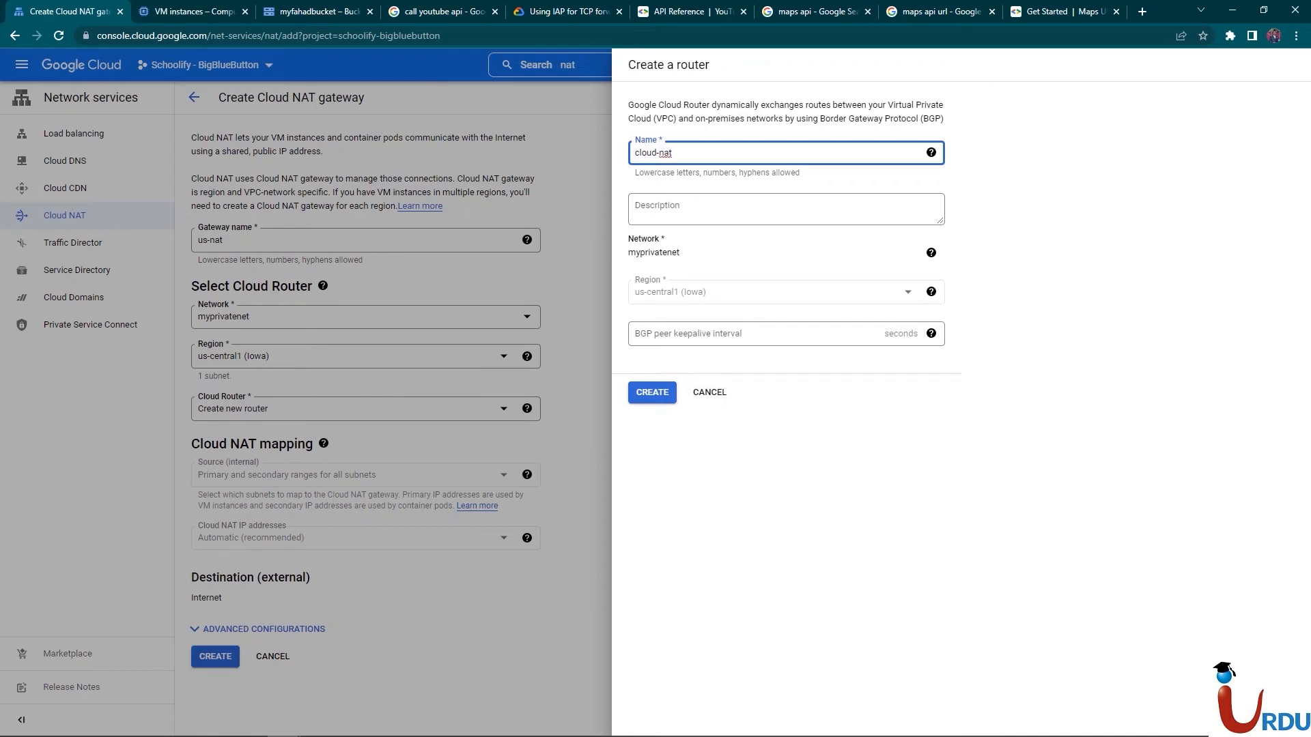
key(Return)
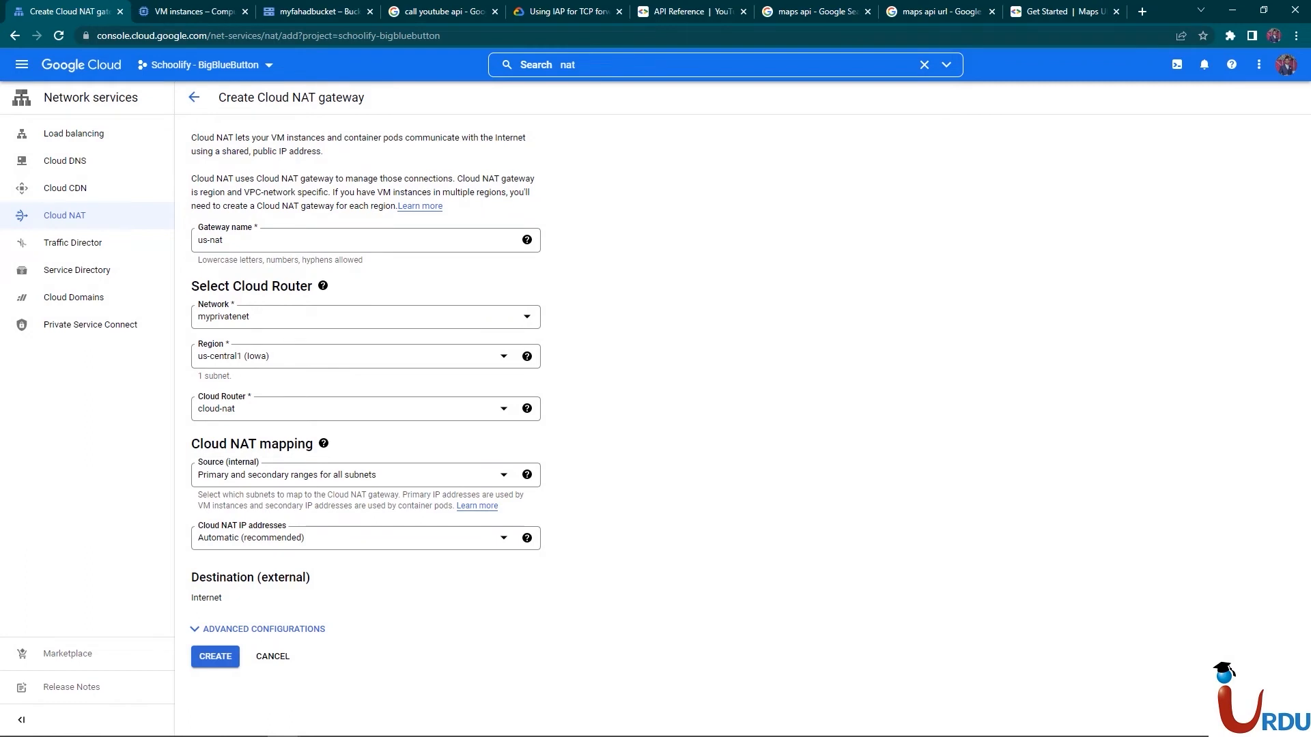
Try the Custom source mapping, view its subnet choices, and restore primary and secondary ranges for all subnets
click(350, 475)
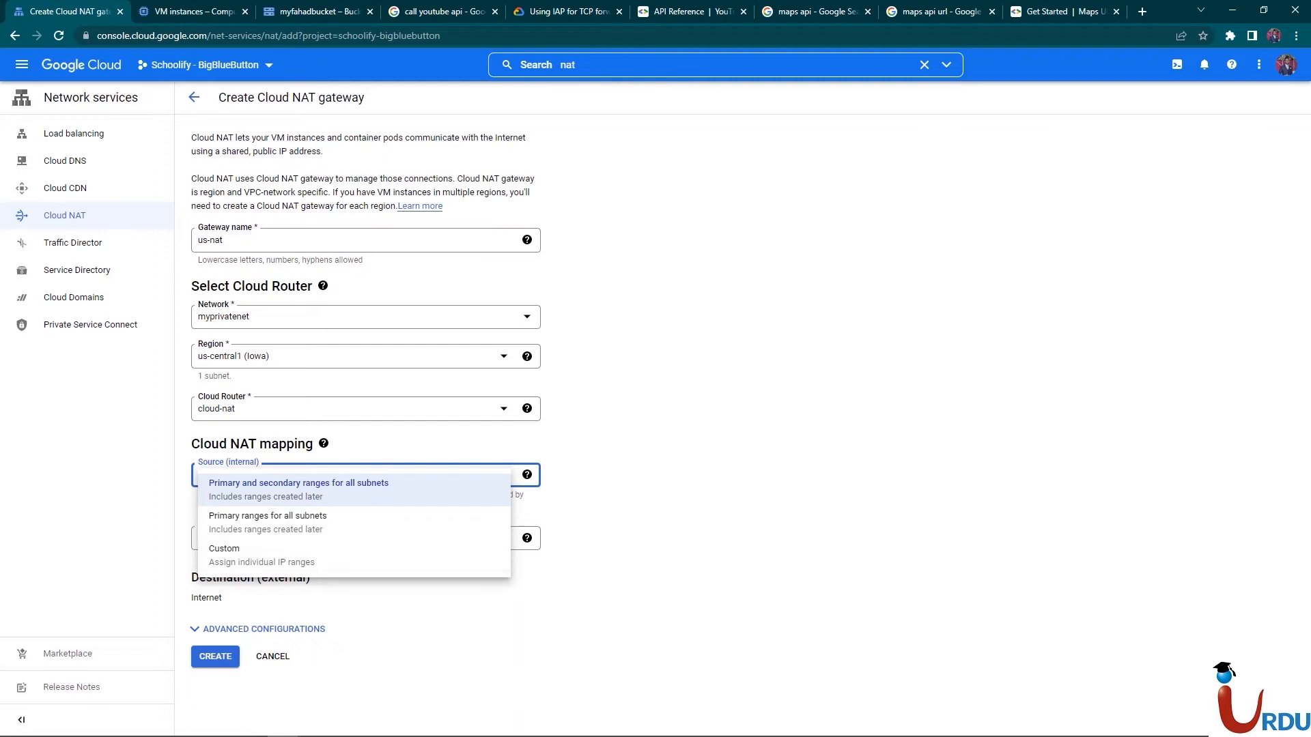
key(Escape)
click(683, 478)
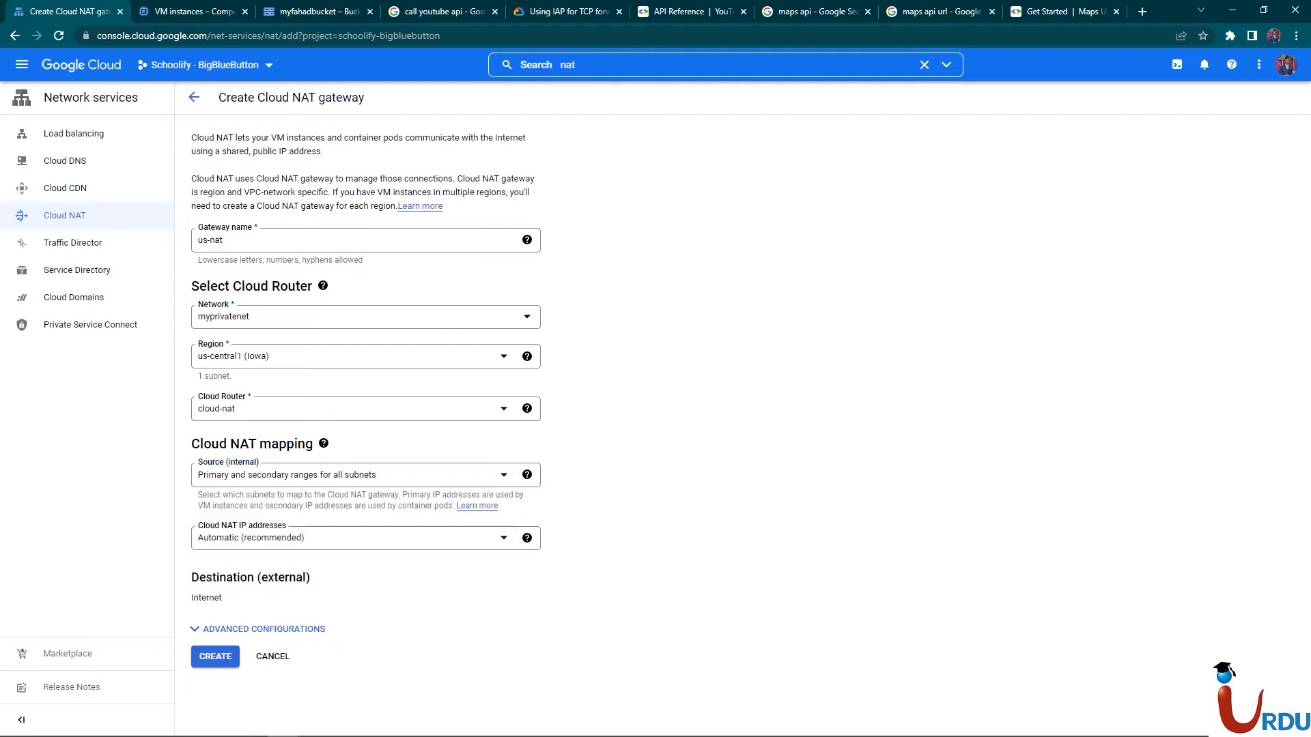
click(348, 475)
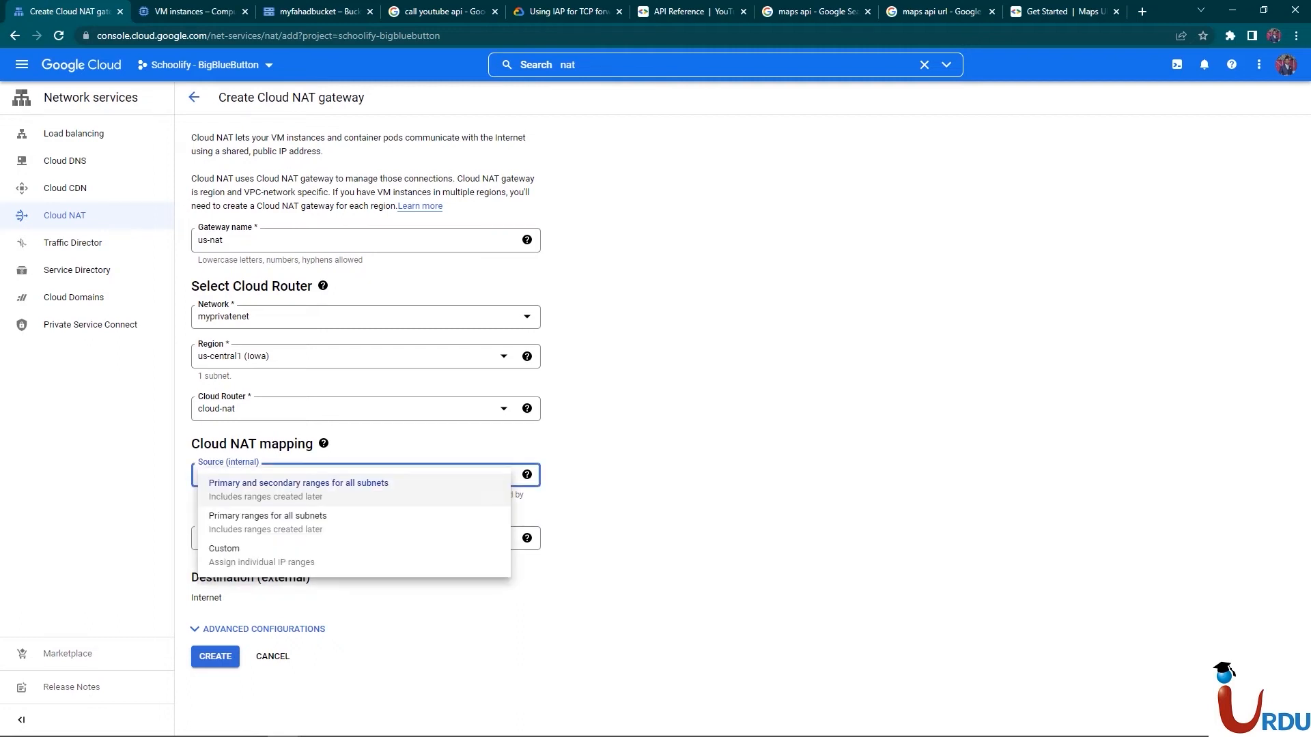
click(263, 546)
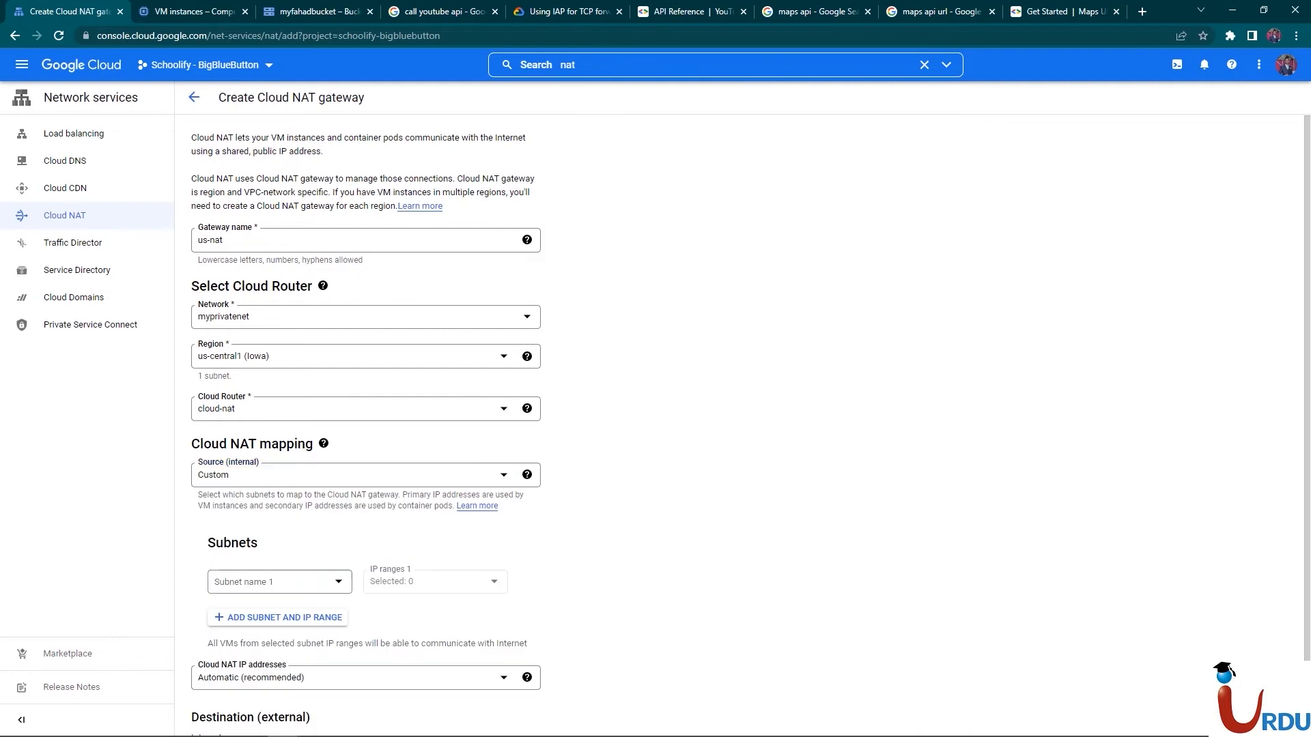
scroll(683, 410, down, 1)
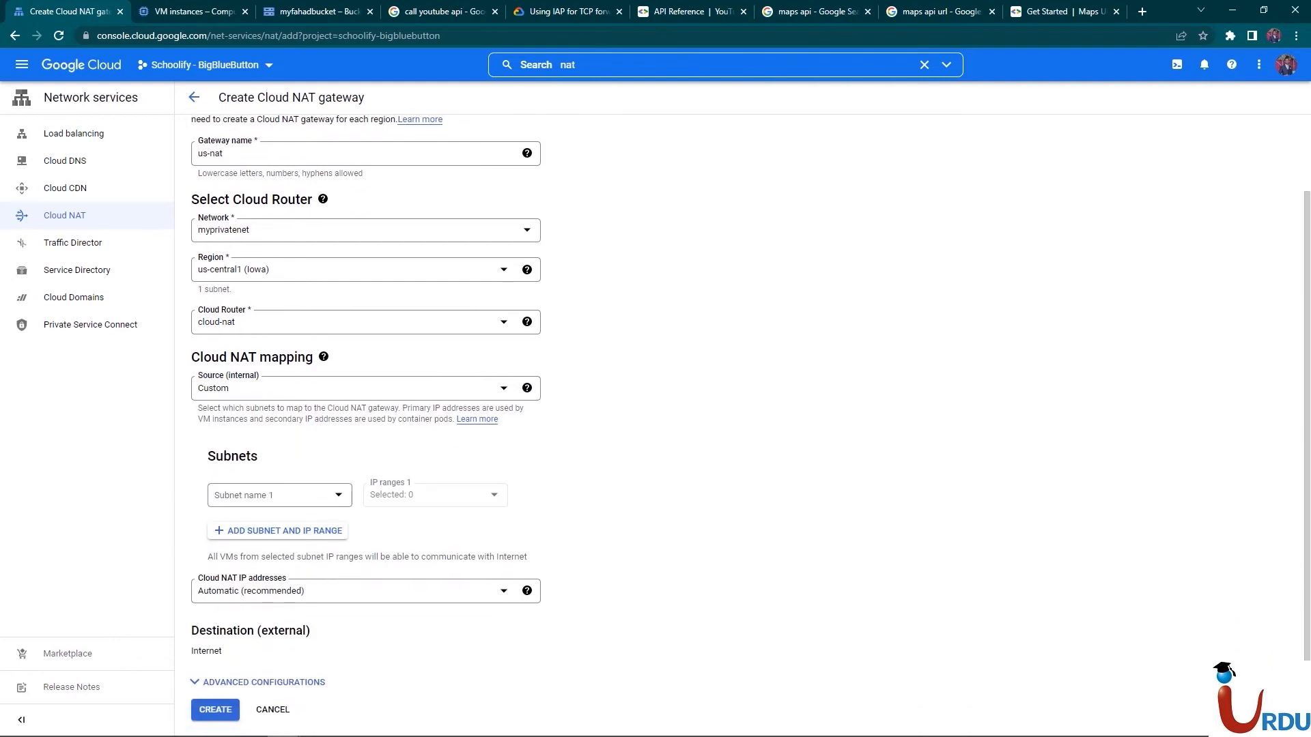
click(280, 496)
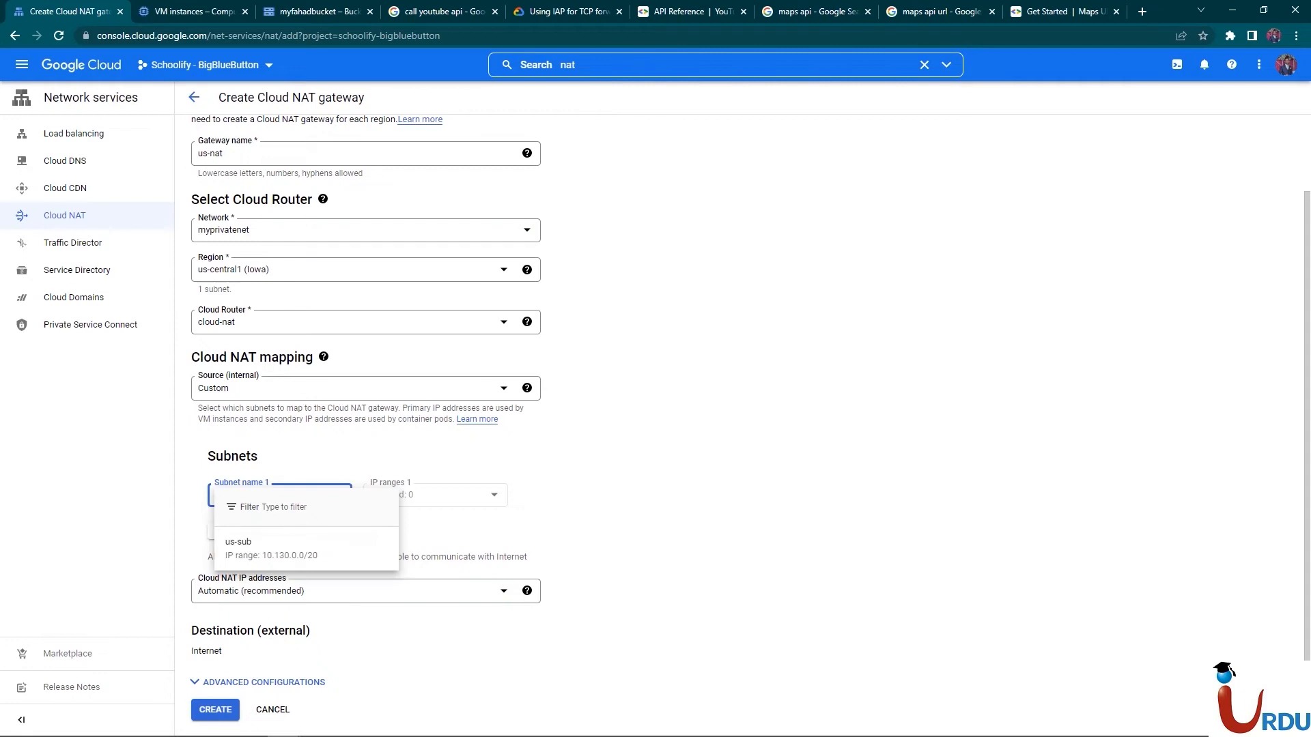
click(356, 391)
click(356, 390)
click(356, 404)
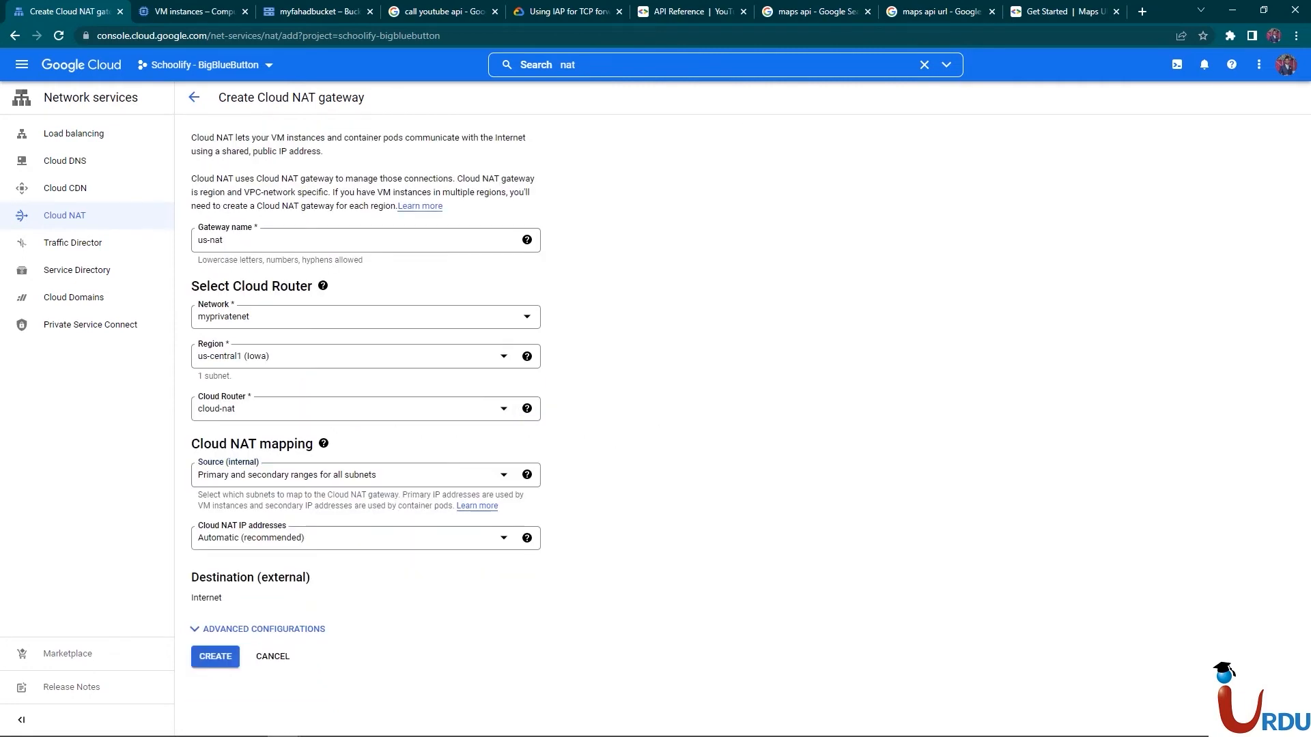
Try Manual for the Cloud NAT IP addresses, view the address choices, and return to Automatic (recommended)
click(303, 538)
click(304, 588)
scroll(304, 588, down, 3)
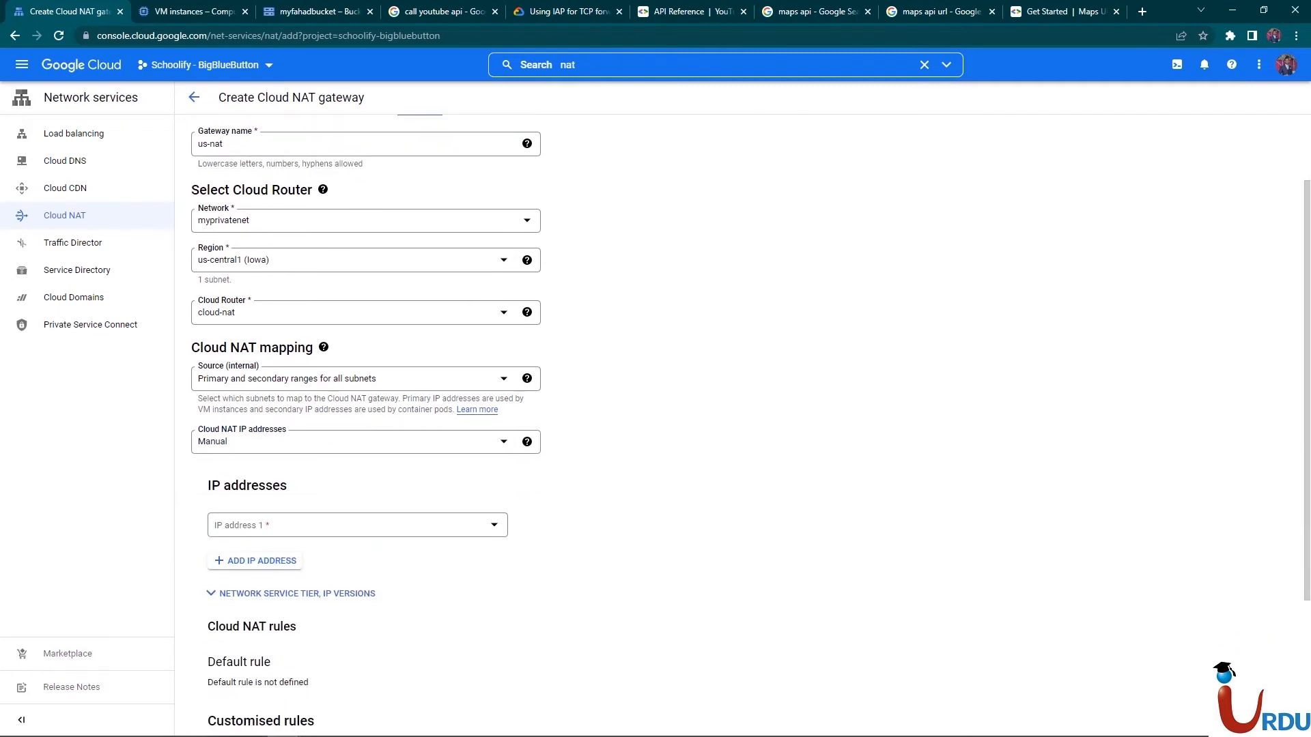
click(357, 403)
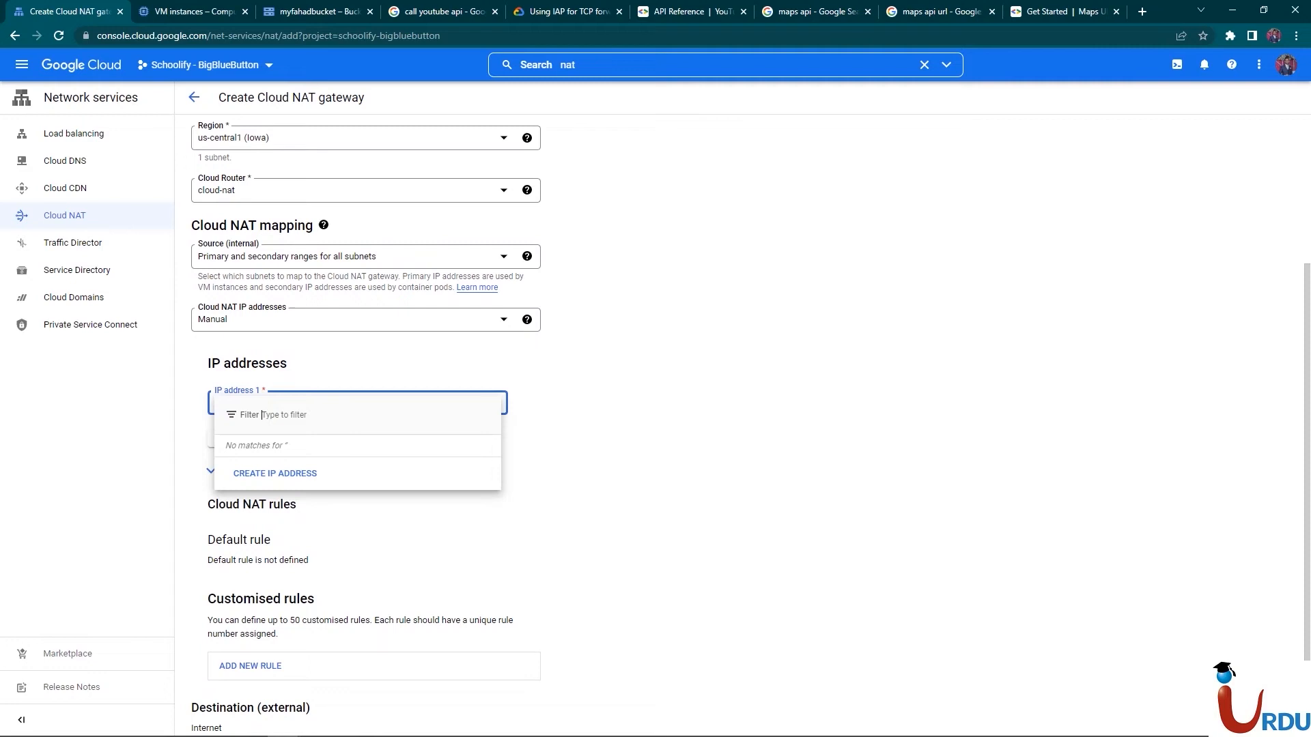
click(600, 383)
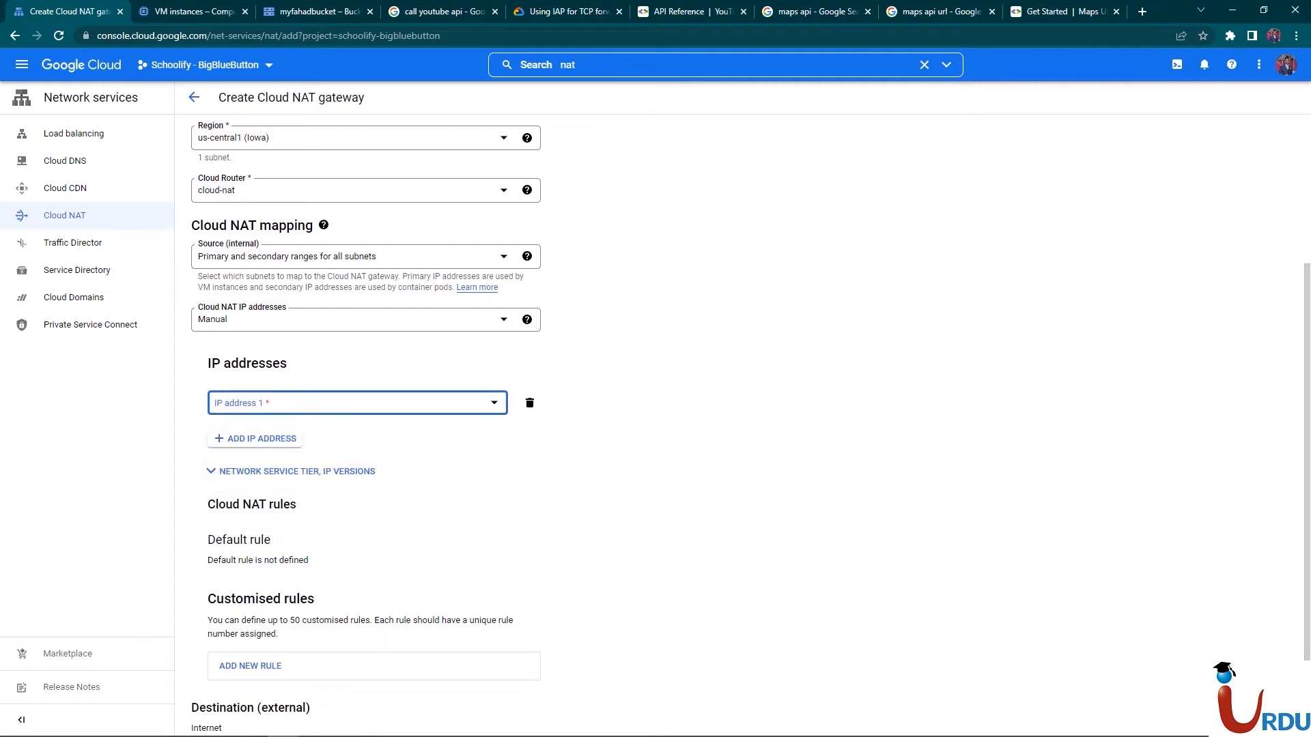
click(355, 321)
click(262, 331)
click(615, 478)
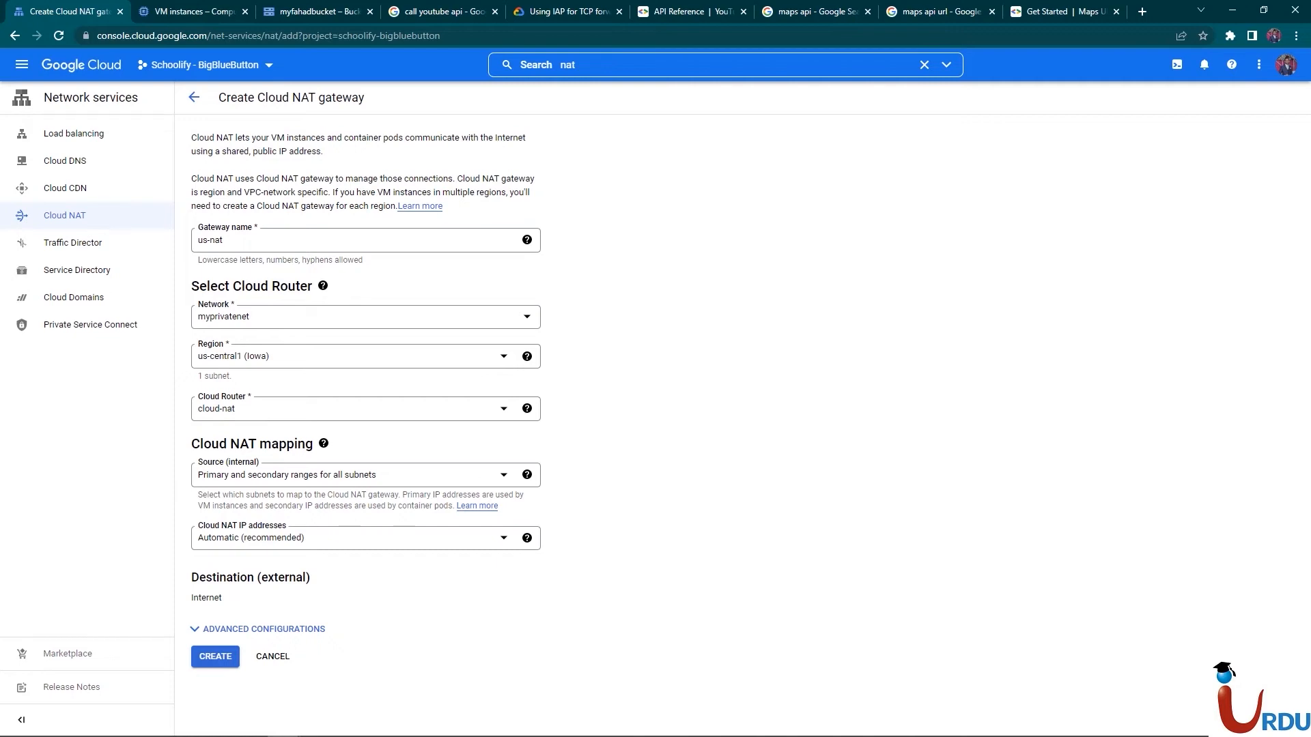
Set Stackdriver logging to Translation and errors in the advanced configurations, create the us-nat gateway and refresh the gateway list
click(273, 628)
scroll(365, 425, down, 2)
scroll(365, 425, up, 1)
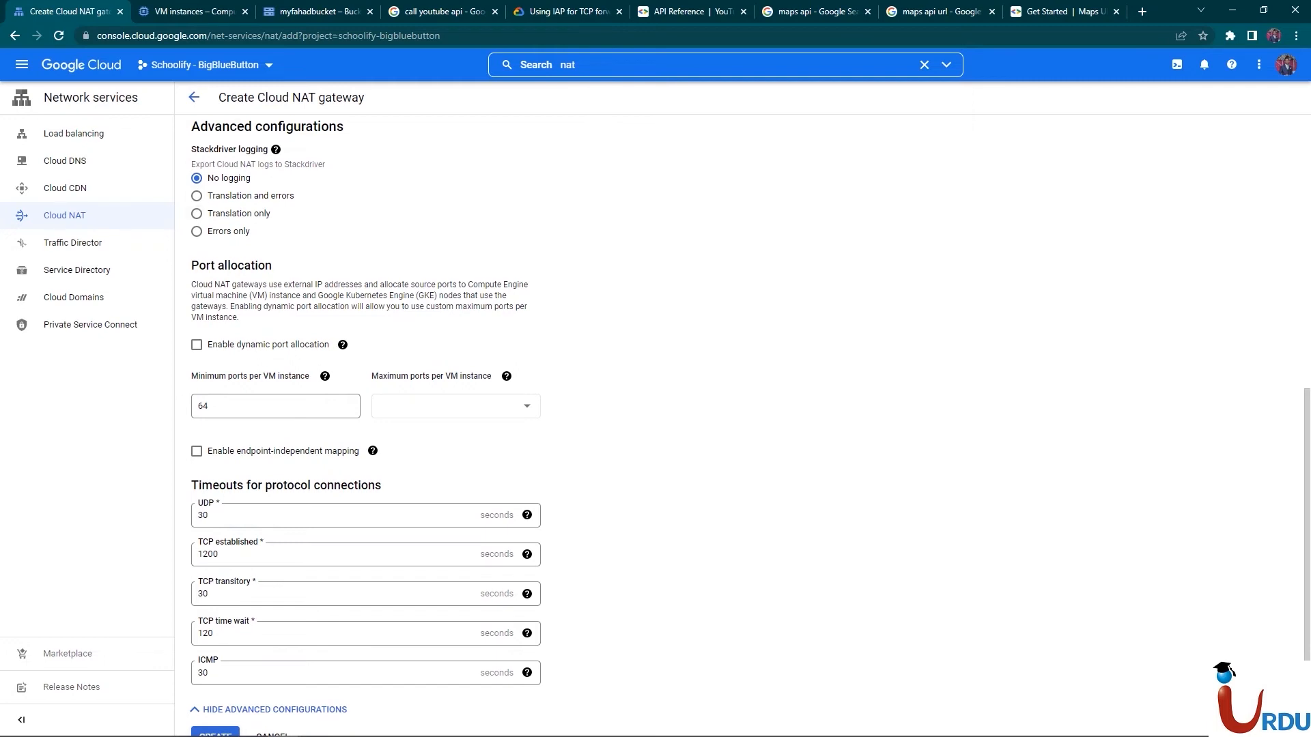
click(197, 196)
scroll(749, 427, down, 1)
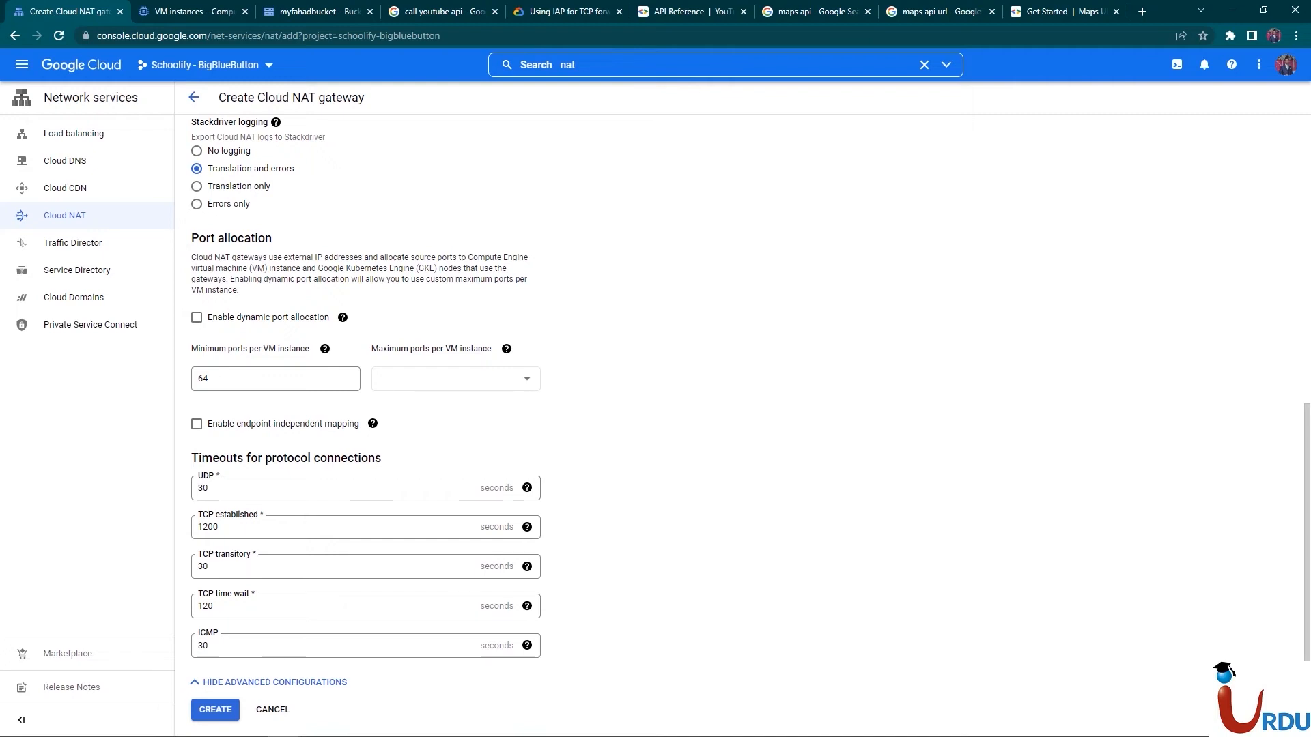
scroll(750, 426, up, 2)
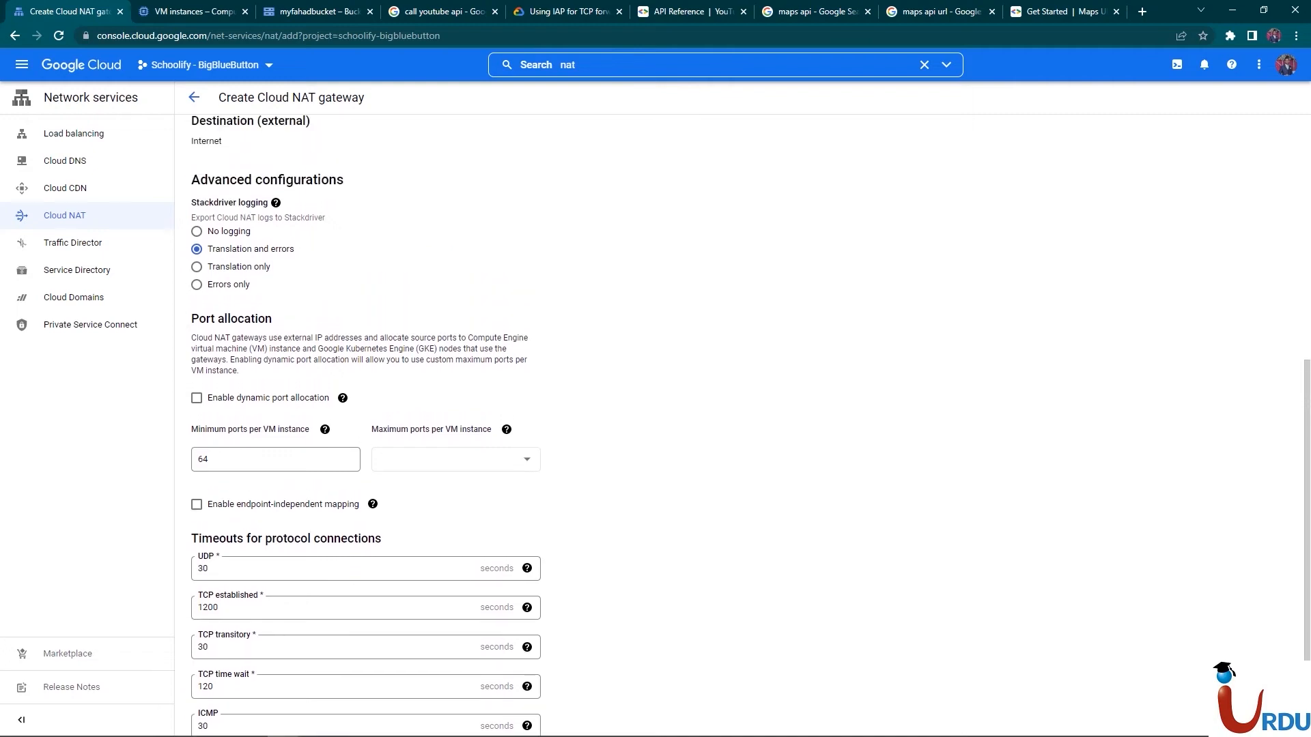
scroll(749, 427, down, 2)
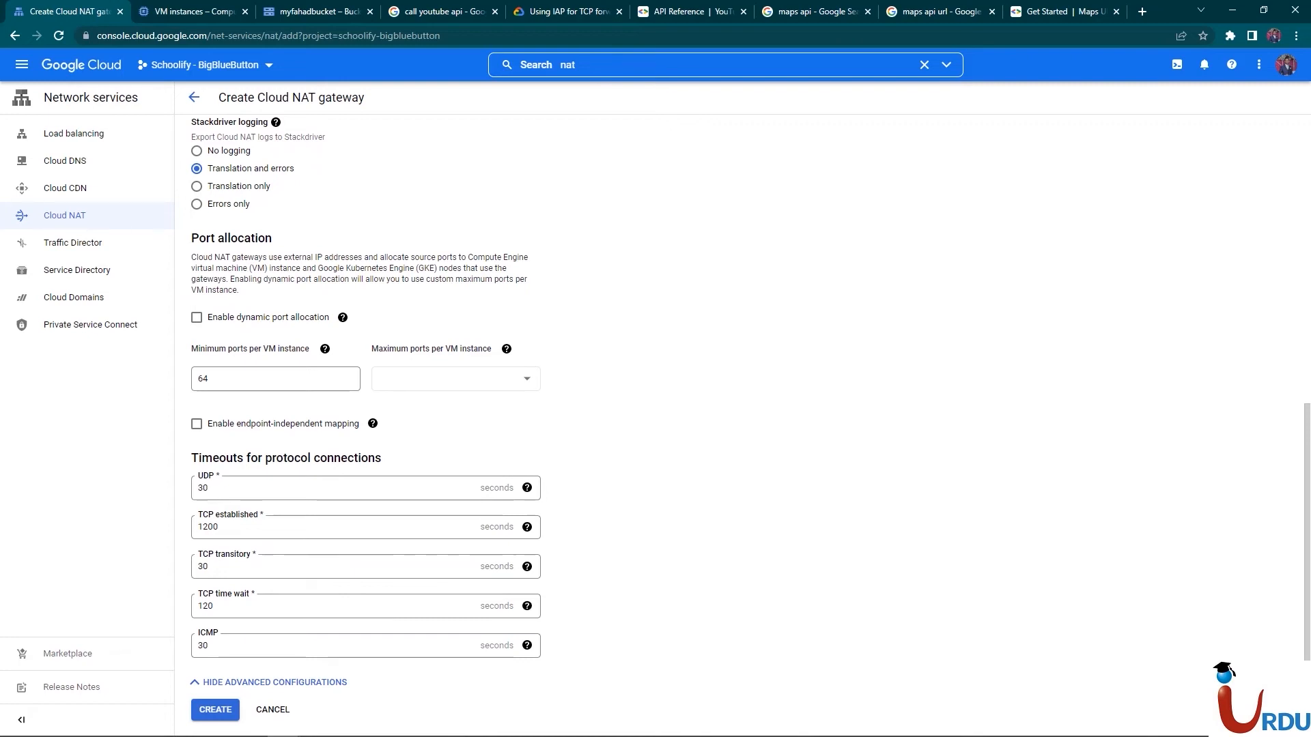
click(215, 709)
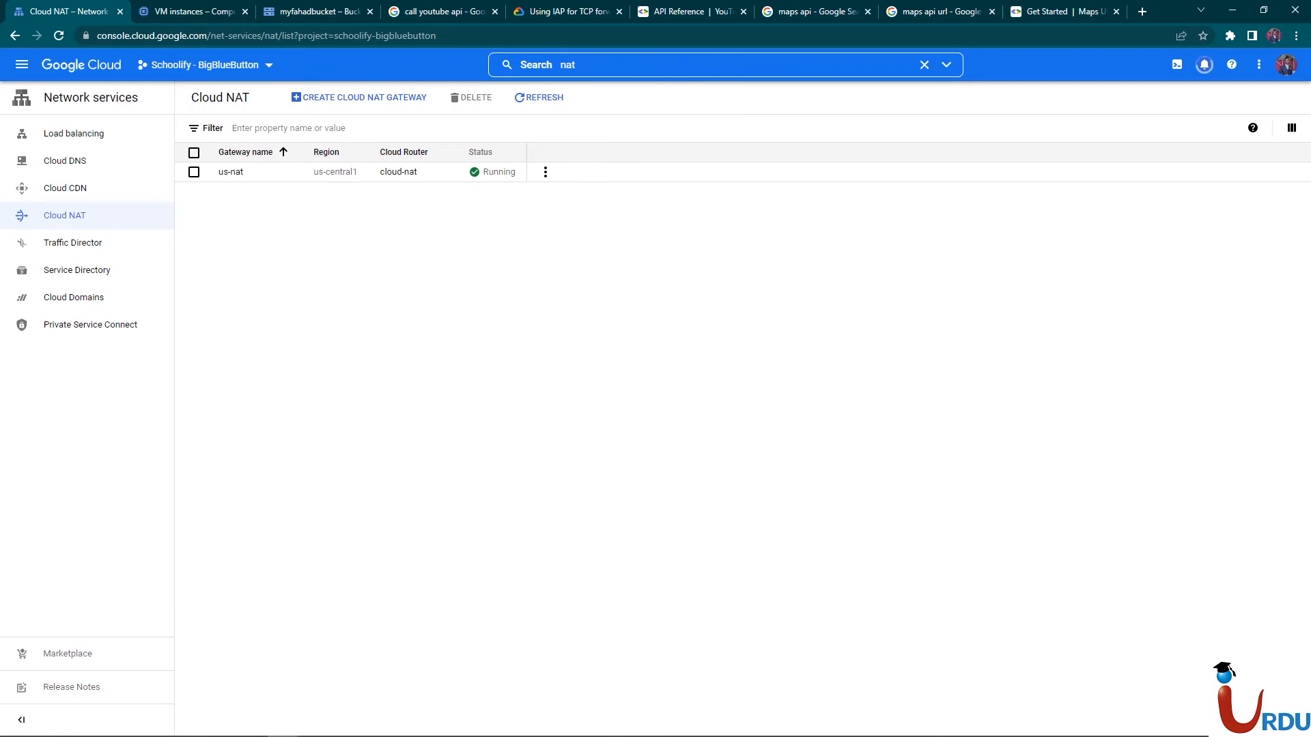
click(539, 97)
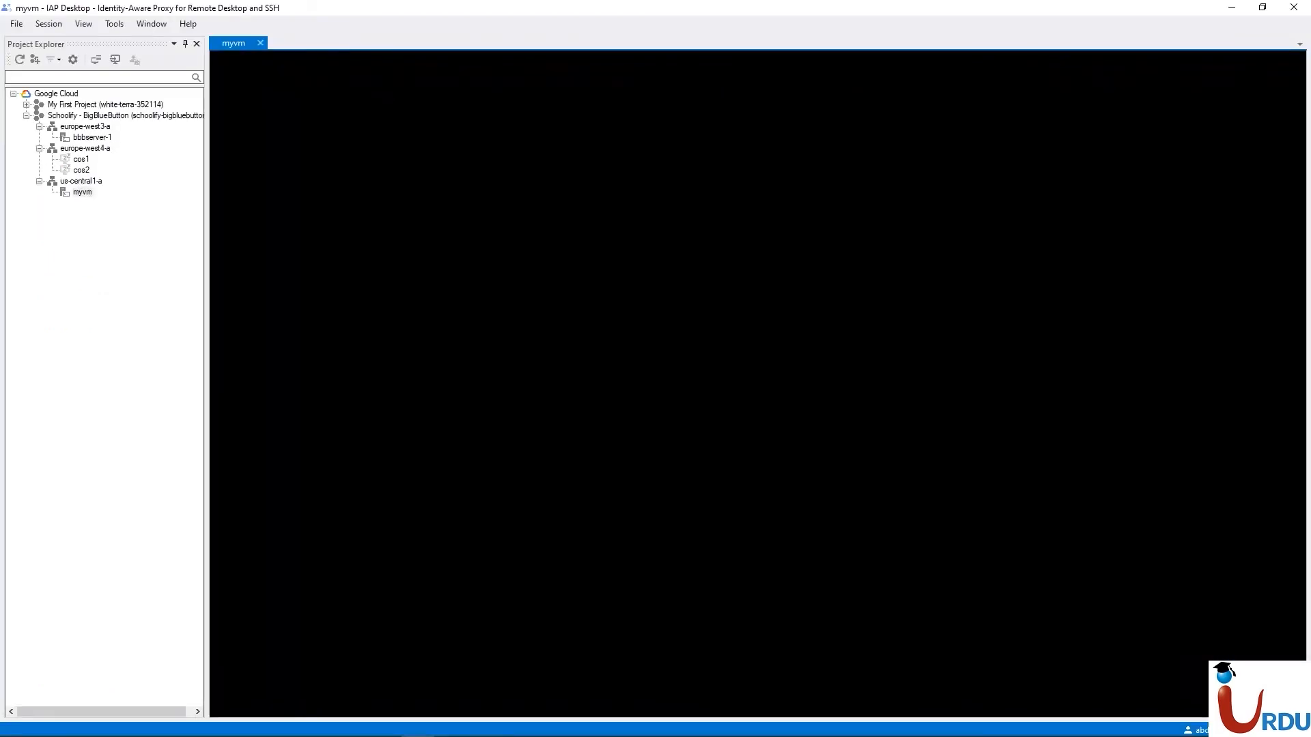
Switch to IAP Desktop, clear the myvm terminal and run apt update
text(clear)
key(Return)
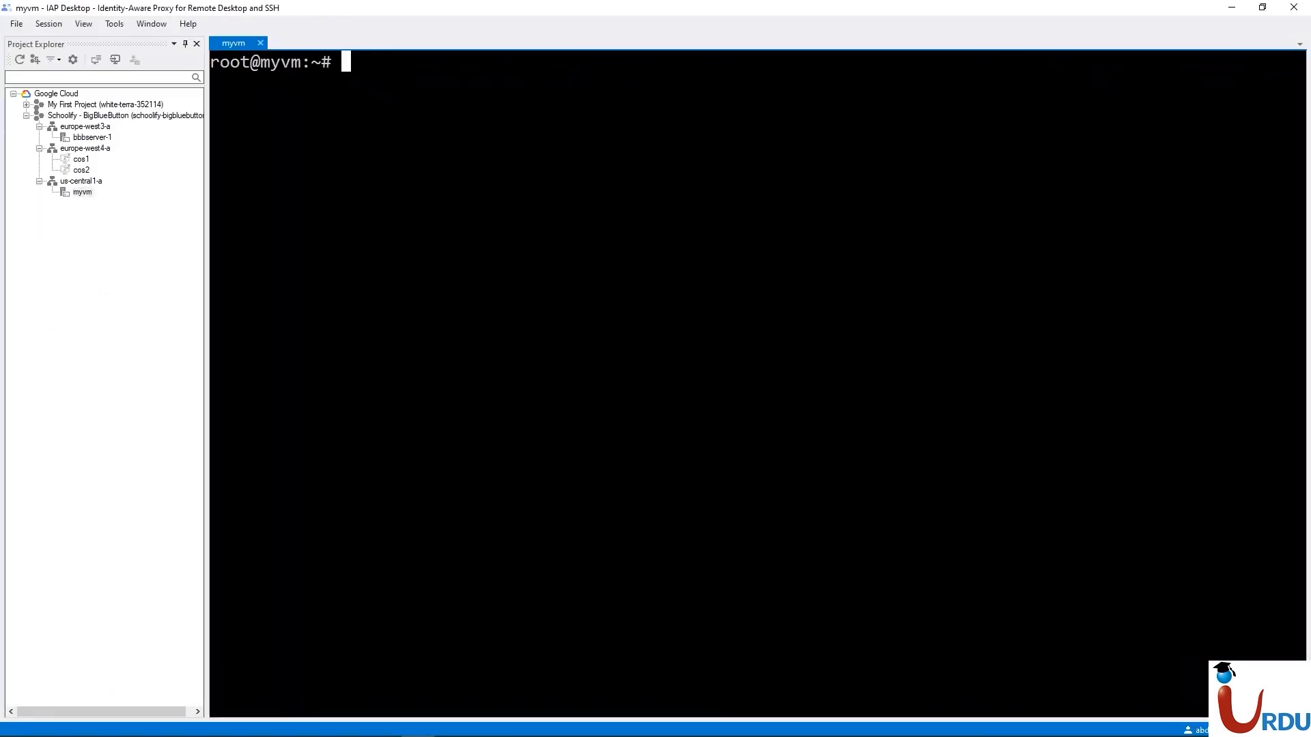
text(y)
key(BackSpace)
text(apt update)
key(Return)
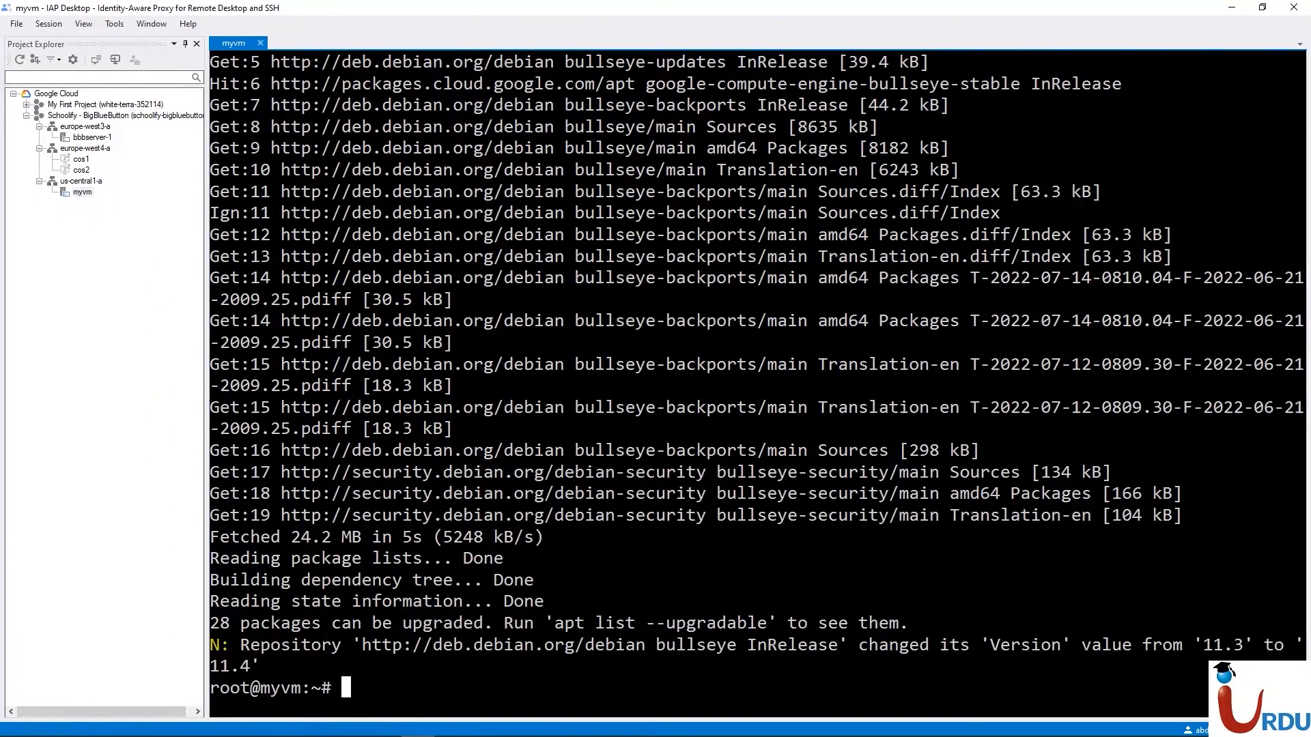
text(clear)
key(Return)
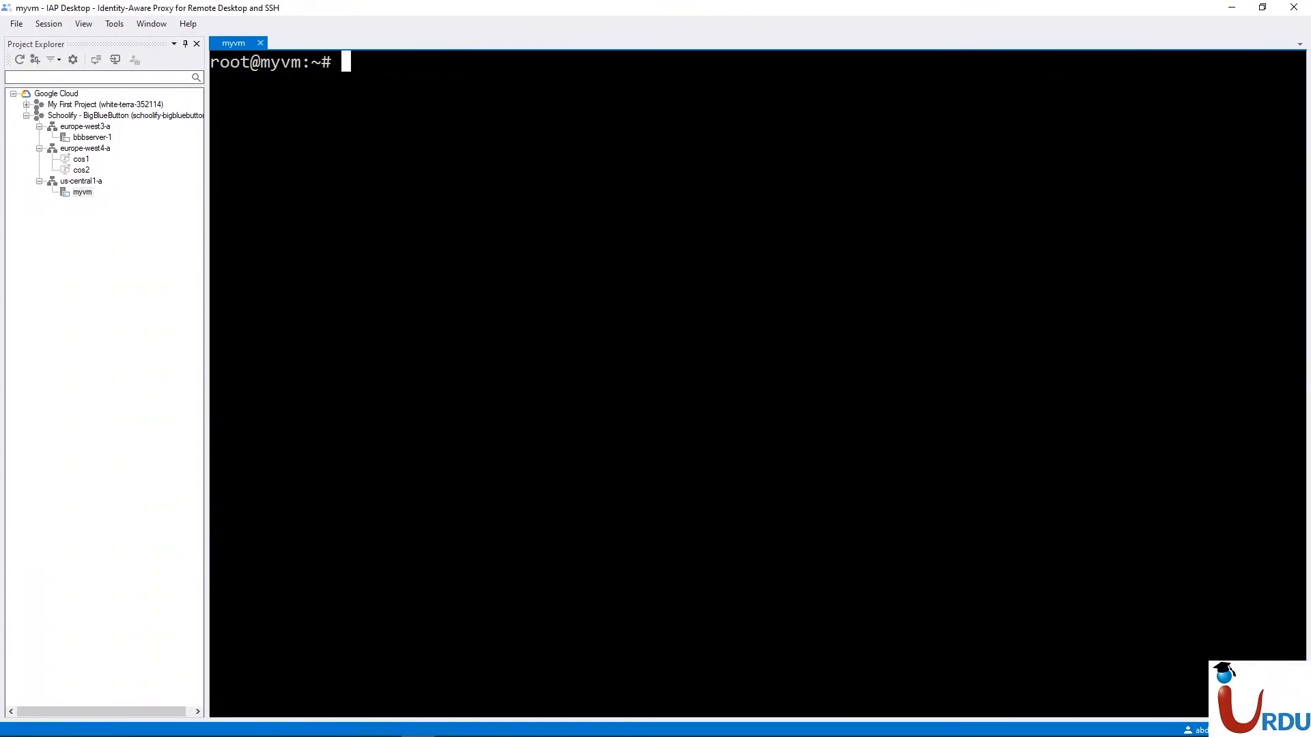
key(Up)
key(Up)
key(Up)
key(Up)
key(Up)
key(Up)
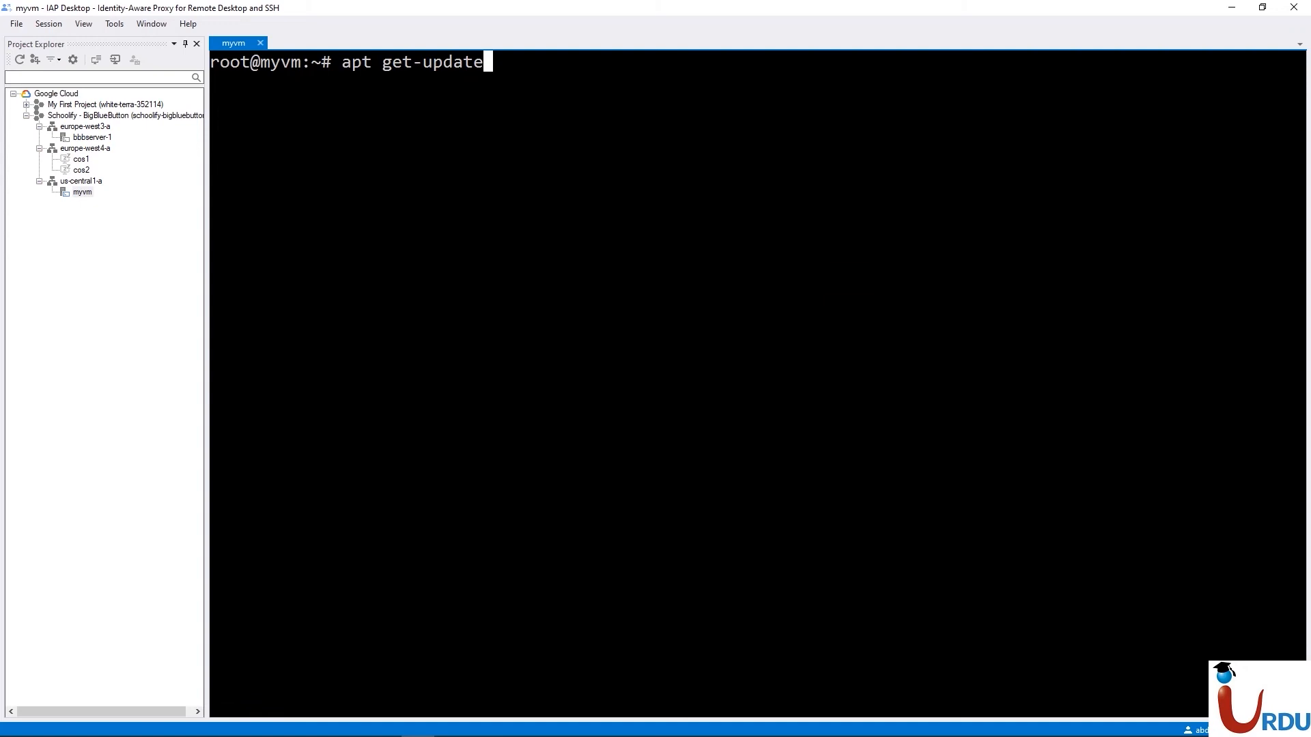
key(Up)
key(Down)
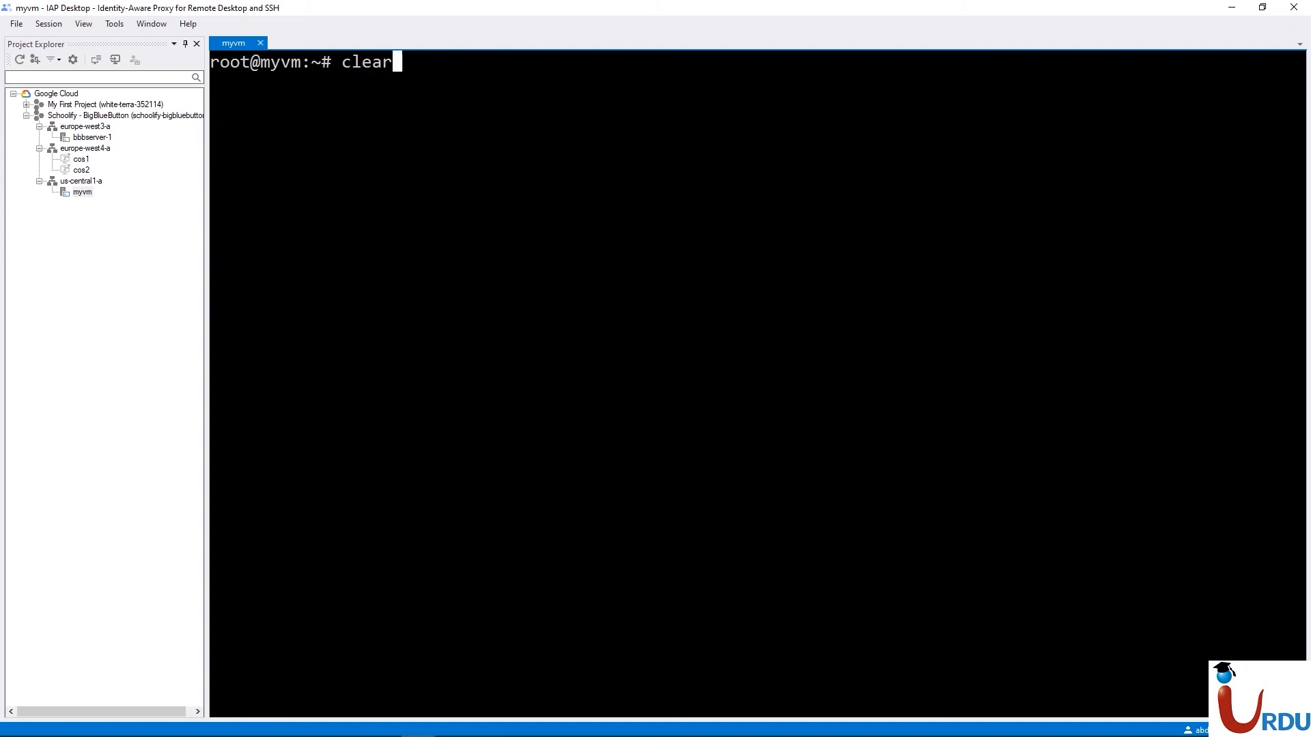
key(Down)
key(Up)
key(Down)
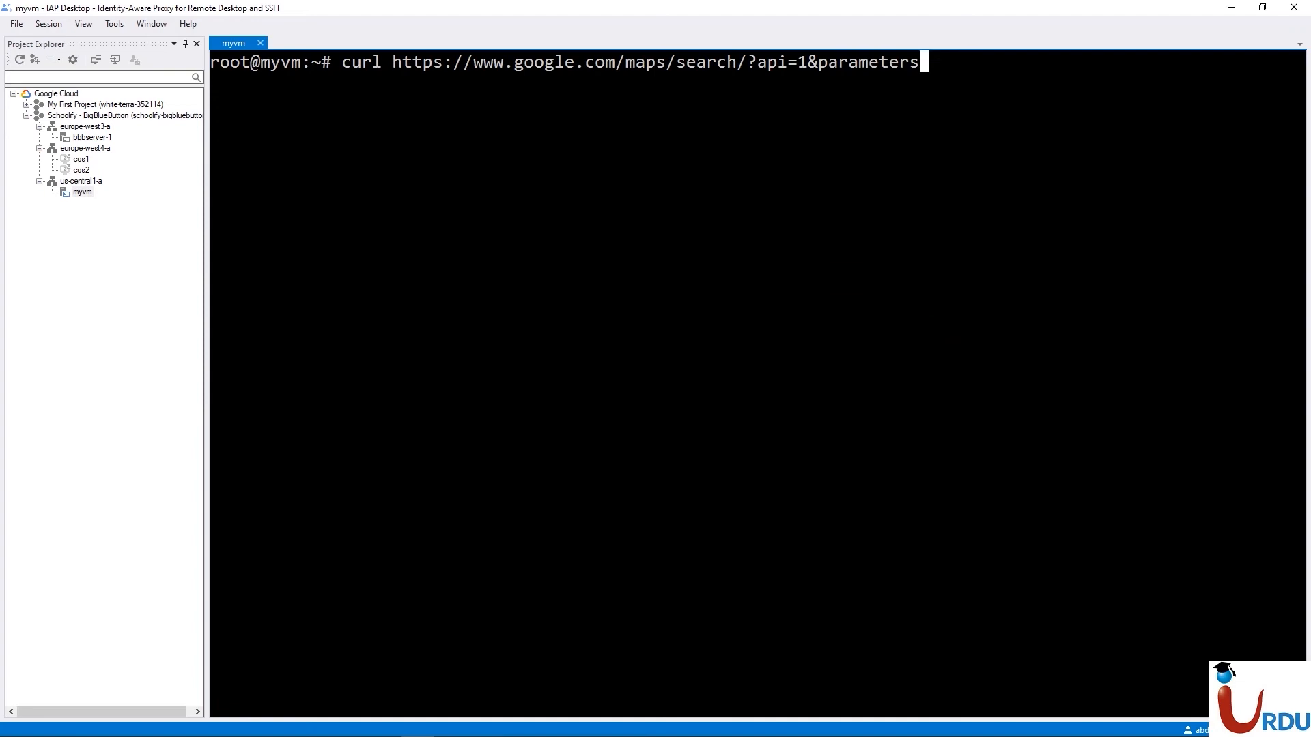
key(Up)
key(Up)
key(Up)
key(Up)
key(Up)
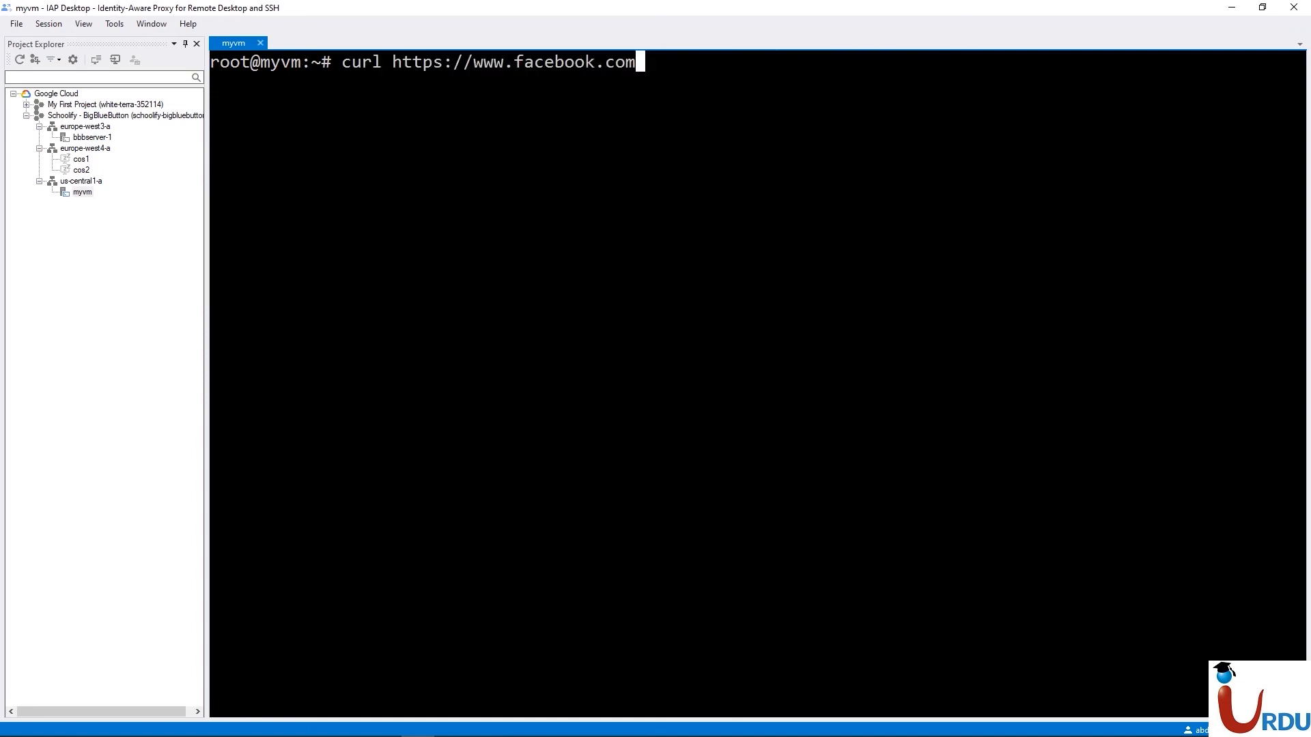
key(Return)
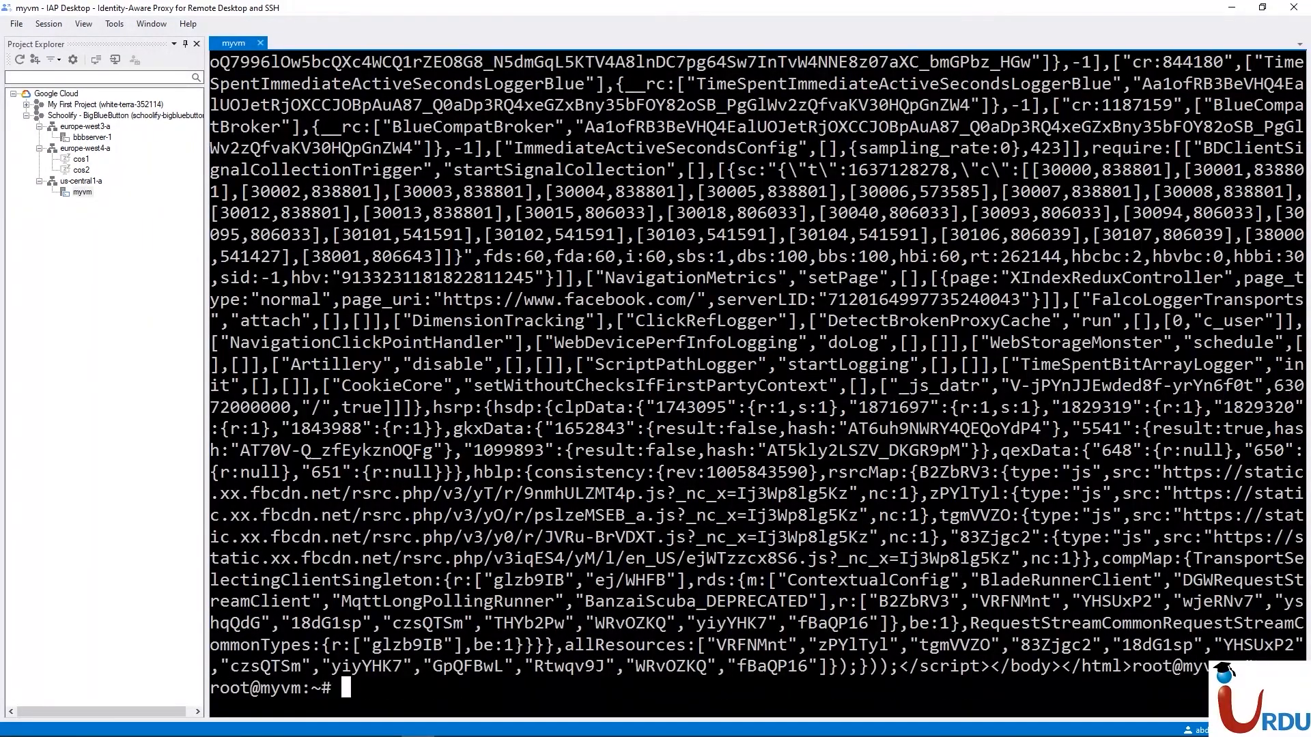
Clear the myvm terminal, run ping facebook.com and stop the ping after a few replies
text(clear)
key(Return)
text(ping )
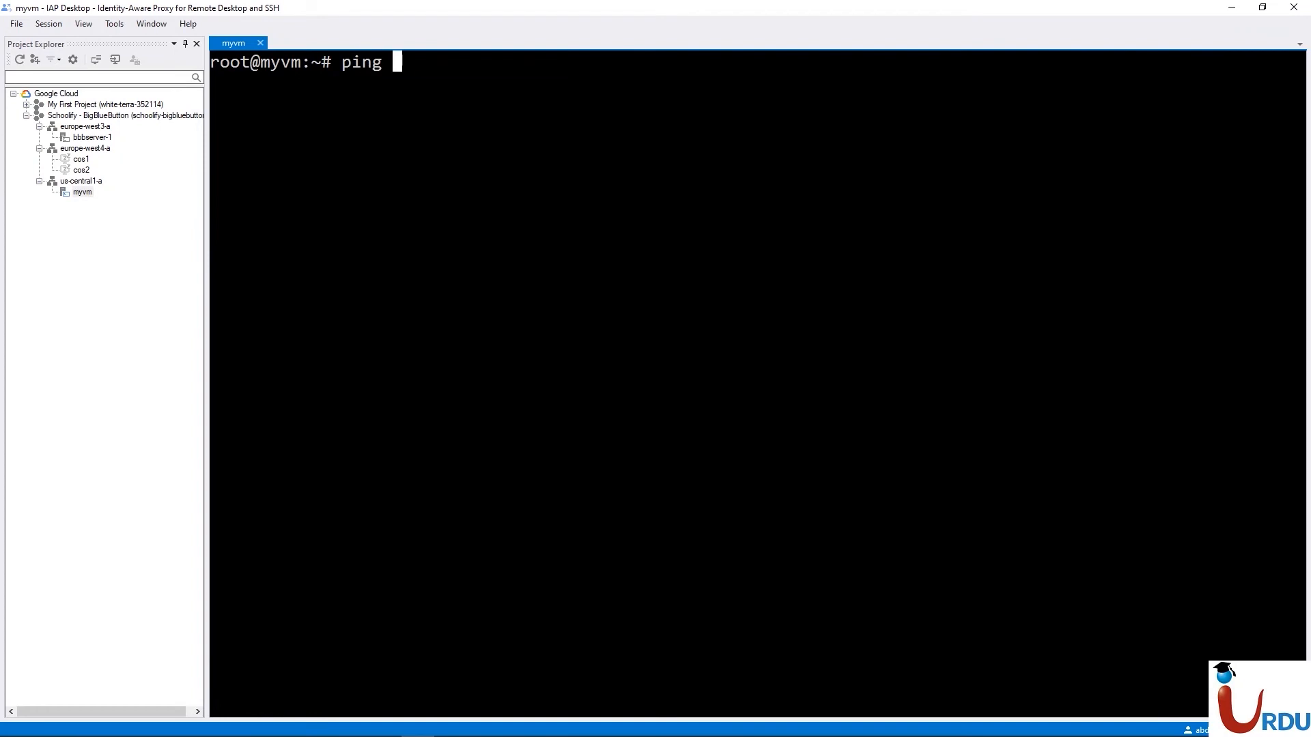
text(facebook.com)
key(Return)
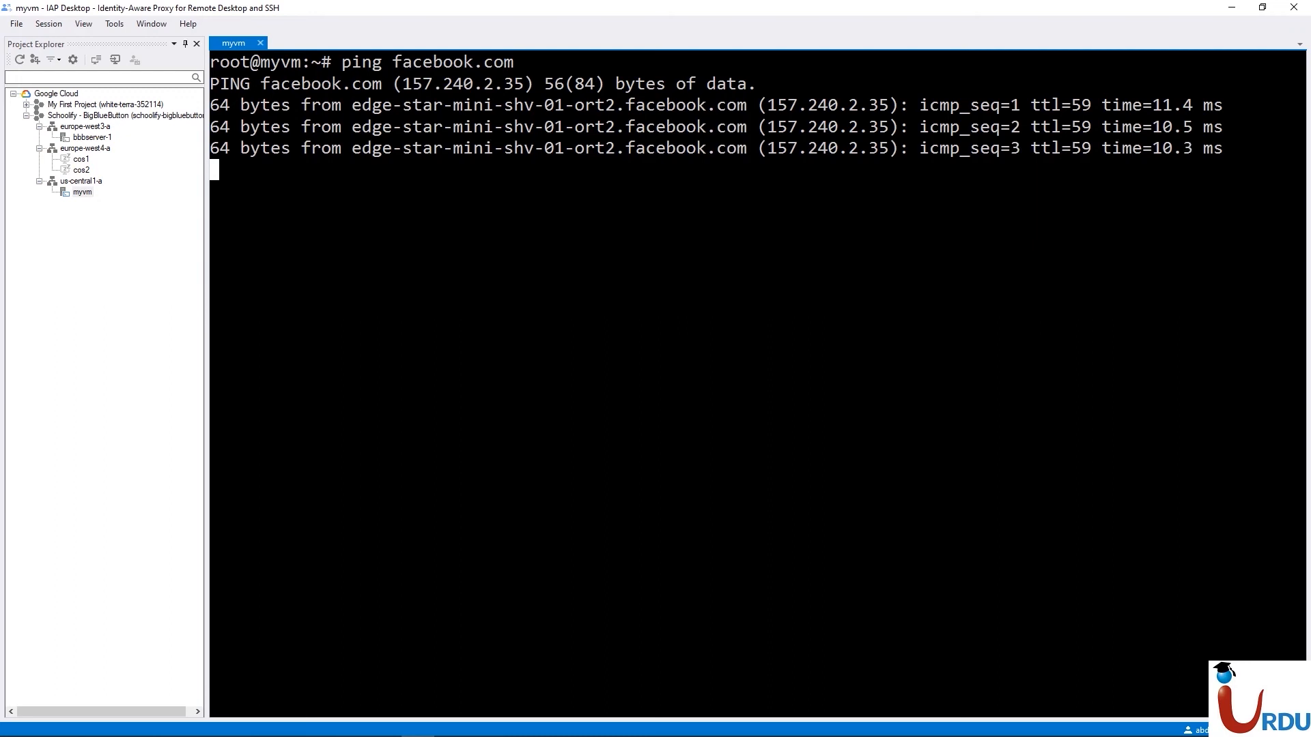
key(ctrl+c)
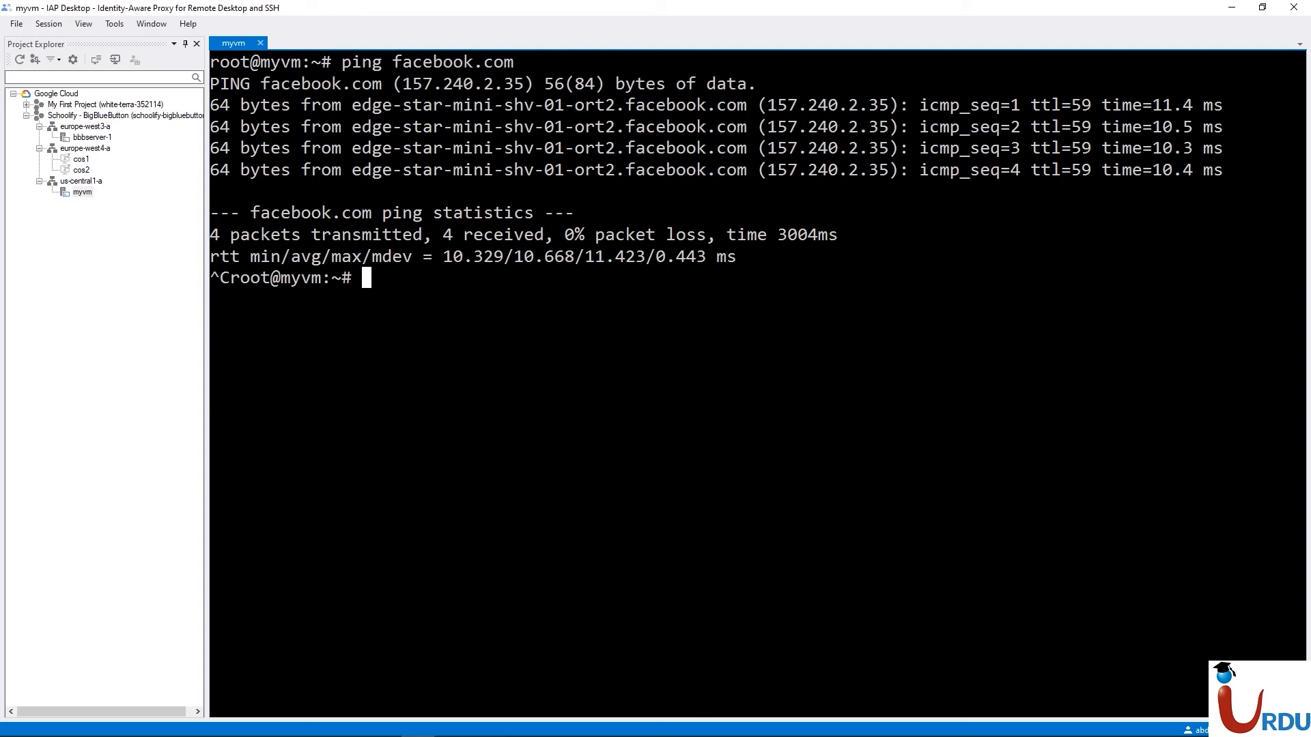
Switch from IAP Desktop to the Google Cloud console in the browser and open the us-nat gateway's details
click(1232, 7)
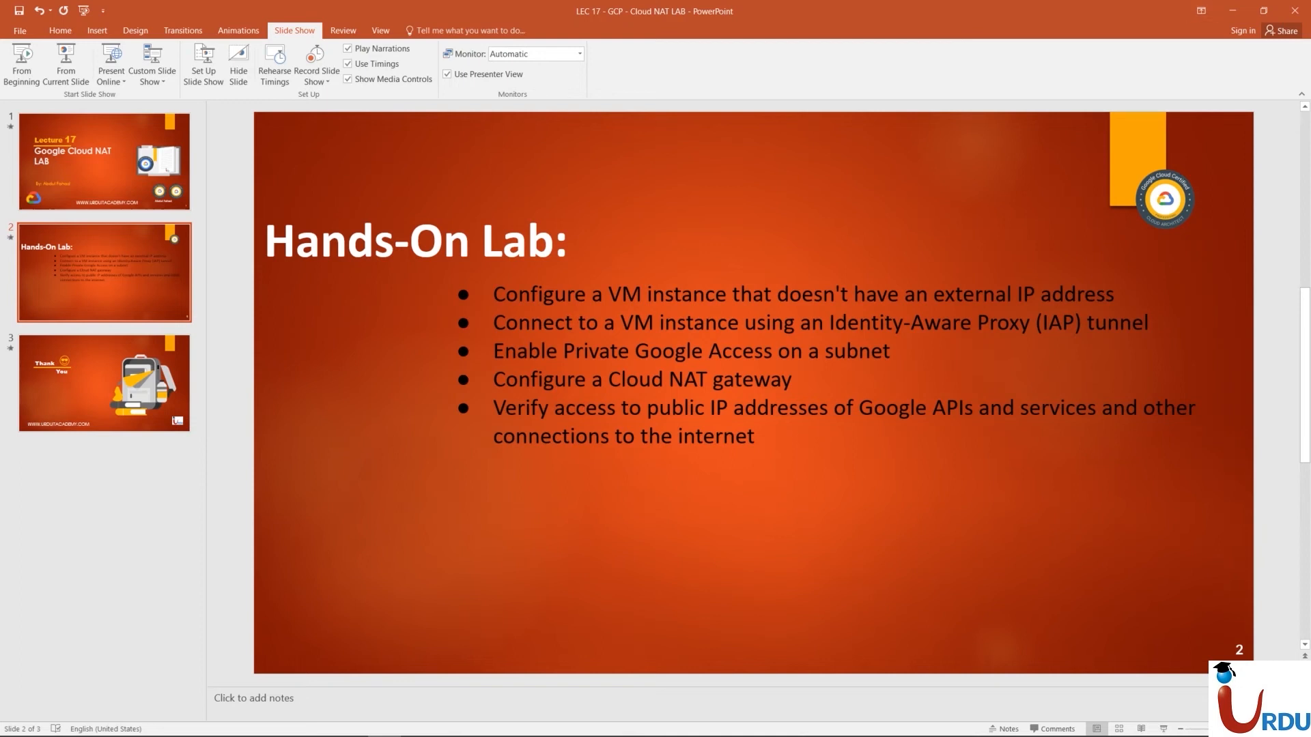
click(1232, 10)
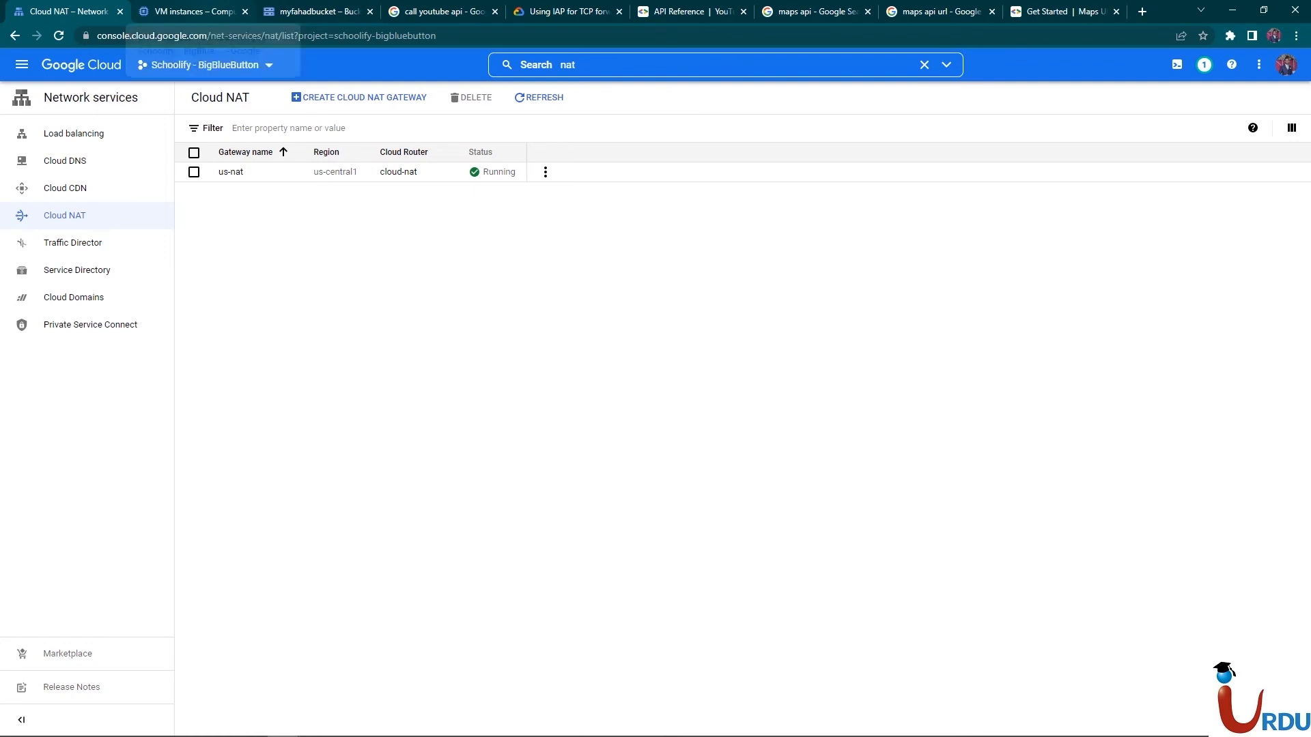
click(231, 172)
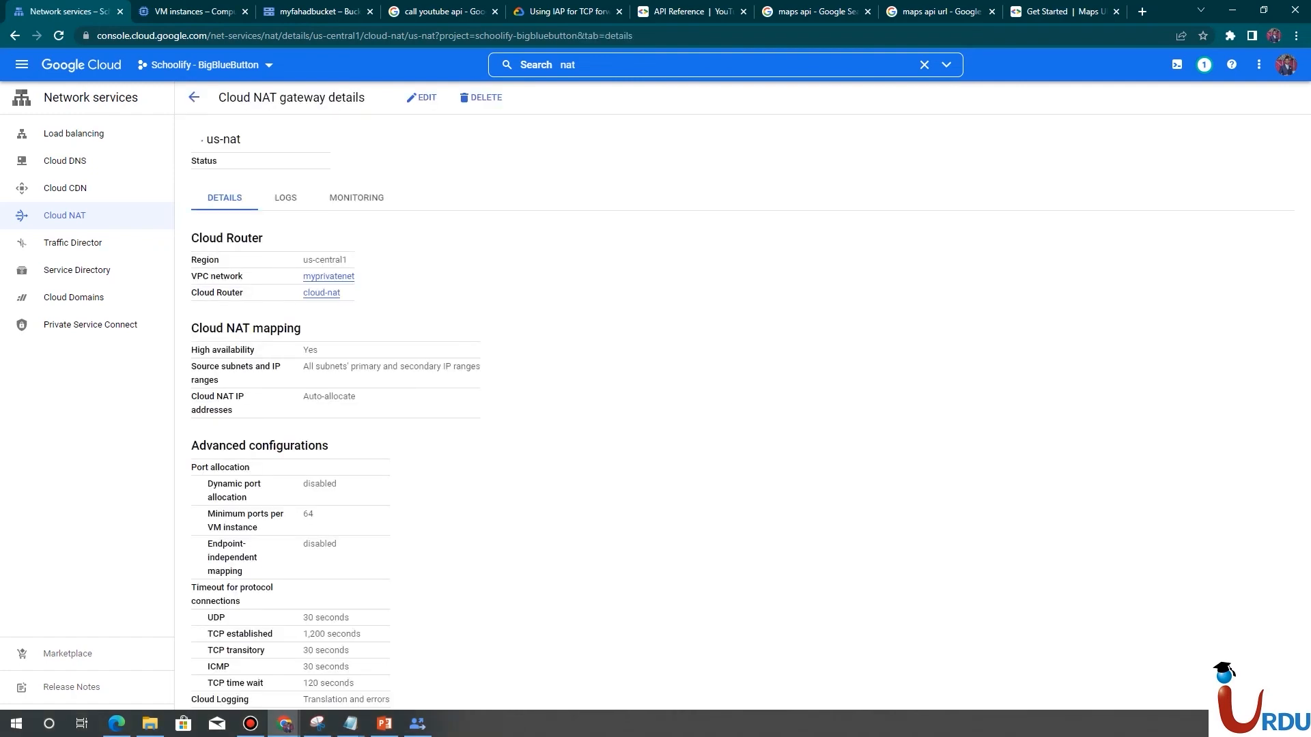
Switch to IAP Desktop, close the open myvm session and start a new connection to the myvm instance
click(417, 724)
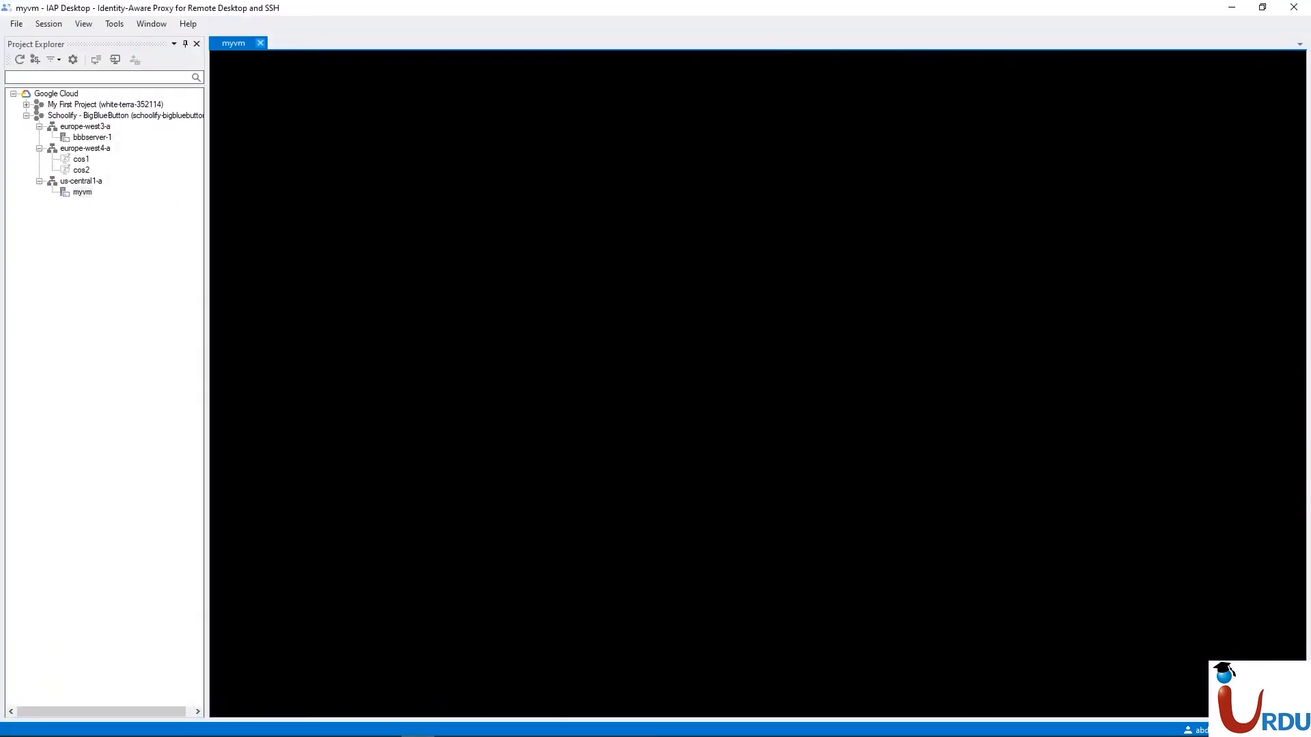
click(260, 43)
right_click(83, 192)
click(82, 193)
right_click(83, 192)
click(123, 200)
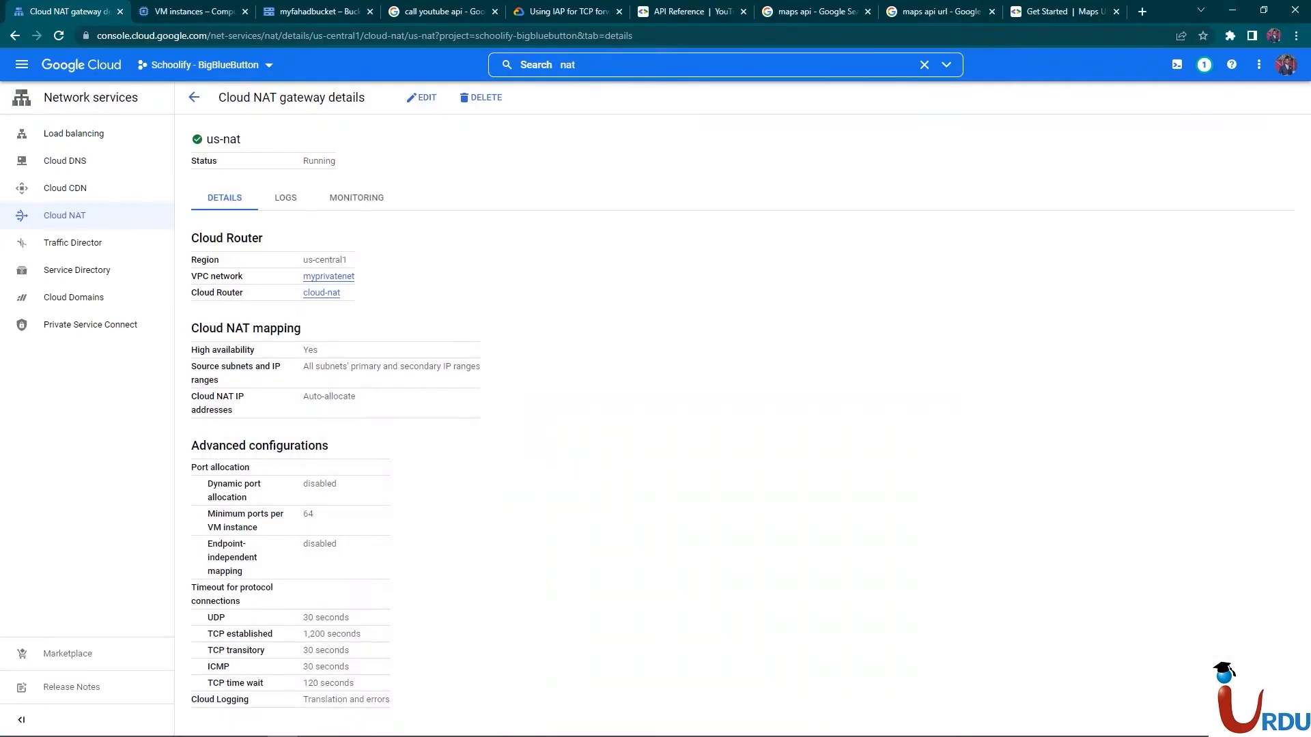
Back in the browser, view the us-nat gateway's monitoring charts and open its logs in Cloud Logging
click(285, 197)
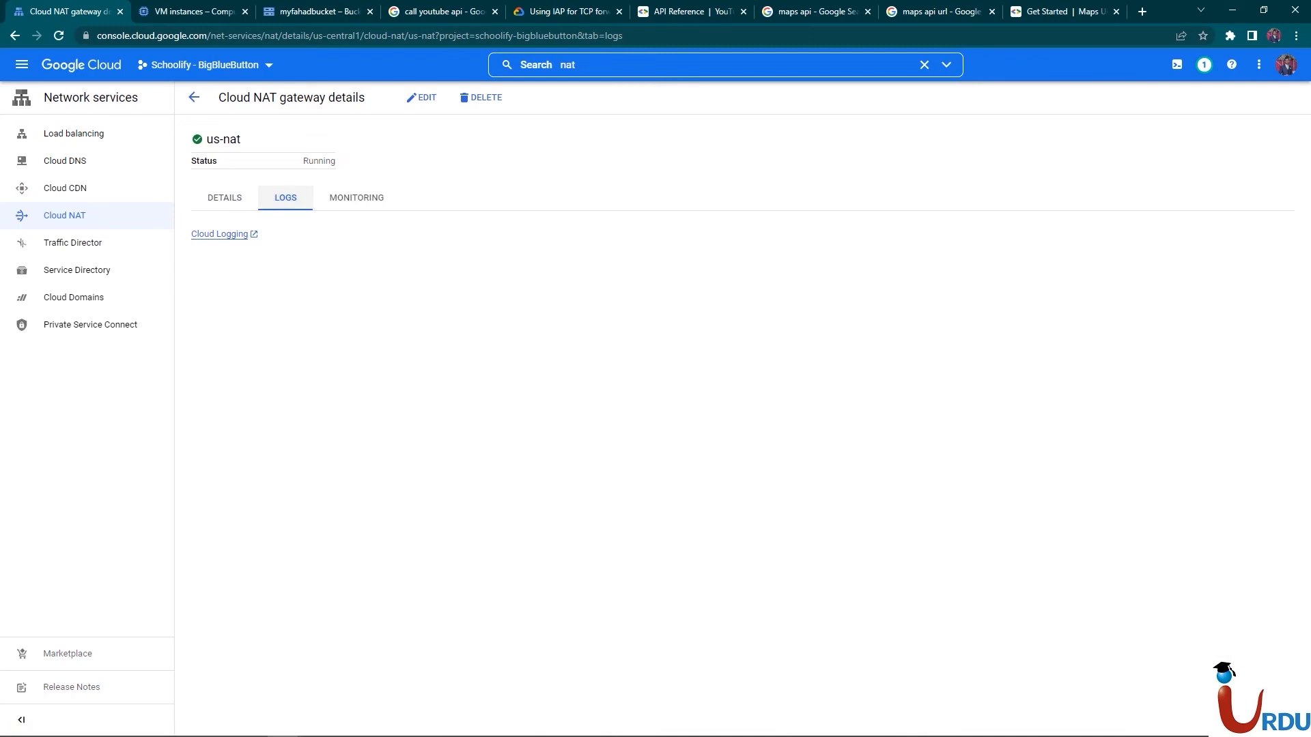
click(357, 198)
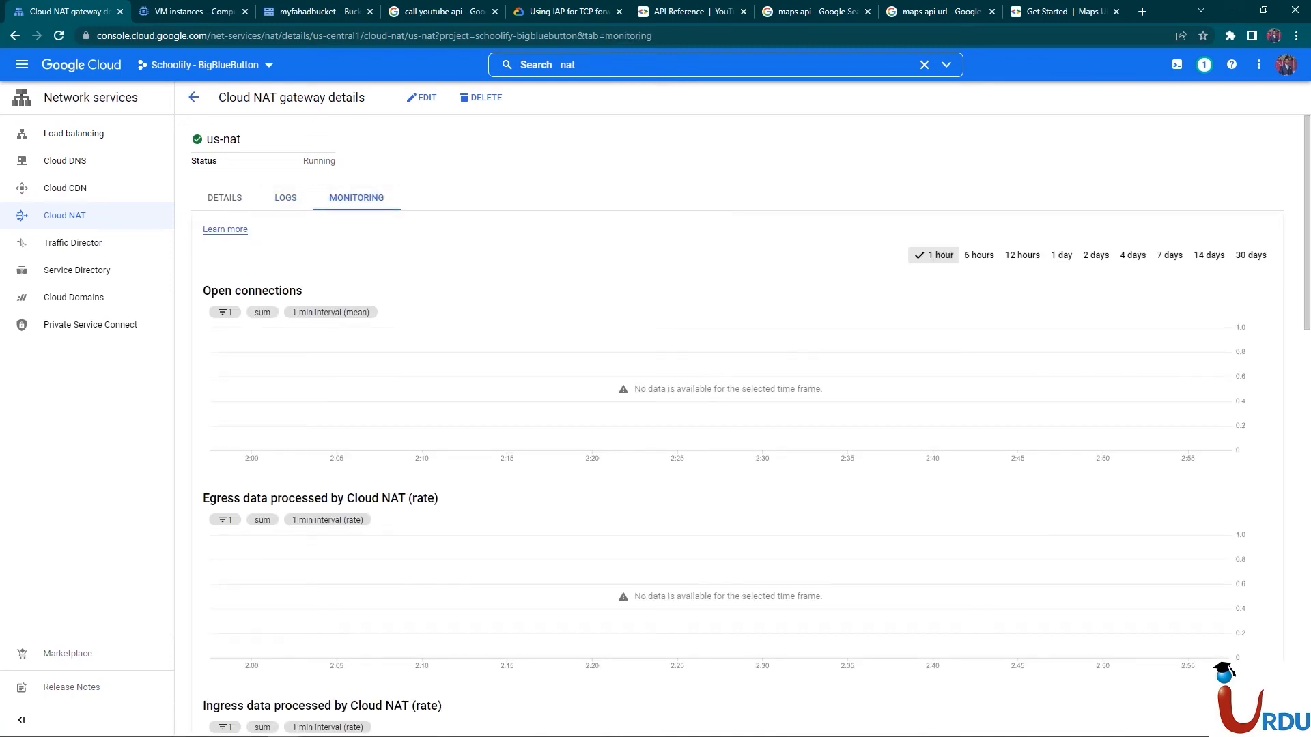
scroll(737, 423, down, 1)
scroll(737, 424, up, 1)
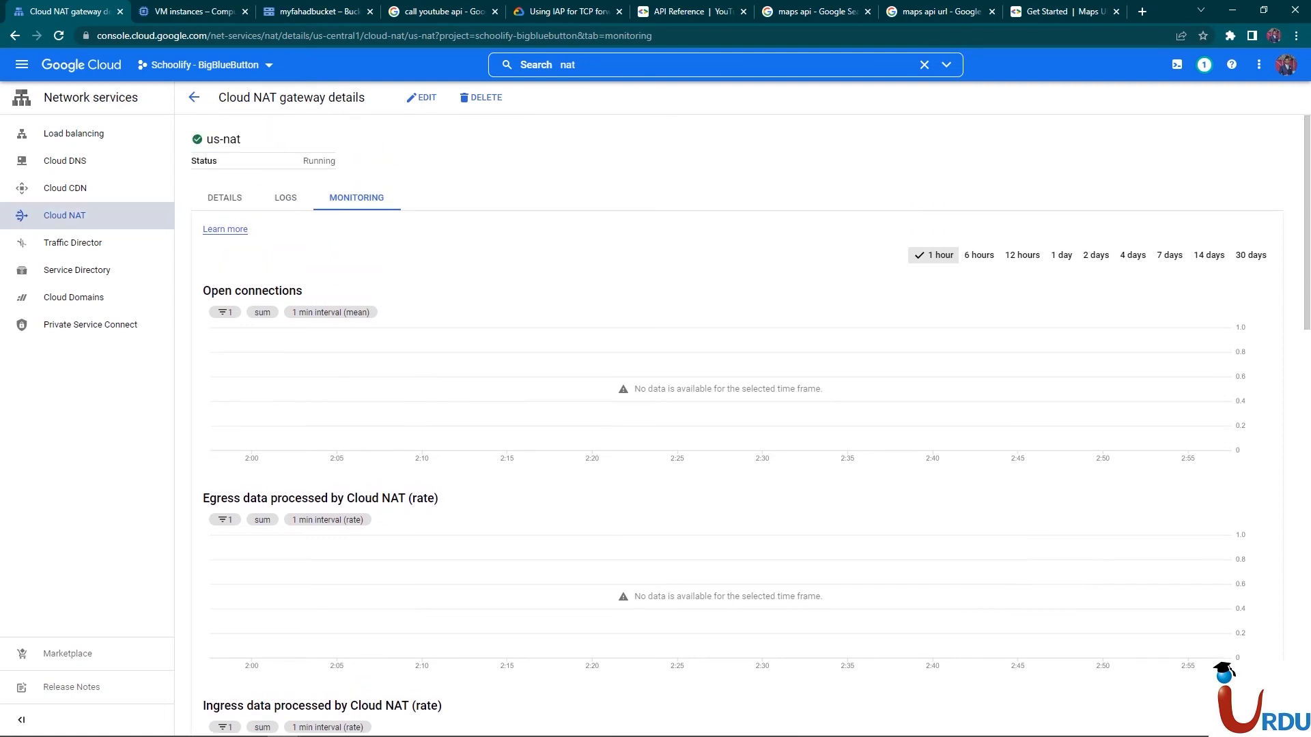
click(285, 198)
click(224, 234)
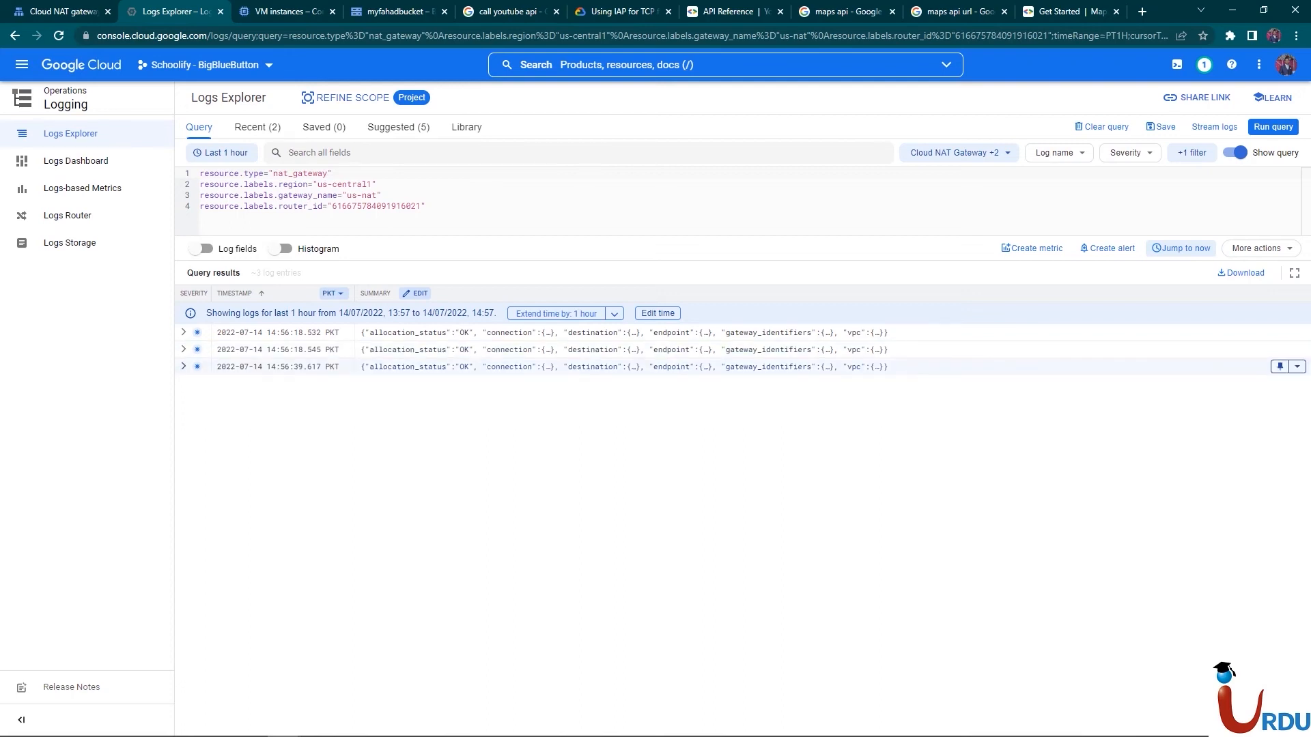
Expand the most recent NAT log entry and examine its resource and labels fields
click(183, 366)
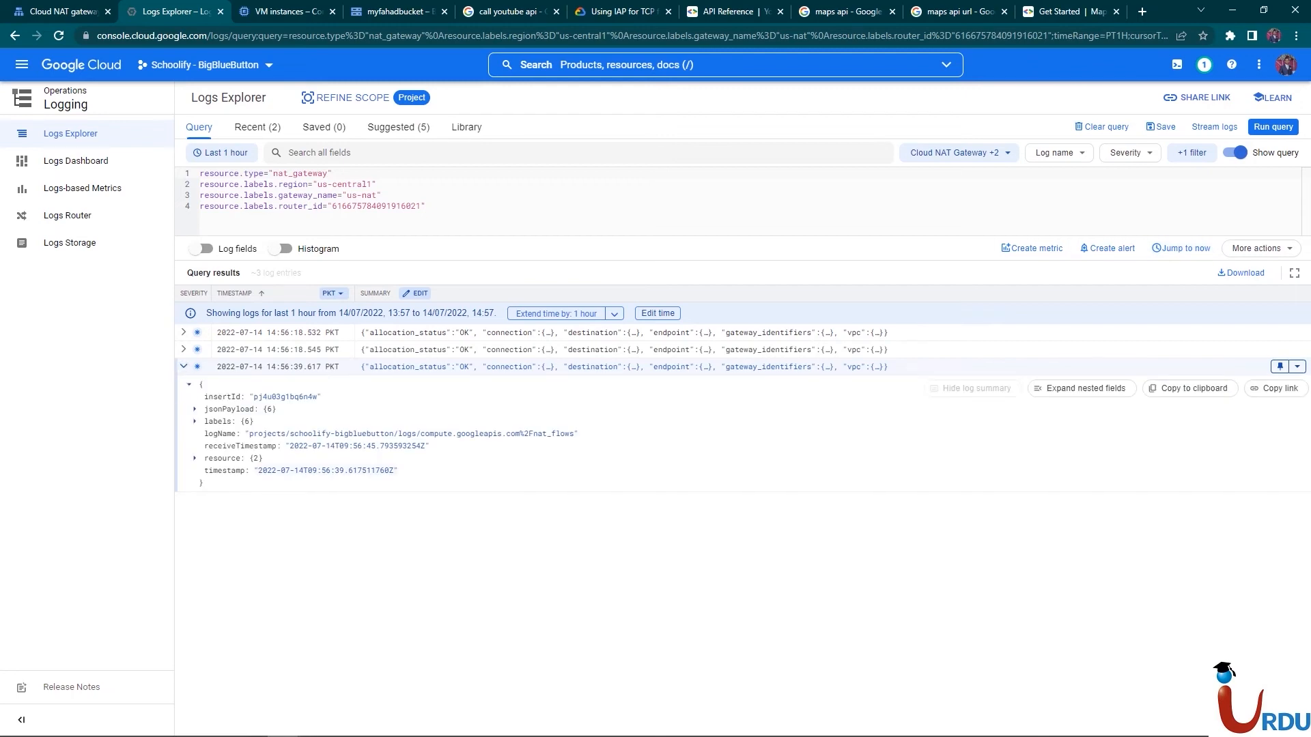
click(195, 458)
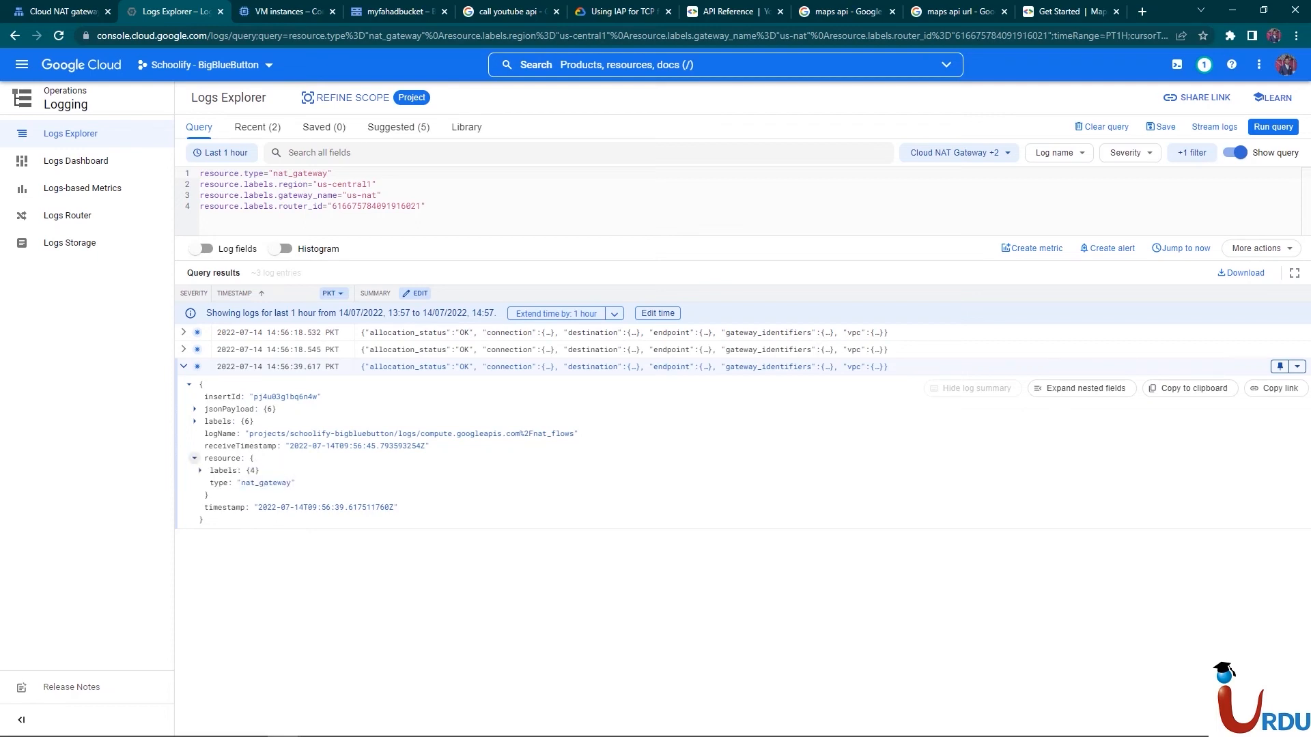
click(195, 458)
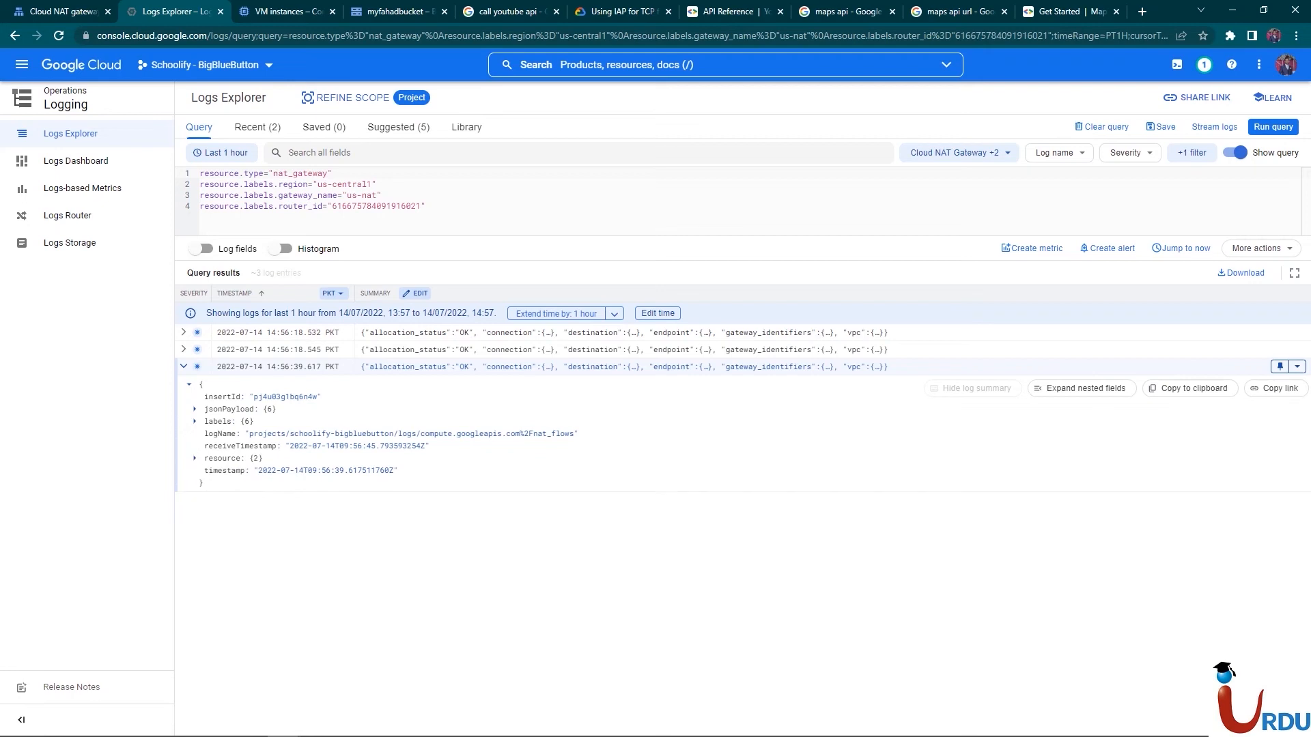
click(194, 421)
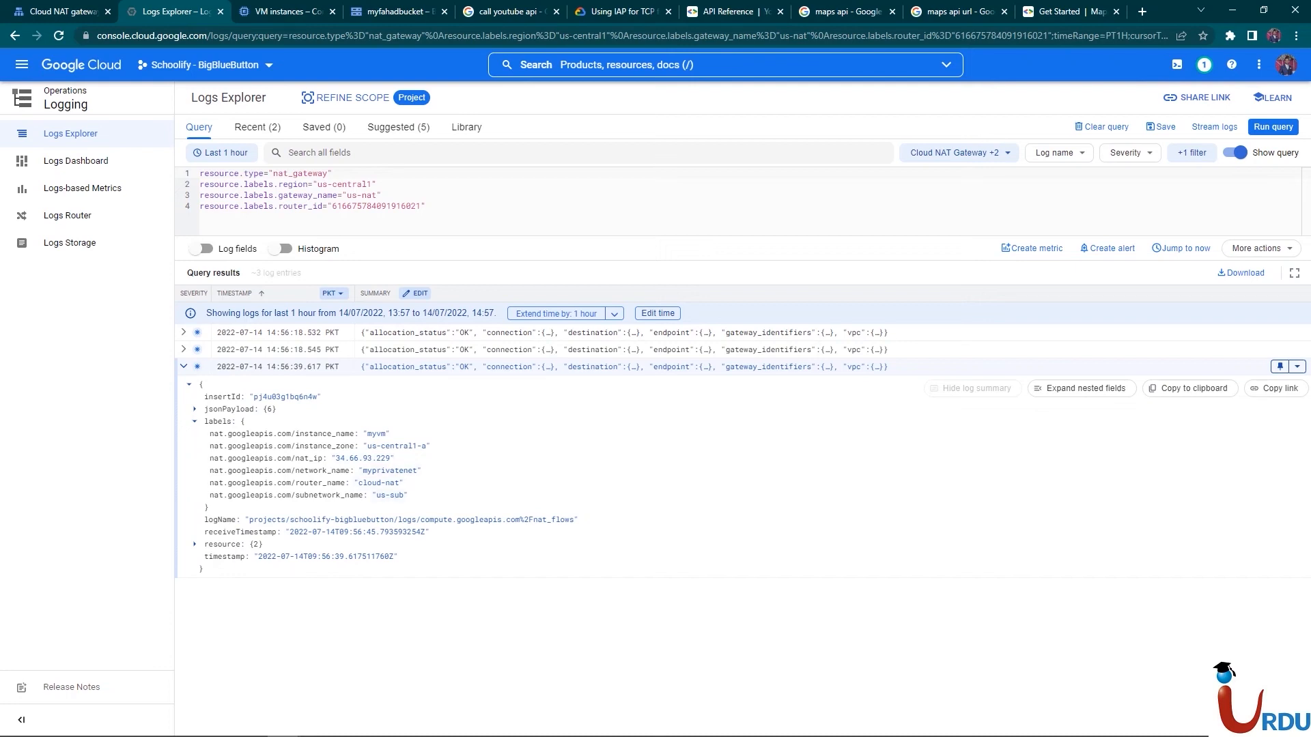
click(194, 421)
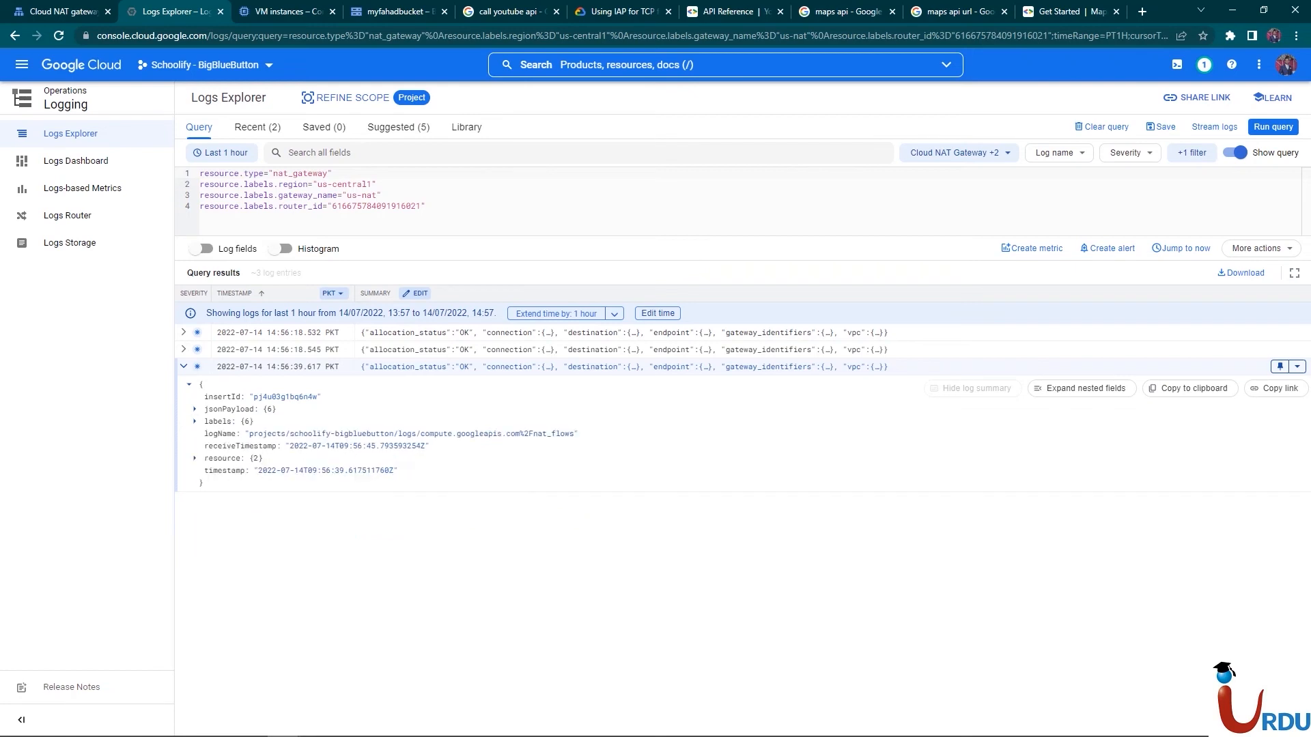
Expand the log entry's jsonPayload and examine its vpc, endpoint, destination and connection fields
click(194, 409)
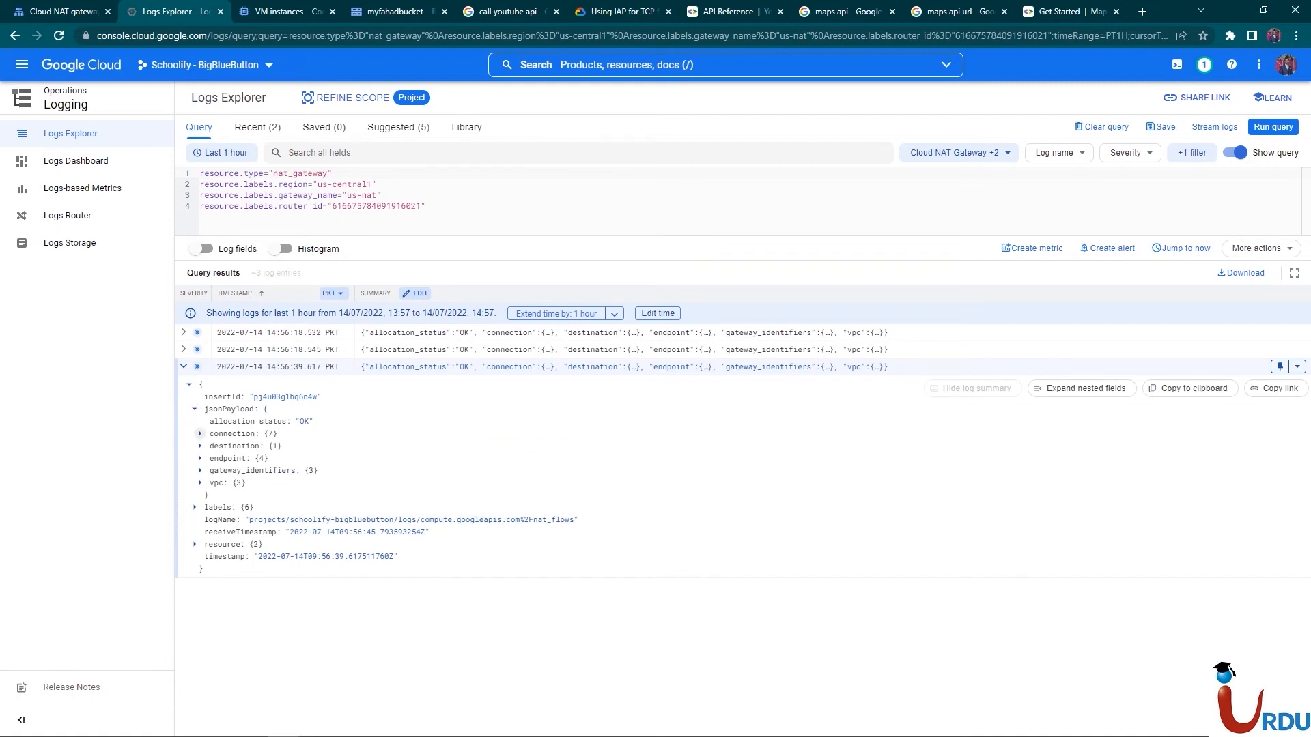
click(200, 482)
click(200, 483)
click(200, 458)
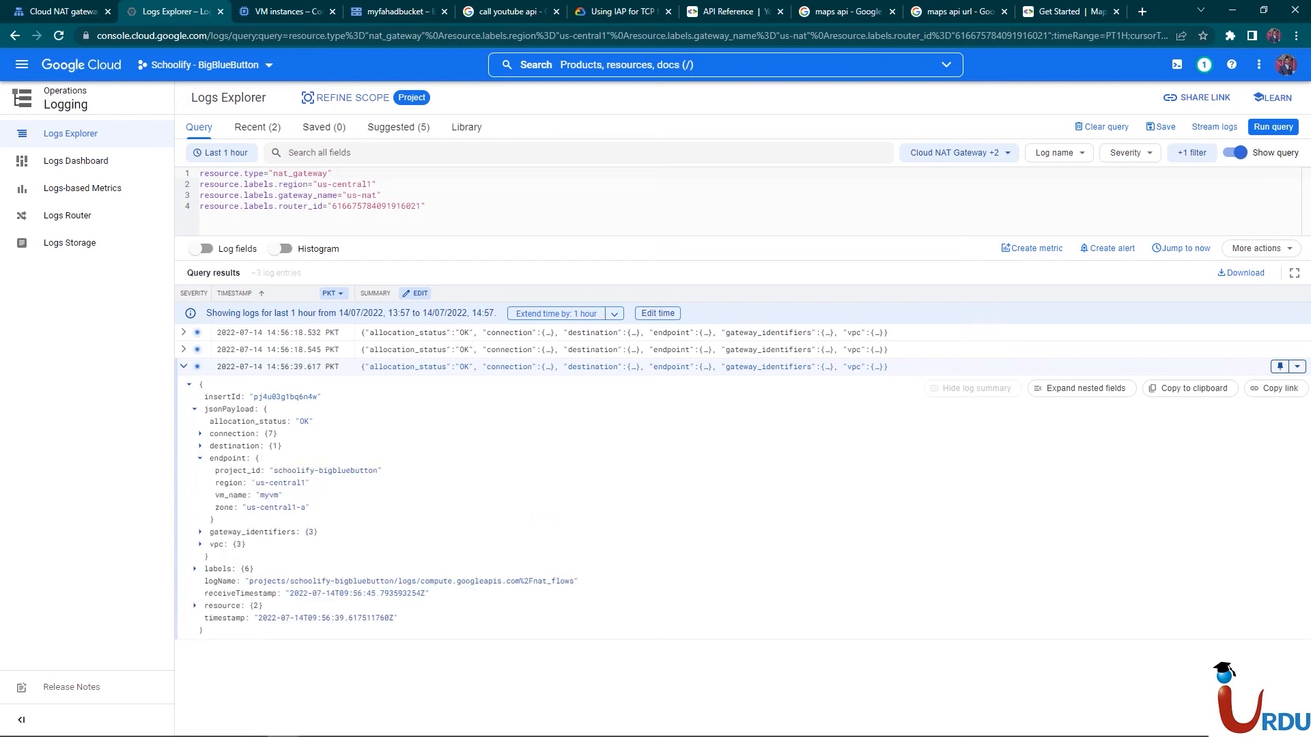
click(200, 459)
click(200, 446)
click(200, 445)
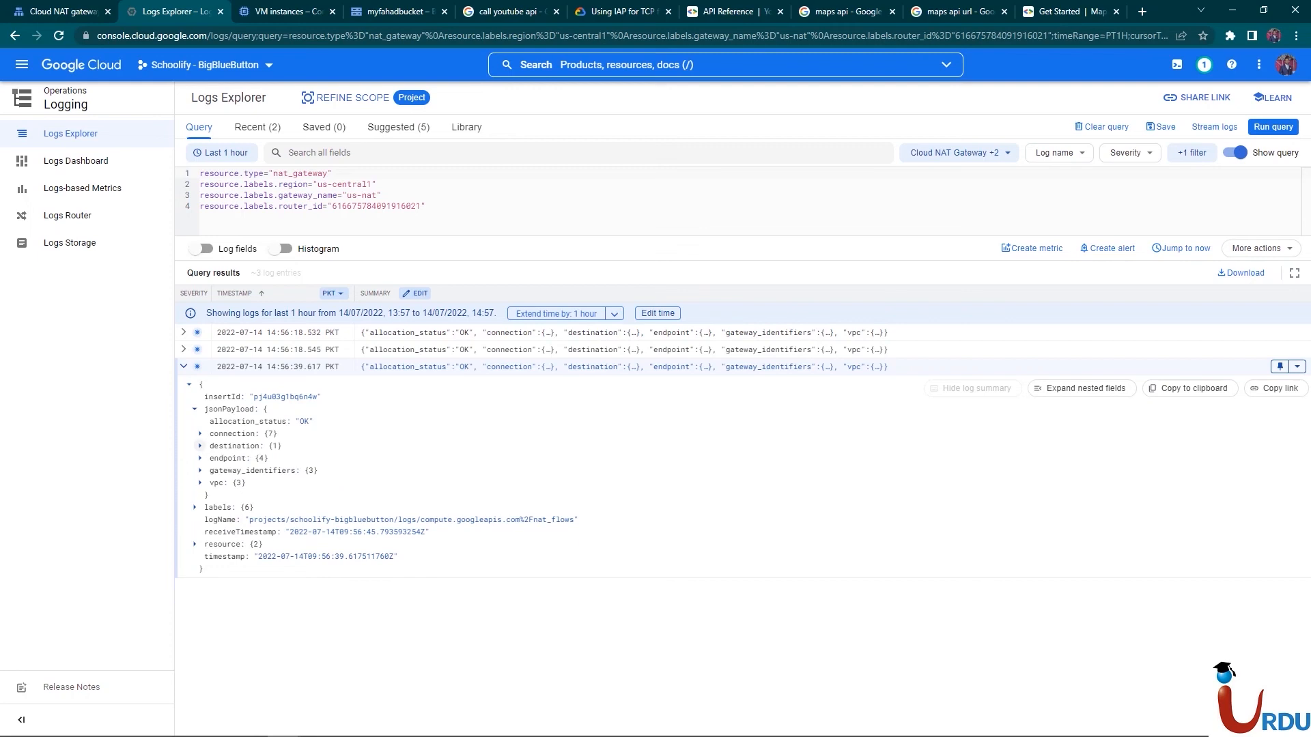
click(200, 433)
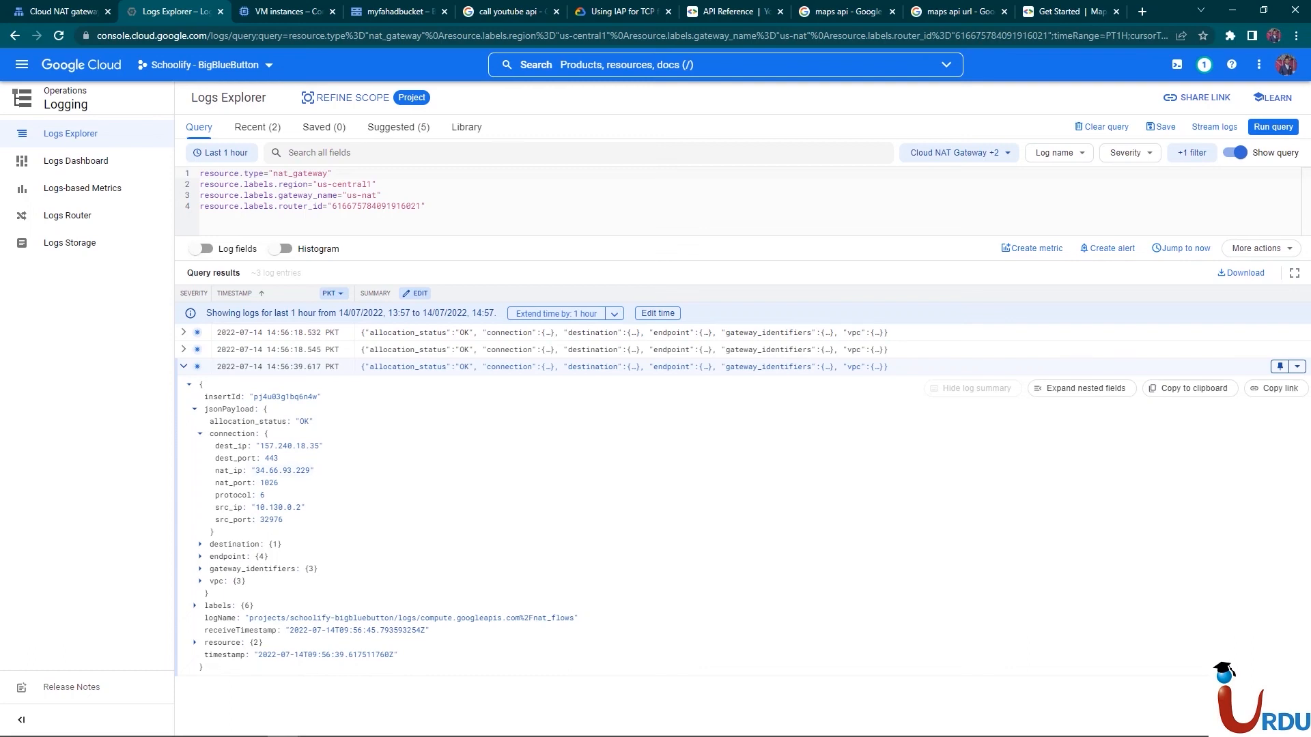
Check myvm's internal IP in the VM instances list with Cloud Shell closed, and collapse the expanded entry in Logs Explorer
click(287, 11)
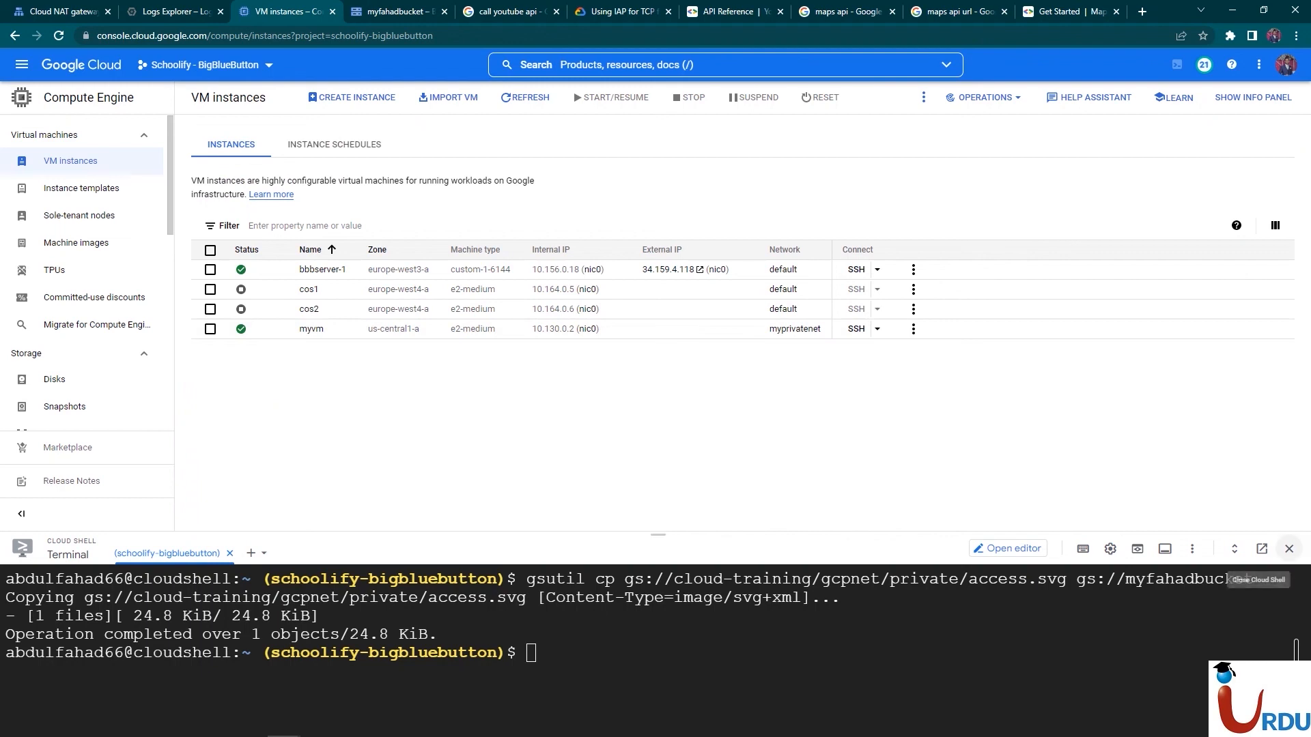
click(1289, 549)
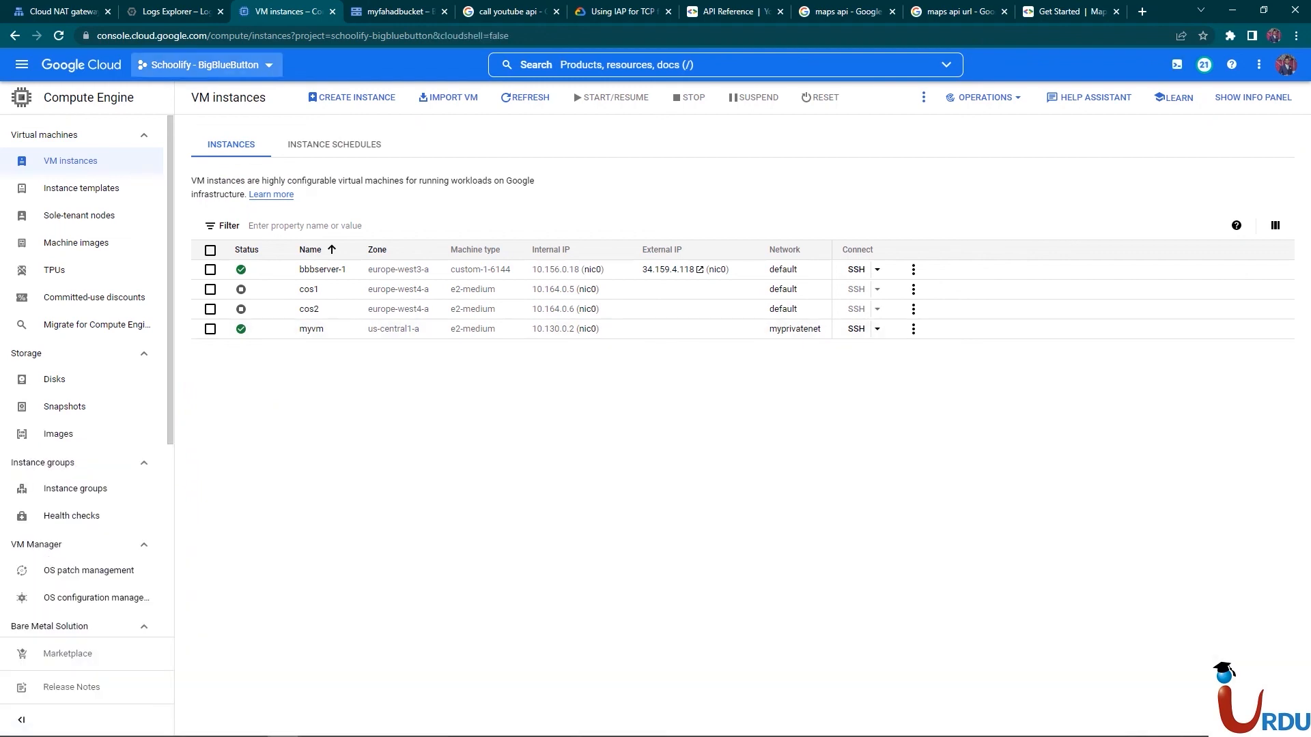
click(174, 11)
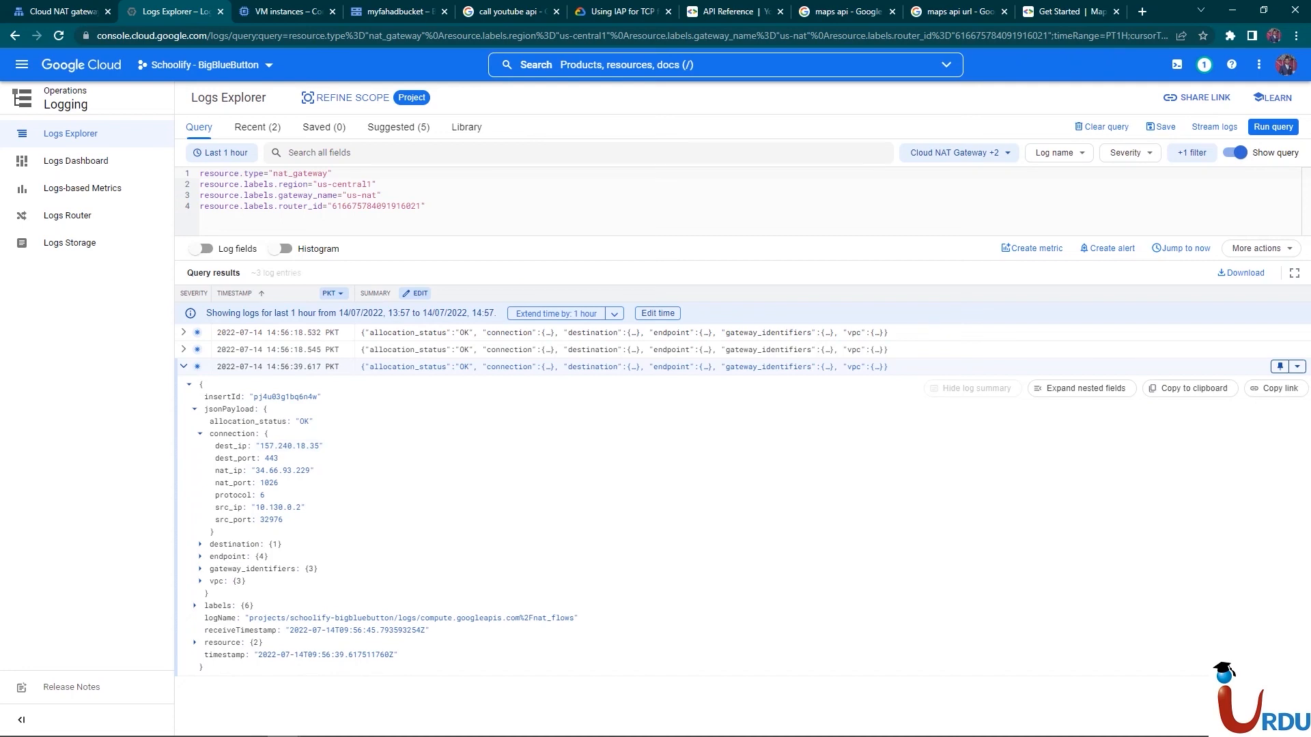
click(200, 434)
click(183, 366)
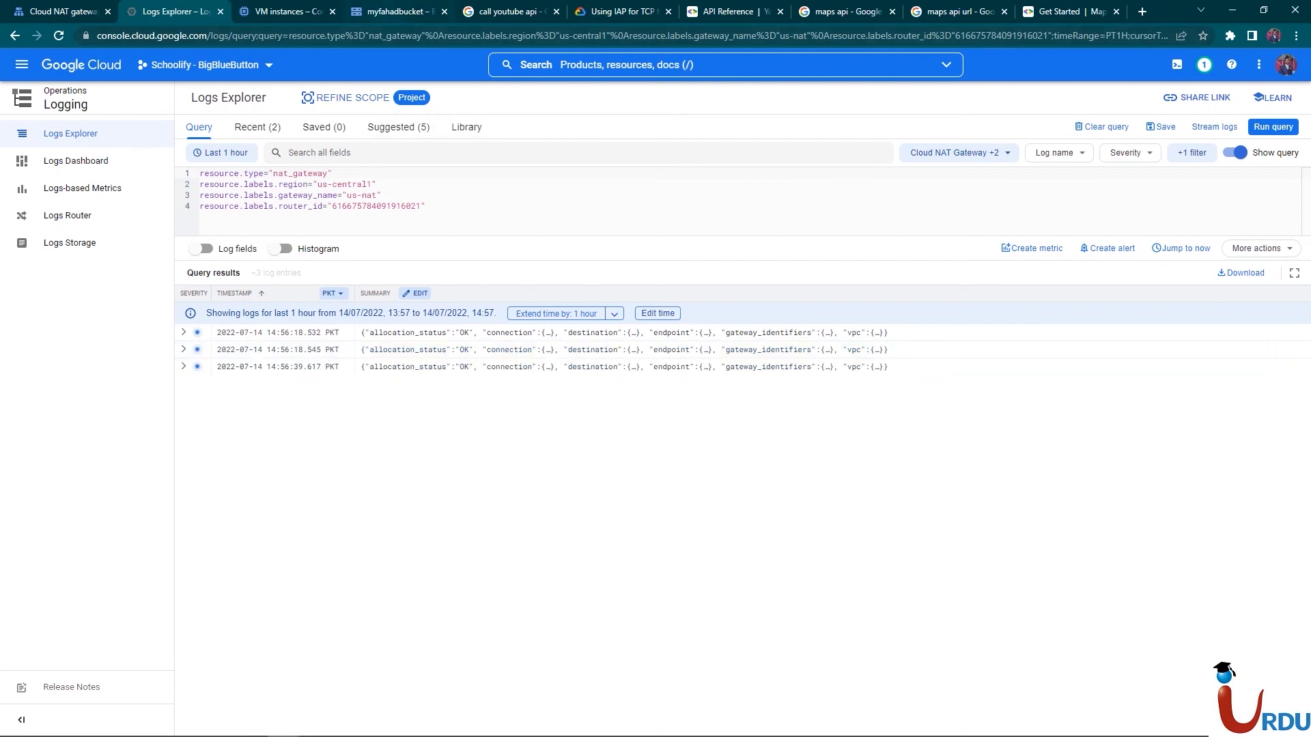
Look at the storage bucket's objects and search Google in a new tab for "fortigate in google cloud"
click(399, 12)
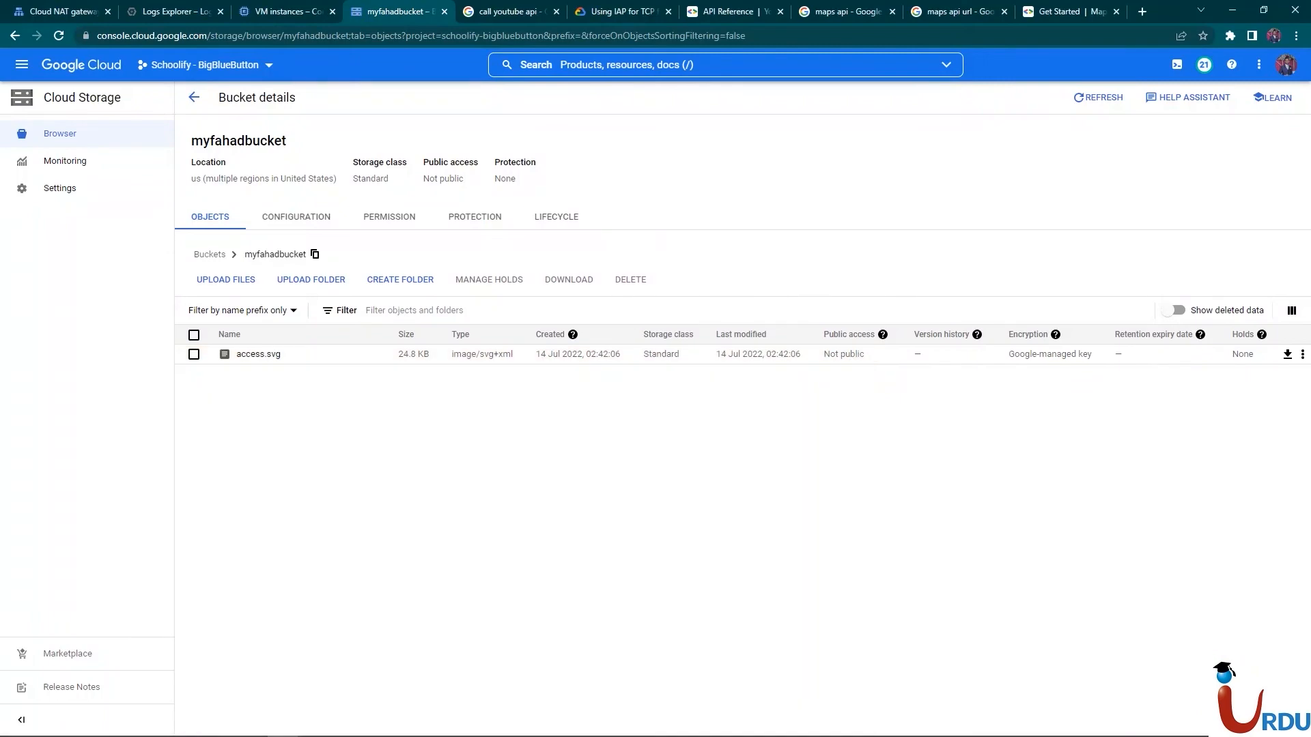
click(1142, 12)
text(g)
key(ctrl+a)
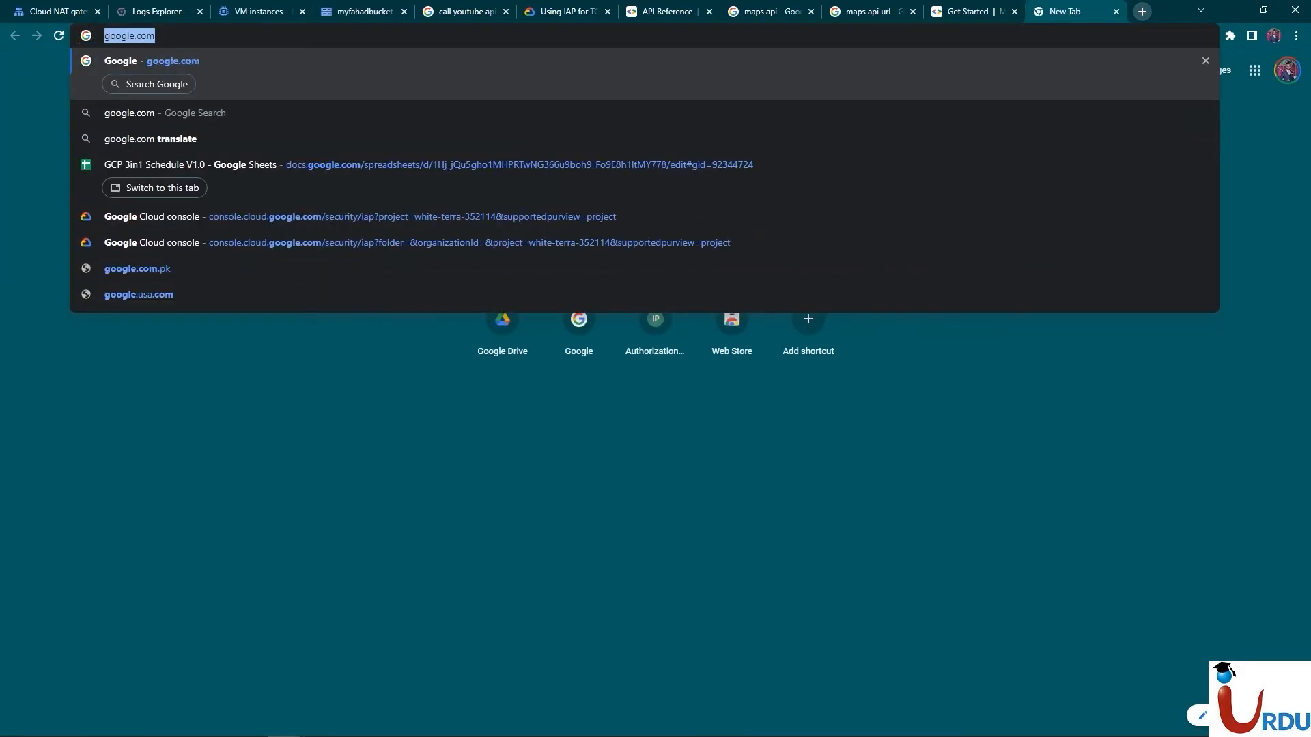
text(fir)
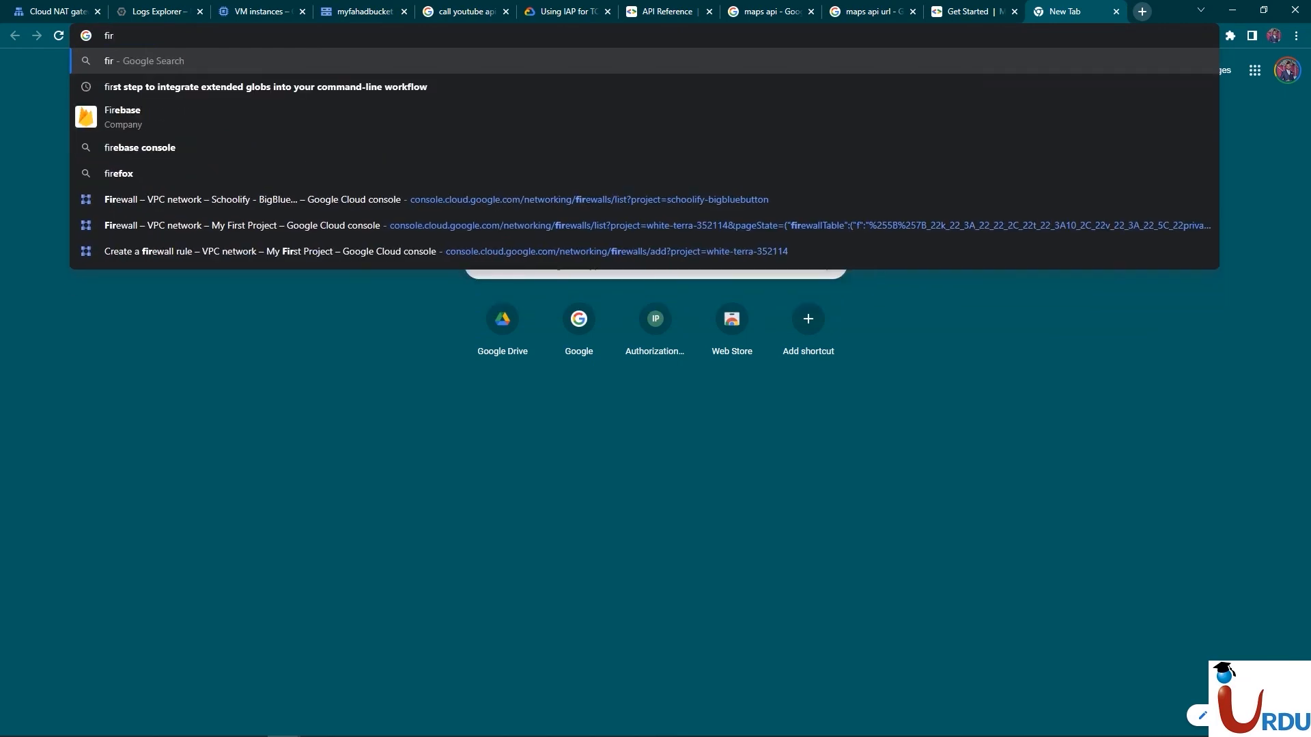
key(BackSpace)
key(BackSpace)
text(ortigate in )
text(google cloud)
key(Return)
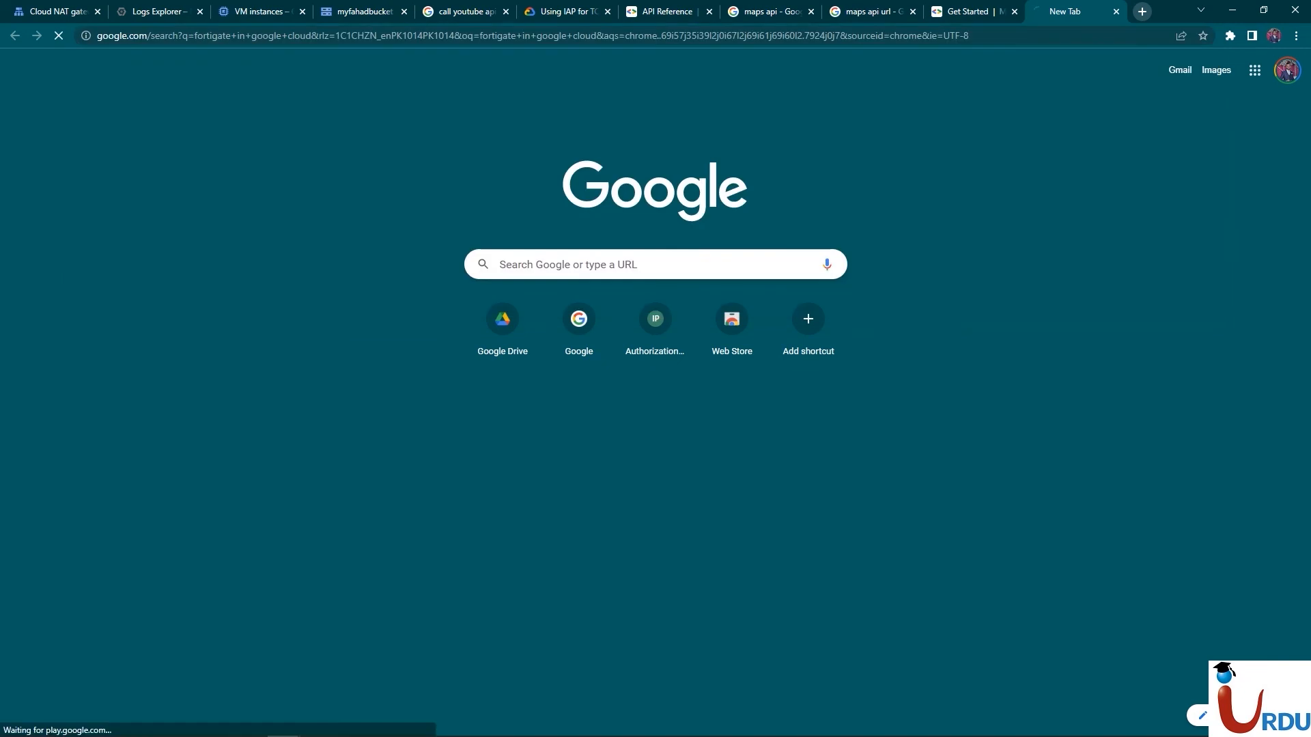
Open the fortinet Marketplace search result in a new tab and view its FortiGate listings
right_click(257, 262)
click(294, 267)
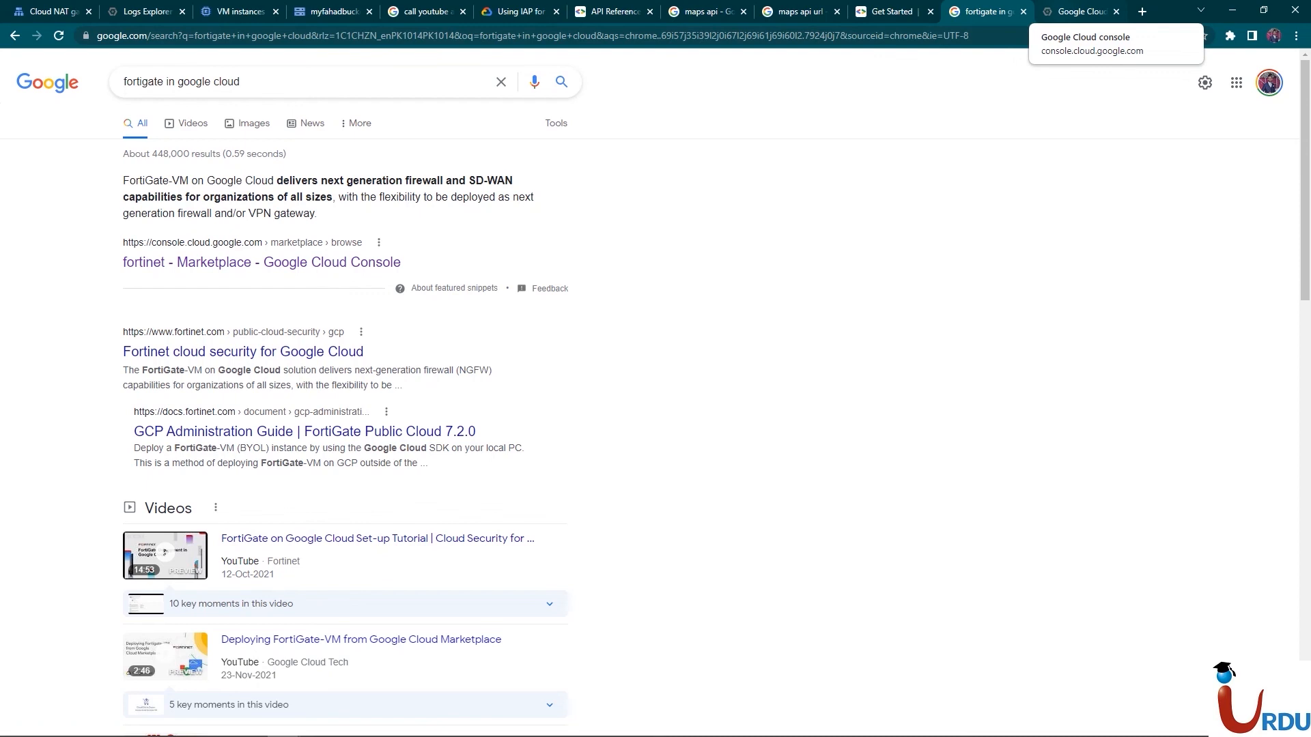
click(1082, 12)
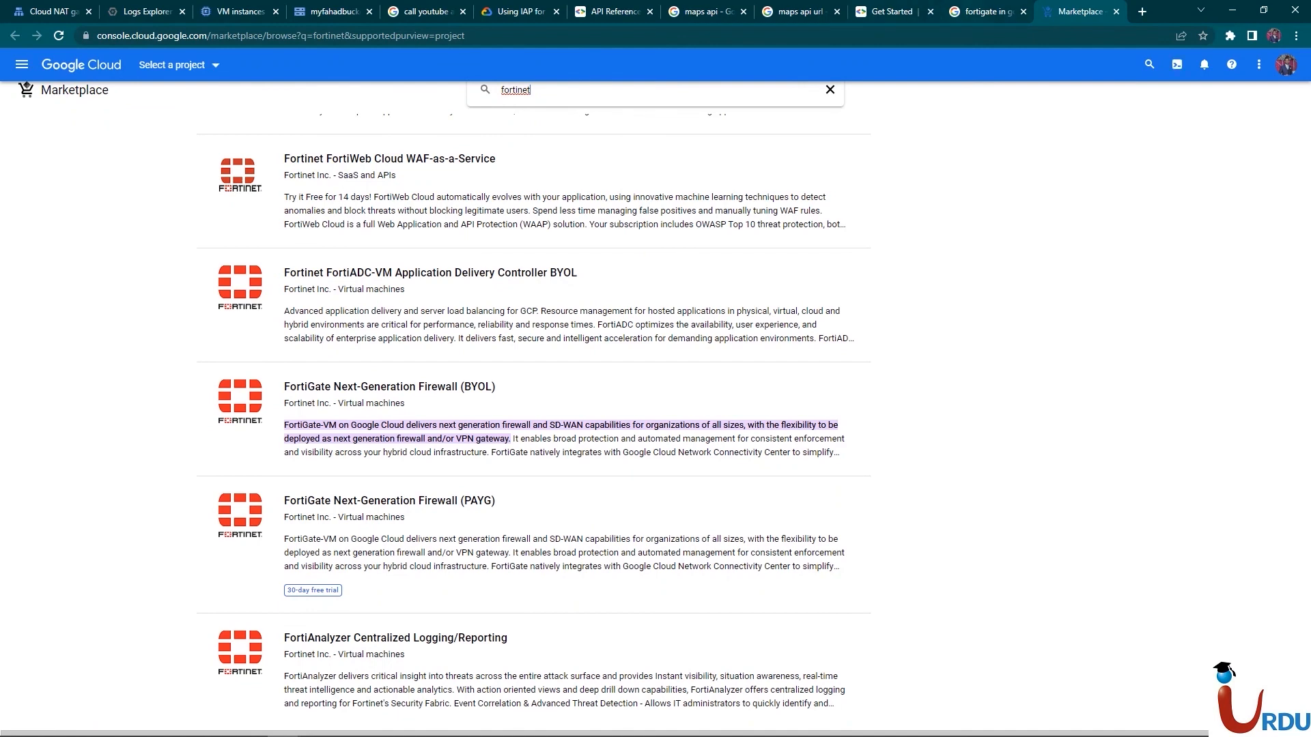
Show the image results for "fortigate in google cloud" and close the Marketplace tab
click(981, 11)
click(248, 124)
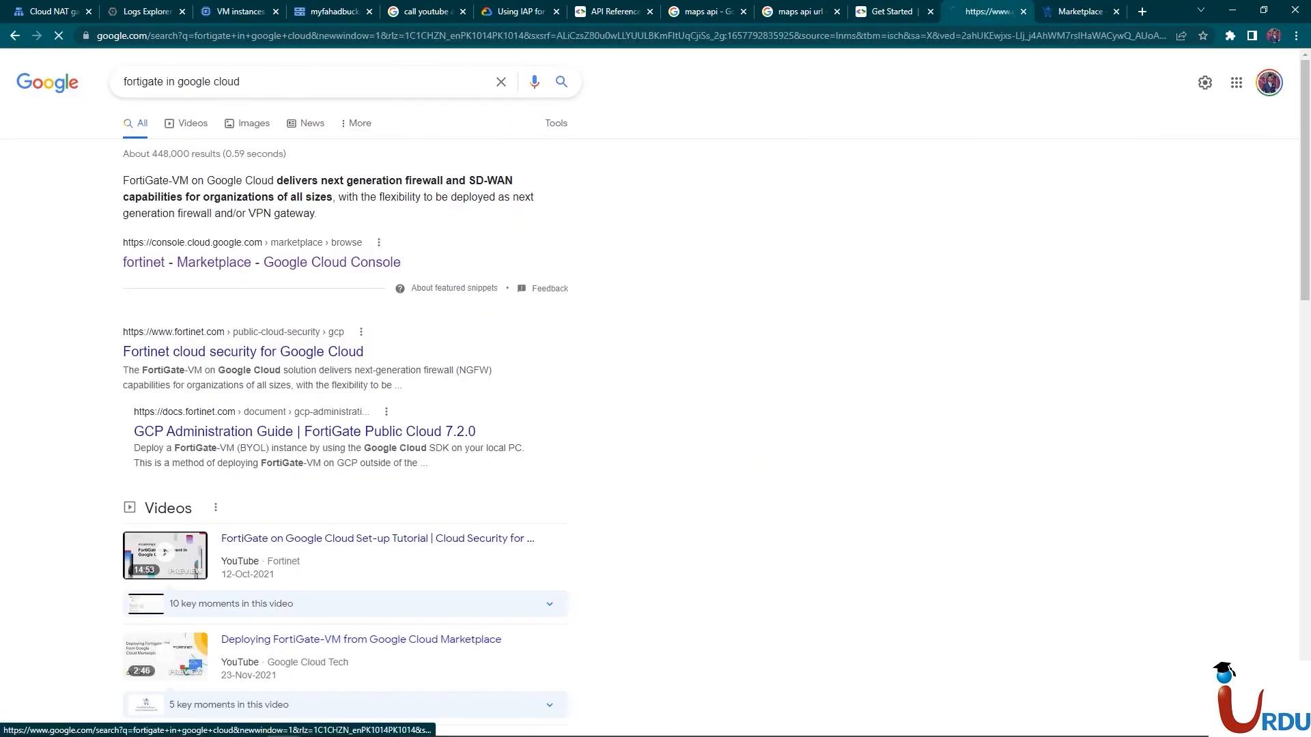
click(1116, 11)
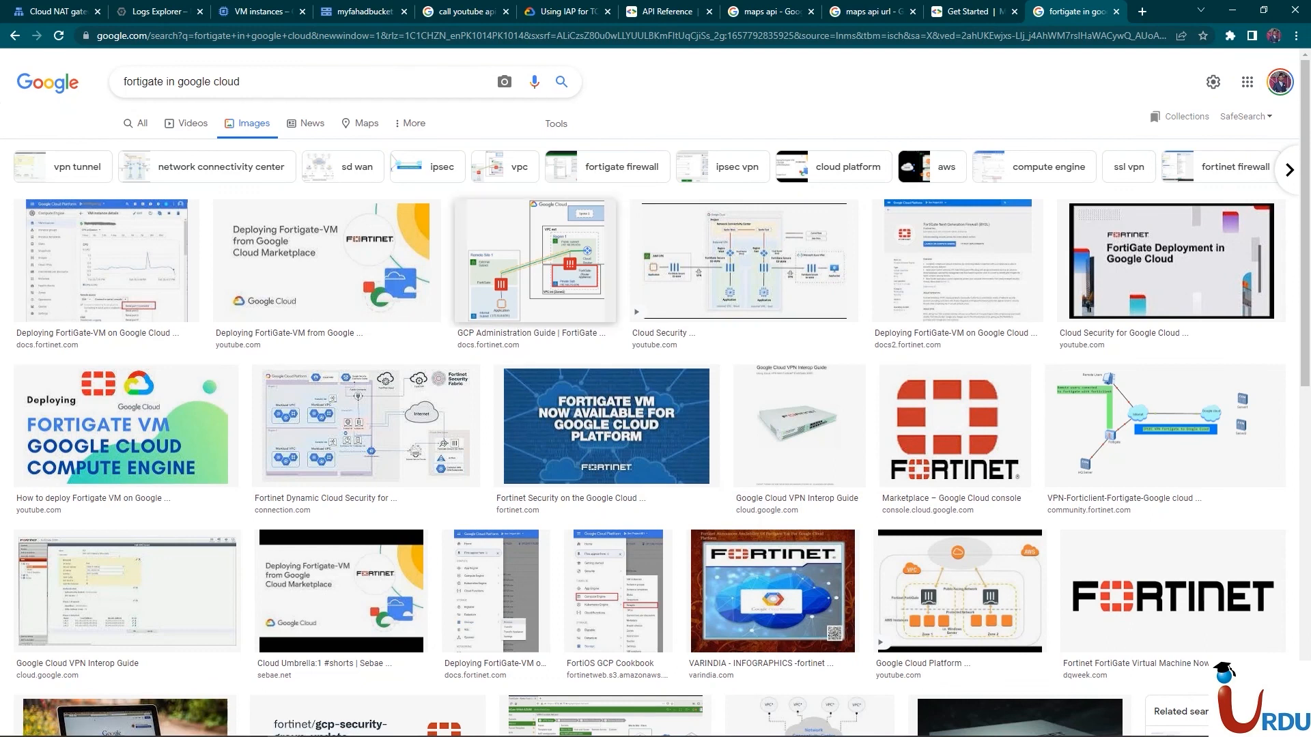
Open the GCP Administration Guide's FortiGate network diagram as an image in its own tab and view it
click(535, 259)
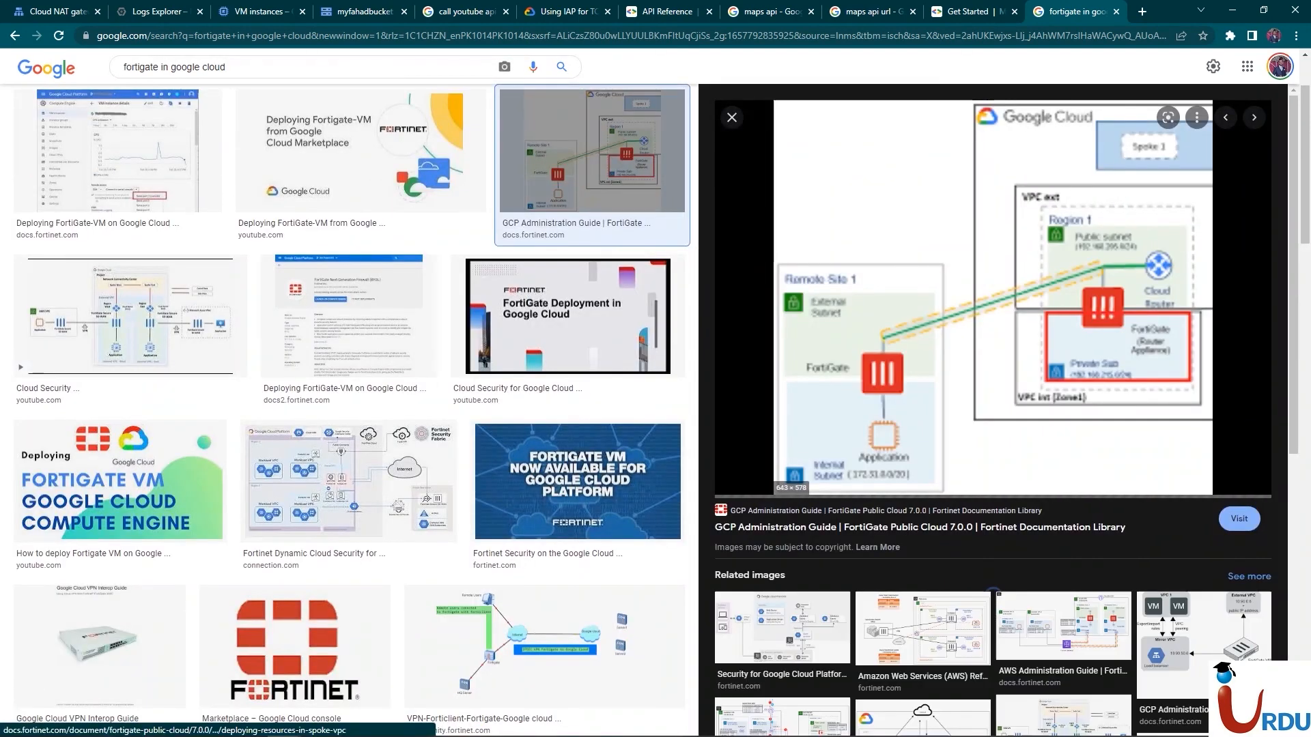
right_click(936, 234)
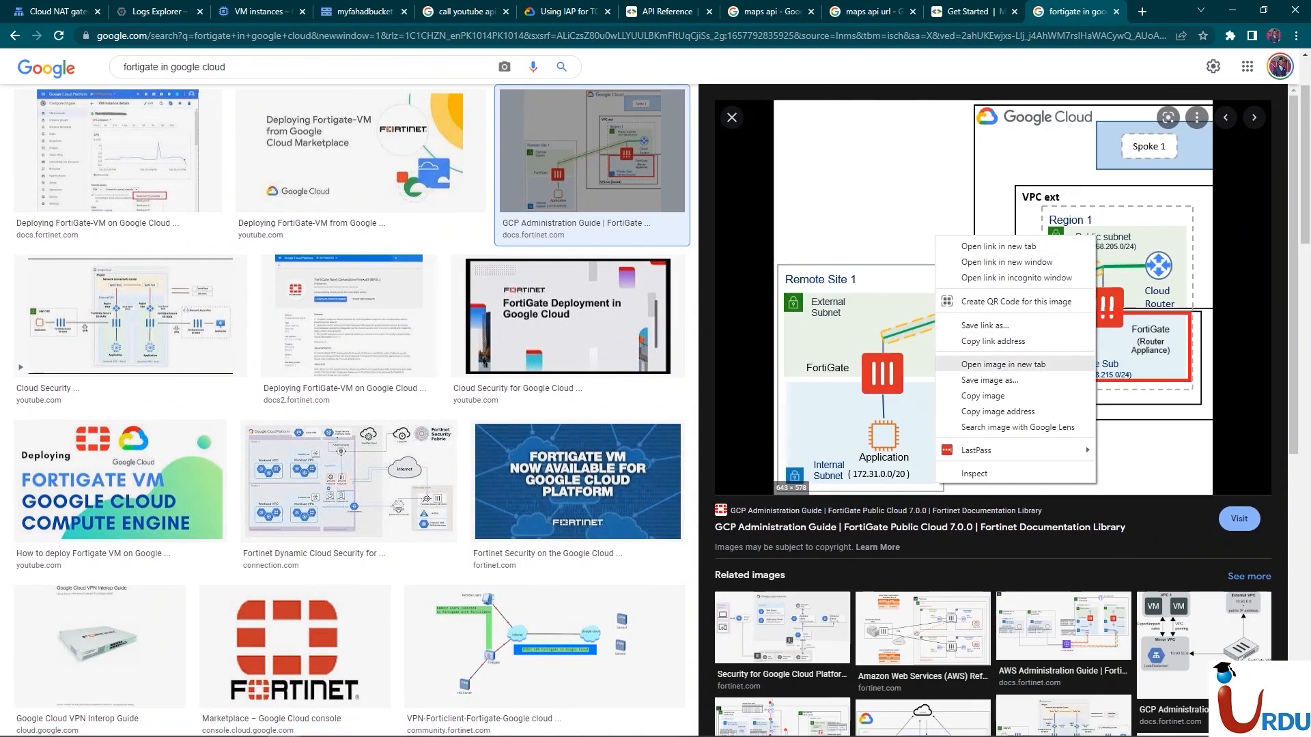
click(980, 364)
click(1080, 12)
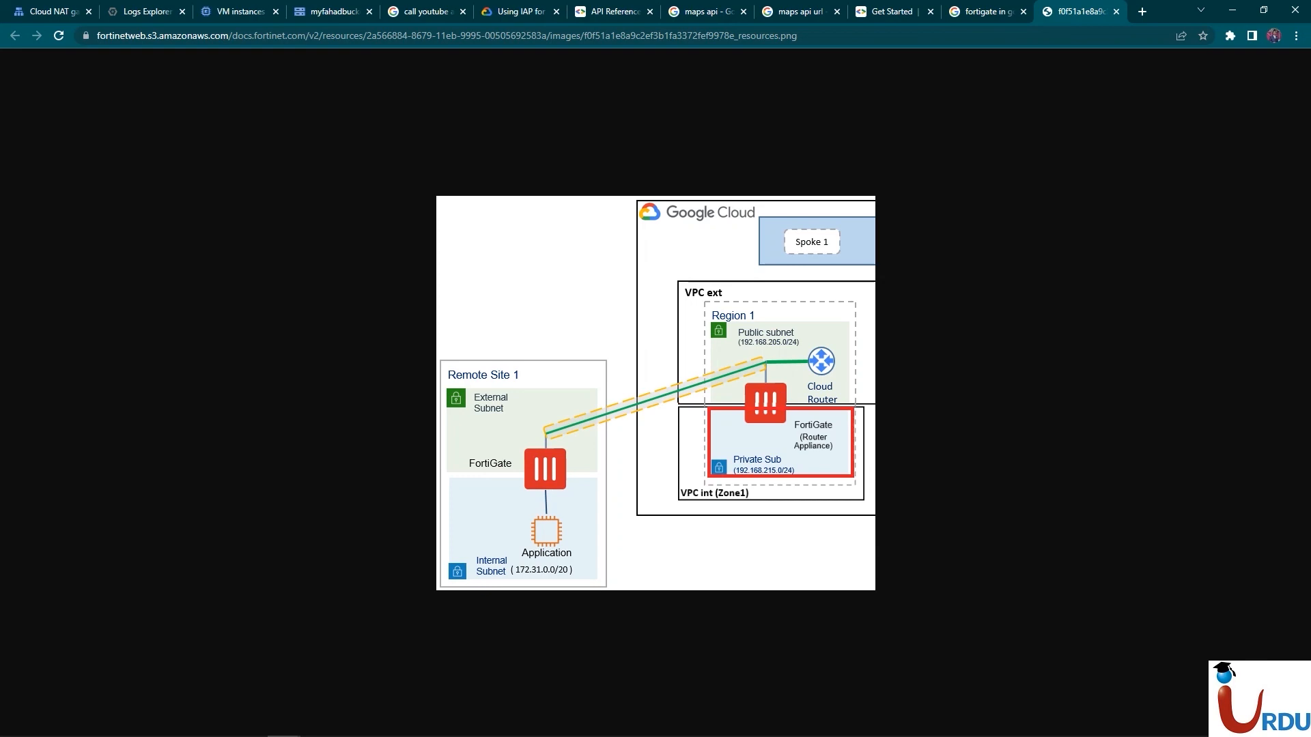
Preview the Fortinet Dynamic Cloud Security diagram in the image results and close the preview
click(978, 10)
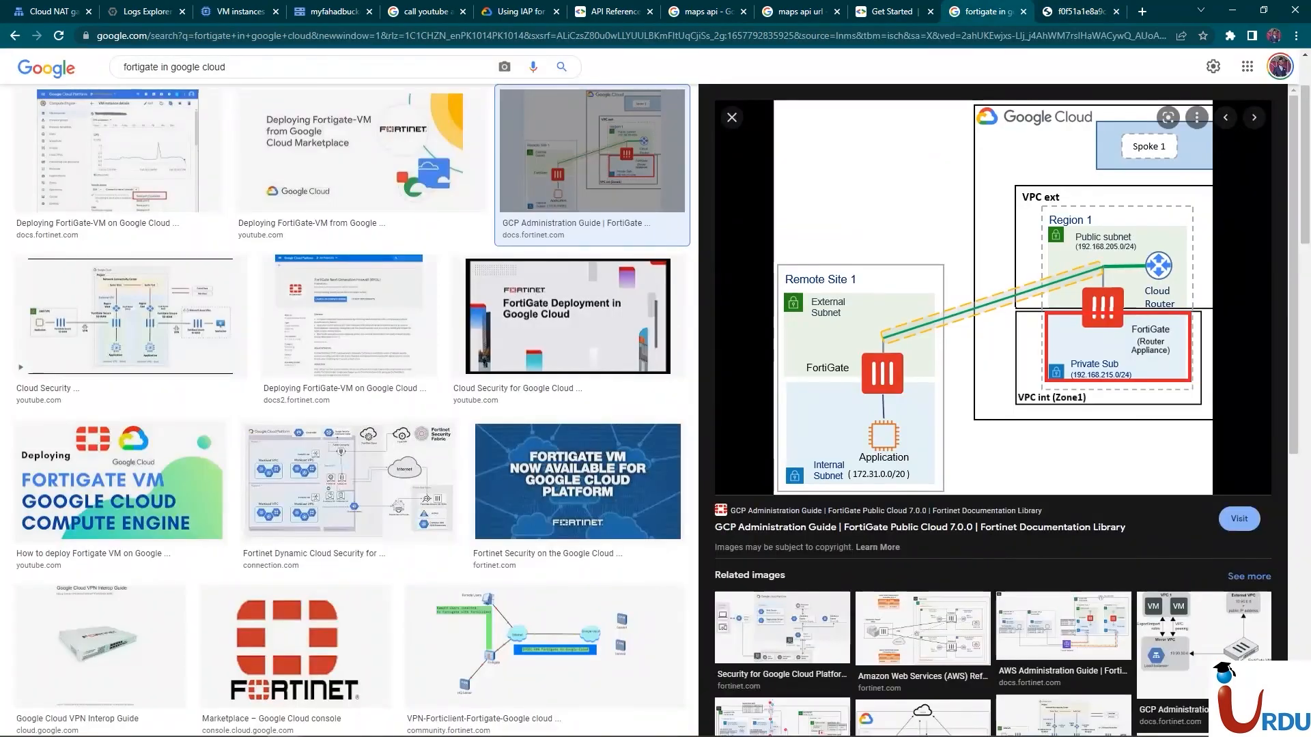
click(349, 482)
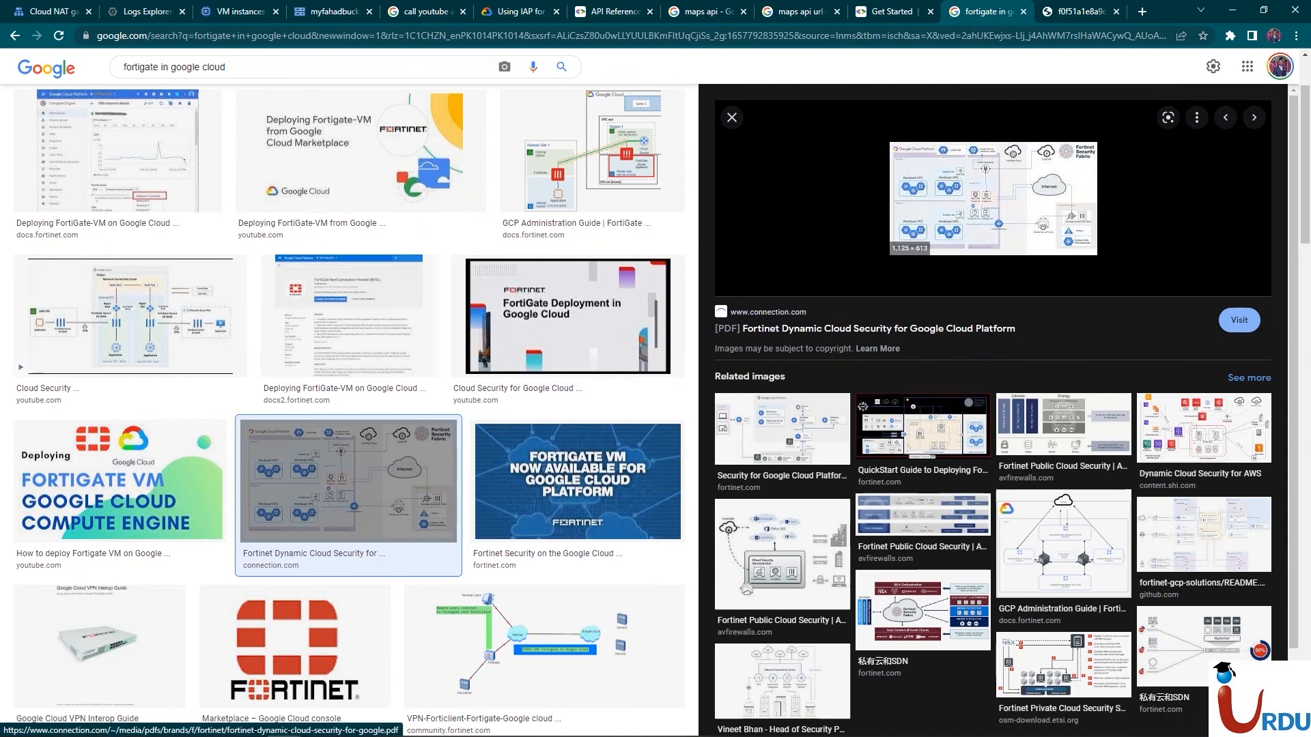
key(Escape)
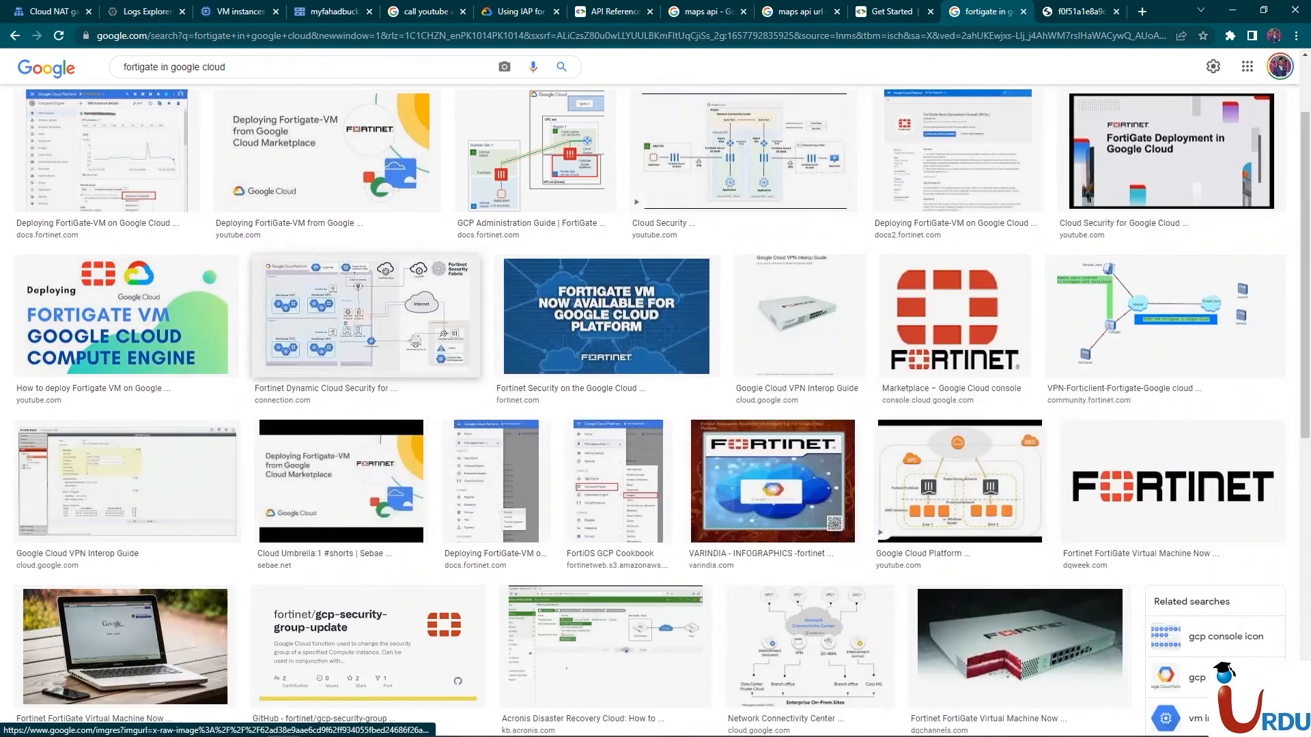
Browse the FortiGate image results for an architecture diagram of FortiGate deployed in Google Cloud
scroll(366, 314, down, 5)
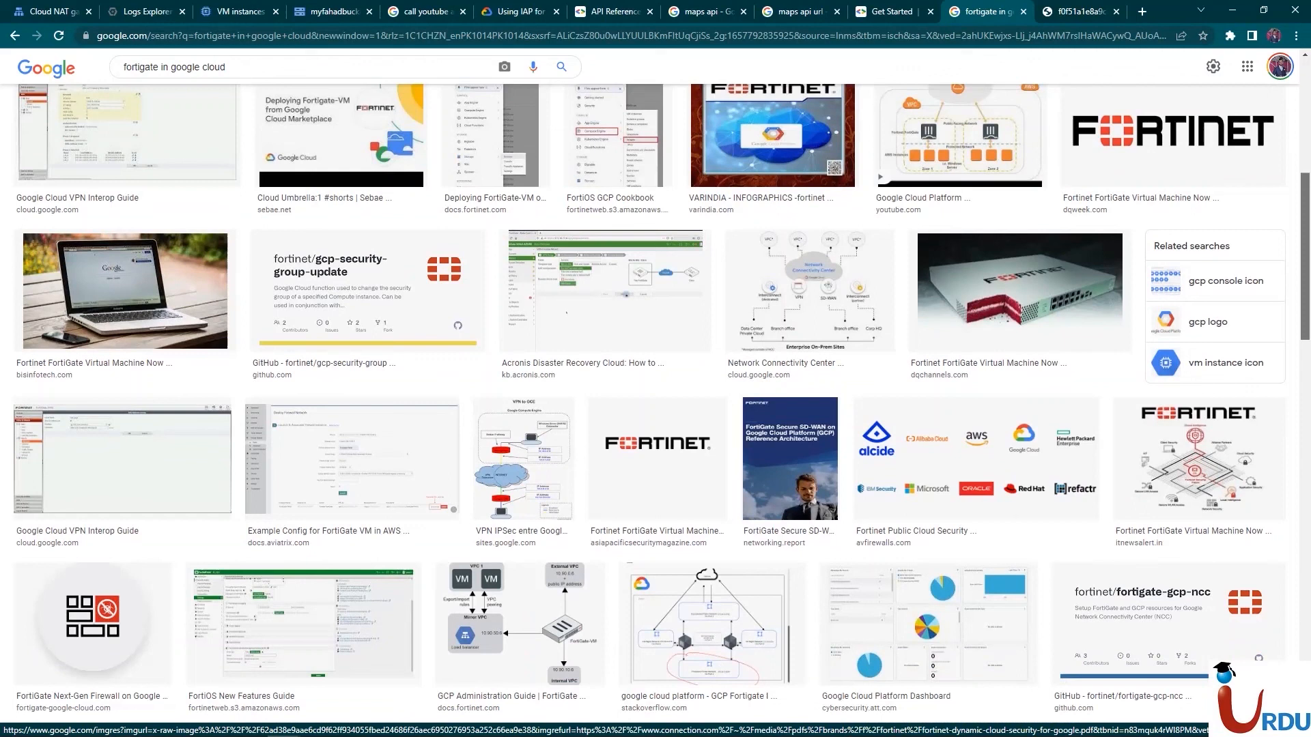
scroll(648, 403, down, 1)
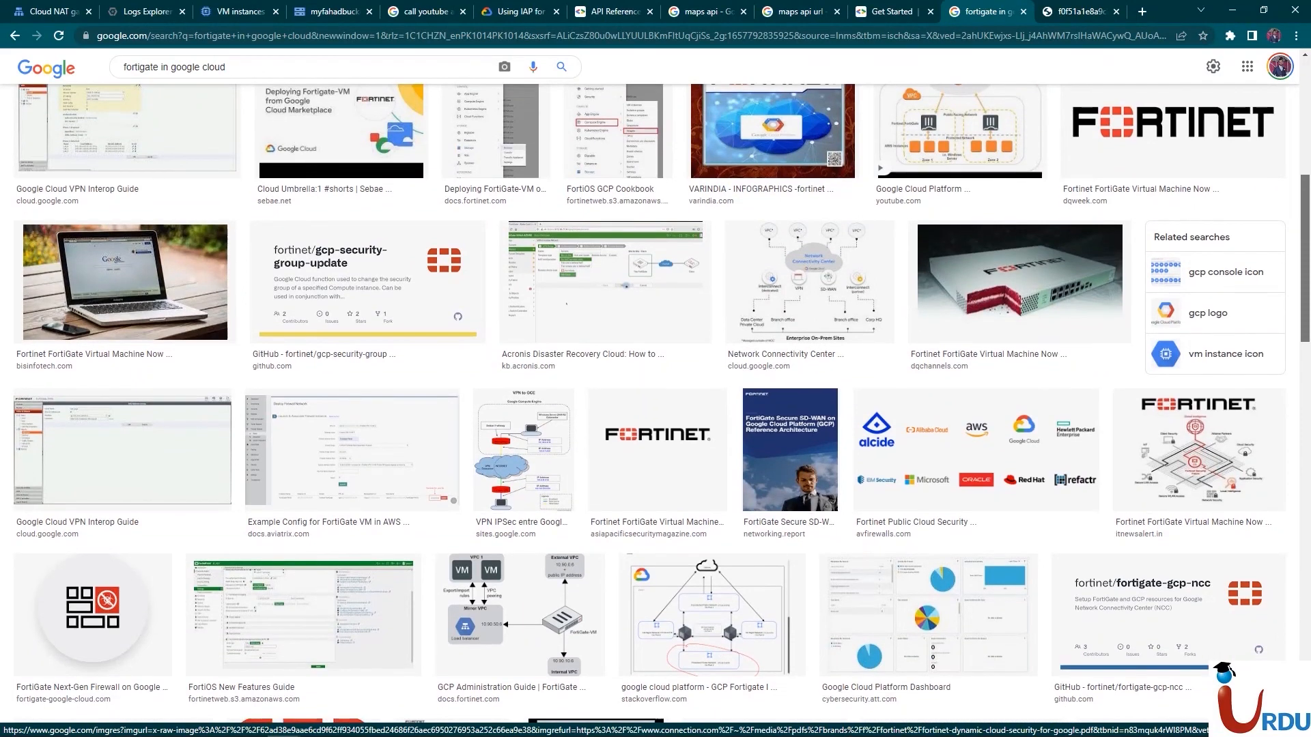
scroll(648, 402, down, 5)
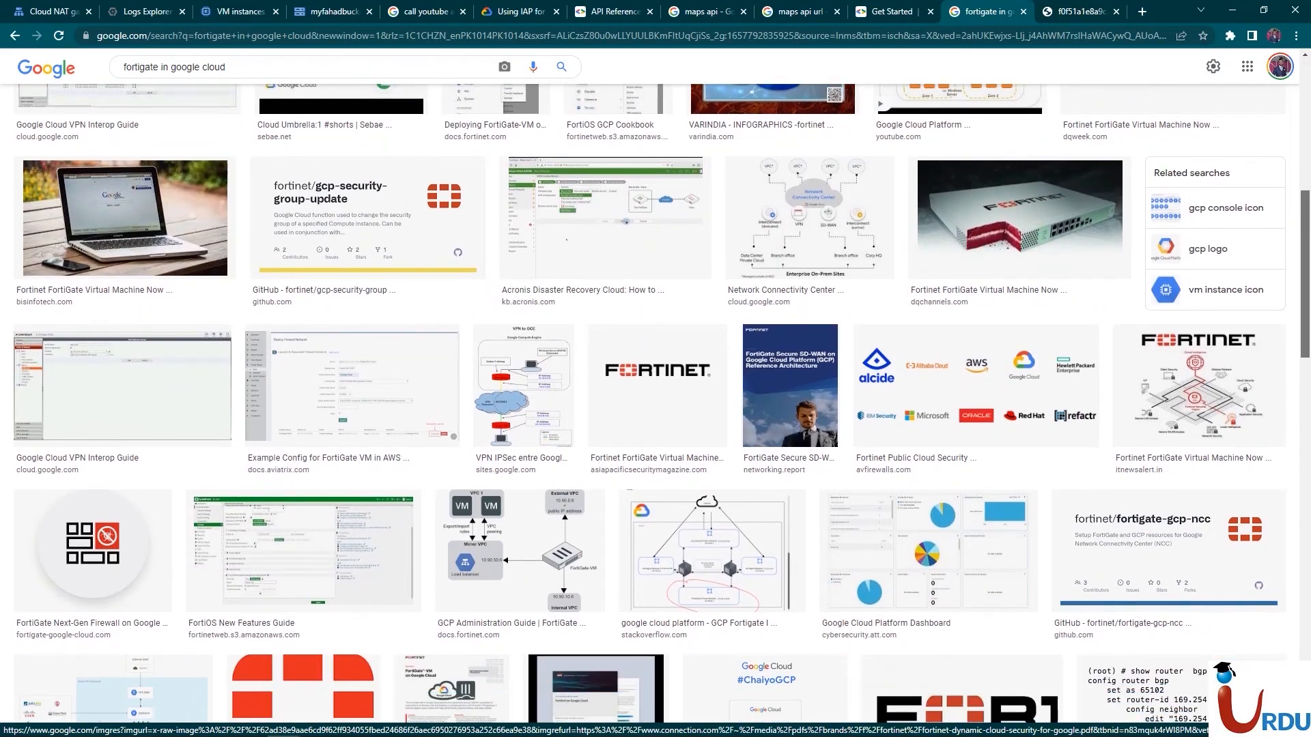
scroll(648, 402, up, 1)
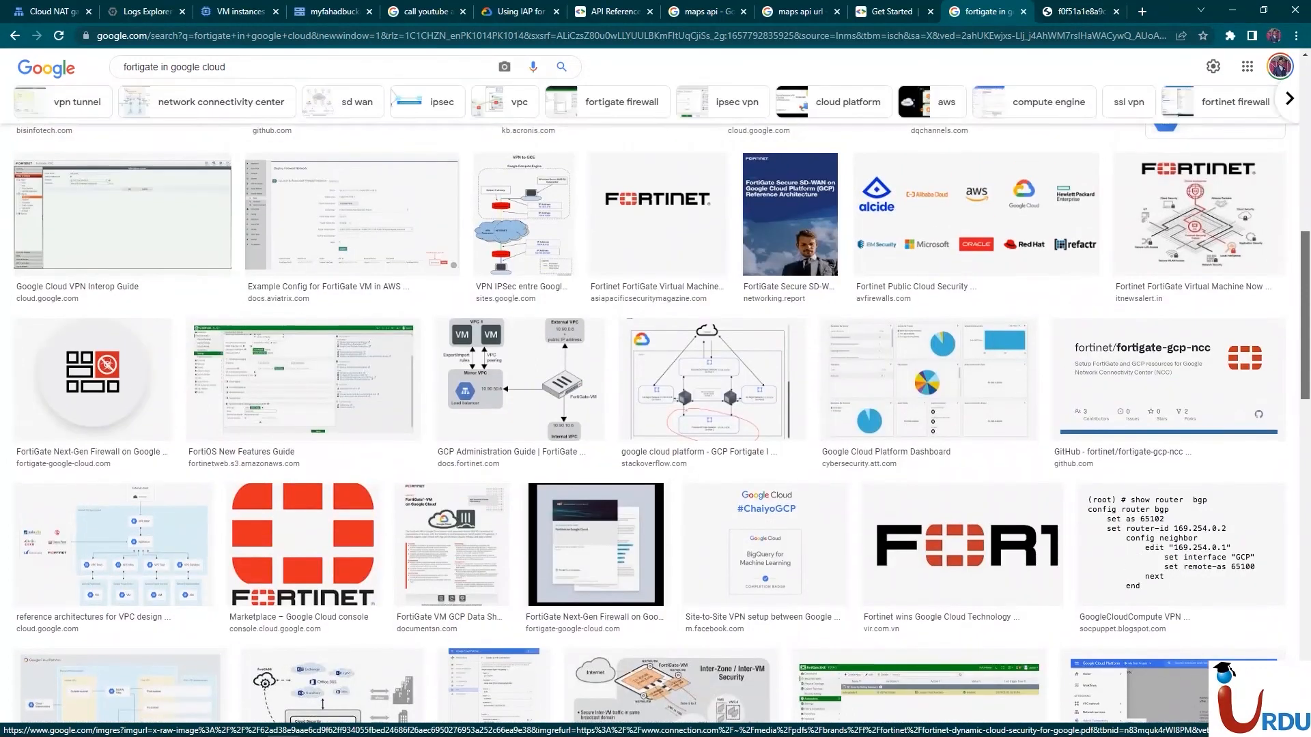
scroll(649, 403, down, 3)
scroll(655, 403, down, 4)
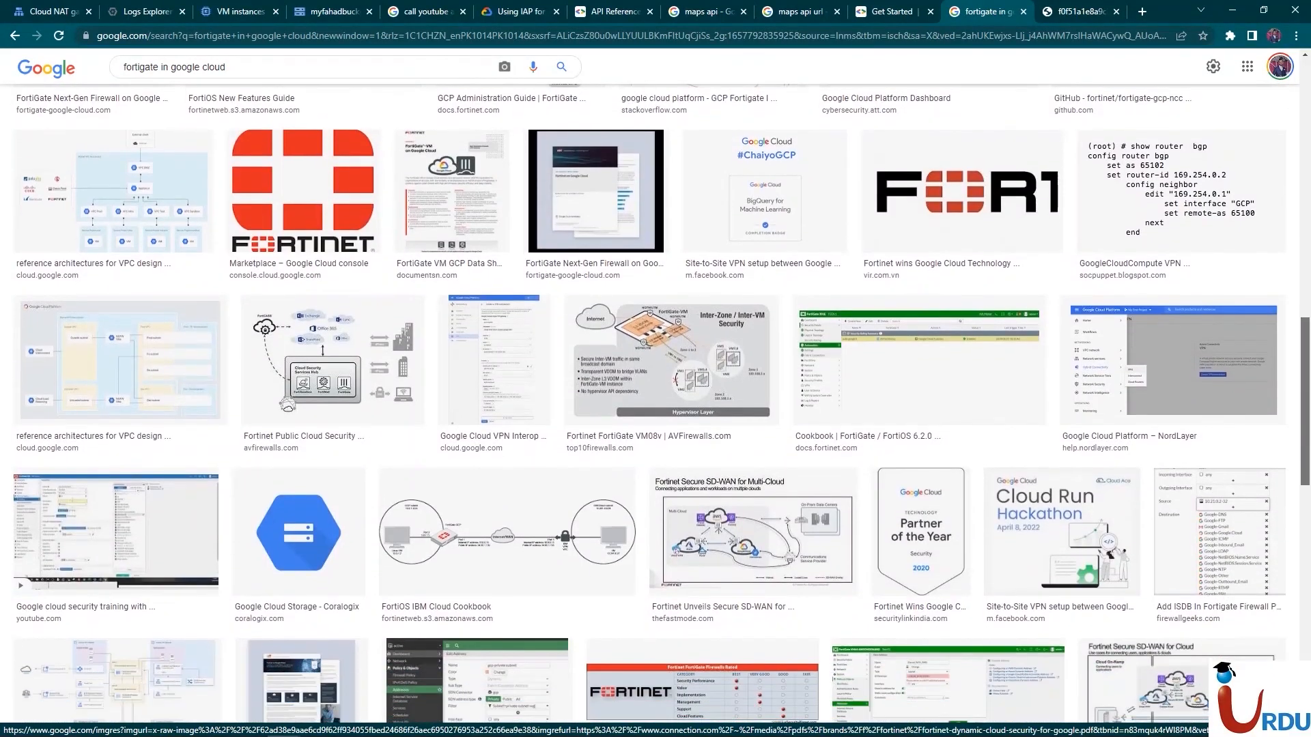
scroll(655, 403, down, 2)
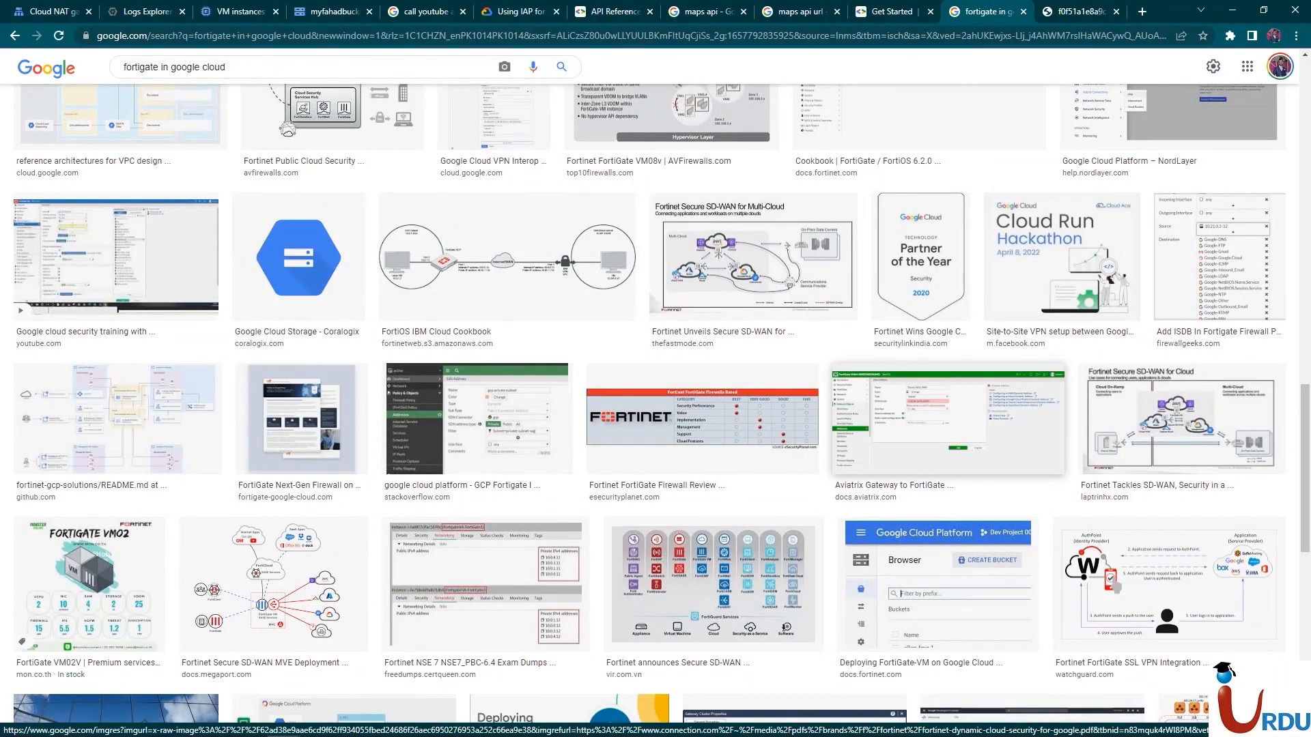
scroll(655, 403, down, 1)
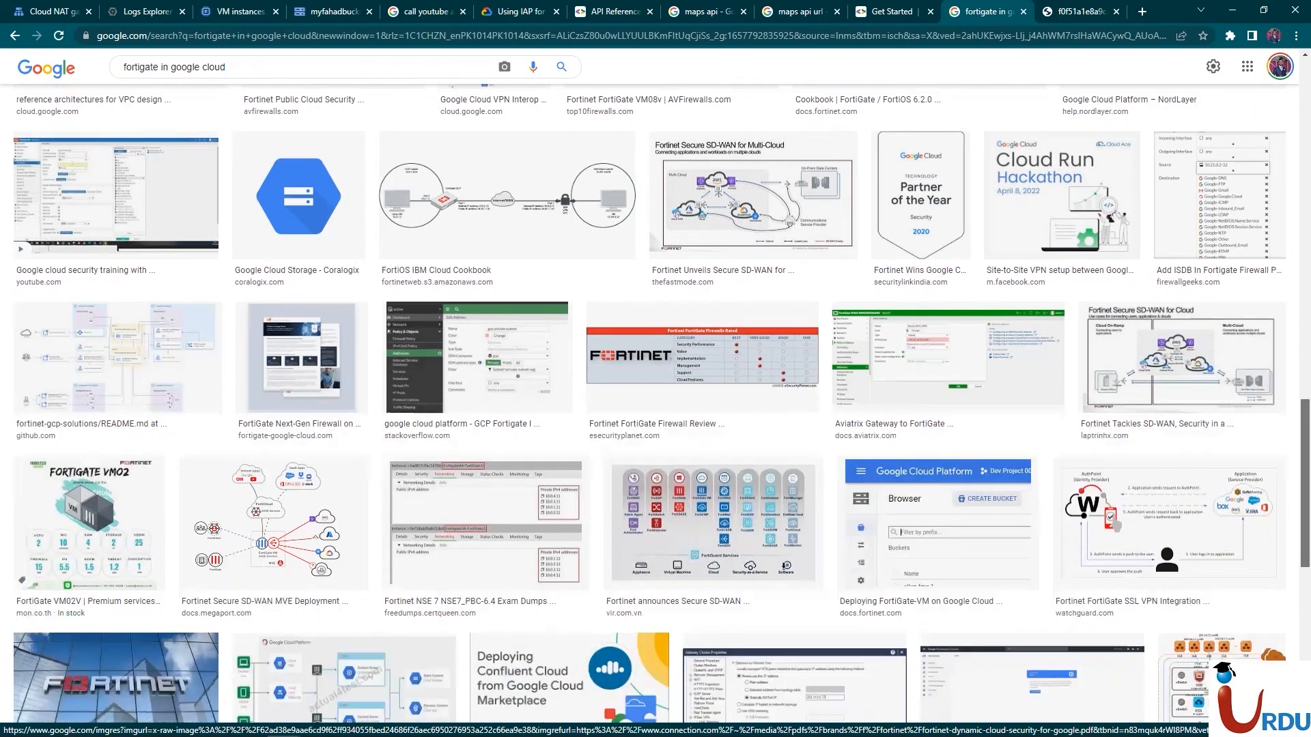
scroll(656, 402, down, 2)
scroll(655, 403, down, 1)
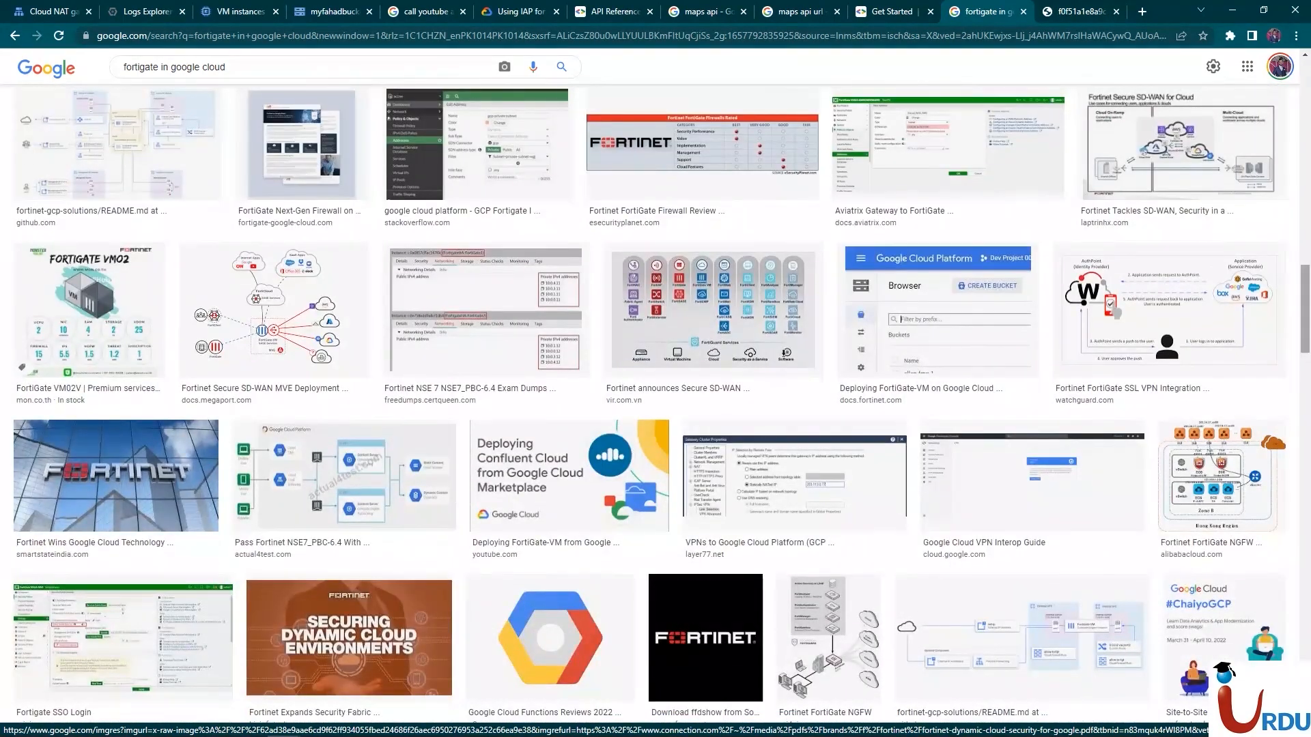
scroll(656, 402, down, 6)
scroll(655, 403, down, 3)
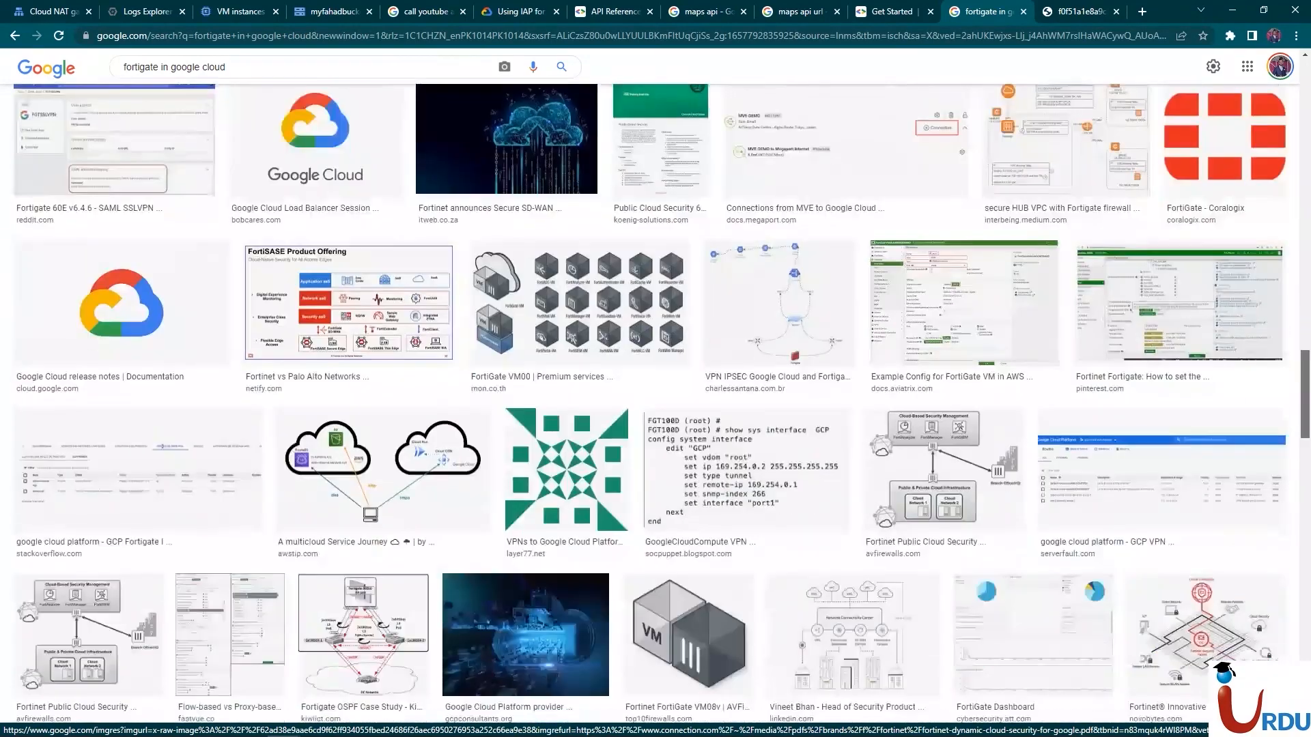
scroll(656, 402, down, 4)
scroll(655, 403, down, 3)
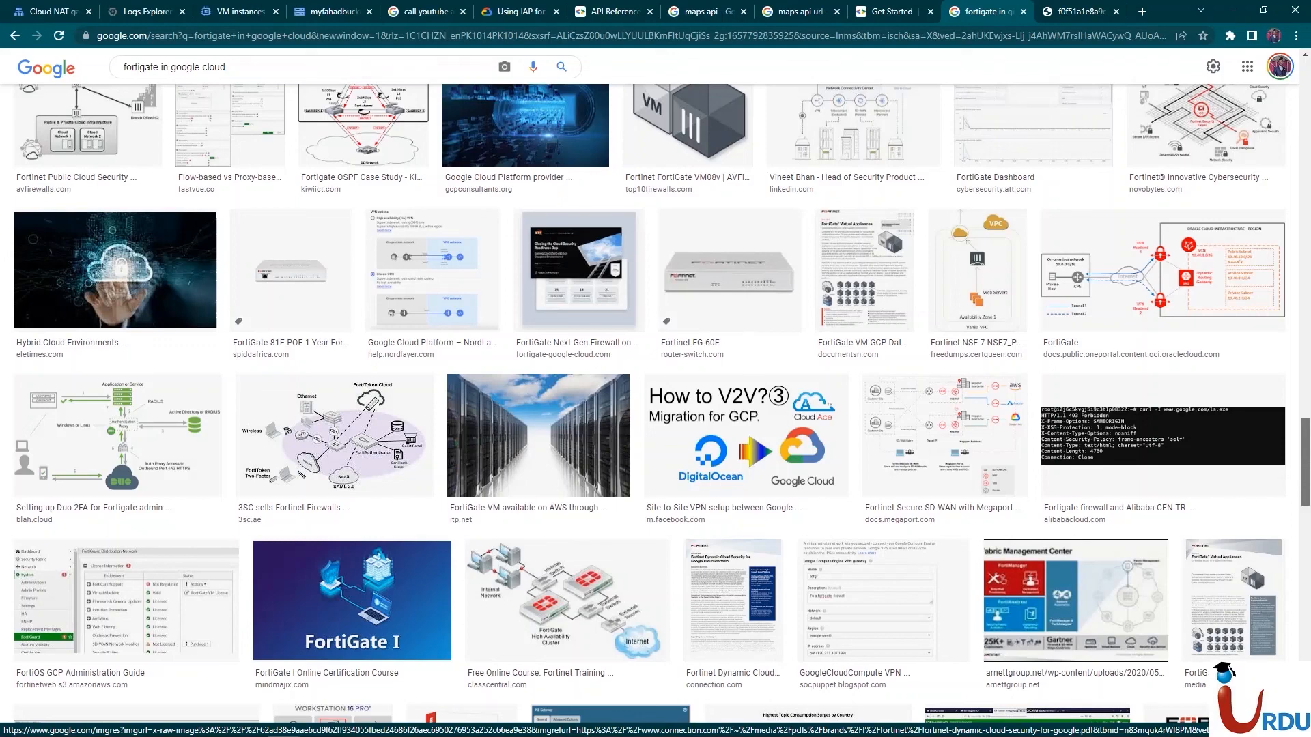
scroll(655, 402, down, 5)
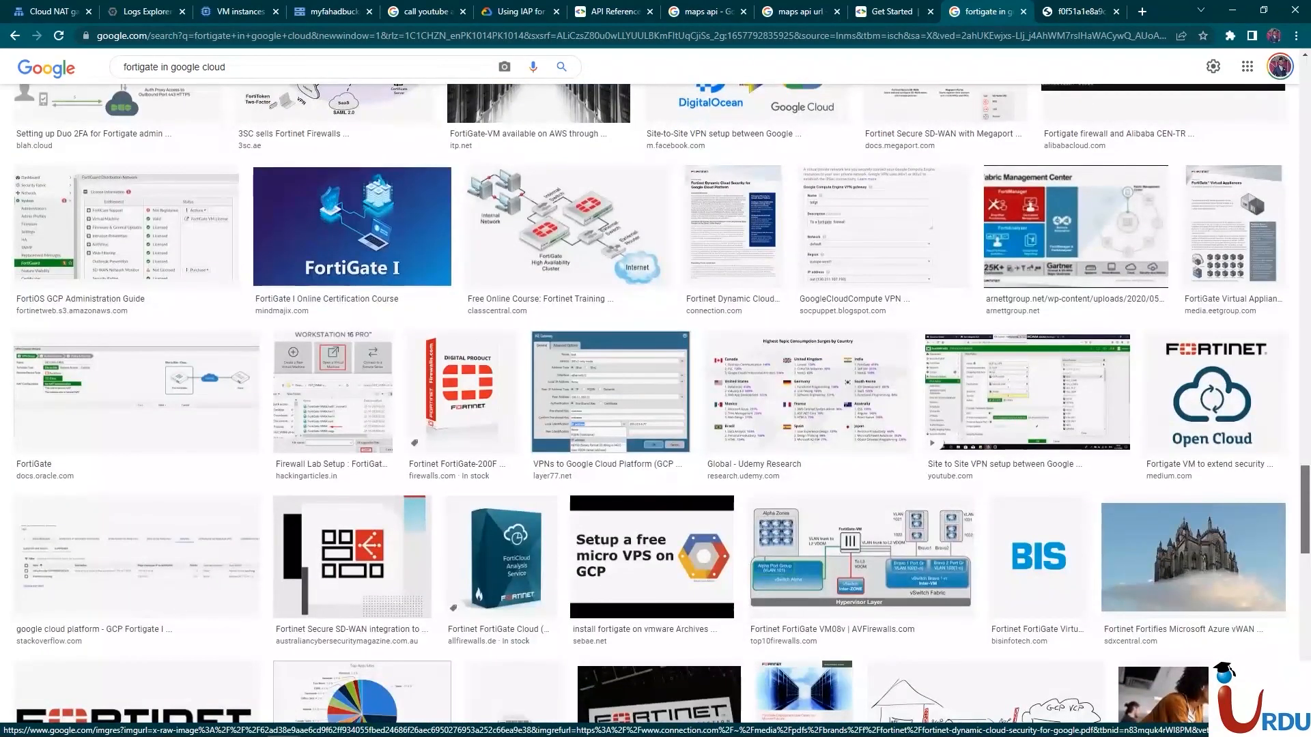
scroll(655, 403, down, 10)
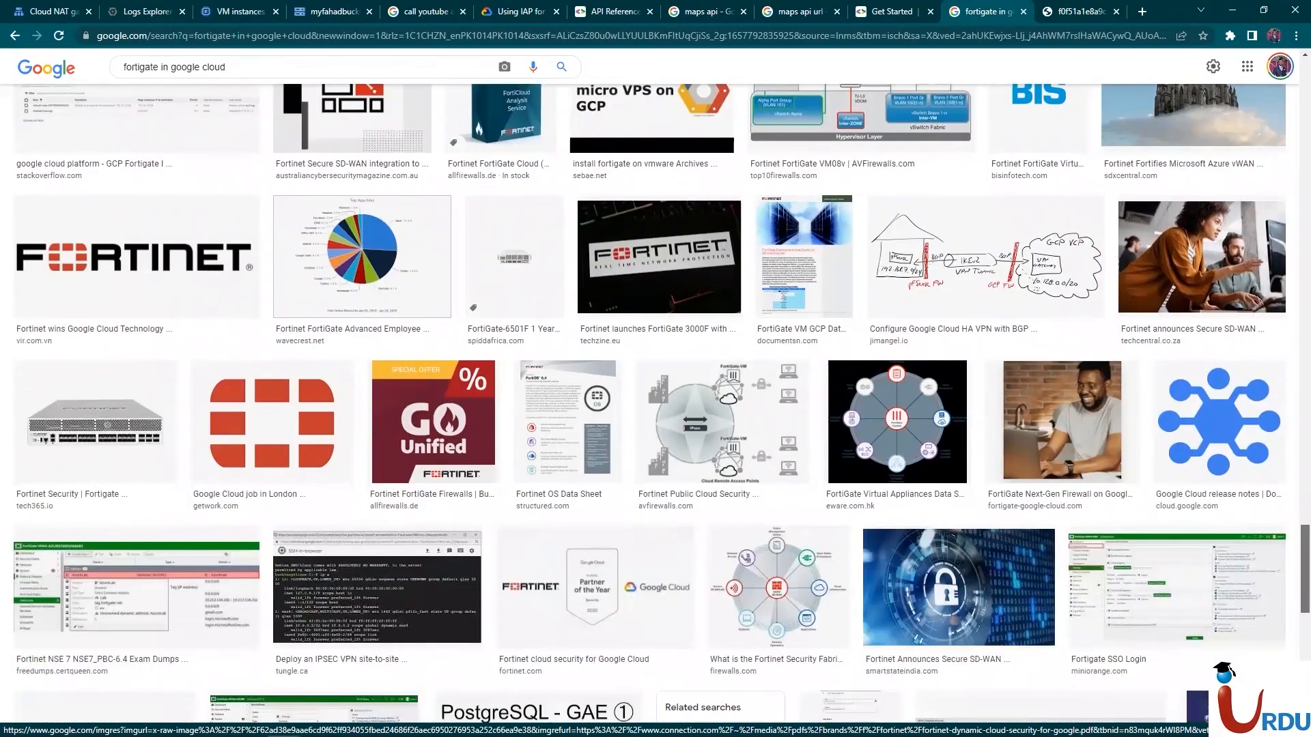
scroll(655, 402, up, 10)
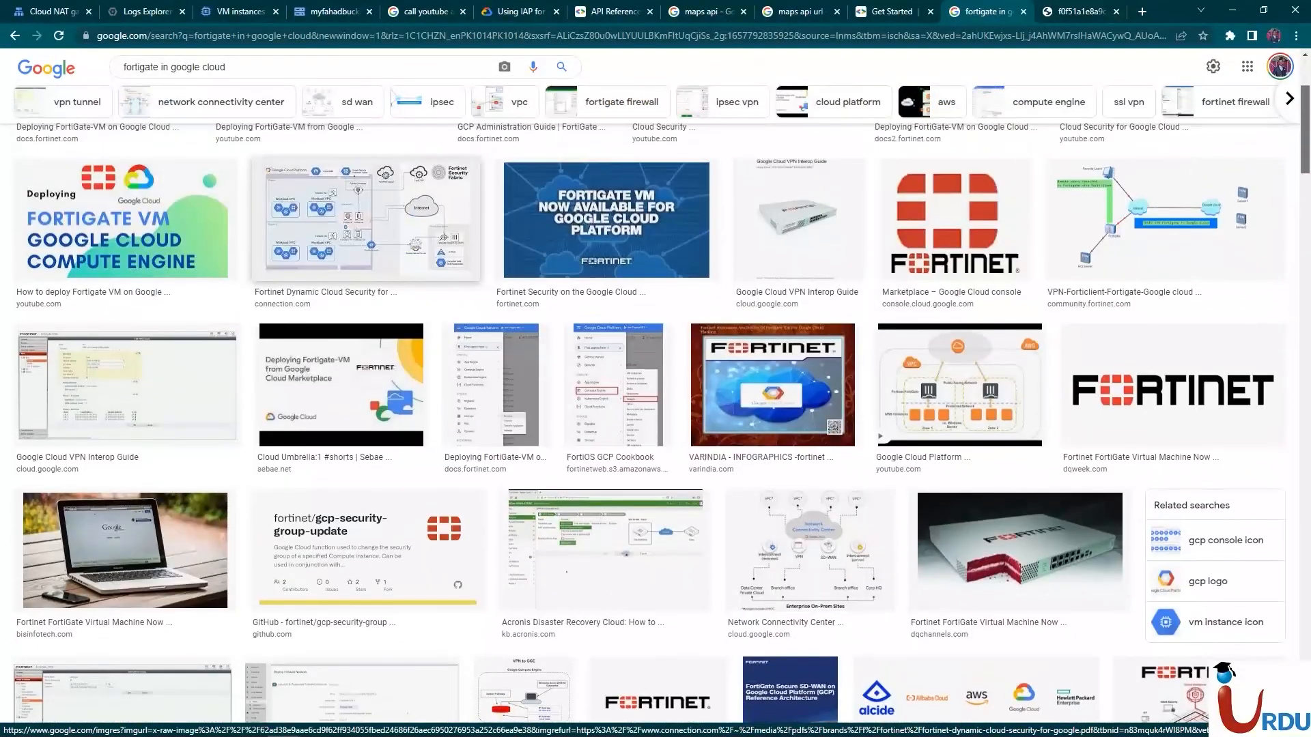
scroll(655, 403, up, 2)
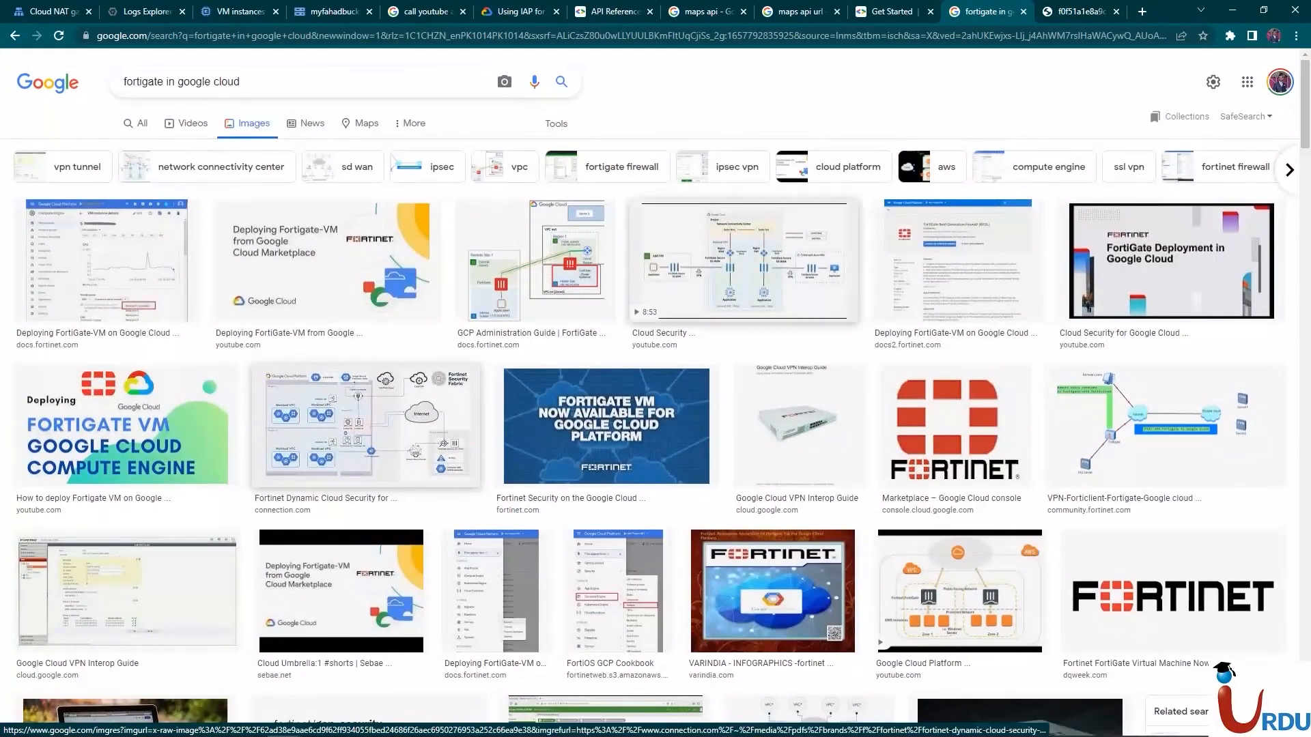
Open the Cloud Security video's Network Connectivity Center diagram as an image in its own tab and examine it
click(744, 260)
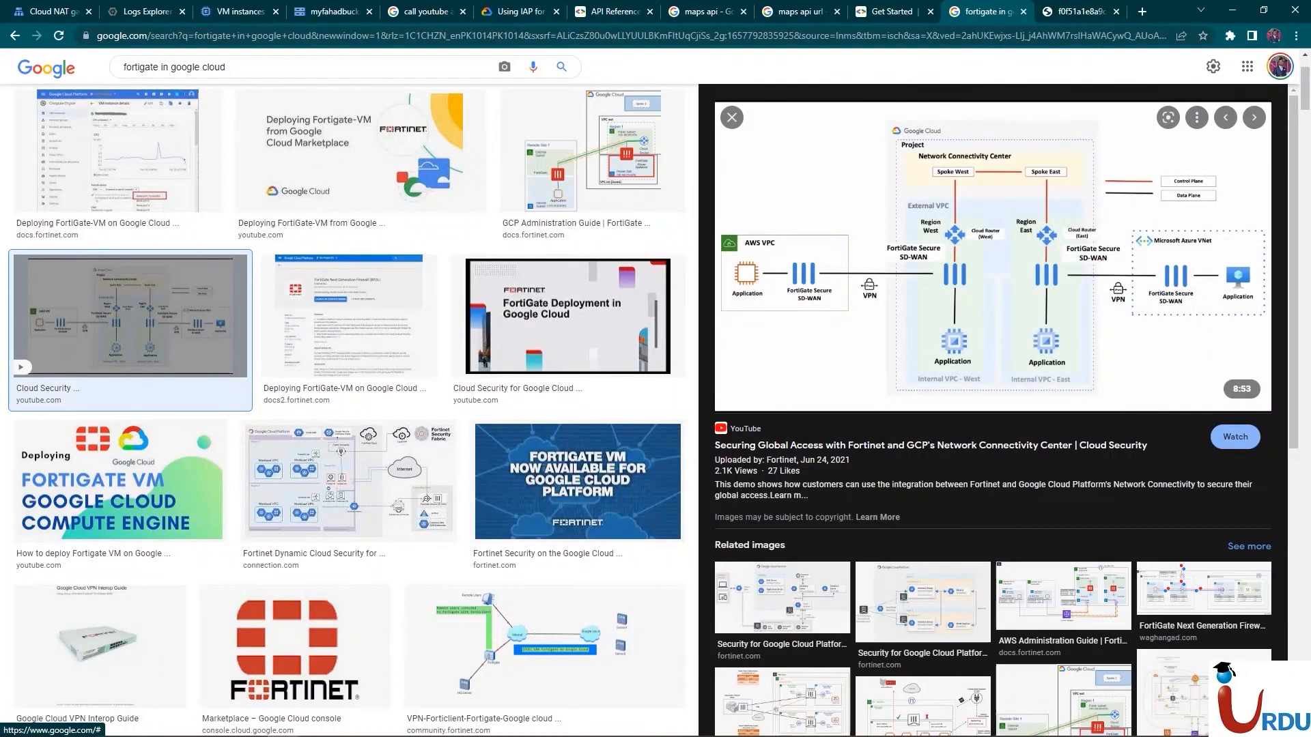
right_click(976, 231)
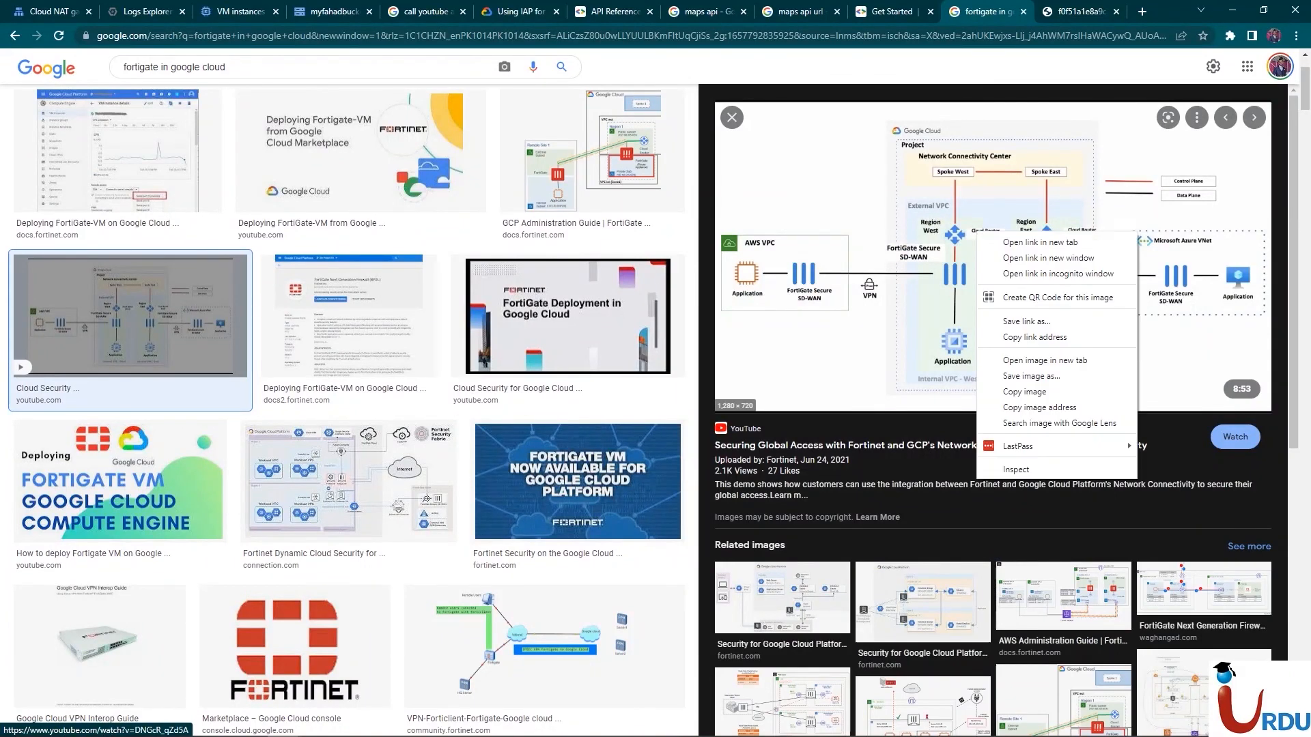
click(1044, 360)
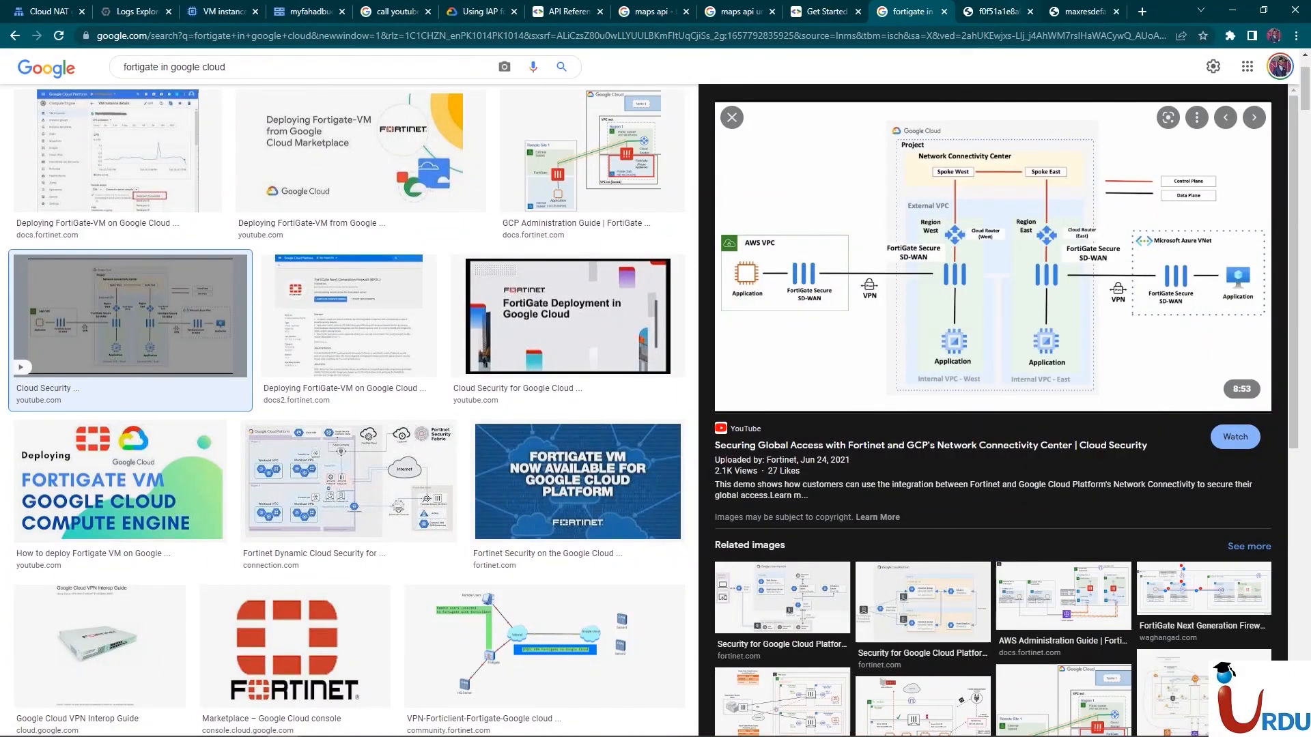
click(1085, 11)
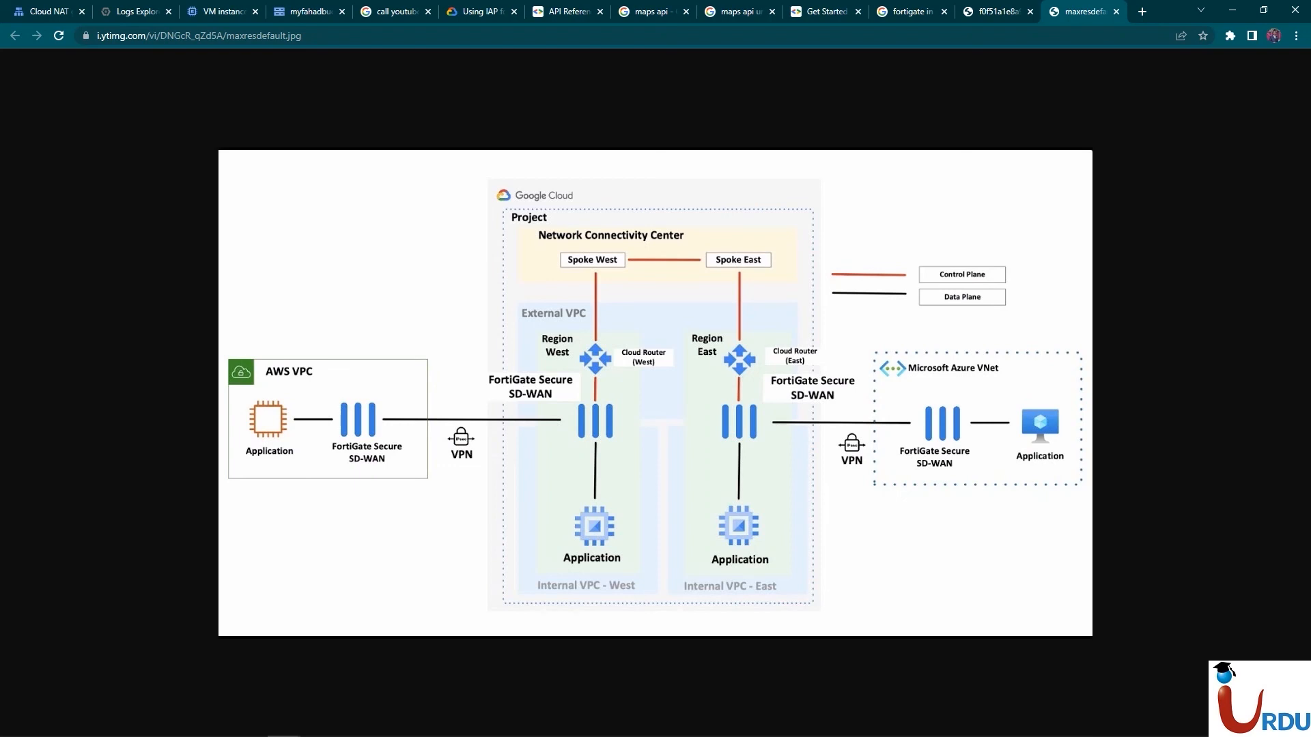
Close both diagram image tabs and the FortiGate image search tab
key(ctrl+w)
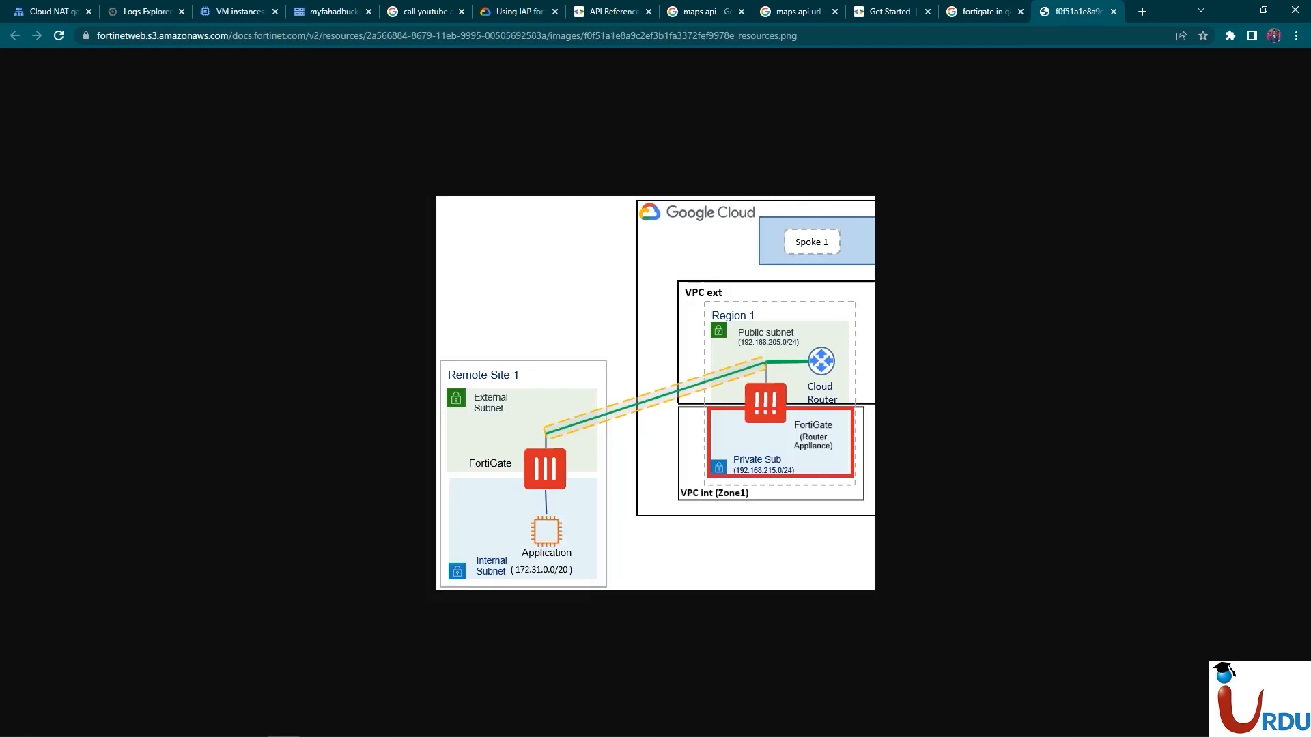
key(ctrl+w)
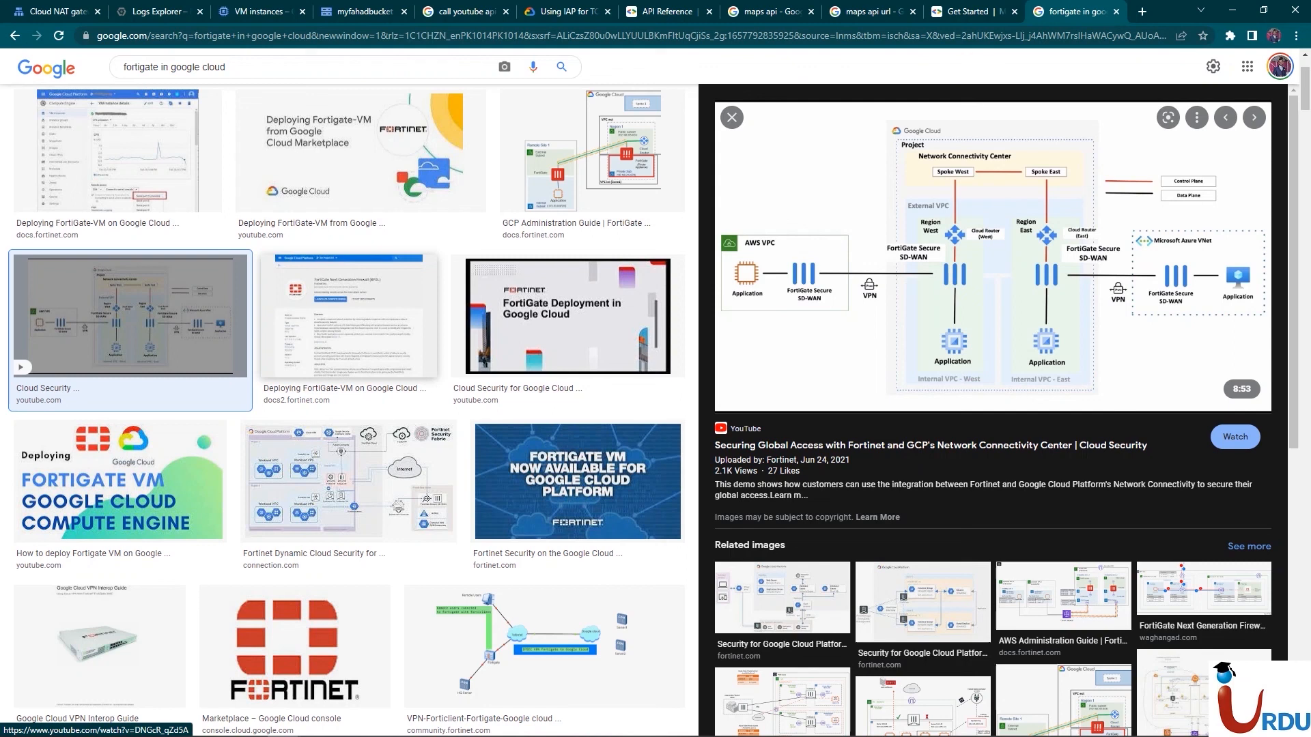
key(ctrl+w)
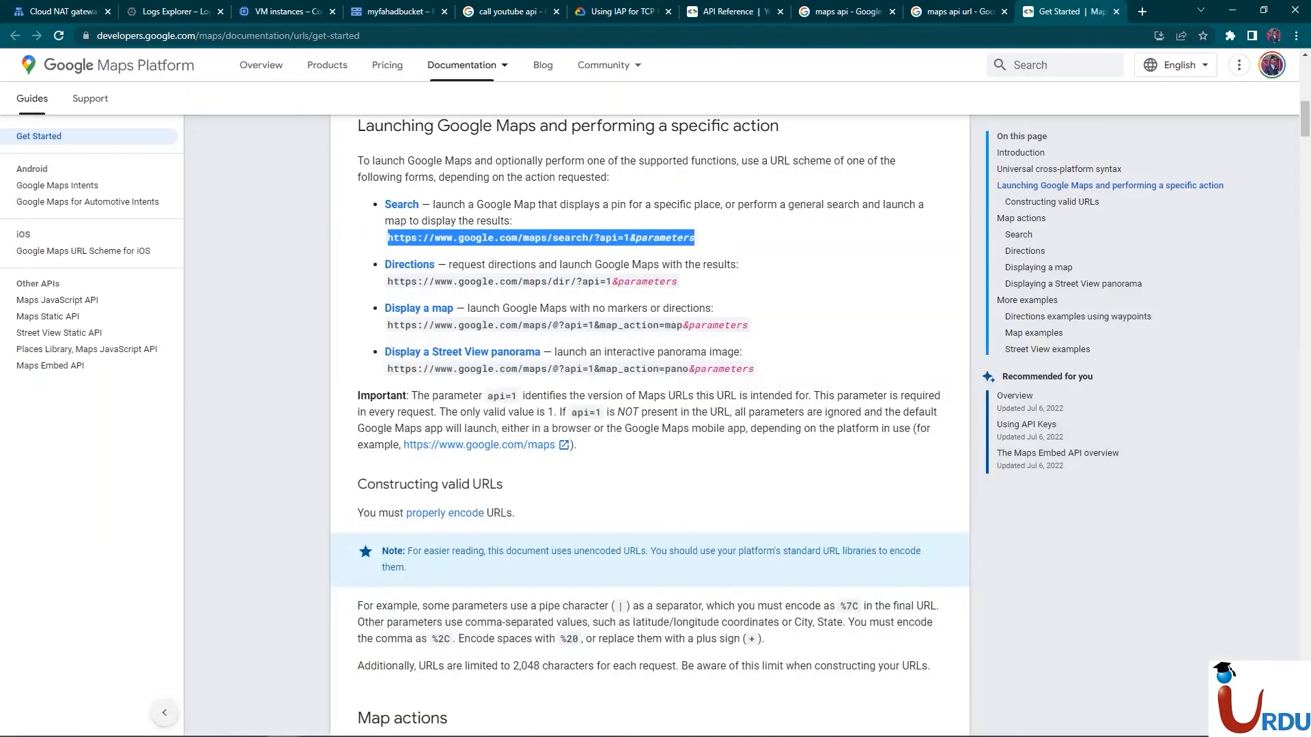
Deselect the highlighted Maps search URL and revisit the YouTube Data API reference page
click(792, 254)
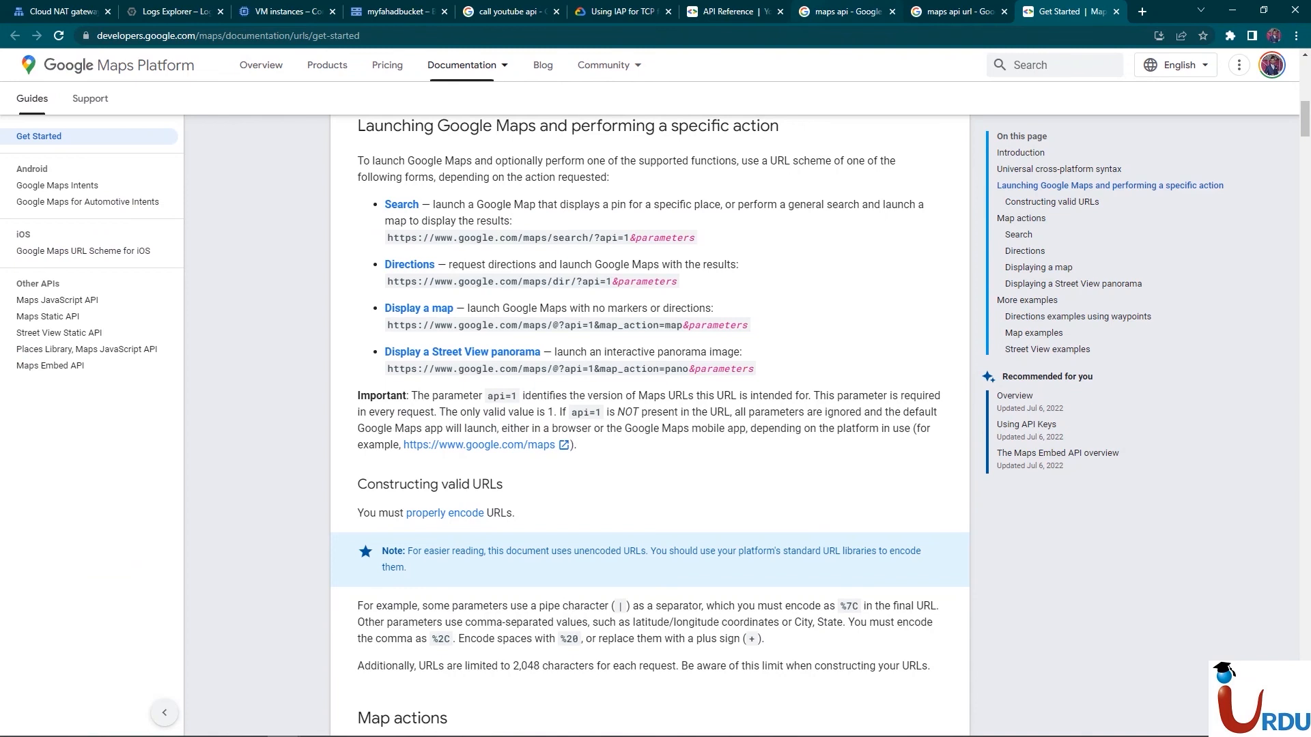
click(843, 11)
click(733, 12)
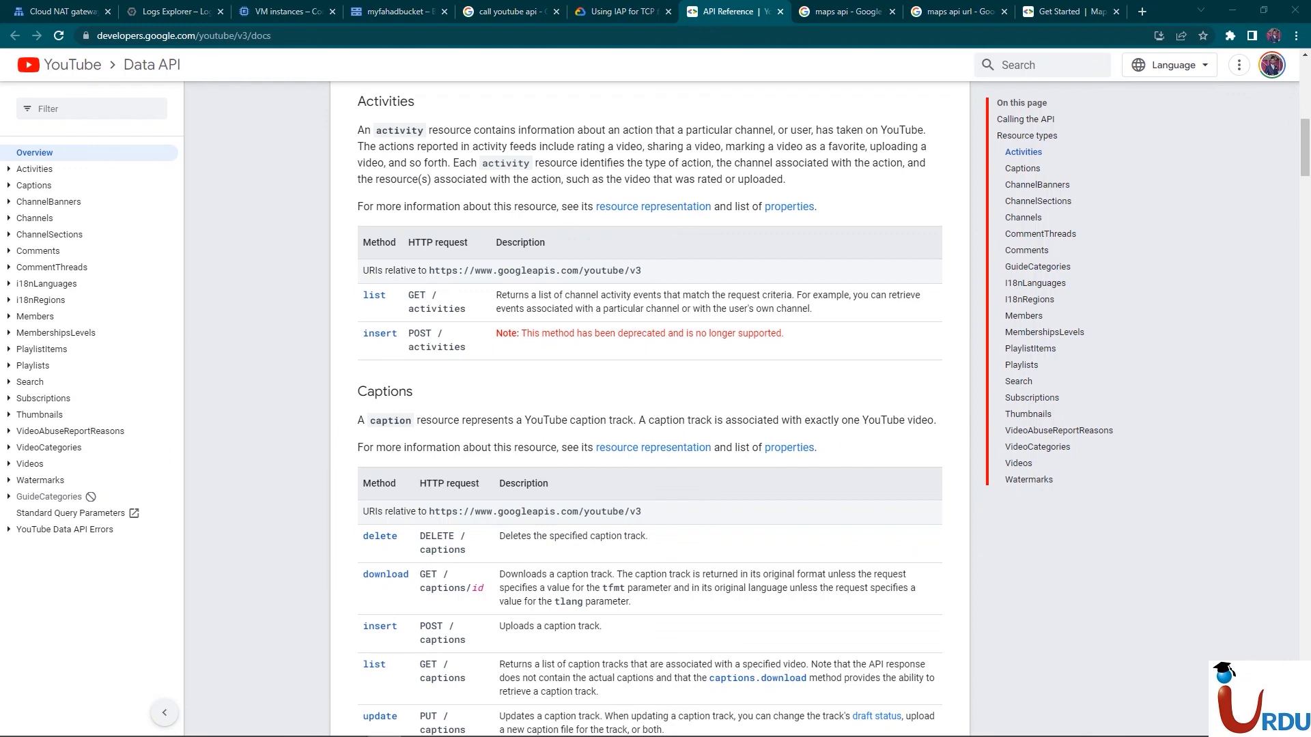
Switch to the Cloud NAT LAB presentation in PowerPoint and select the closing Thank You slide
key(alt+Tab)
click(104, 384)
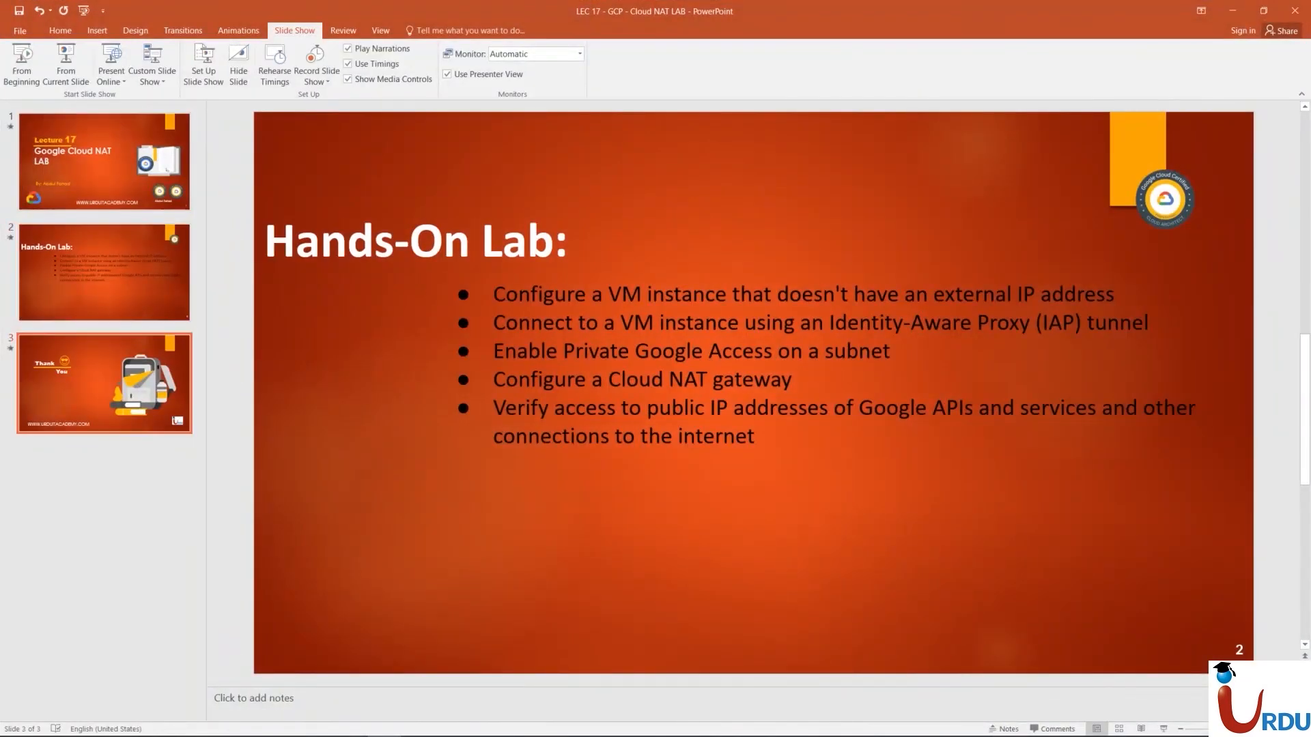